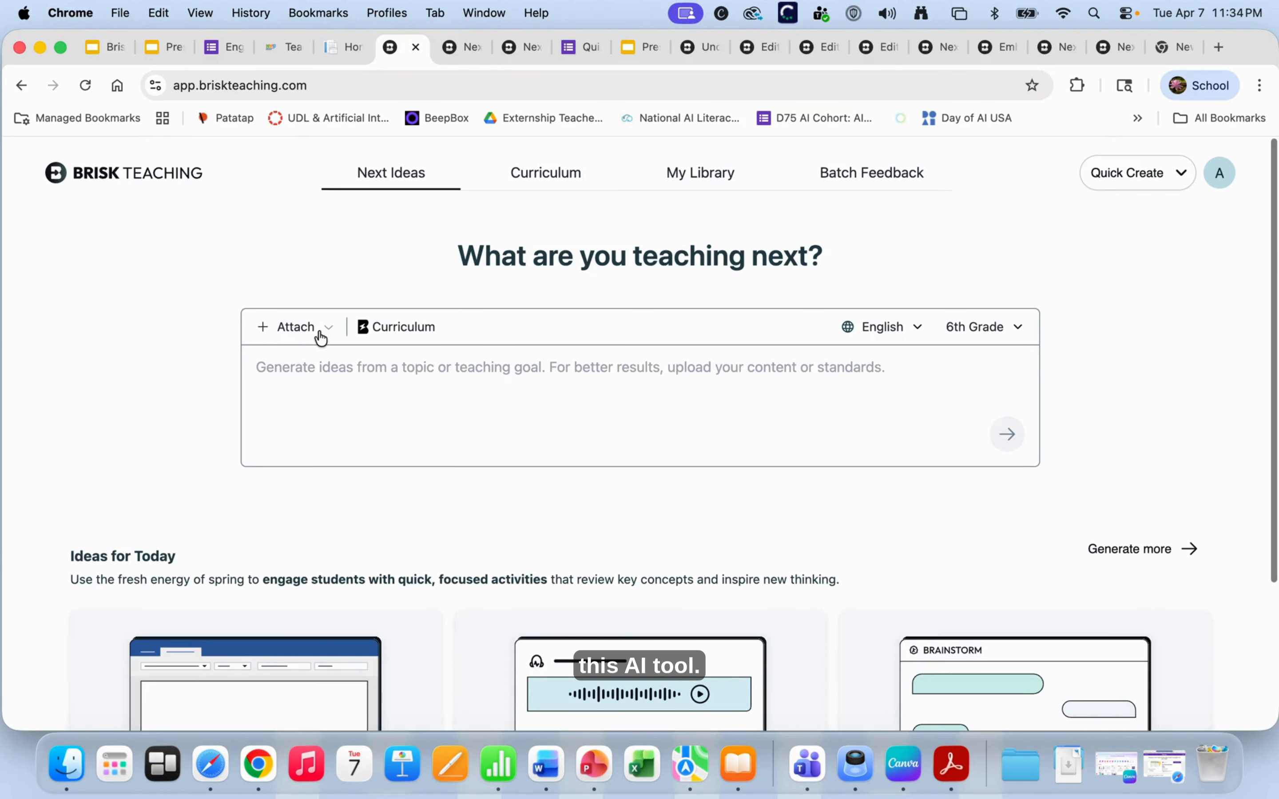
- Generate Next Ideas from the prompt with the attached 6th-grade ad-literacy PPTX
{"action": "scroll", "coordinate": [326, 377], "scroll_direction": "down", "scroll_amount": 2}
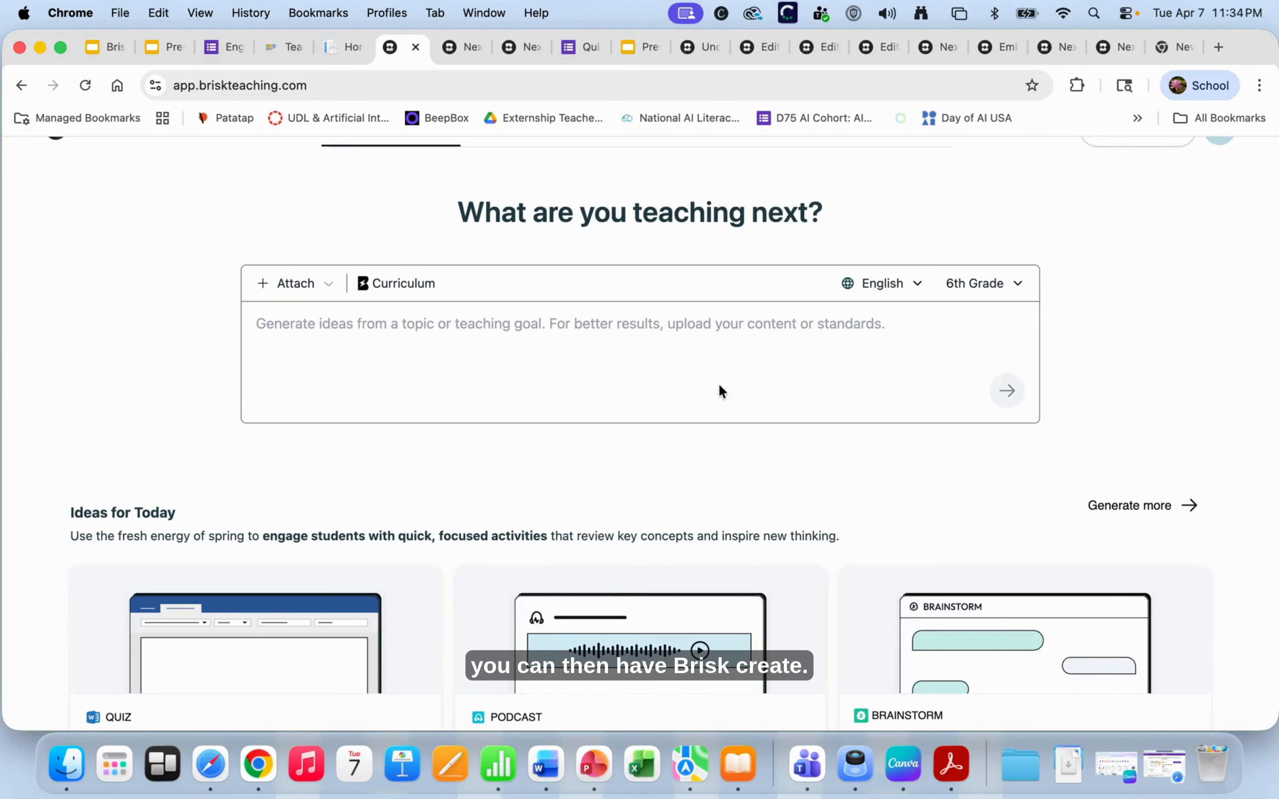
{"action": "scroll", "coordinate": [608, 490], "scroll_direction": "down", "scroll_amount": 3}
{"action": "mouse_move", "coordinate": [945, 525]}
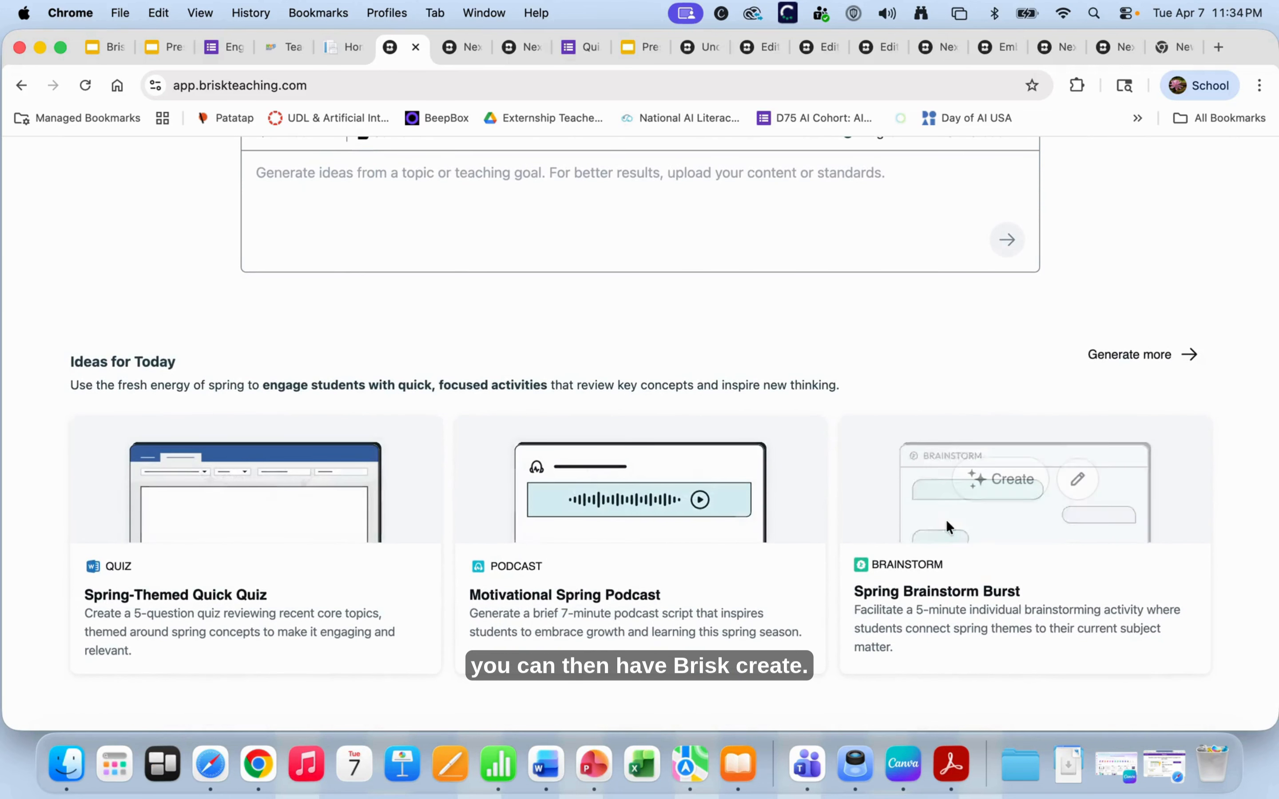
{"action": "scroll", "coordinate": [806, 392], "scroll_direction": "up", "scroll_amount": 2}
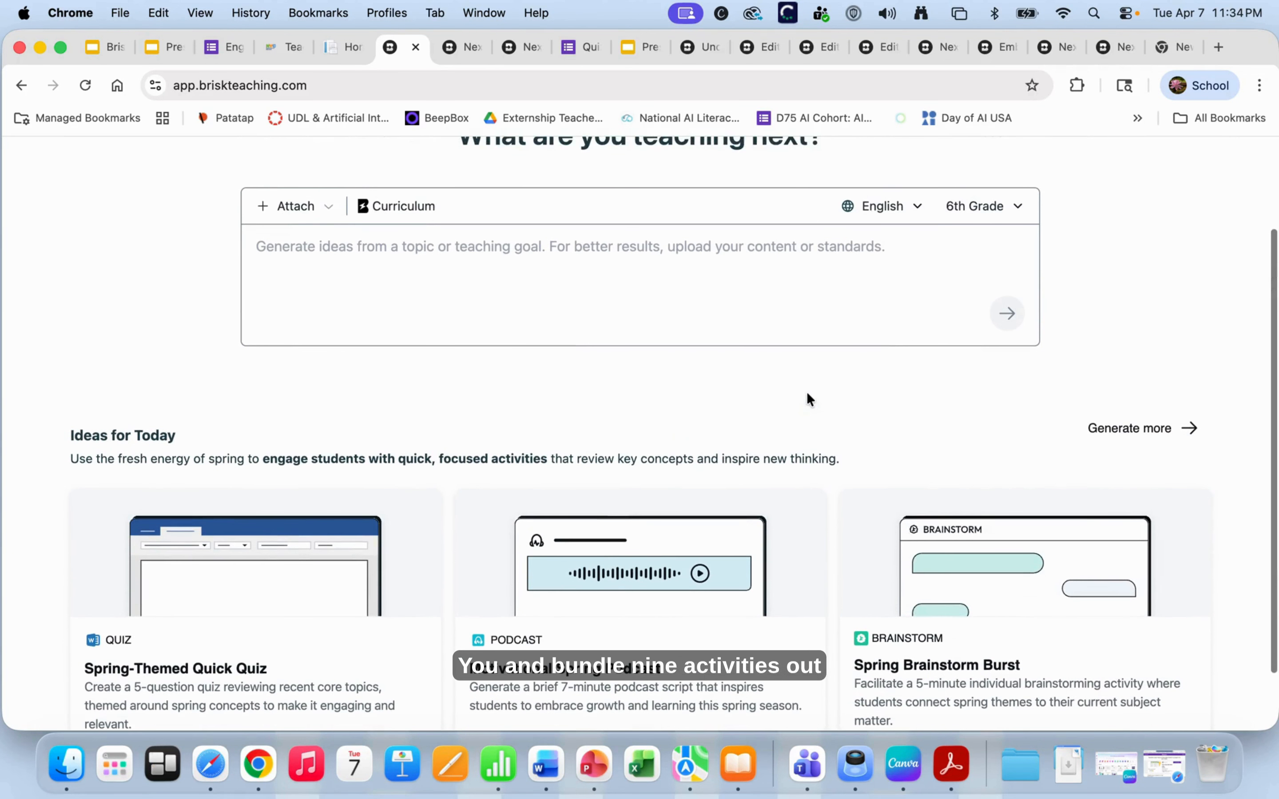
{"action": "scroll", "coordinate": [807, 400], "scroll_direction": "up", "scroll_amount": 1}
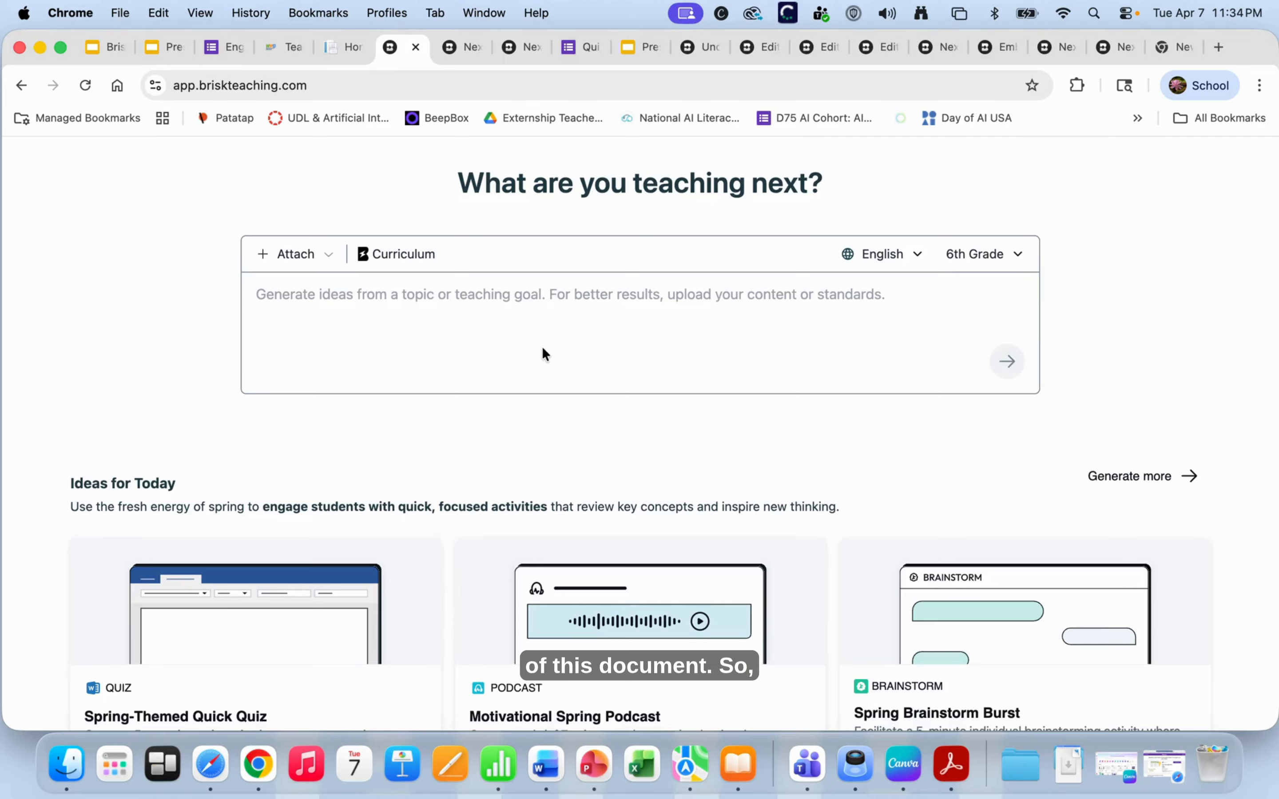
{"action": "left_click", "coordinate": [460, 46]}
{"action": "left_click", "coordinate": [522, 46]}
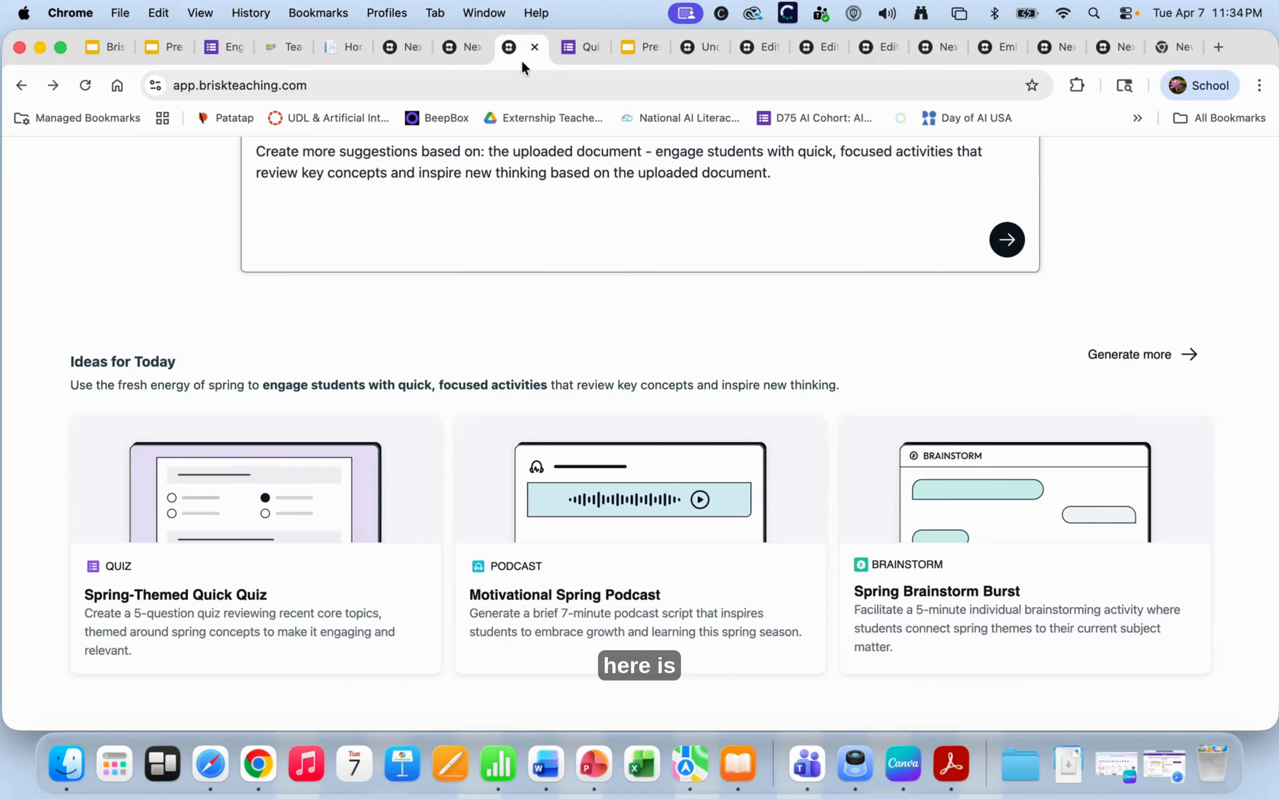
{"action": "scroll", "coordinate": [495, 213], "scroll_direction": "up", "scroll_amount": 6}
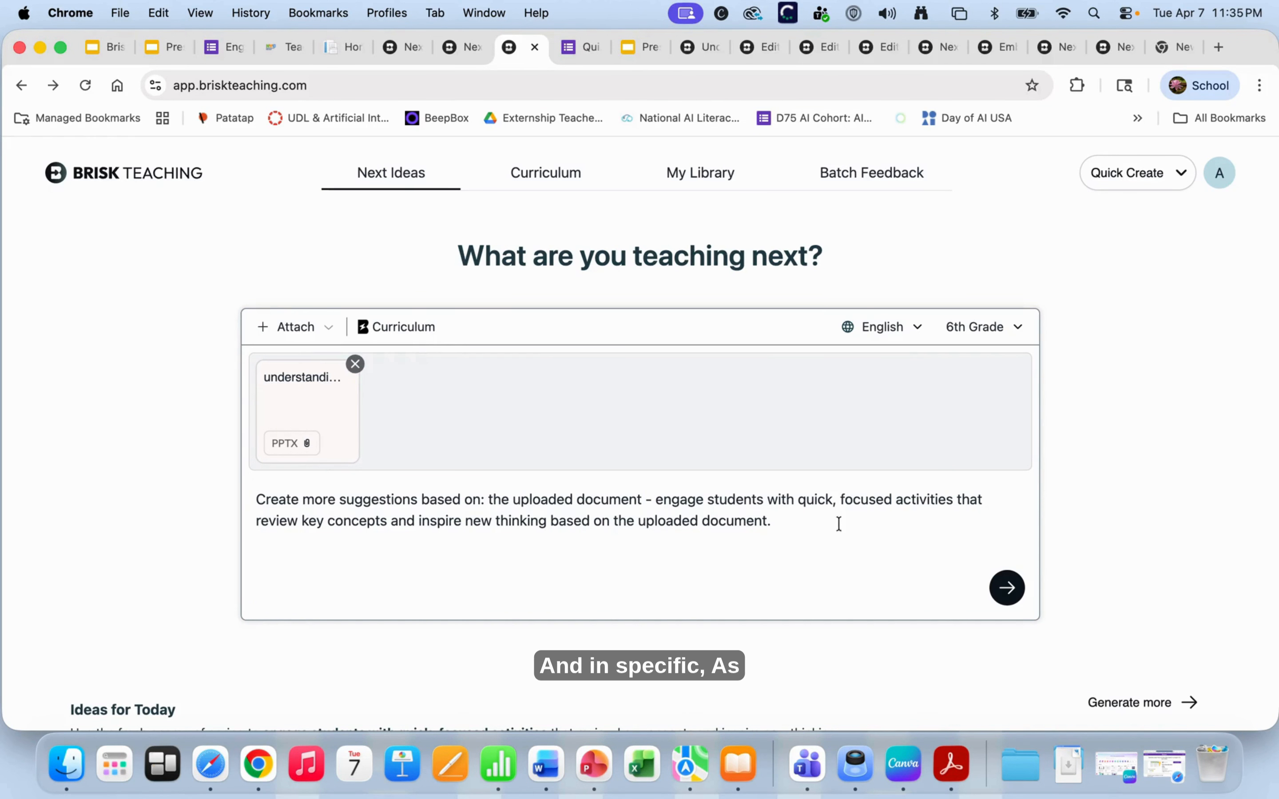
{"action": "left_click", "coordinate": [1006, 586]}
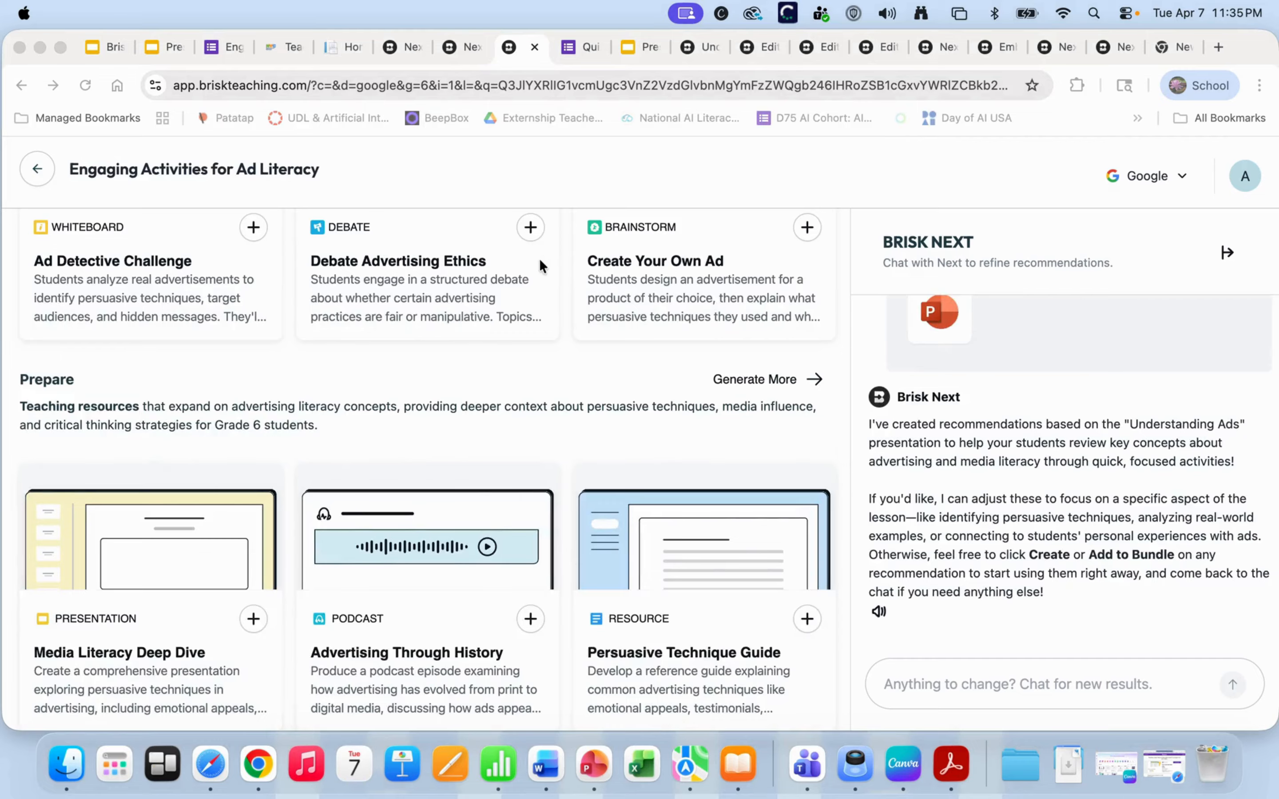
- Browse the nine Engage, Prepare and Assess cards, then bring up the Understanding Ads for Kids podcast
{"action": "scroll", "coordinate": [540, 258], "scroll_direction": "up", "scroll_amount": 5}
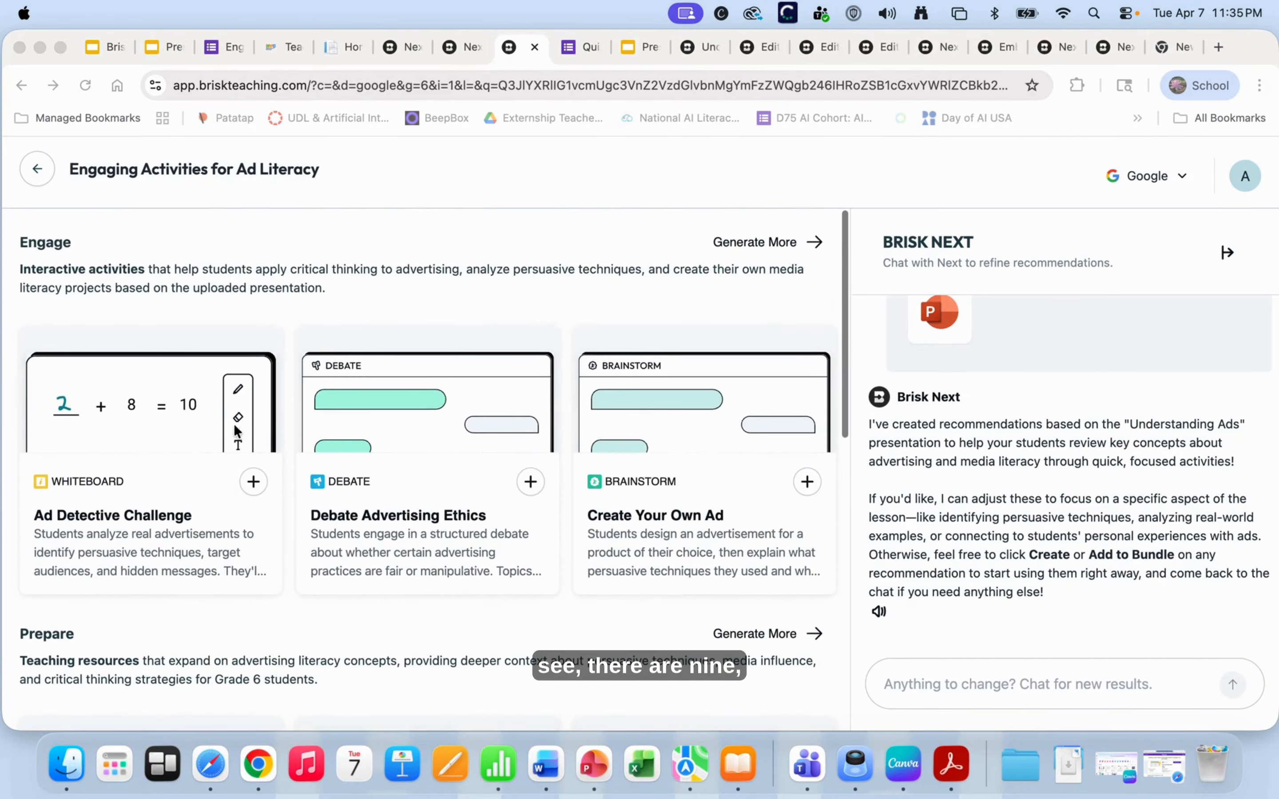
{"action": "scroll", "coordinate": [376, 528], "scroll_direction": "down", "scroll_amount": 1}
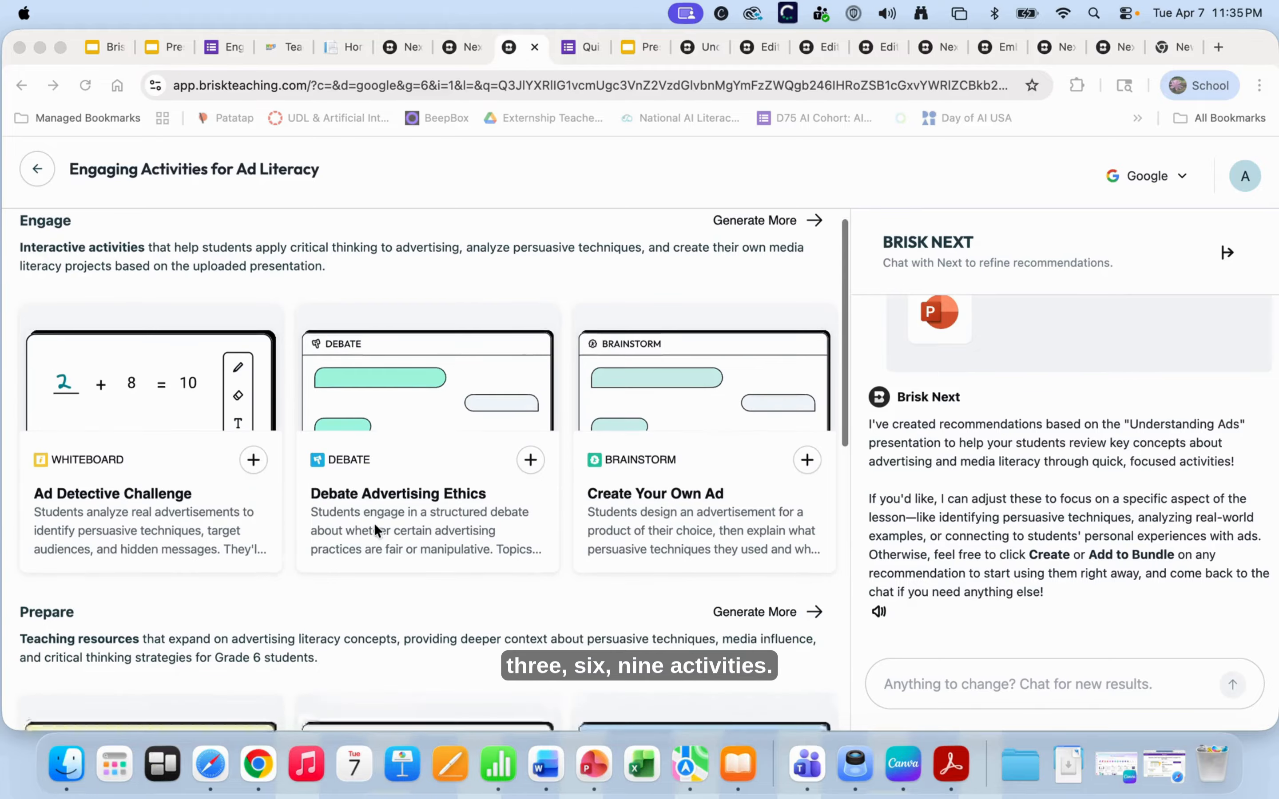
{"action": "scroll", "coordinate": [375, 527], "scroll_direction": "down", "scroll_amount": 12}
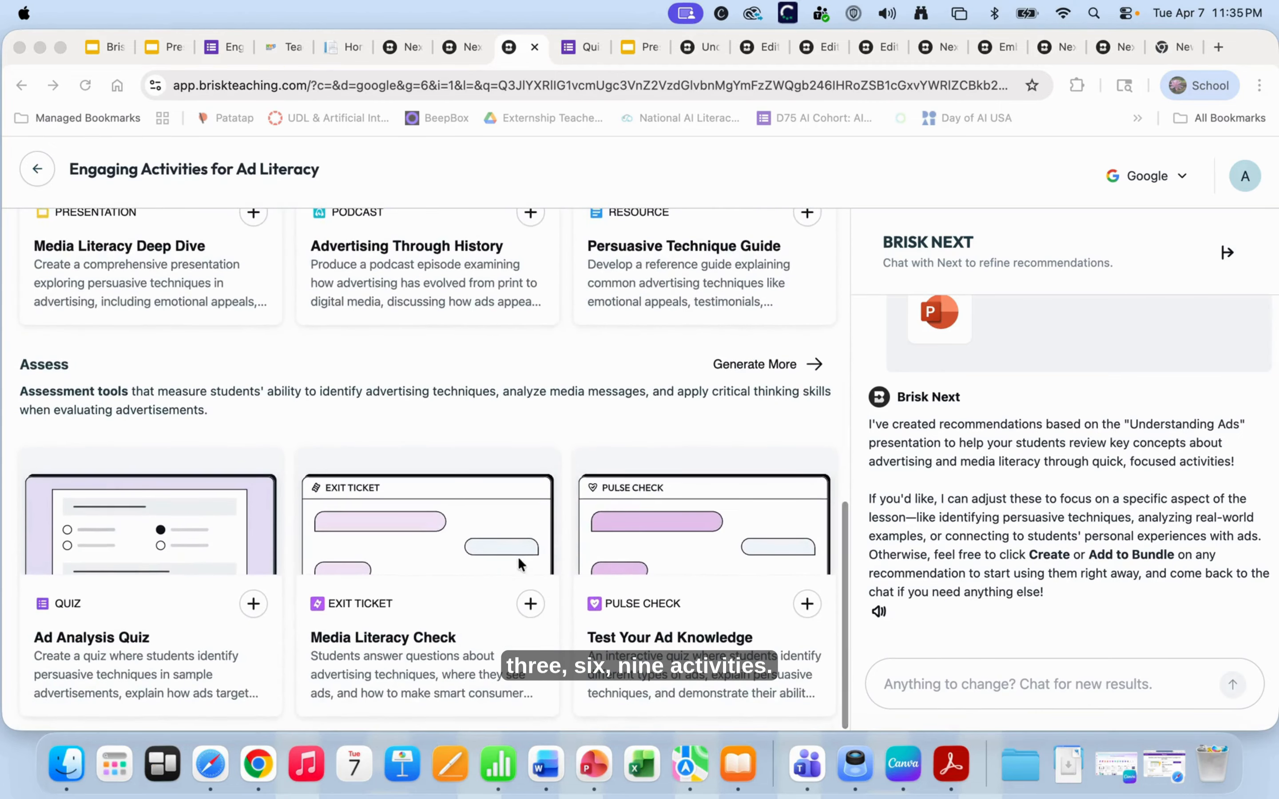
{"action": "scroll", "coordinate": [519, 564], "scroll_direction": "up", "scroll_amount": 12}
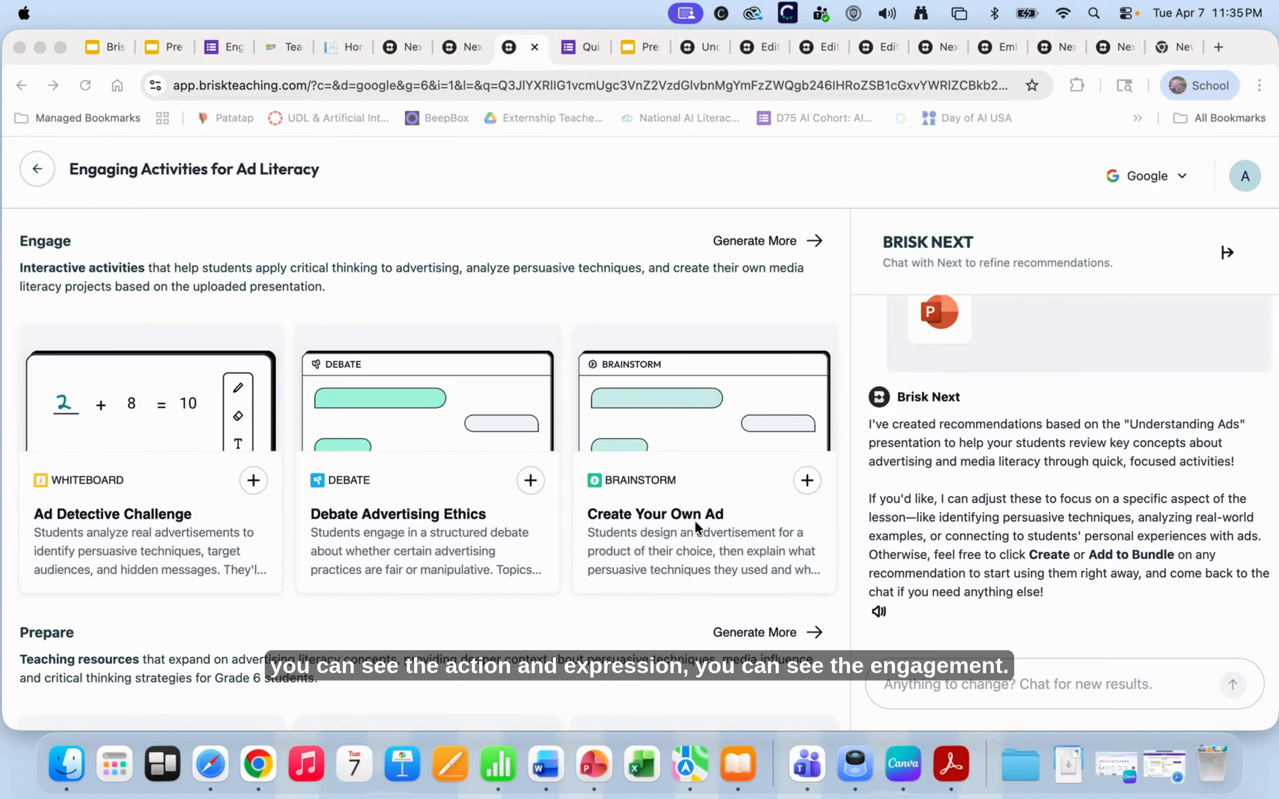
{"action": "scroll", "coordinate": [459, 403], "scroll_direction": "down", "scroll_amount": 2}
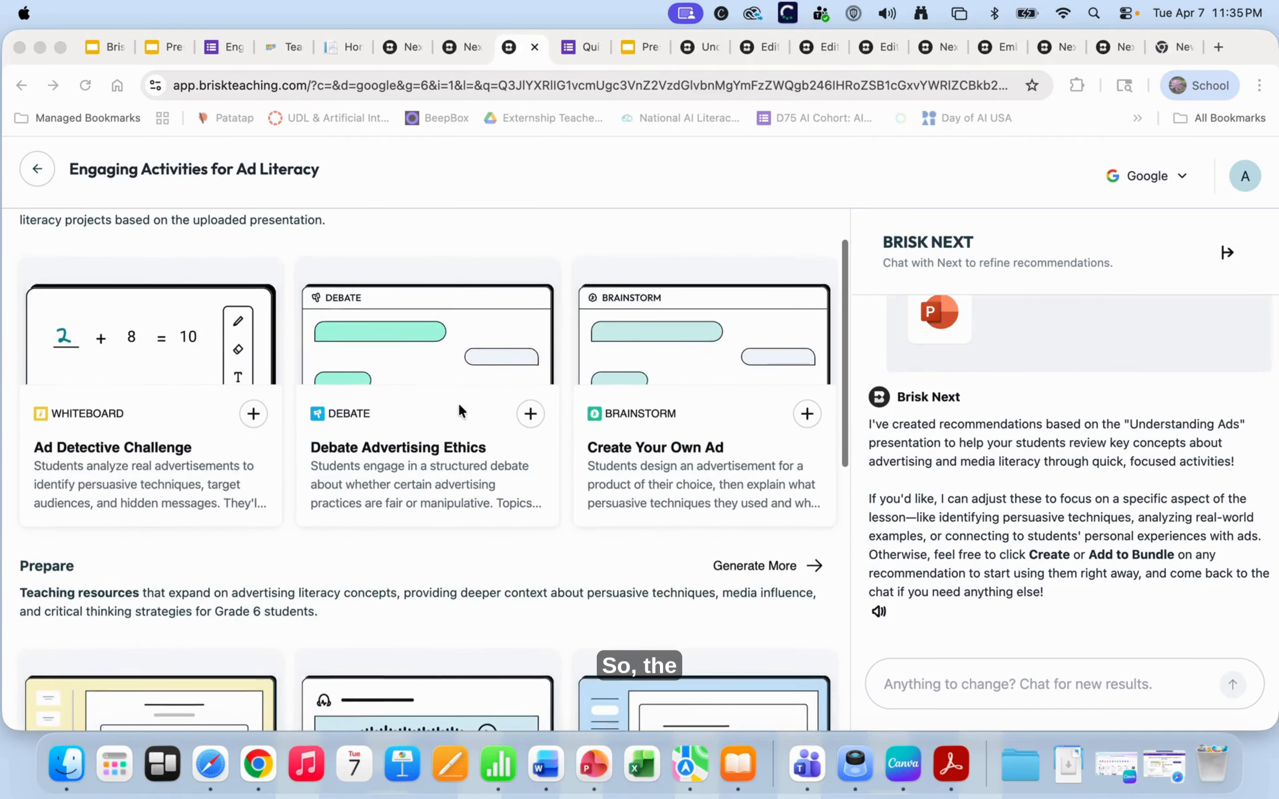
{"action": "scroll", "coordinate": [474, 417], "scroll_direction": "up", "scroll_amount": 2}
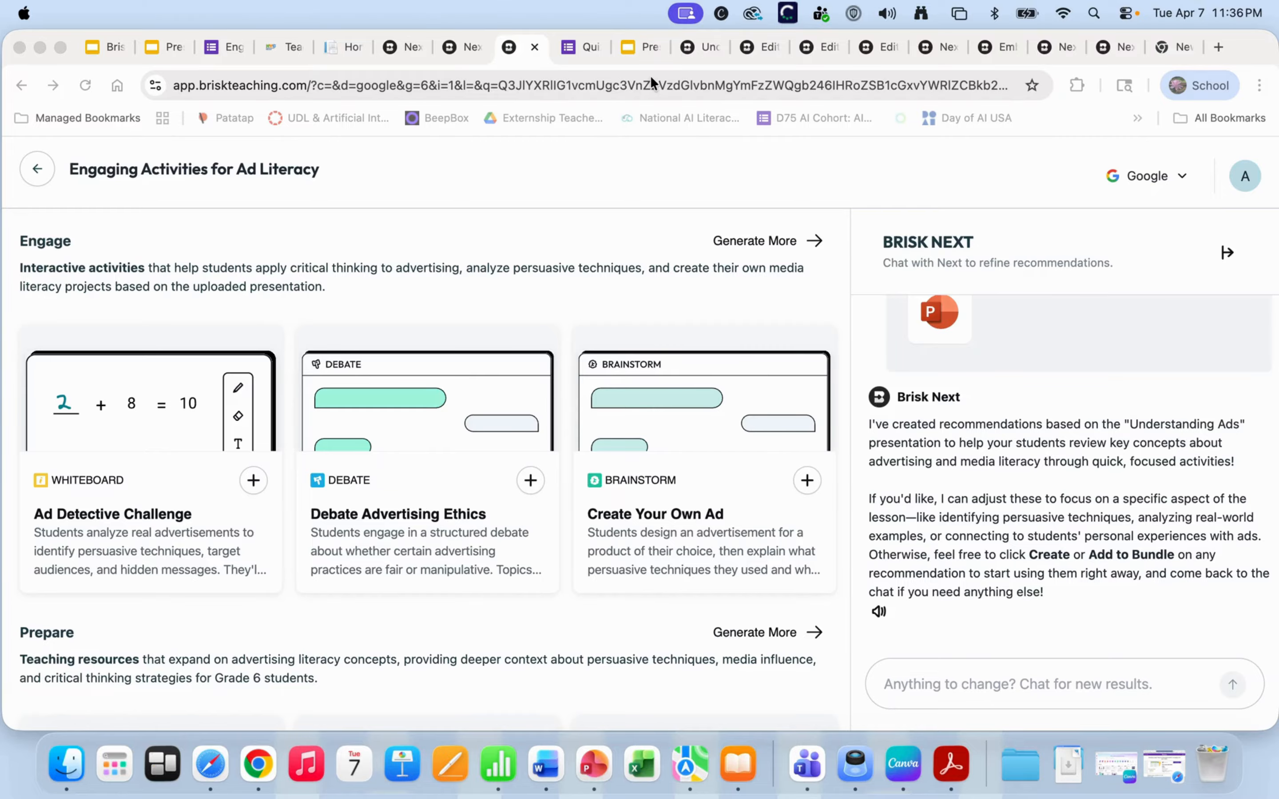
{"action": "left_click", "coordinate": [695, 46]}
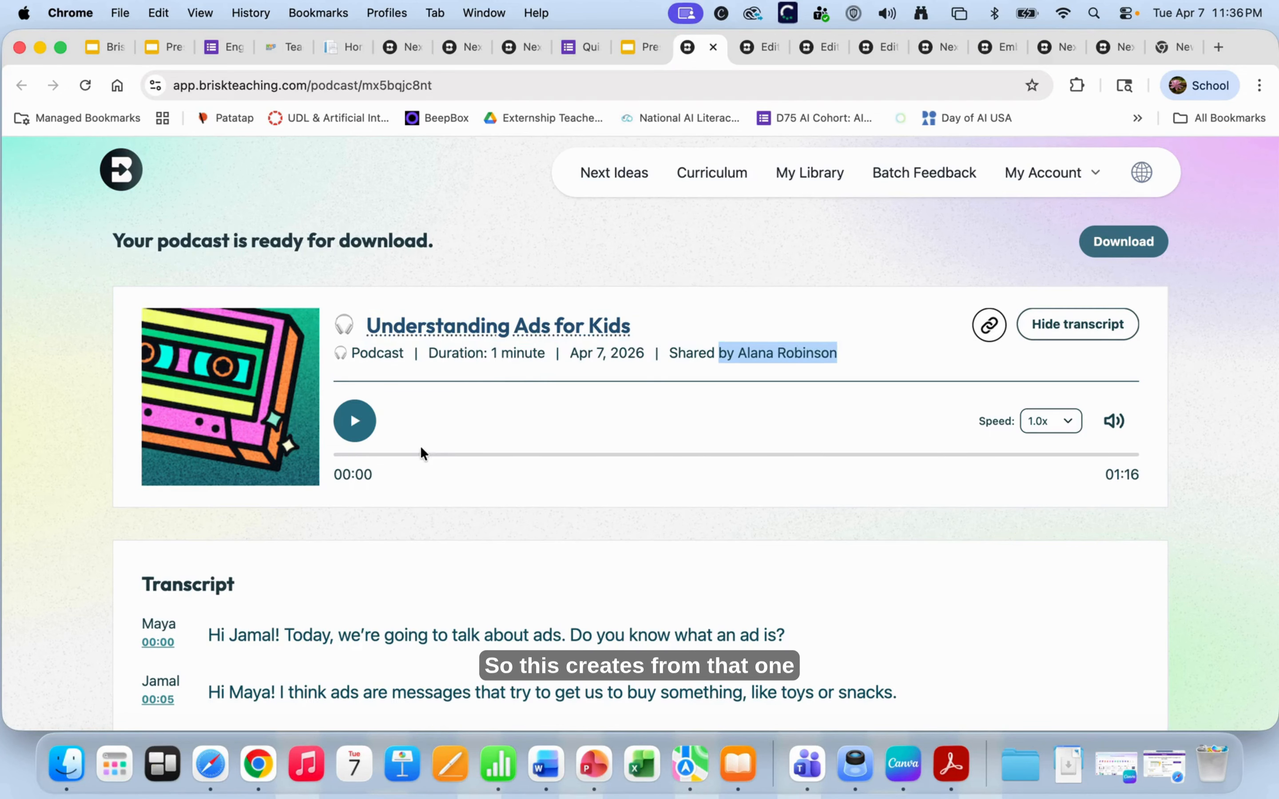
- Start playing the Understanding Ads for Kids podcast and follow its highlighted transcript
{"action": "scroll", "coordinate": [421, 449], "scroll_direction": "down", "scroll_amount": 1}
{"action": "scroll", "coordinate": [448, 357], "scroll_direction": "up", "scroll_amount": 1}
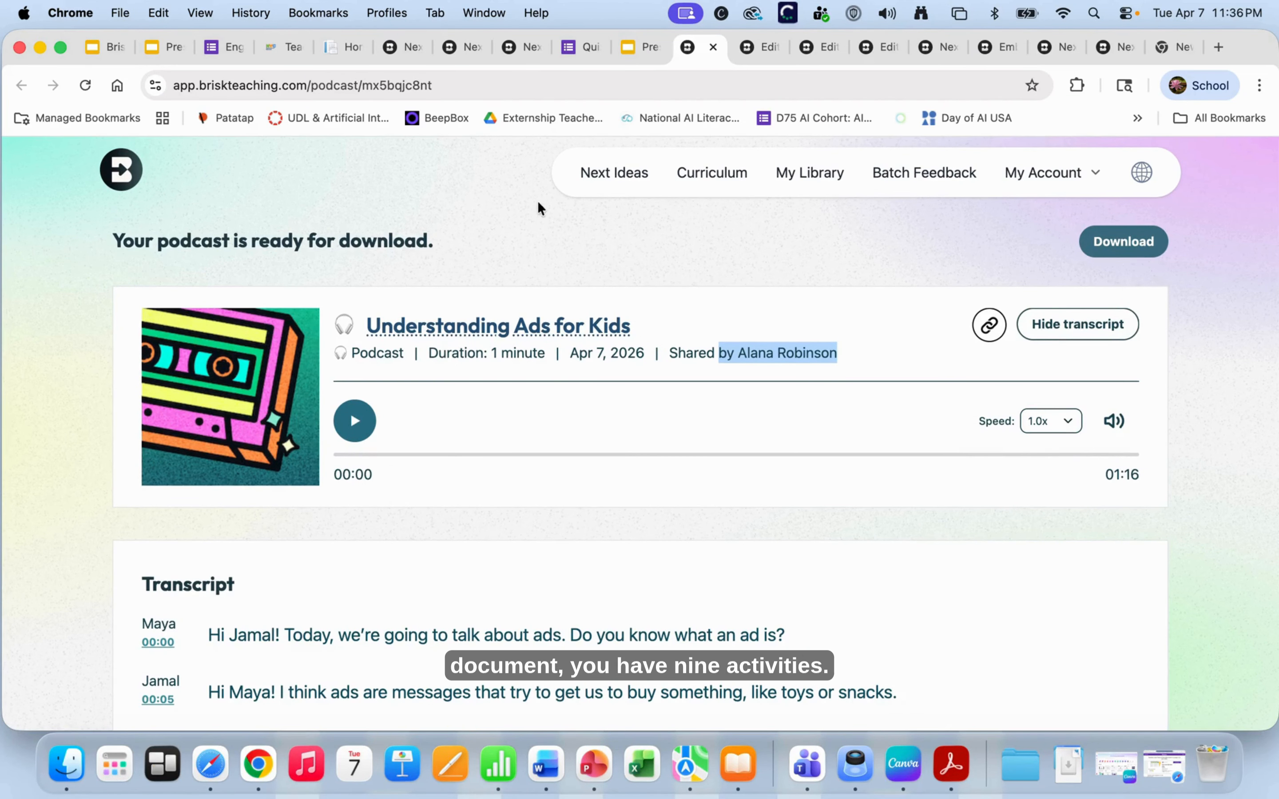
{"action": "scroll", "coordinate": [500, 408], "scroll_direction": "down", "scroll_amount": 2}
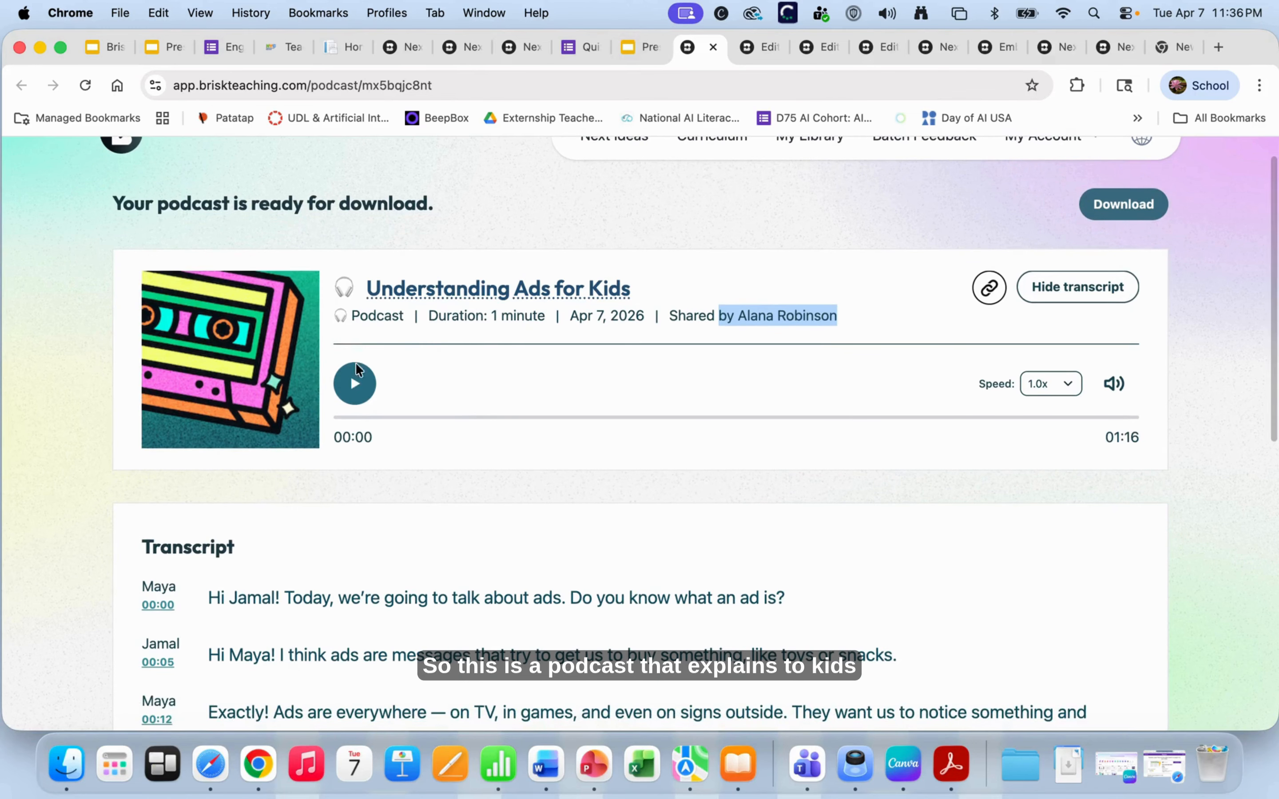
{"action": "left_click", "coordinate": [357, 387]}
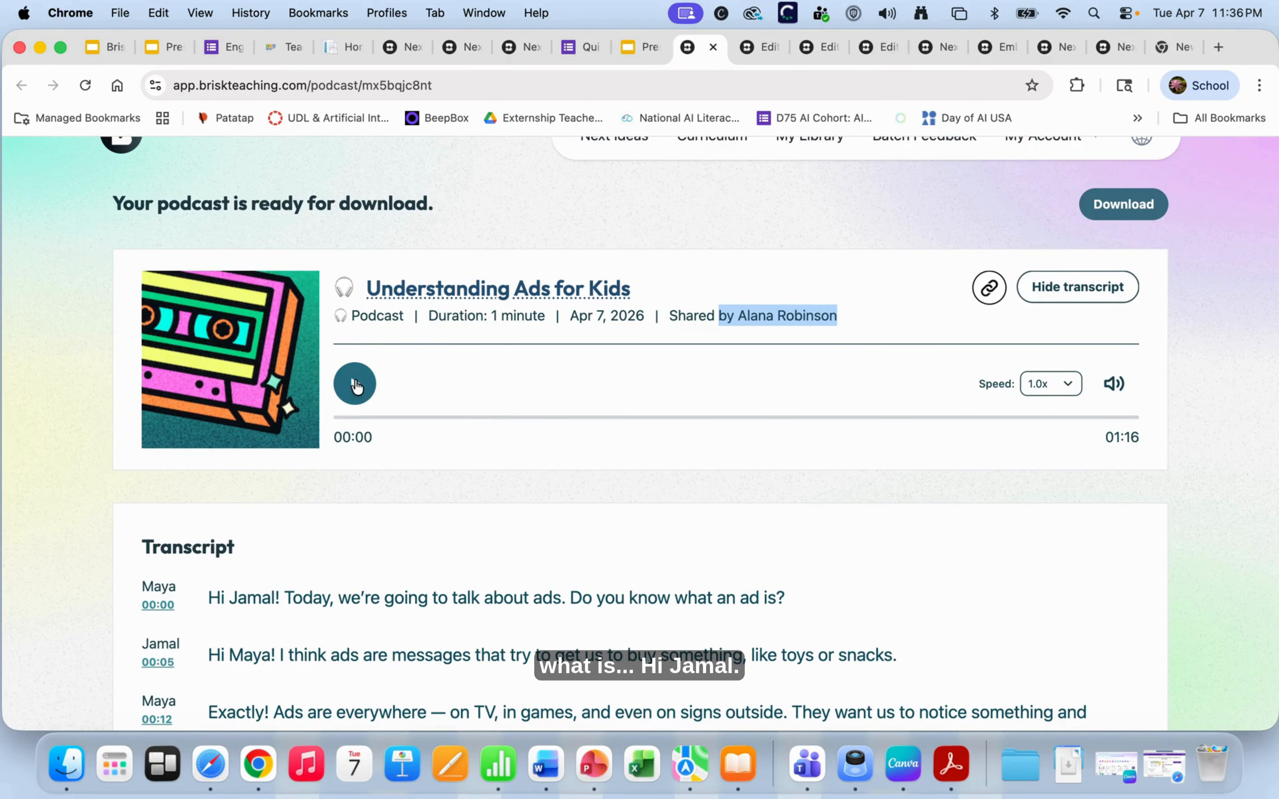
{"action": "scroll", "coordinate": [432, 335], "scroll_direction": "down", "scroll_amount": 6}
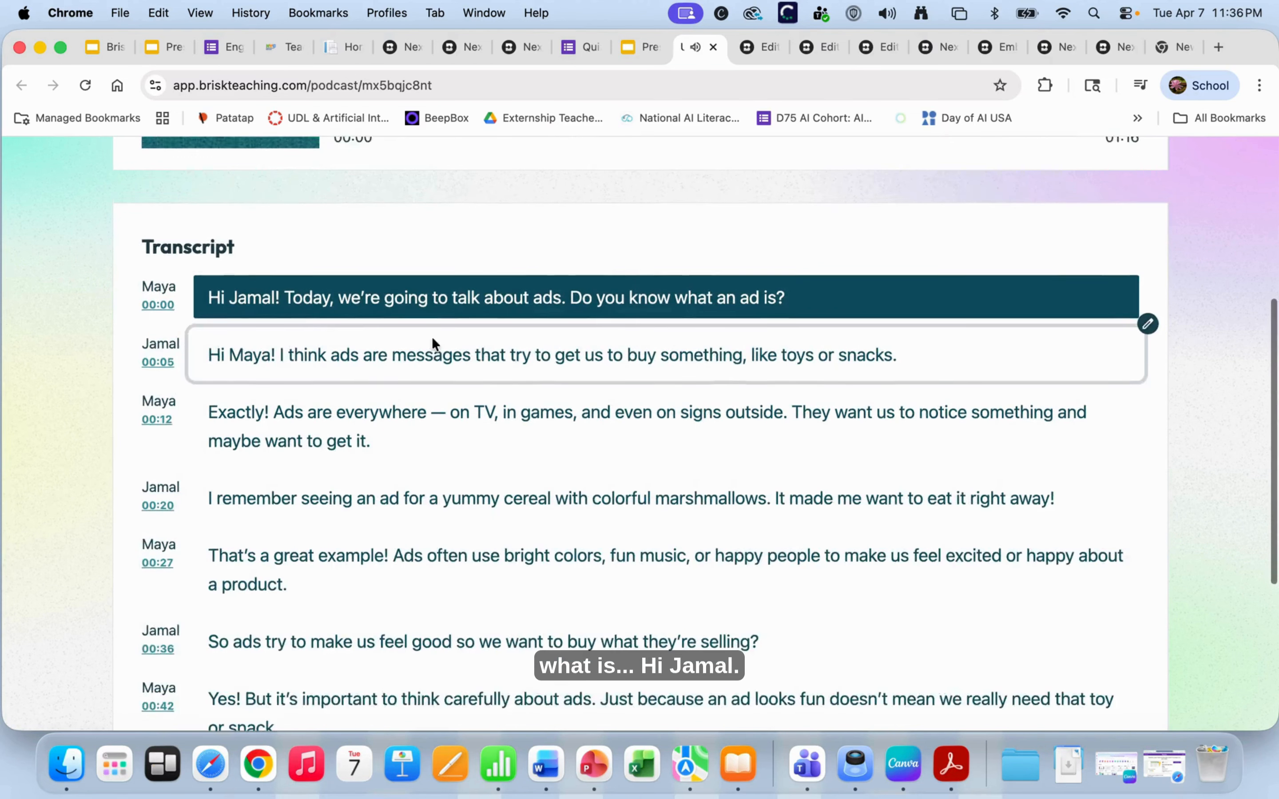
{"action": "scroll", "coordinate": [768, 227], "scroll_direction": "up", "scroll_amount": 4}
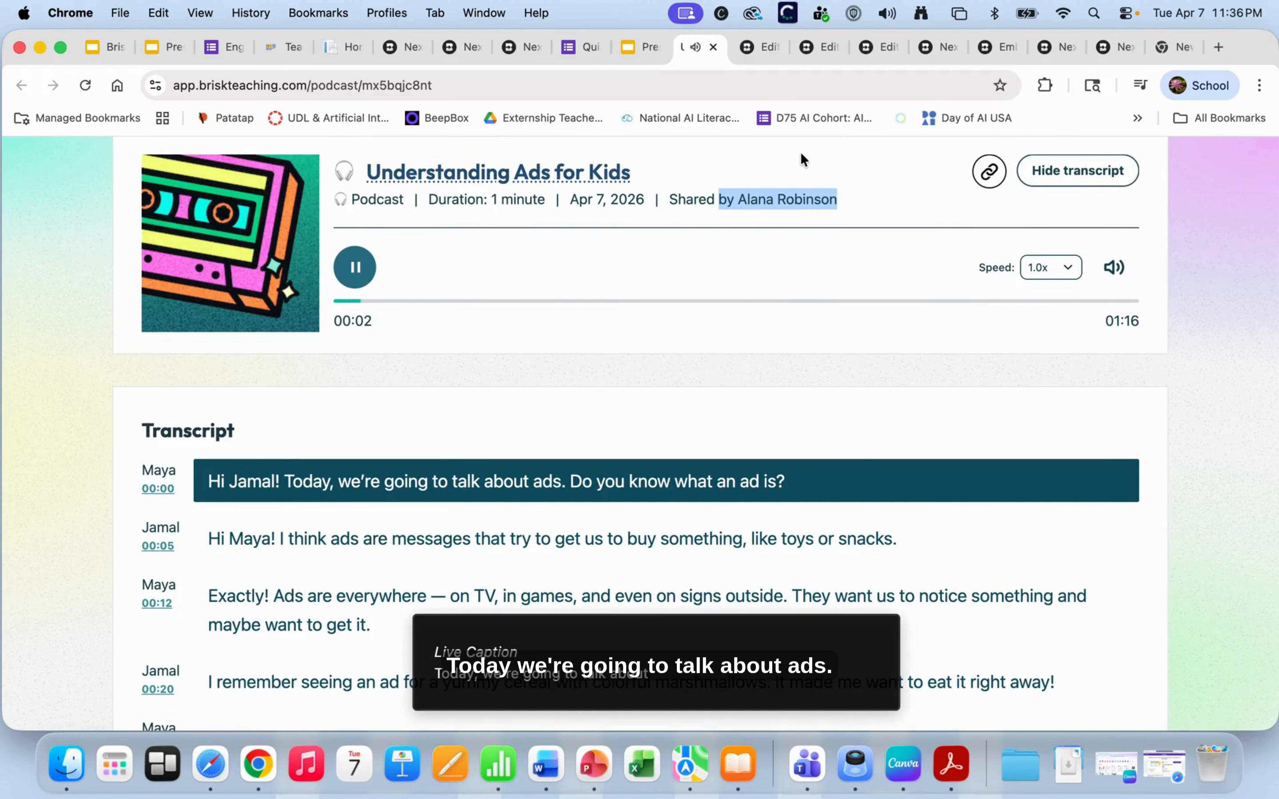
{"action": "scroll", "coordinate": [784, 214], "scroll_direction": "down", "scroll_amount": 3}
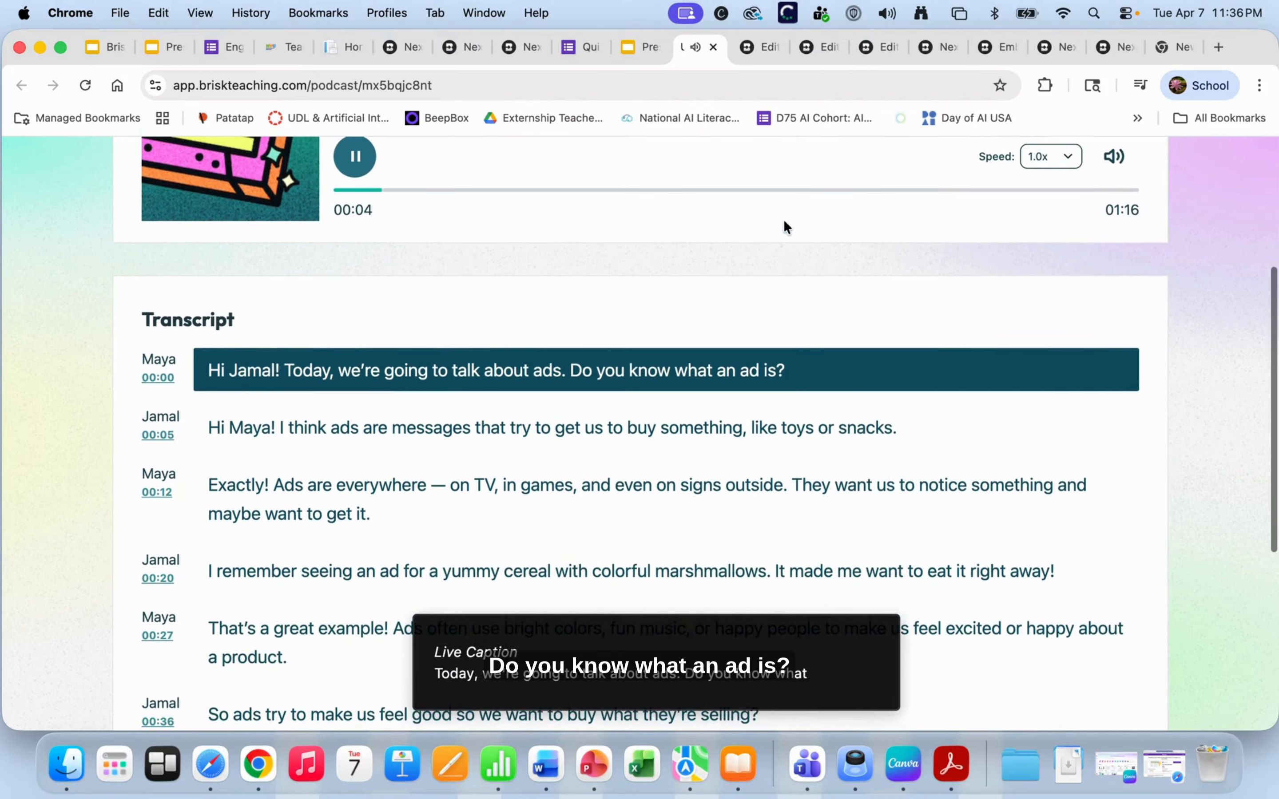
- Pause the podcast at 00:14 of its 01:16 length
{"action": "mouse_move", "coordinate": [884, 616]}
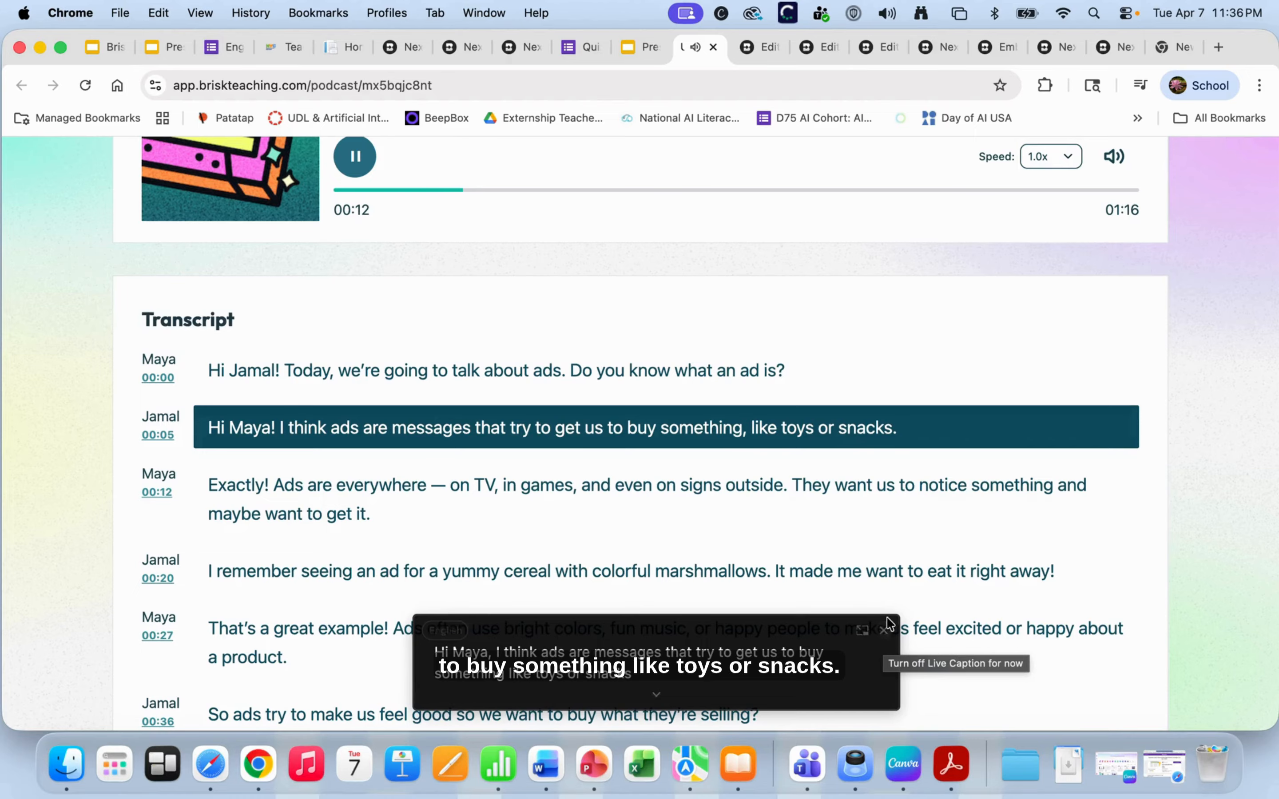
{"action": "scroll", "coordinate": [507, 370], "scroll_direction": "up", "scroll_amount": 1}
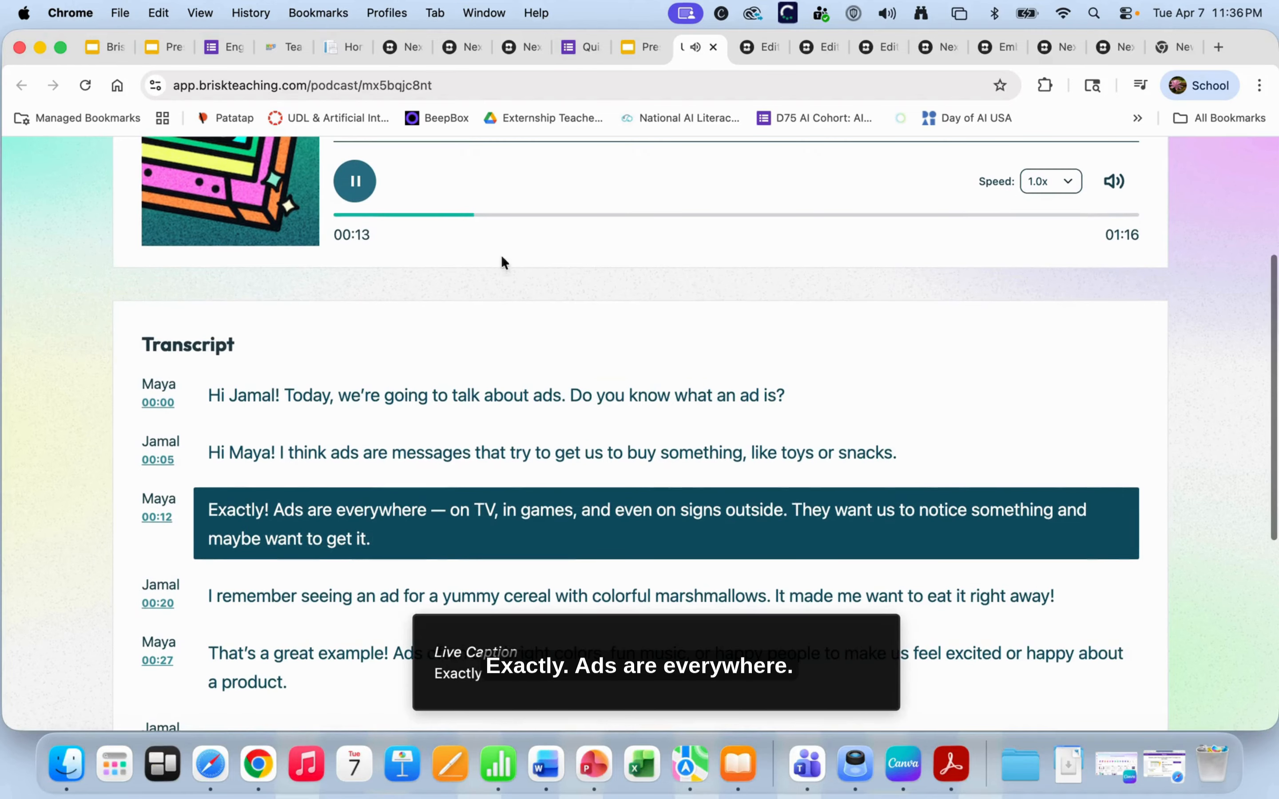
{"action": "left_click", "coordinate": [355, 181]}
{"action": "scroll", "coordinate": [623, 344], "scroll_direction": "up", "scroll_amount": 4}
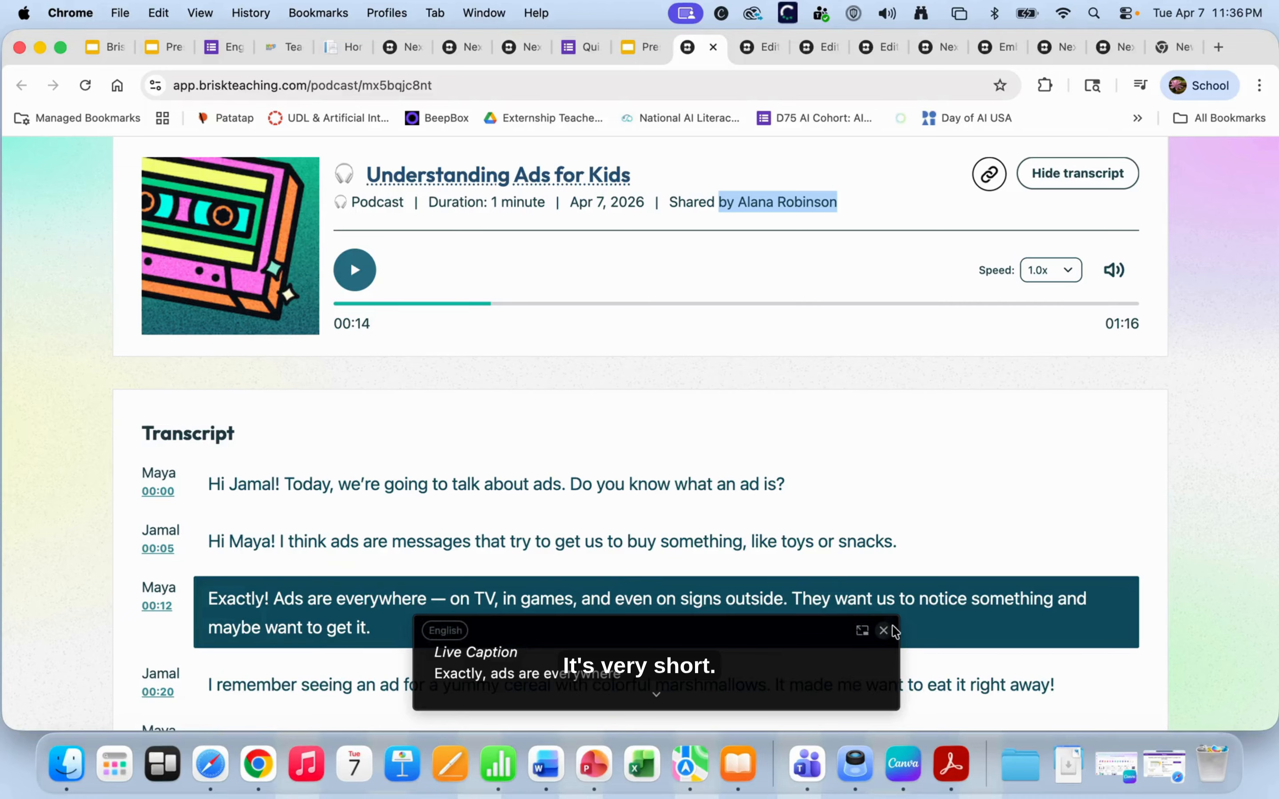
{"action": "scroll", "coordinate": [802, 447], "scroll_direction": "up", "scroll_amount": 3}
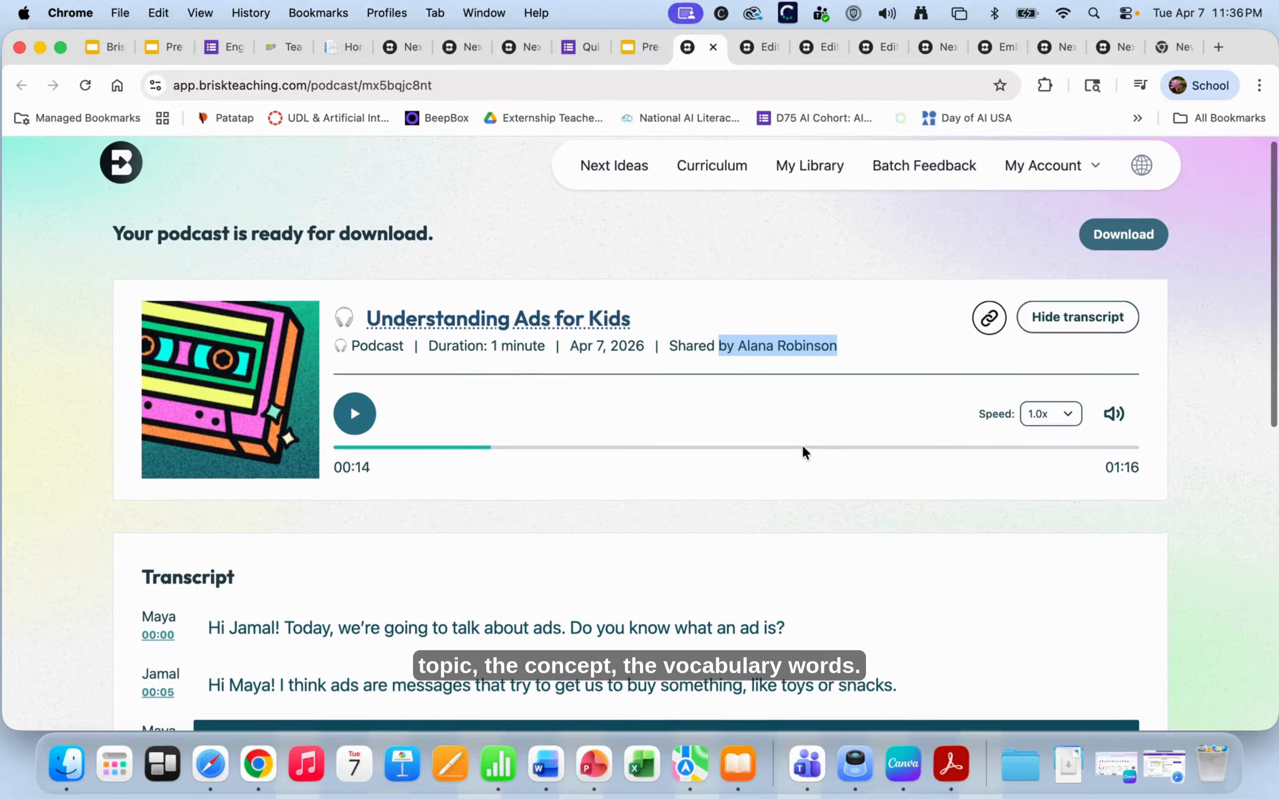
{"action": "scroll", "coordinate": [803, 447], "scroll_direction": "down", "scroll_amount": 4}
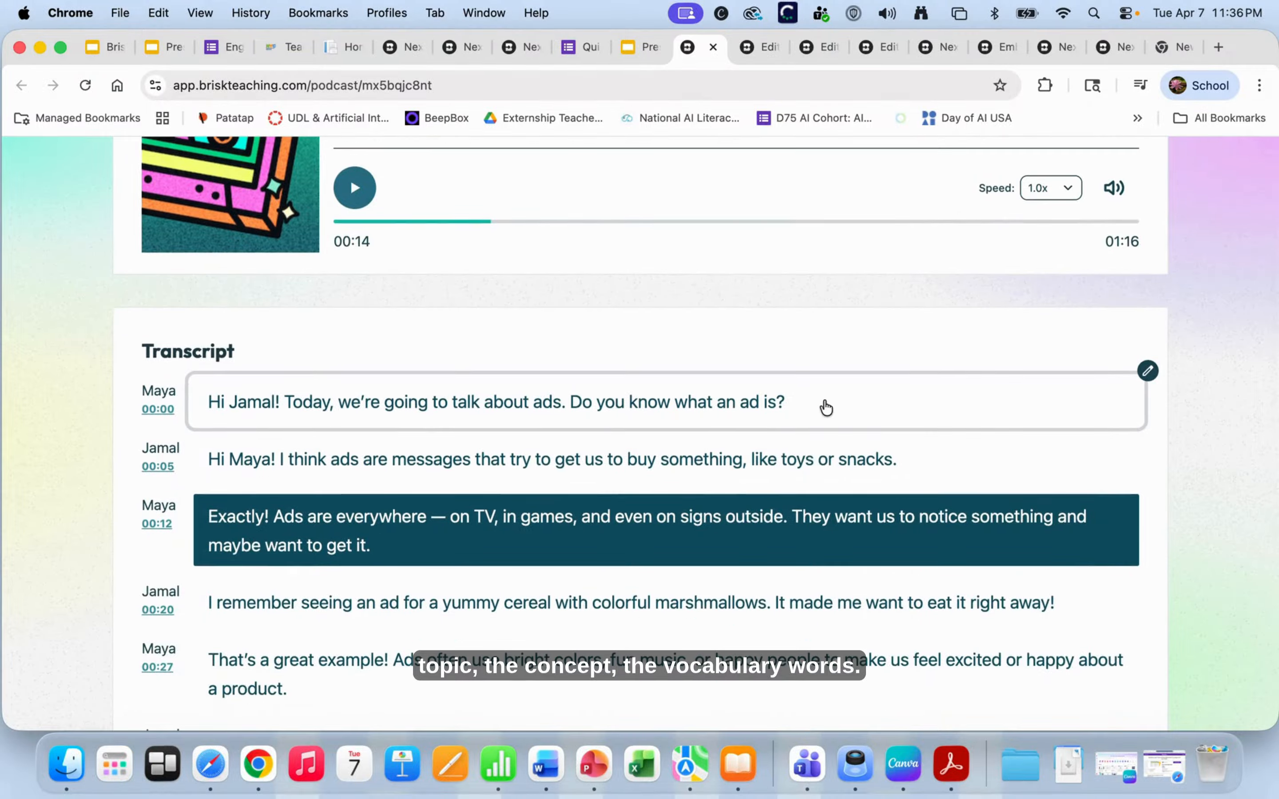
{"action": "scroll", "coordinate": [822, 405], "scroll_direction": "up", "scroll_amount": 1}
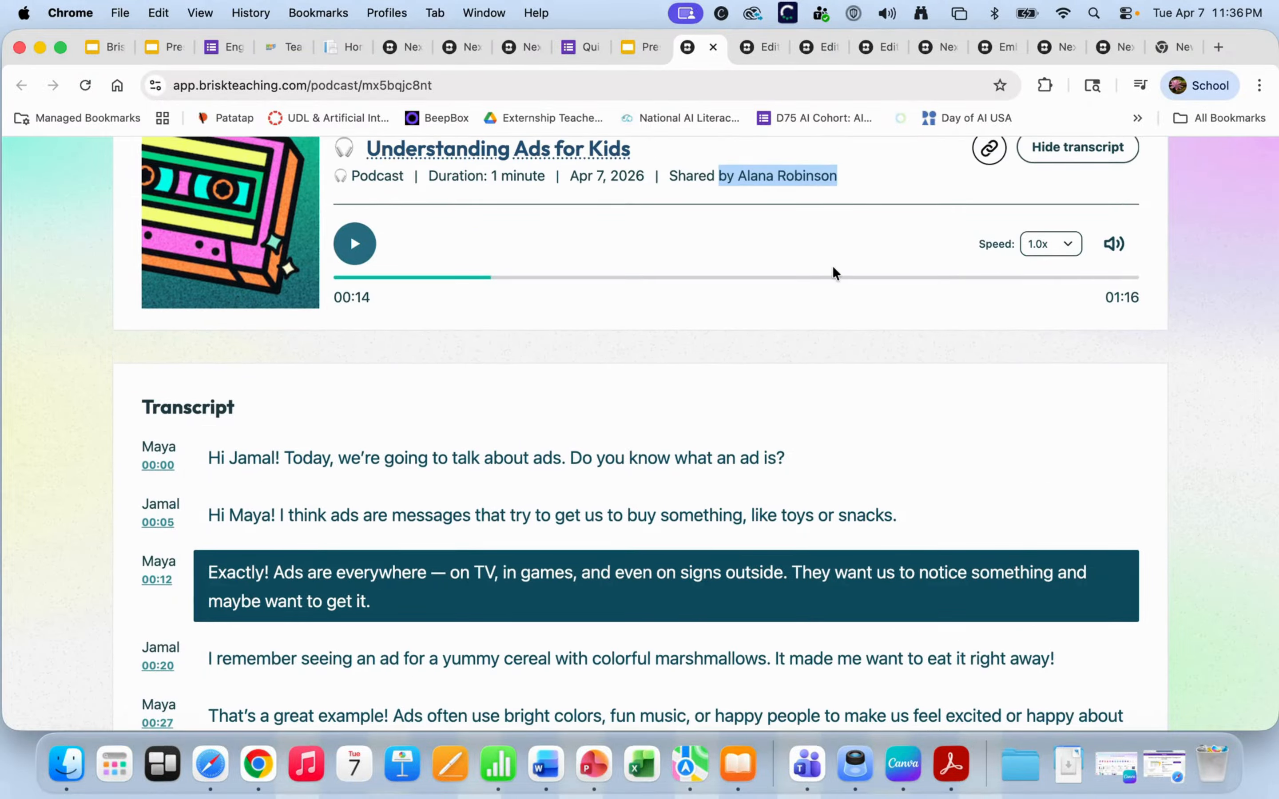
{"action": "scroll", "coordinate": [834, 271], "scroll_direction": "up", "scroll_amount": 2}
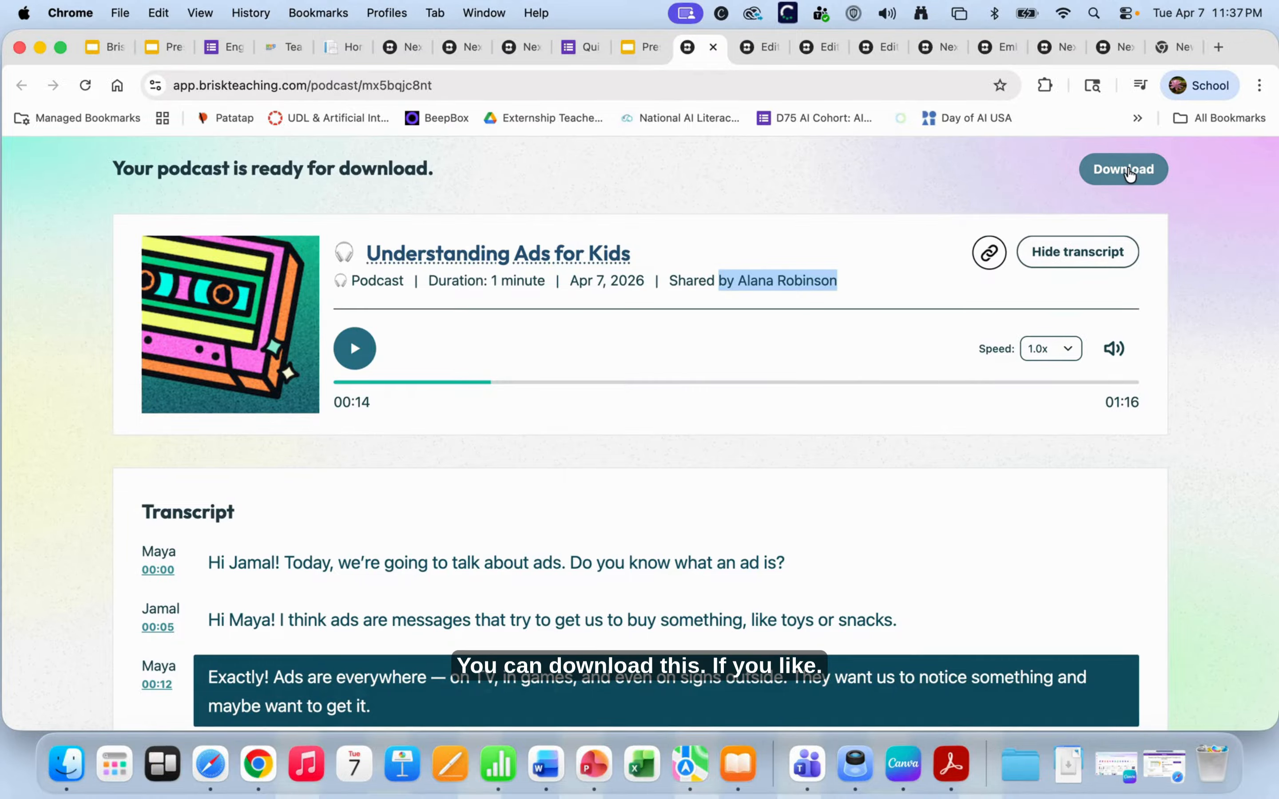
- Save the Understanding Ads for Kids podcast as an MP3 file
{"action": "left_click", "coordinate": [1127, 172]}
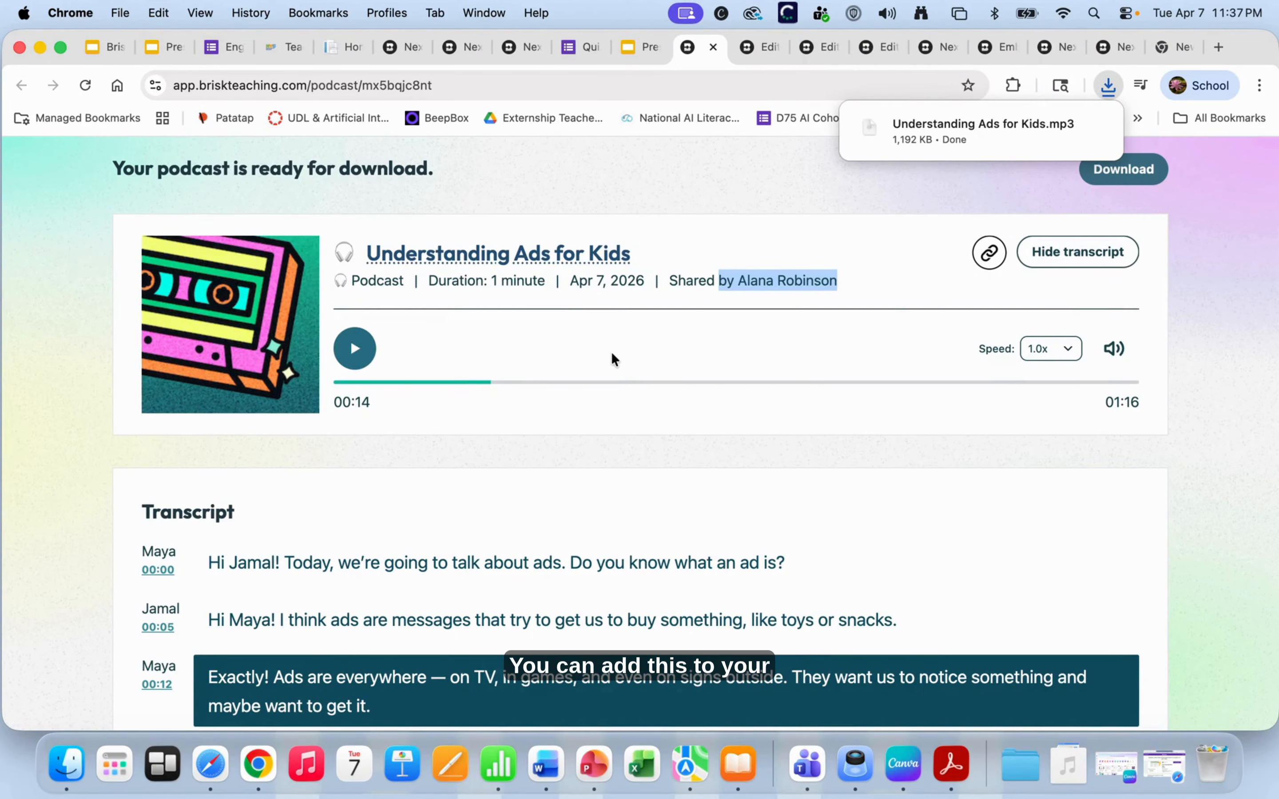
{"action": "scroll", "coordinate": [503, 491], "scroll_direction": "down", "scroll_amount": 2}
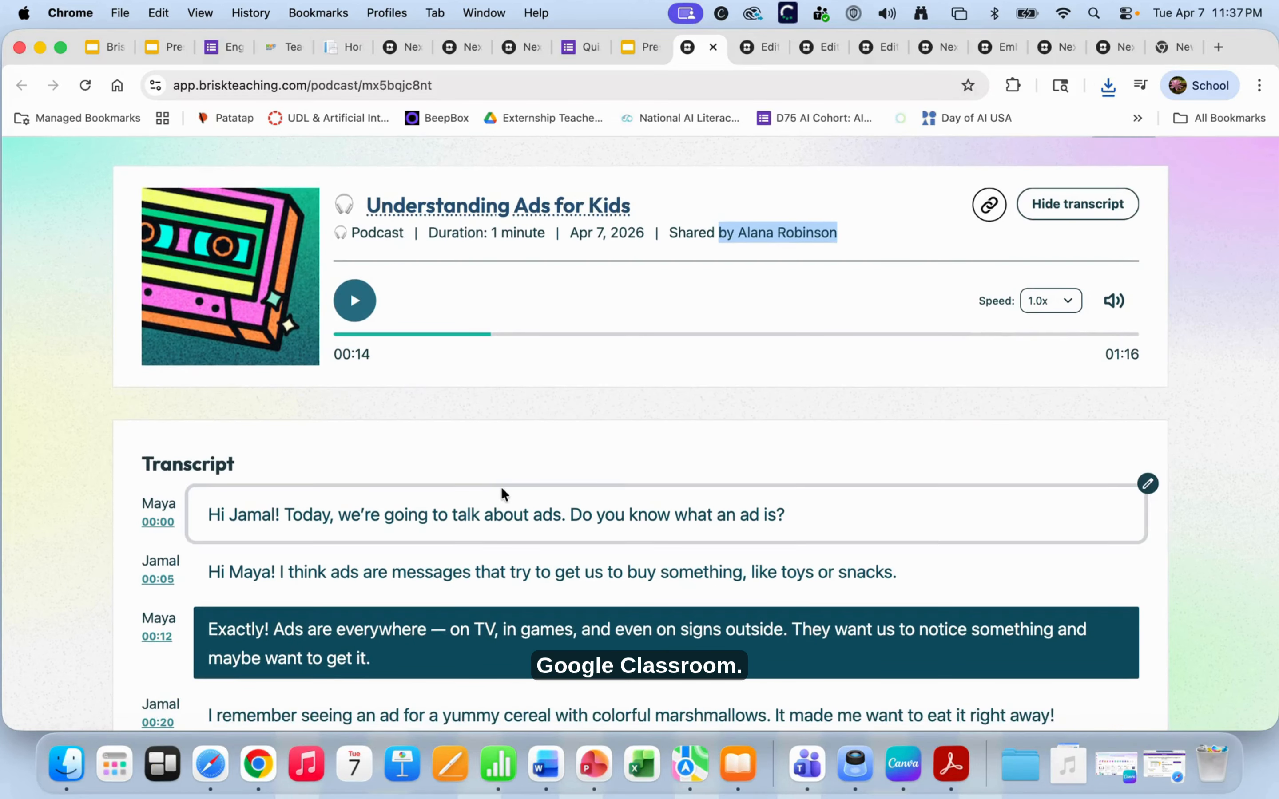
{"action": "scroll", "coordinate": [500, 487], "scroll_direction": "up", "scroll_amount": 5}
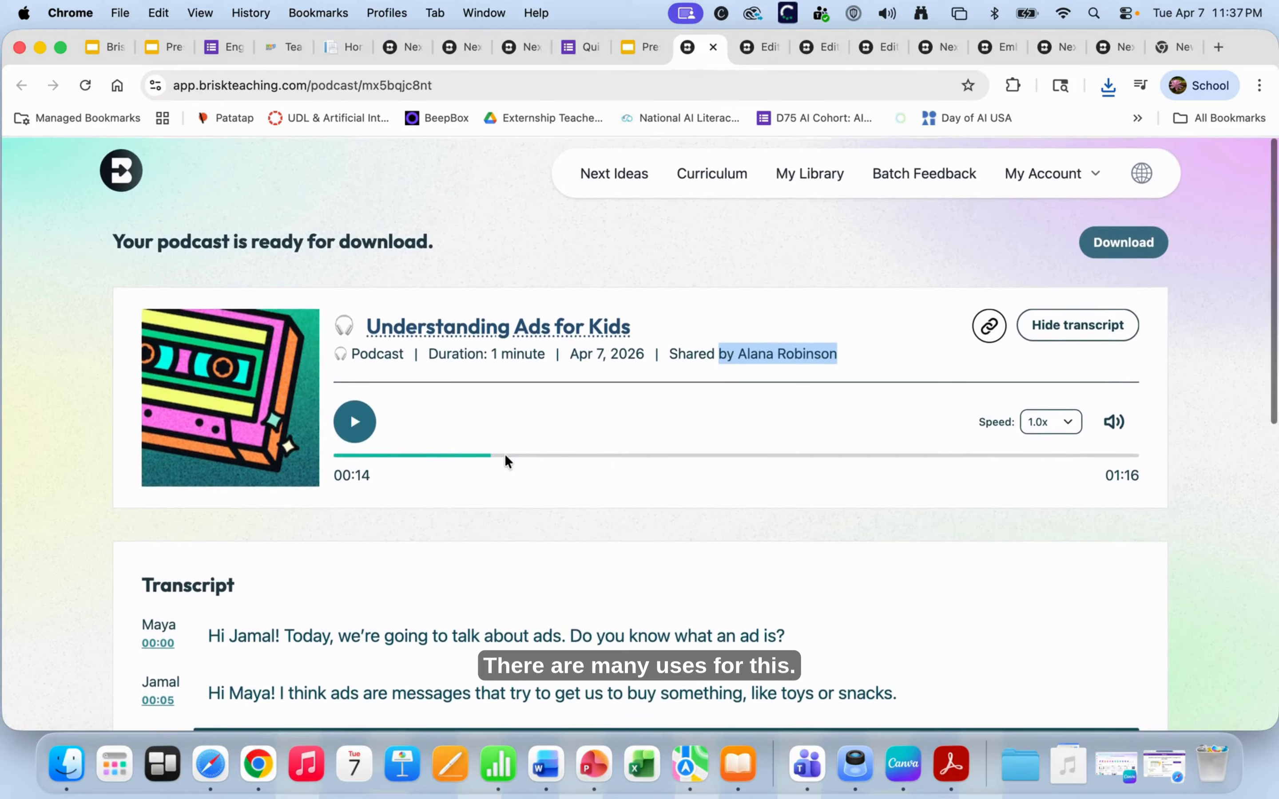
{"action": "scroll", "coordinate": [605, 288], "scroll_direction": "down", "scroll_amount": 6}
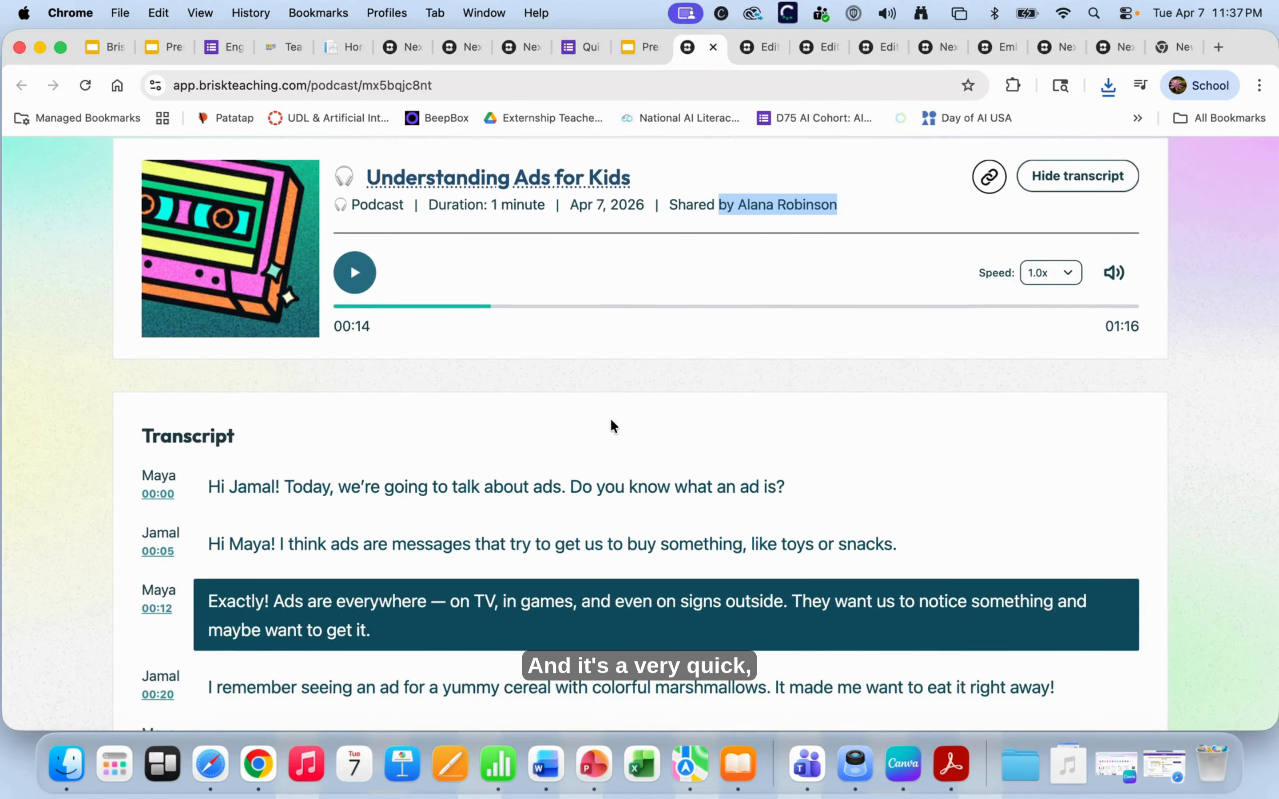
- Read through the podcast transcript, then bring up the Presentation - 6th grade slides
{"action": "scroll", "coordinate": [609, 421], "scroll_direction": "down", "scroll_amount": 2}
{"action": "scroll", "coordinate": [606, 424], "scroll_direction": "up", "scroll_amount": 1}
{"action": "scroll", "coordinate": [606, 424], "scroll_direction": "down", "scroll_amount": 10}
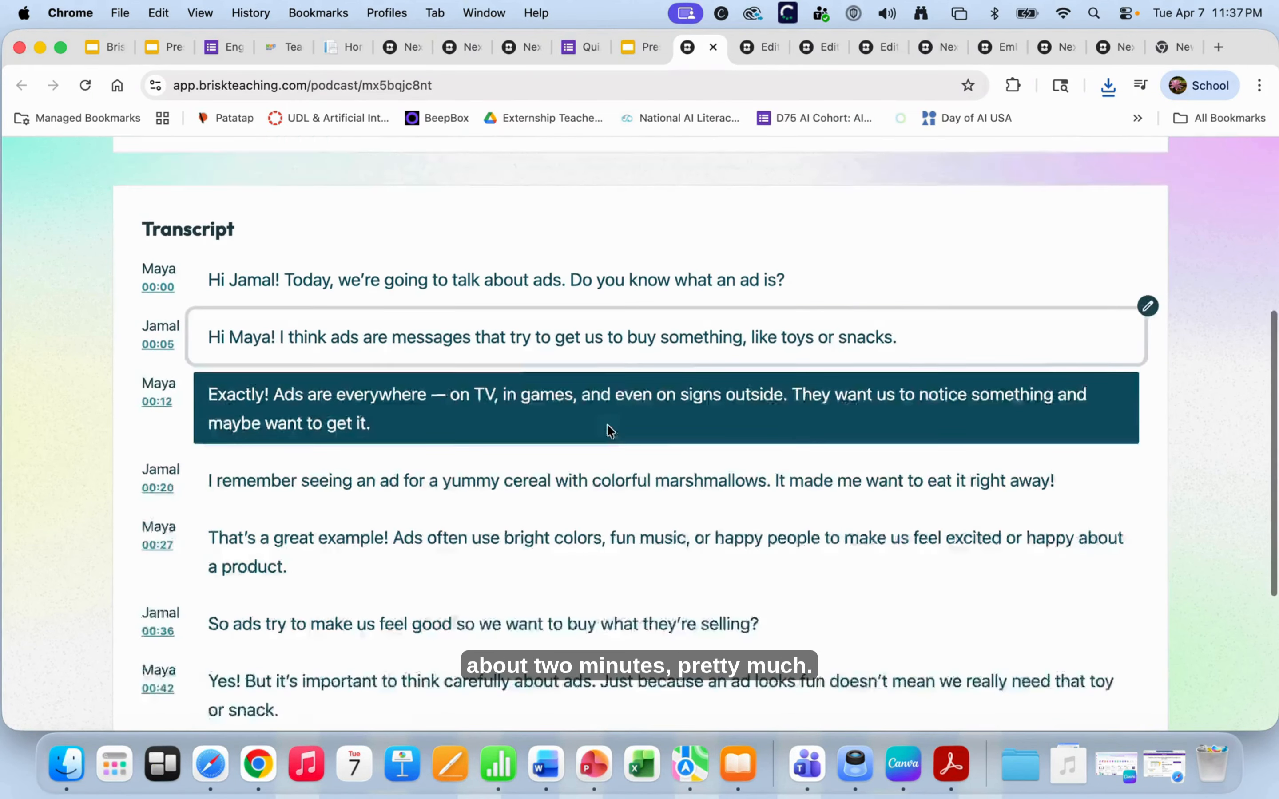
{"action": "scroll", "coordinate": [606, 424], "scroll_direction": "up", "scroll_amount": 14}
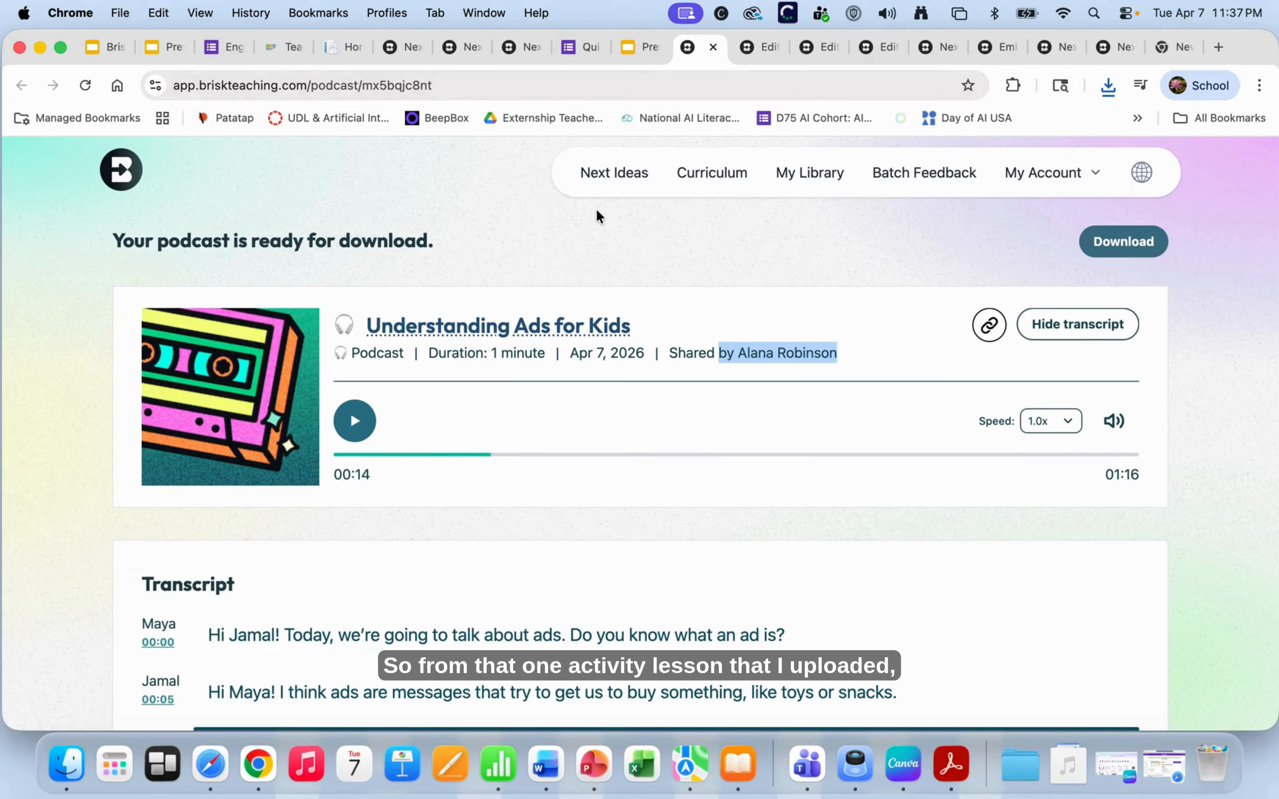
{"action": "scroll", "coordinate": [571, 275], "scroll_direction": "down", "scroll_amount": 4}
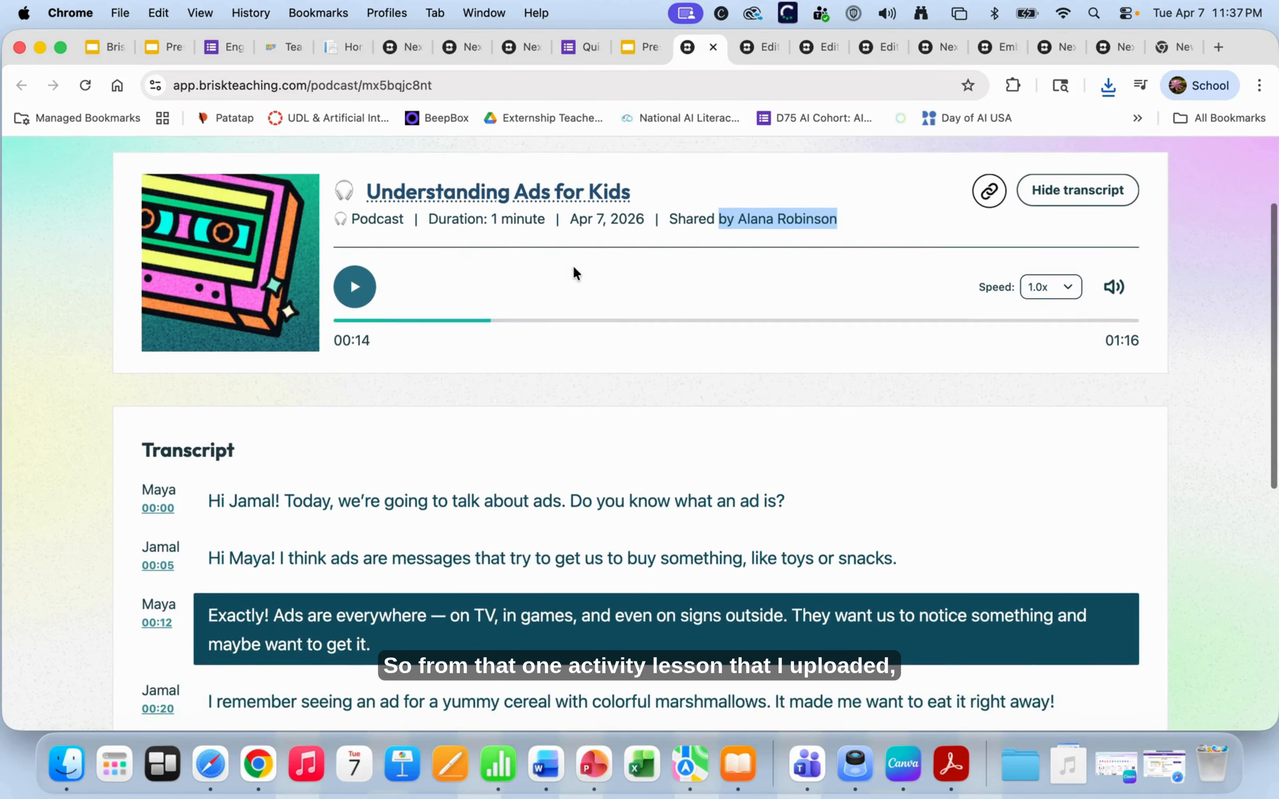
{"action": "scroll", "coordinate": [576, 273], "scroll_direction": "down", "scroll_amount": 1}
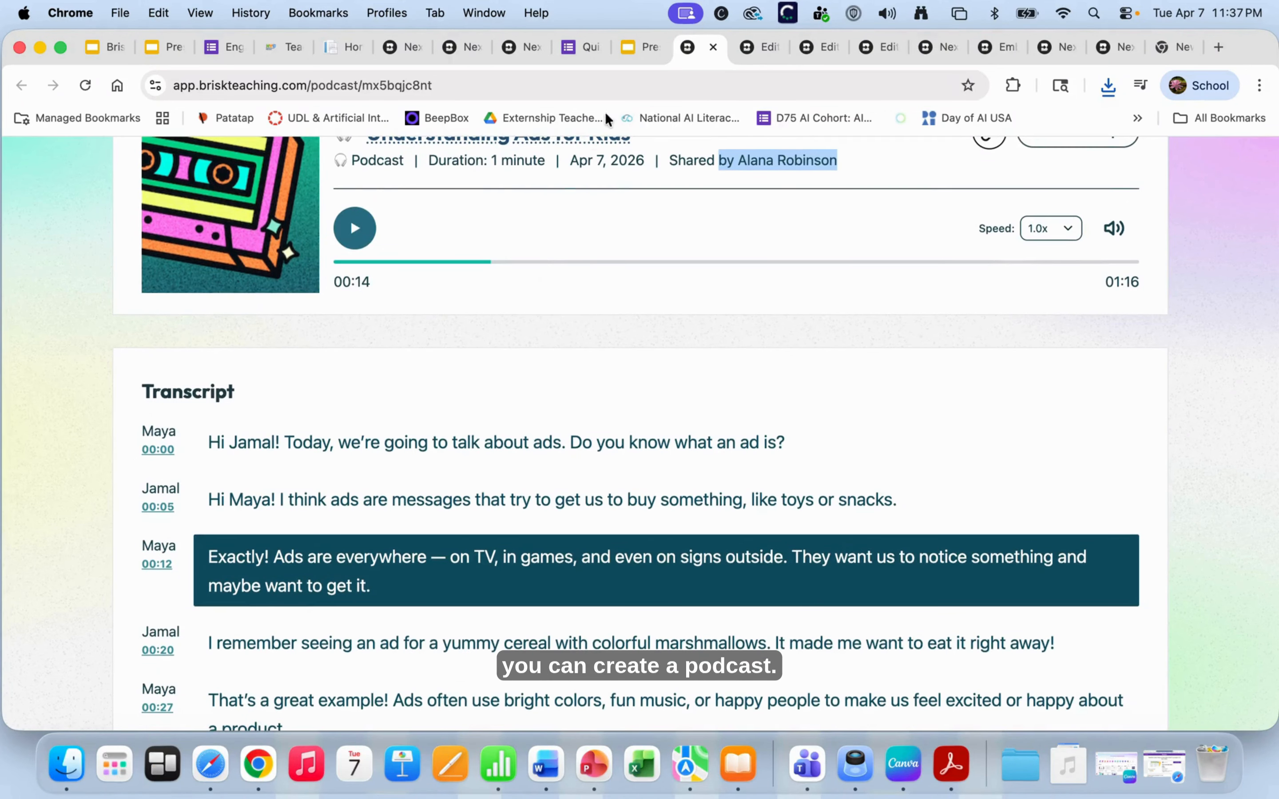
{"action": "left_click", "coordinate": [637, 49]}
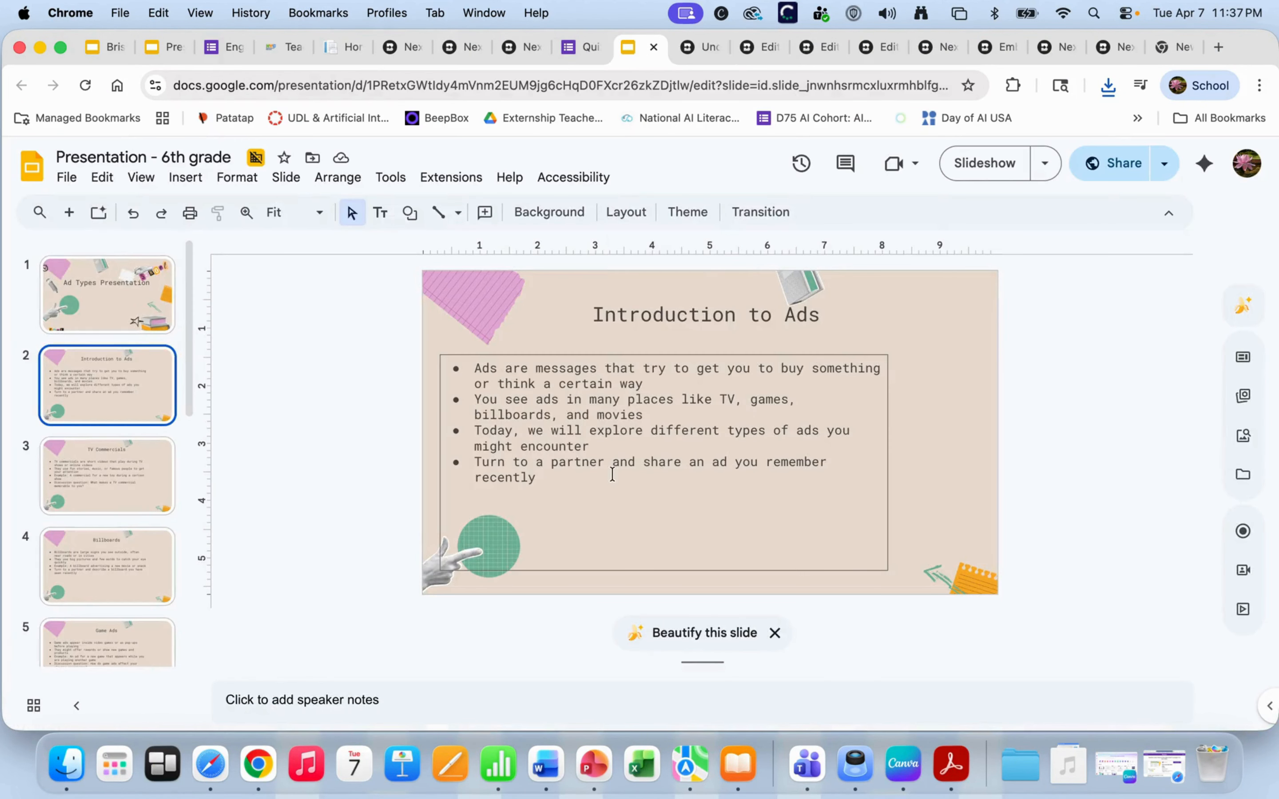
- Page through slide 2, TV Commercials, Billboards and Game Ads to Examples of TV Commercials
{"action": "scroll", "coordinate": [612, 475], "scroll_direction": "up", "scroll_amount": 2}
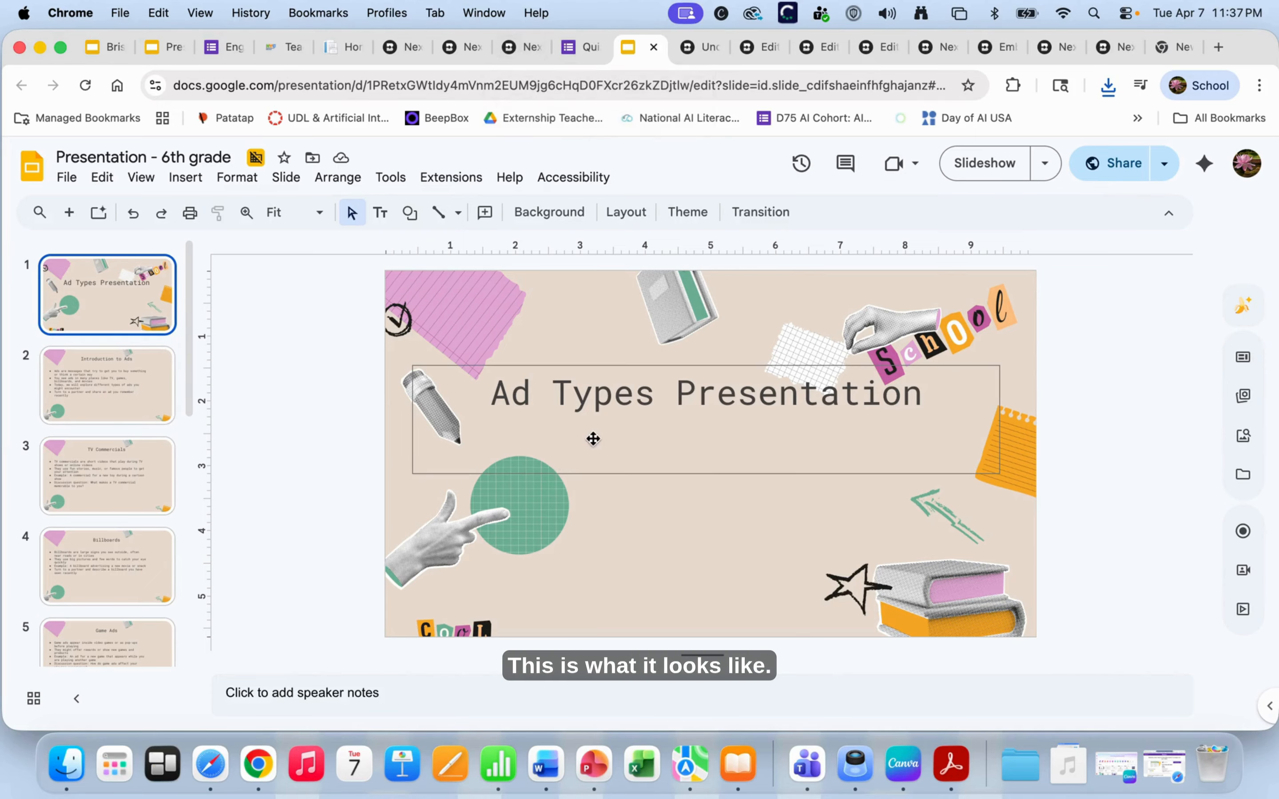
{"action": "left_click", "coordinate": [92, 365]}
{"action": "left_click", "coordinate": [95, 492]}
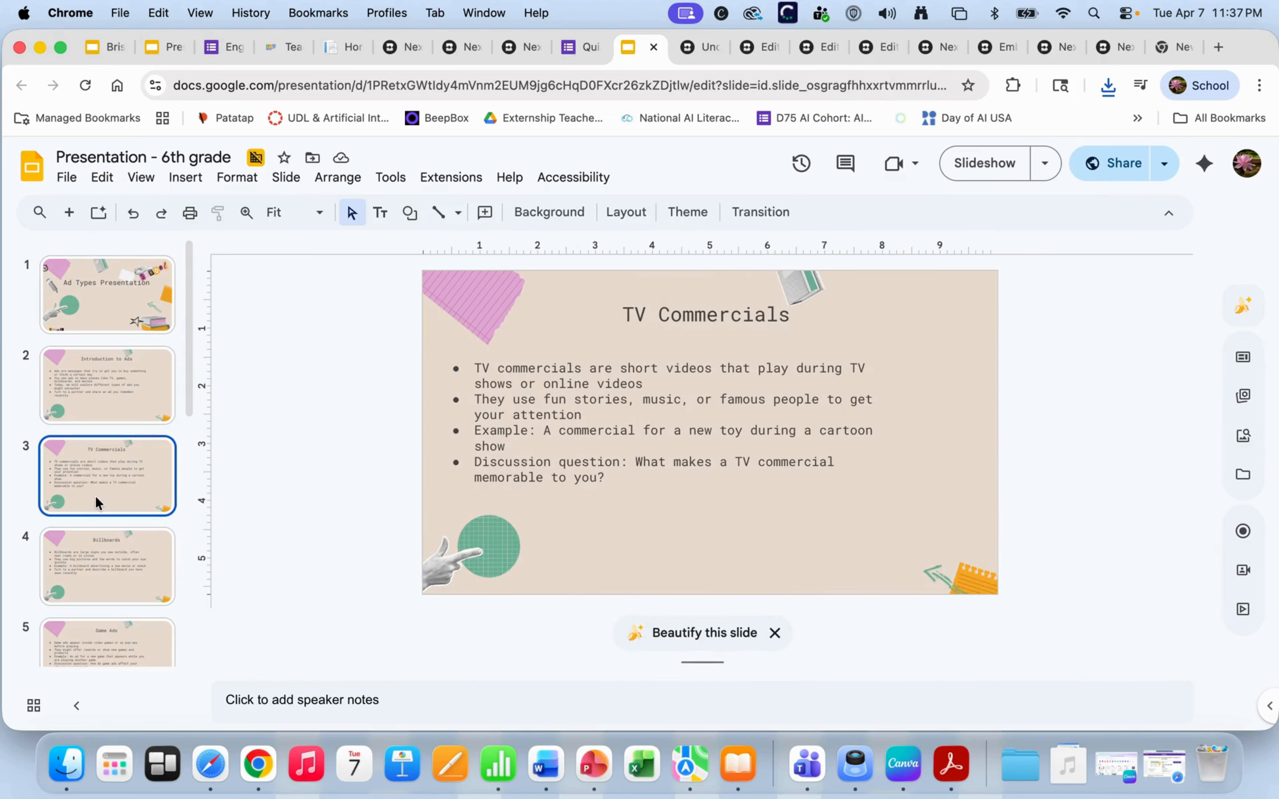
{"action": "left_click", "coordinate": [97, 535]}
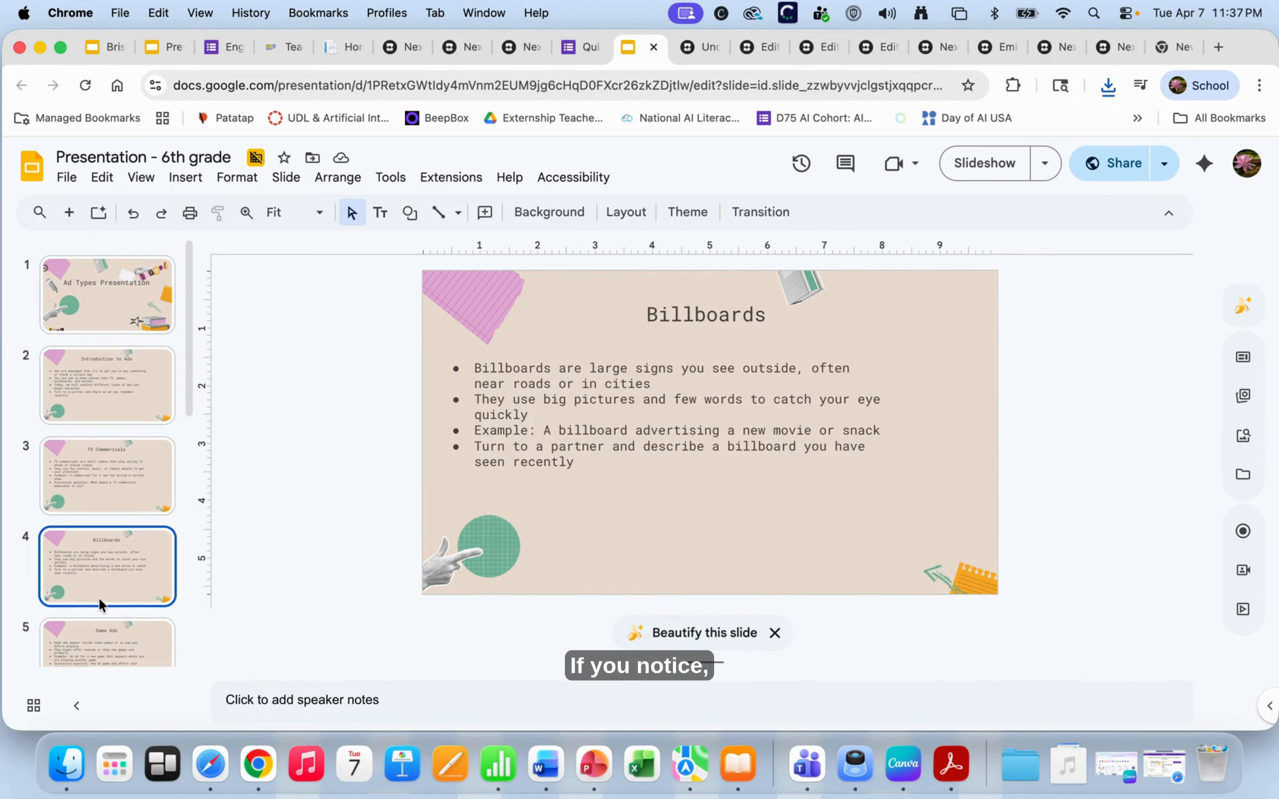
{"action": "scroll", "coordinate": [99, 597], "scroll_direction": "down", "scroll_amount": 2}
{"action": "left_click", "coordinate": [102, 534]}
{"action": "scroll", "coordinate": [94, 576], "scroll_direction": "down", "scroll_amount": 2}
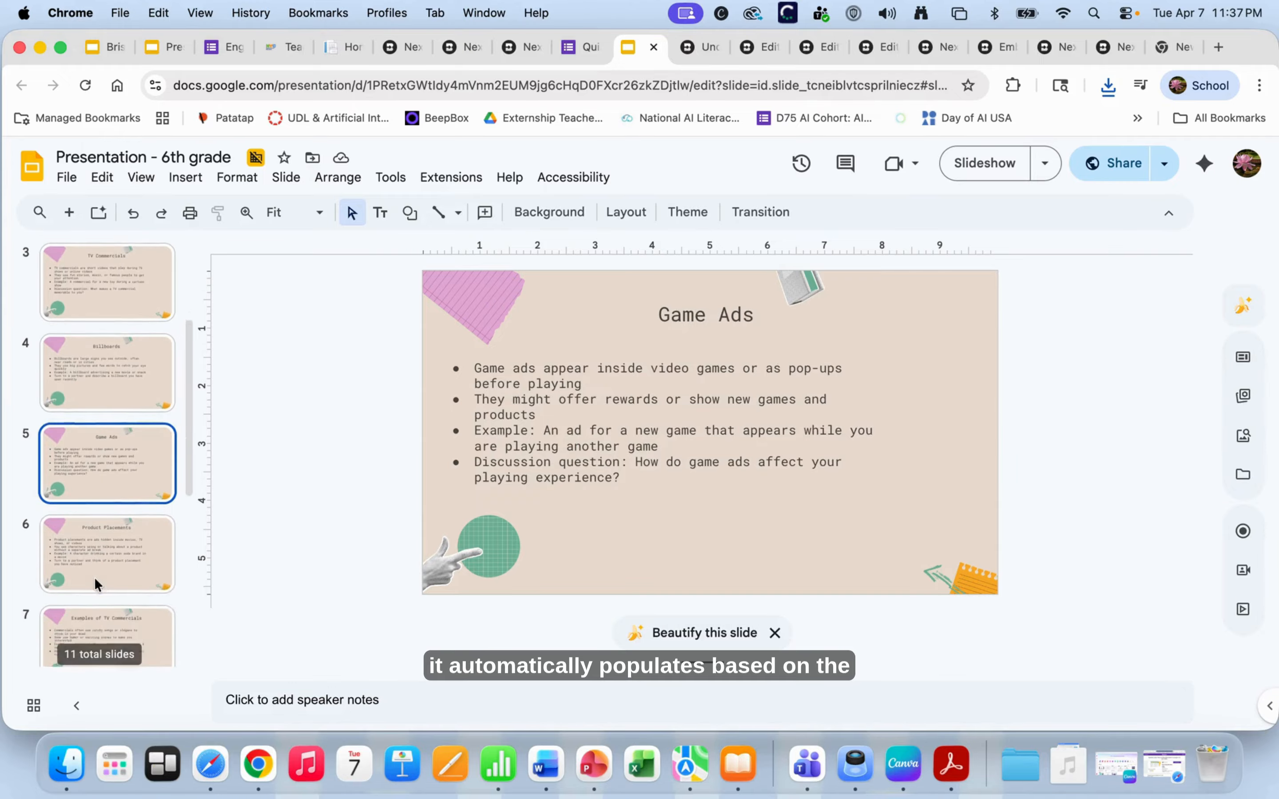
{"action": "scroll", "coordinate": [94, 577], "scroll_direction": "down", "scroll_amount": 2}
{"action": "left_click", "coordinate": [111, 465]}
{"action": "left_click", "coordinate": [97, 569]}
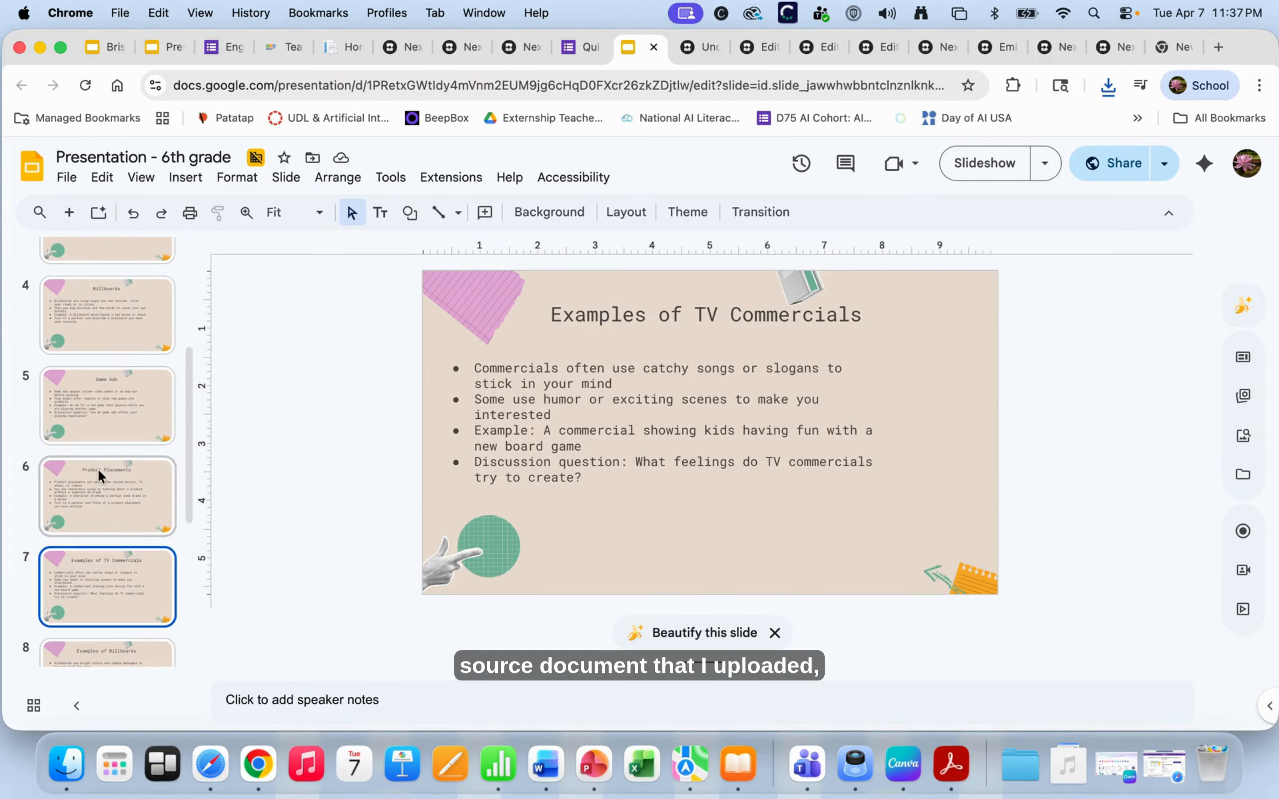
{"action": "scroll", "coordinate": [98, 469], "scroll_direction": "up", "scroll_amount": 8}
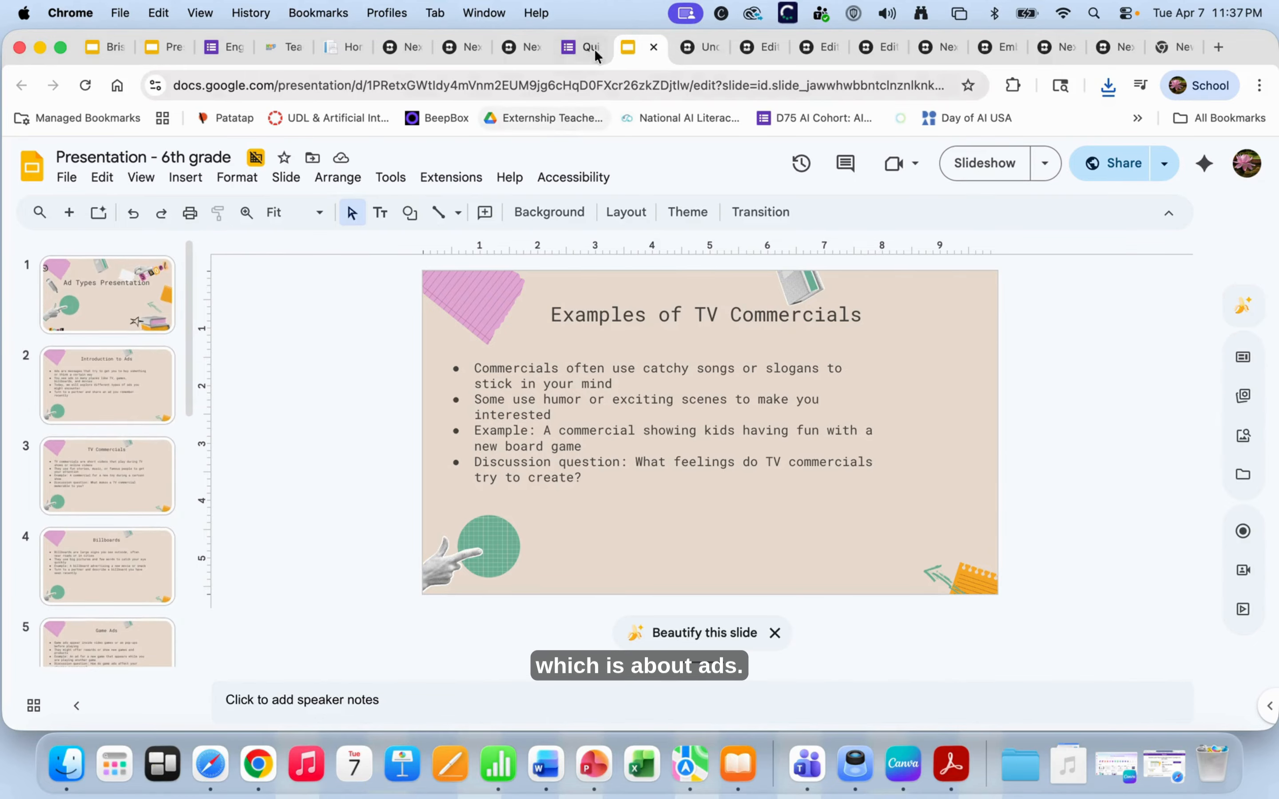
- Return to the Engaging Activities for Ad Literacy page and set file output to Microsoft
{"action": "left_click", "coordinate": [516, 49]}
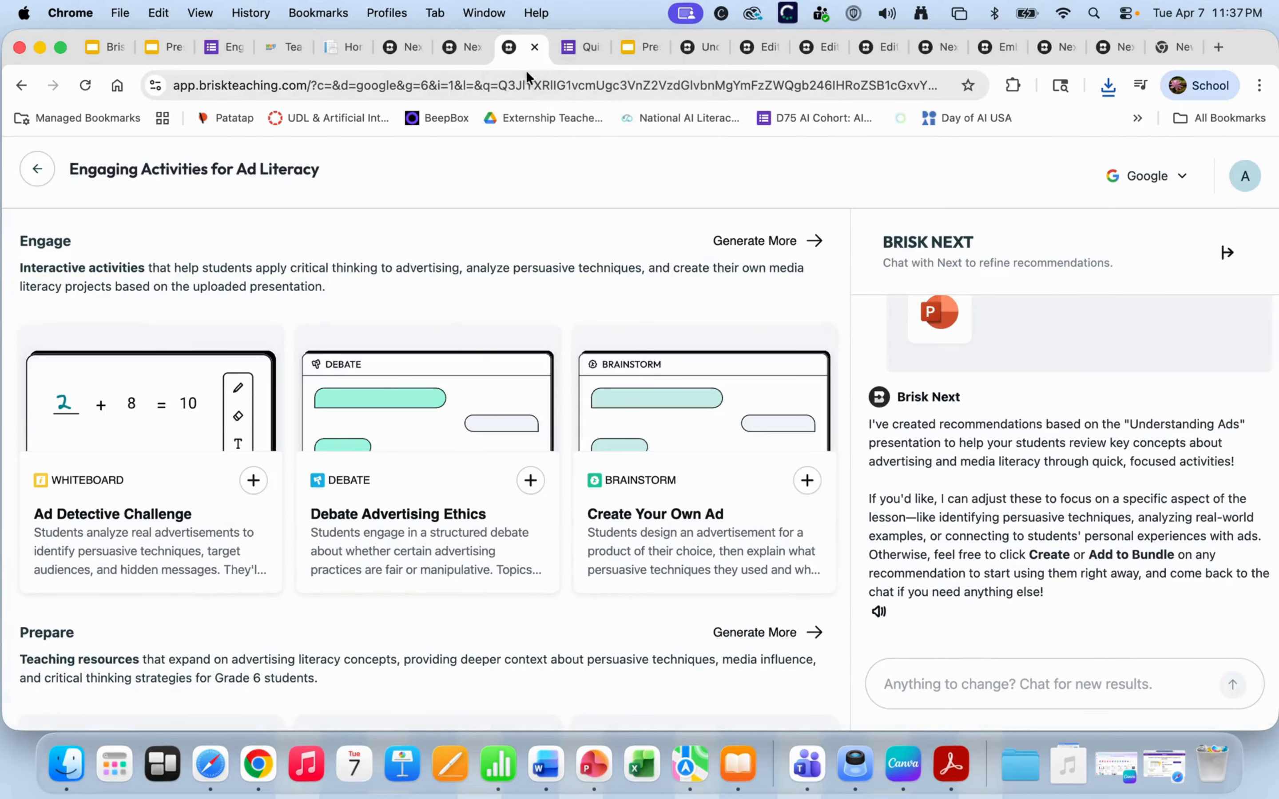
{"action": "scroll", "coordinate": [436, 444], "scroll_direction": "down", "scroll_amount": 5}
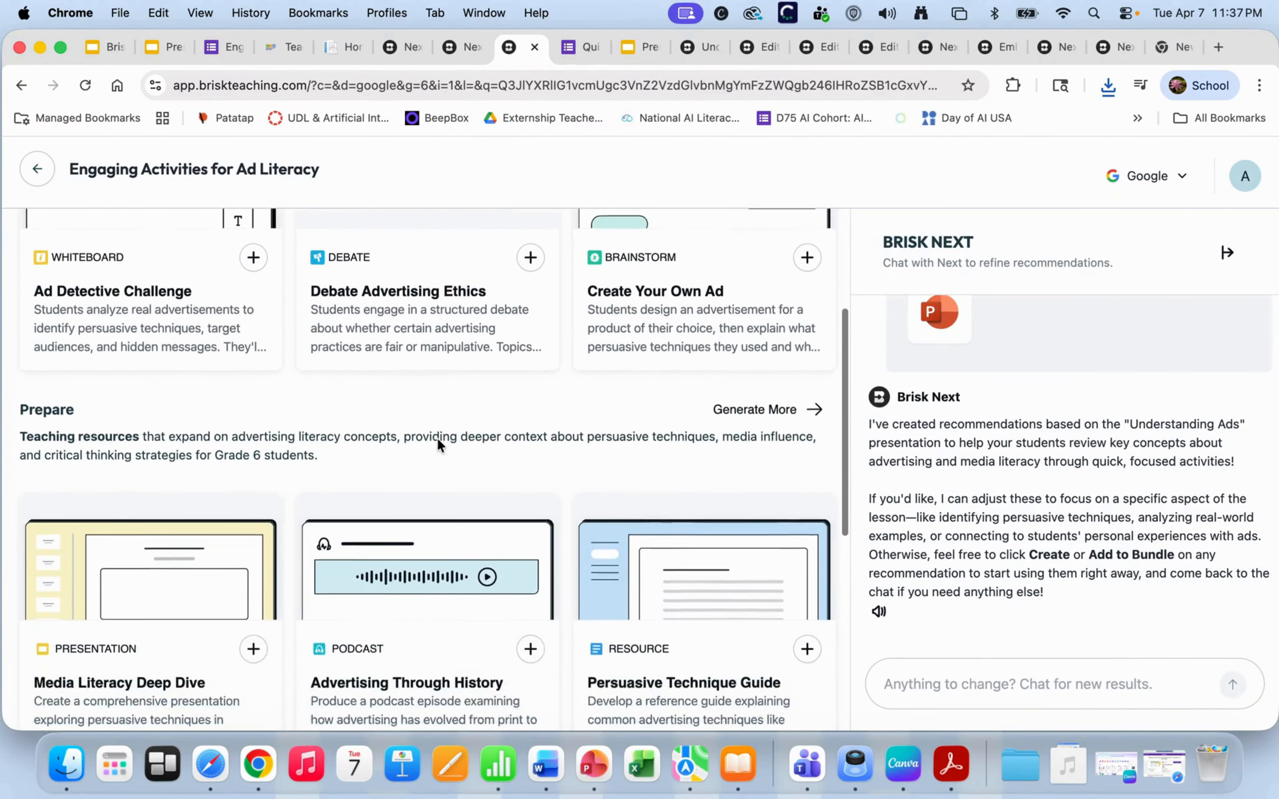
{"action": "scroll", "coordinate": [437, 444], "scroll_direction": "down", "scroll_amount": 3}
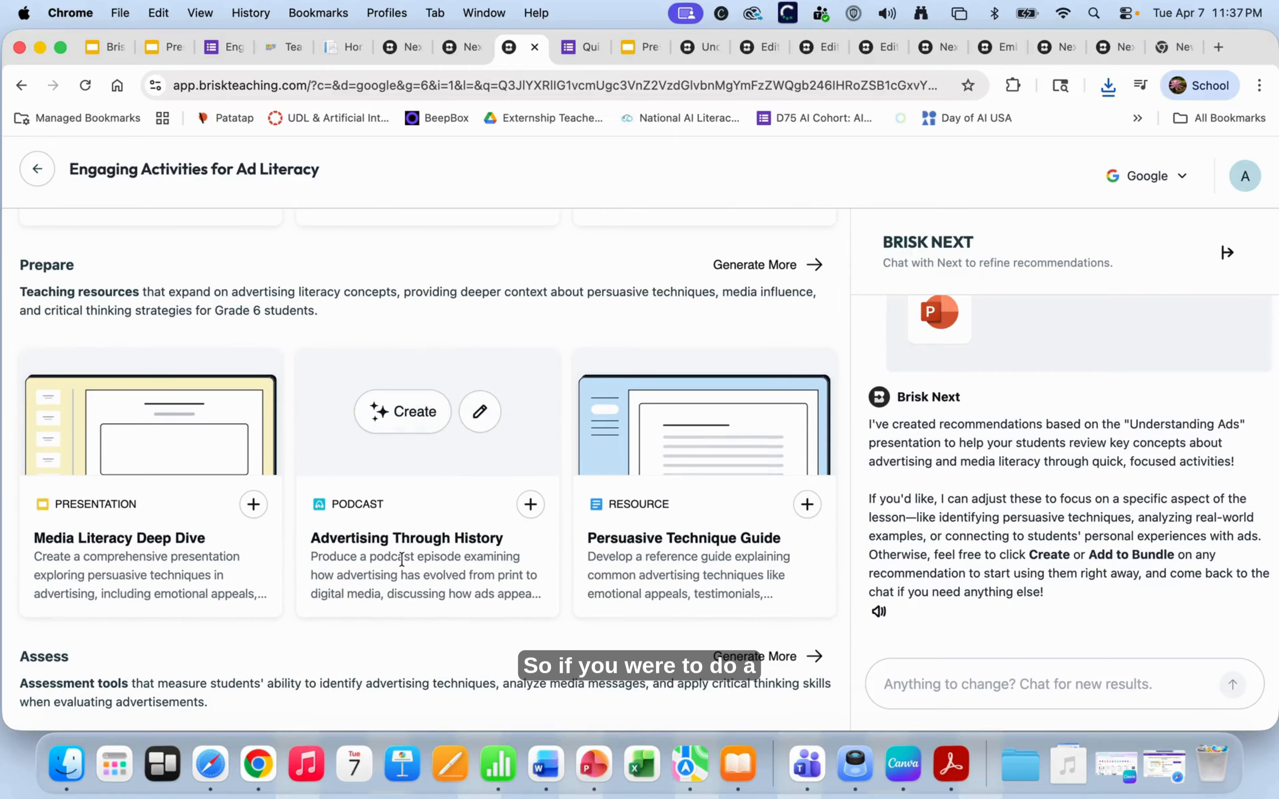
{"action": "mouse_move", "coordinate": [167, 557]}
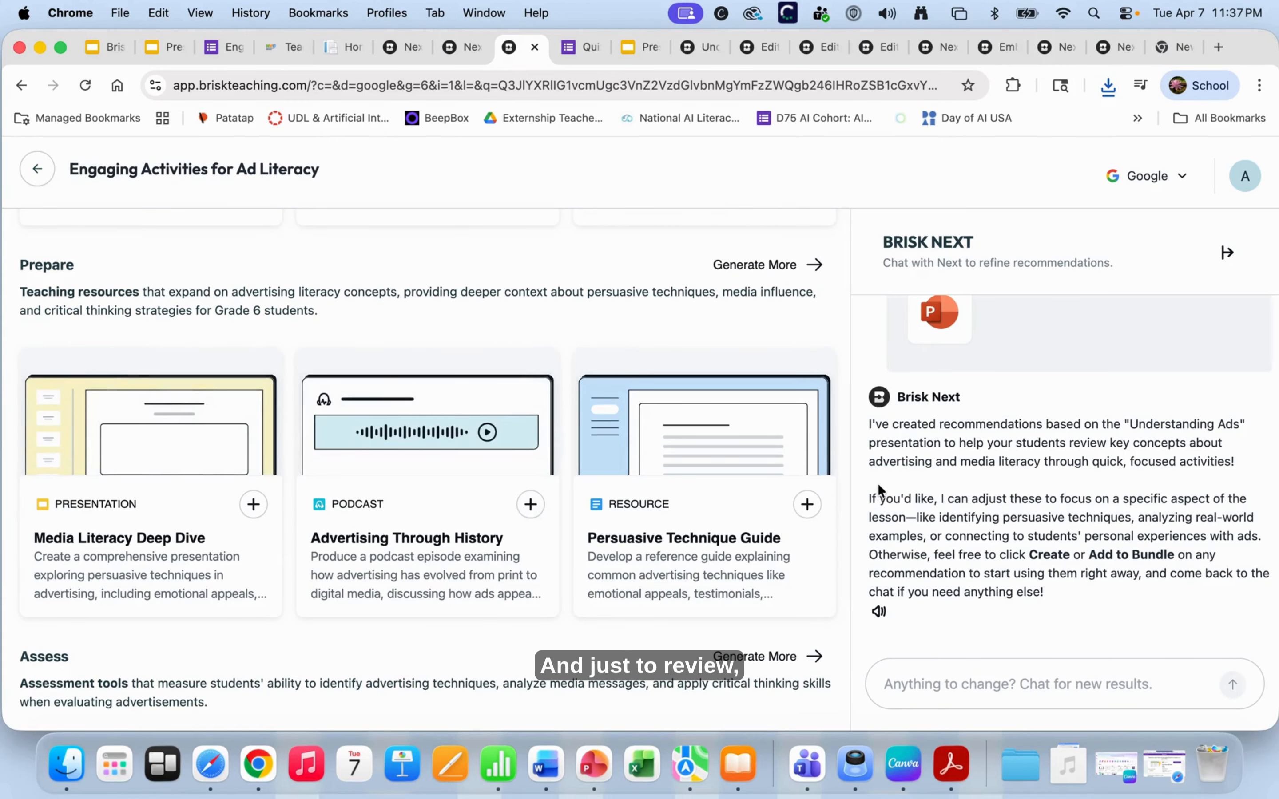
{"action": "scroll", "coordinate": [878, 486], "scroll_direction": "up", "scroll_amount": 5}
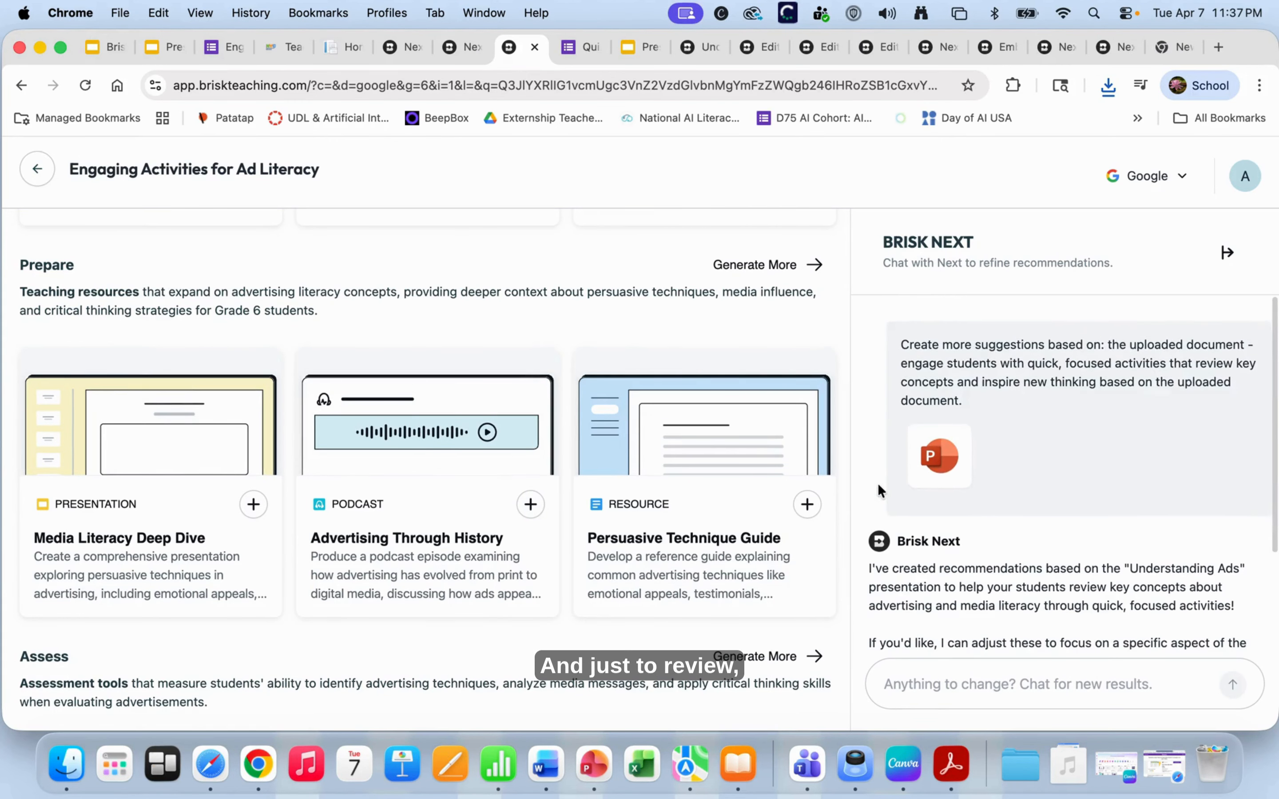
{"action": "left_click", "coordinate": [1184, 177]}
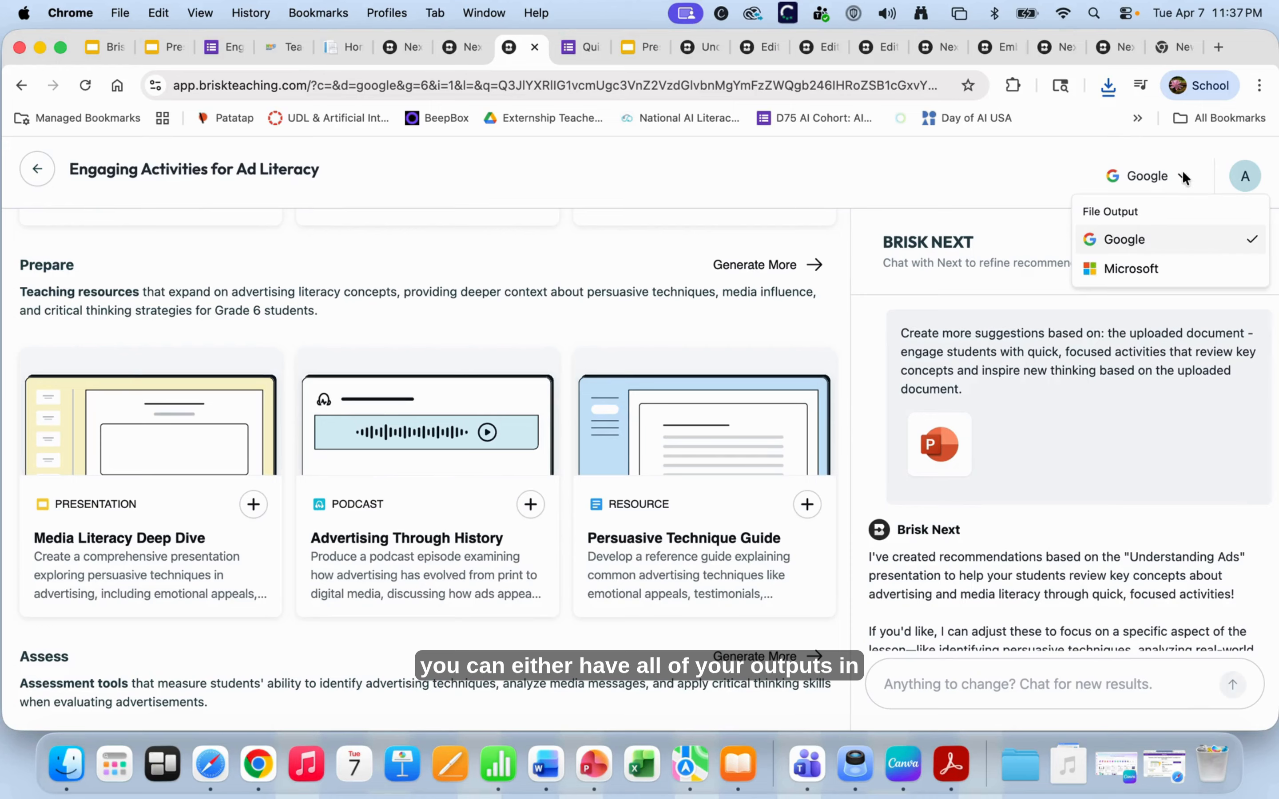
{"action": "left_click", "coordinate": [1100, 269]}
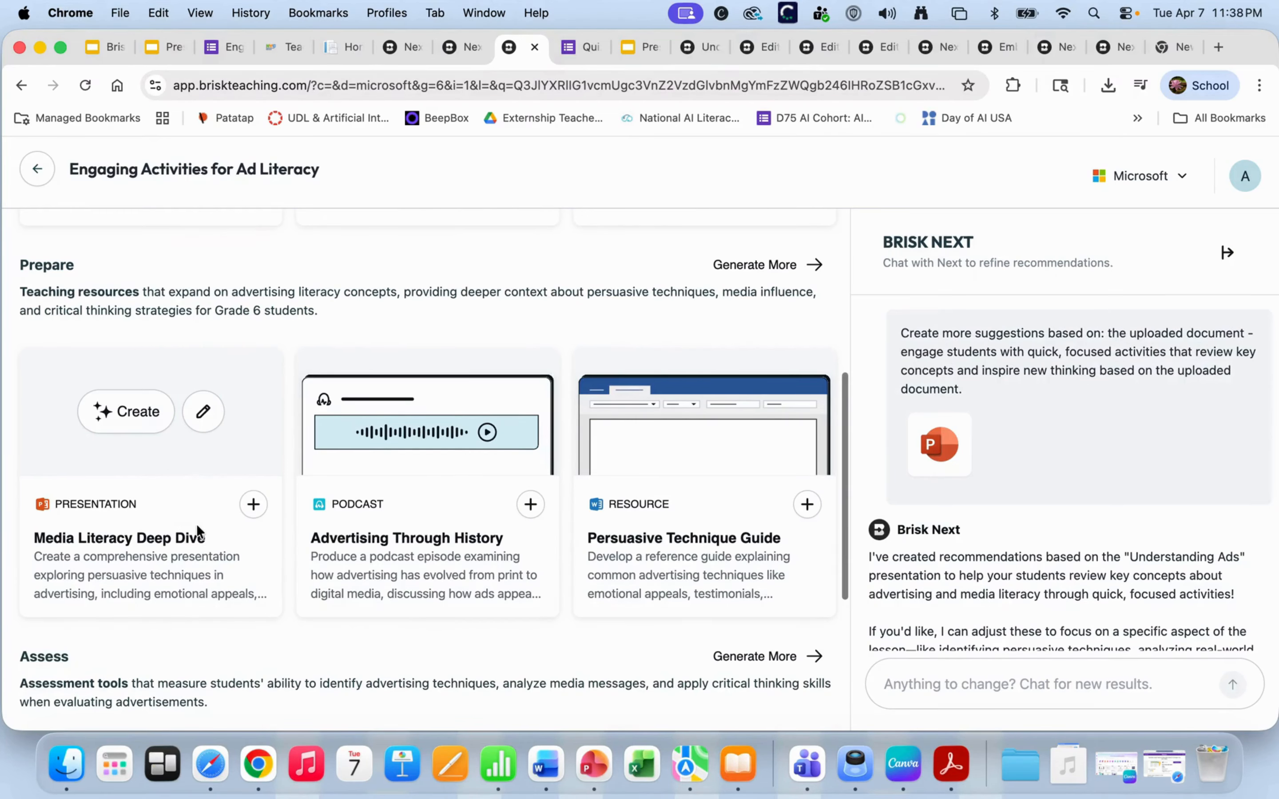
- Switch the file output format back to Google
{"action": "scroll", "coordinate": [196, 524], "scroll_direction": "up", "scroll_amount": 1}
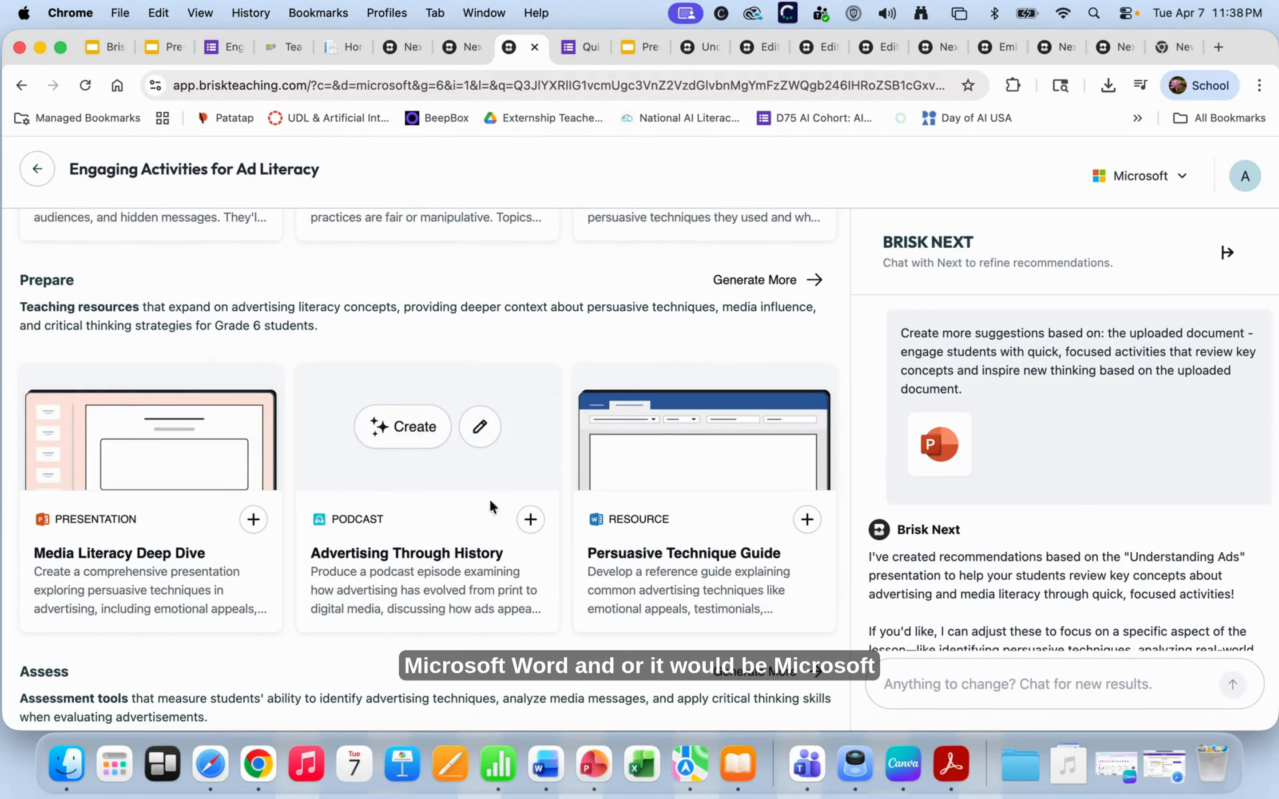
{"action": "mouse_move", "coordinate": [676, 544]}
{"action": "mouse_move", "coordinate": [110, 553]}
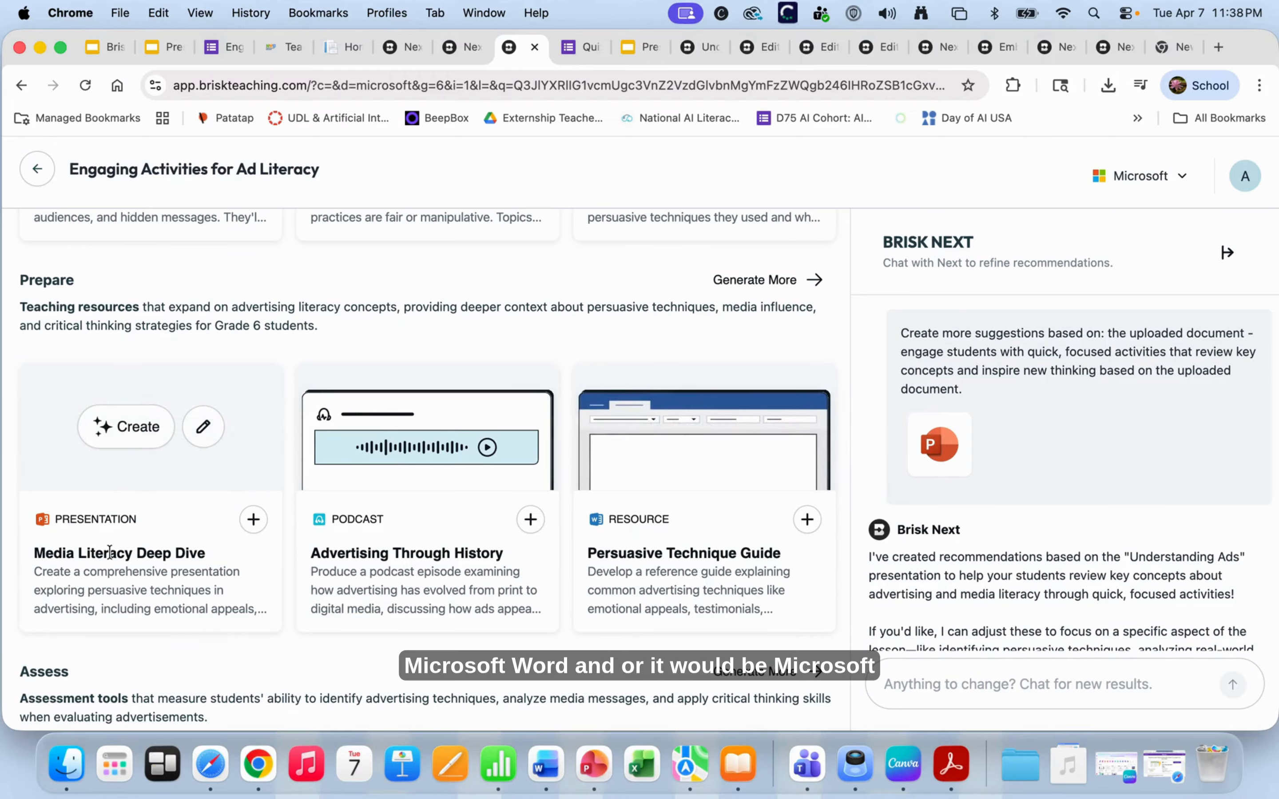
{"action": "scroll", "coordinate": [120, 515], "scroll_direction": "down", "scroll_amount": 3}
{"action": "scroll", "coordinate": [115, 490], "scroll_direction": "up", "scroll_amount": 5}
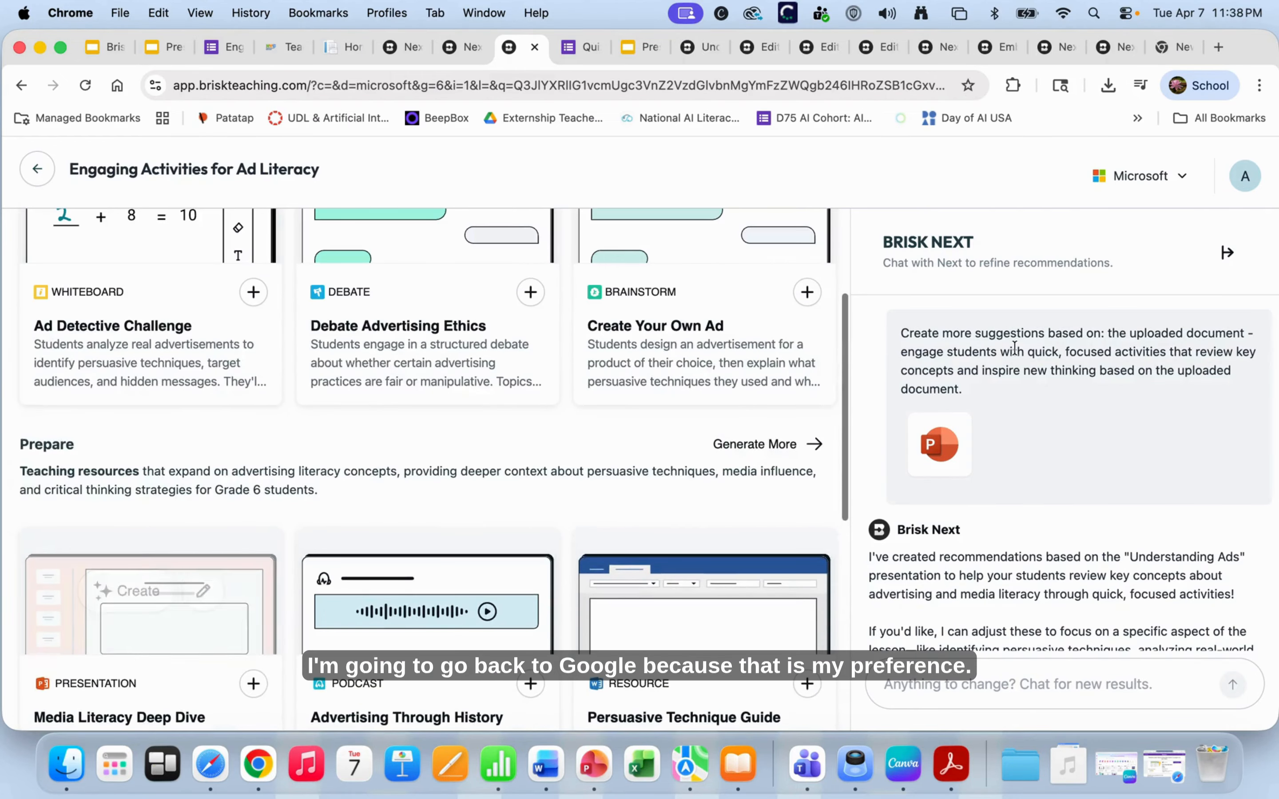
{"action": "left_click", "coordinate": [1196, 183]}
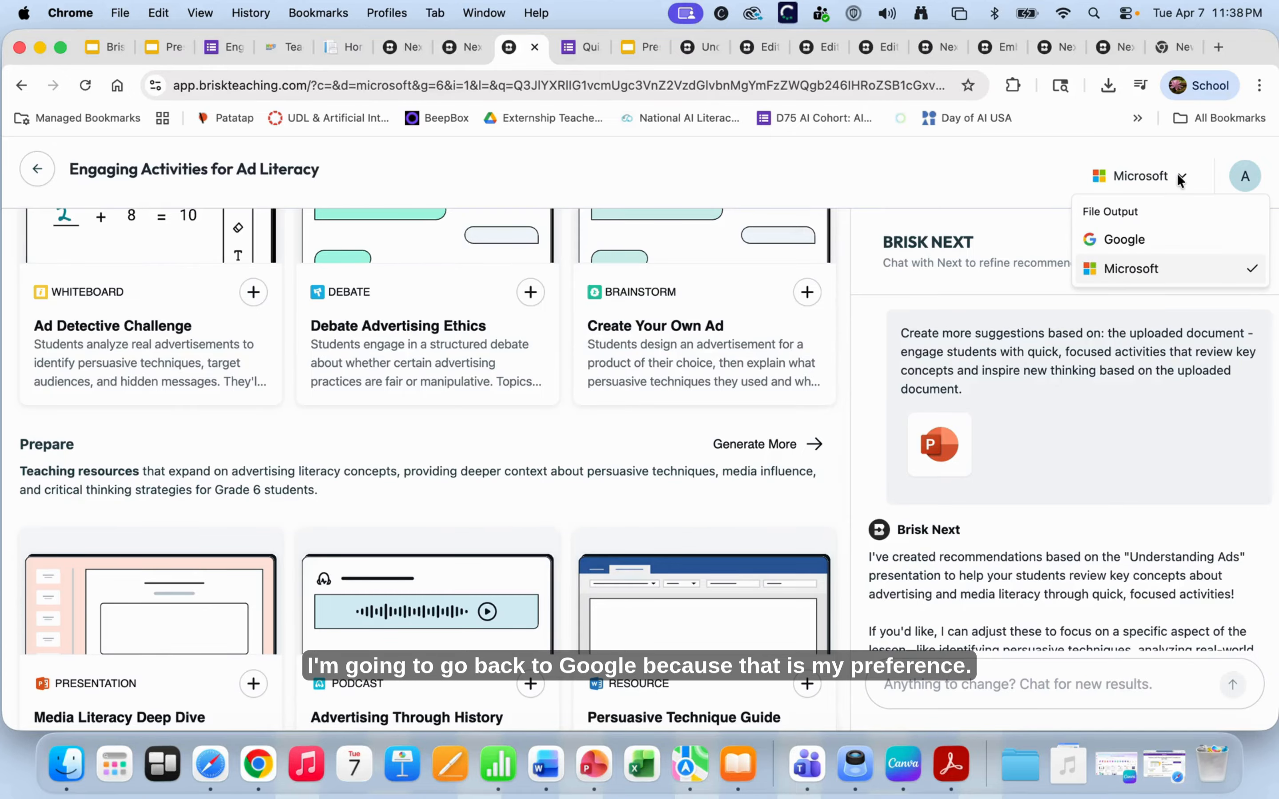
{"action": "left_click", "coordinate": [1095, 239]}
{"action": "scroll", "coordinate": [484, 517], "scroll_direction": "down", "scroll_amount": 7}
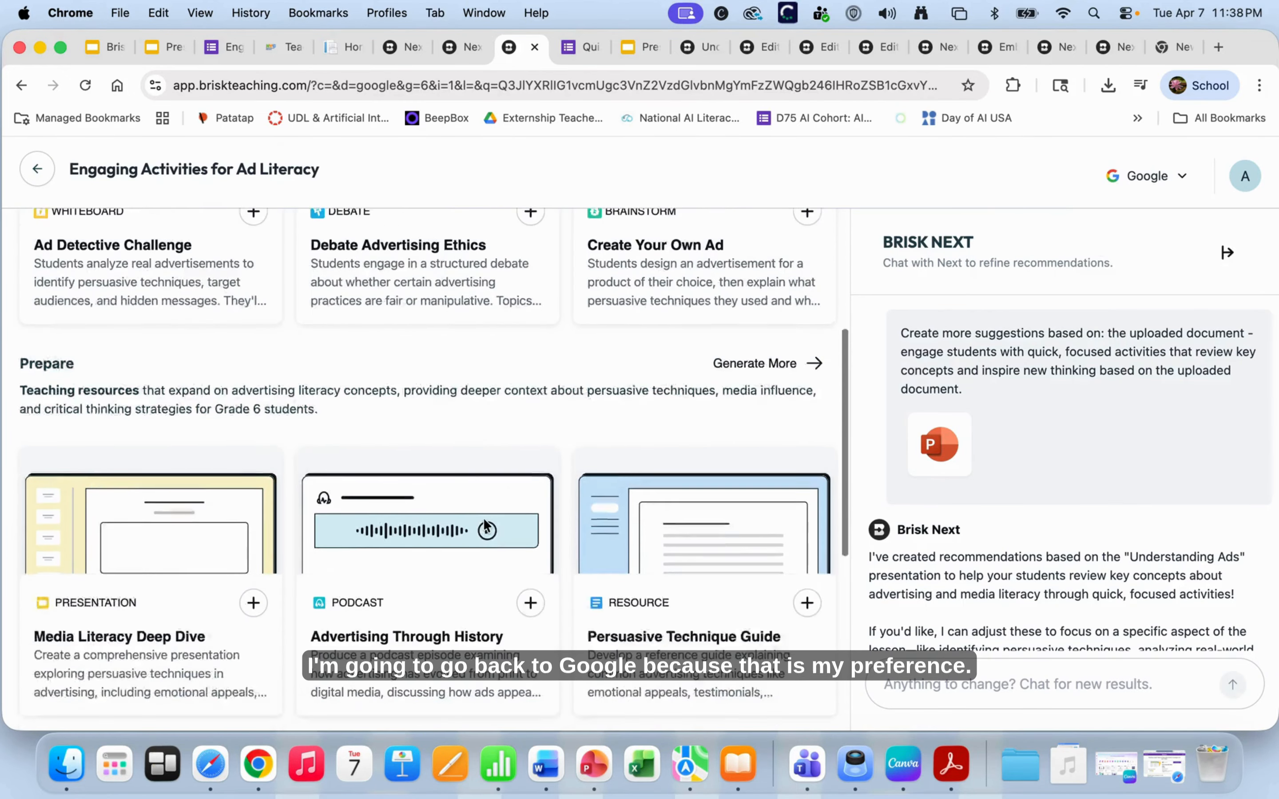
{"action": "mouse_move", "coordinate": [166, 286]}
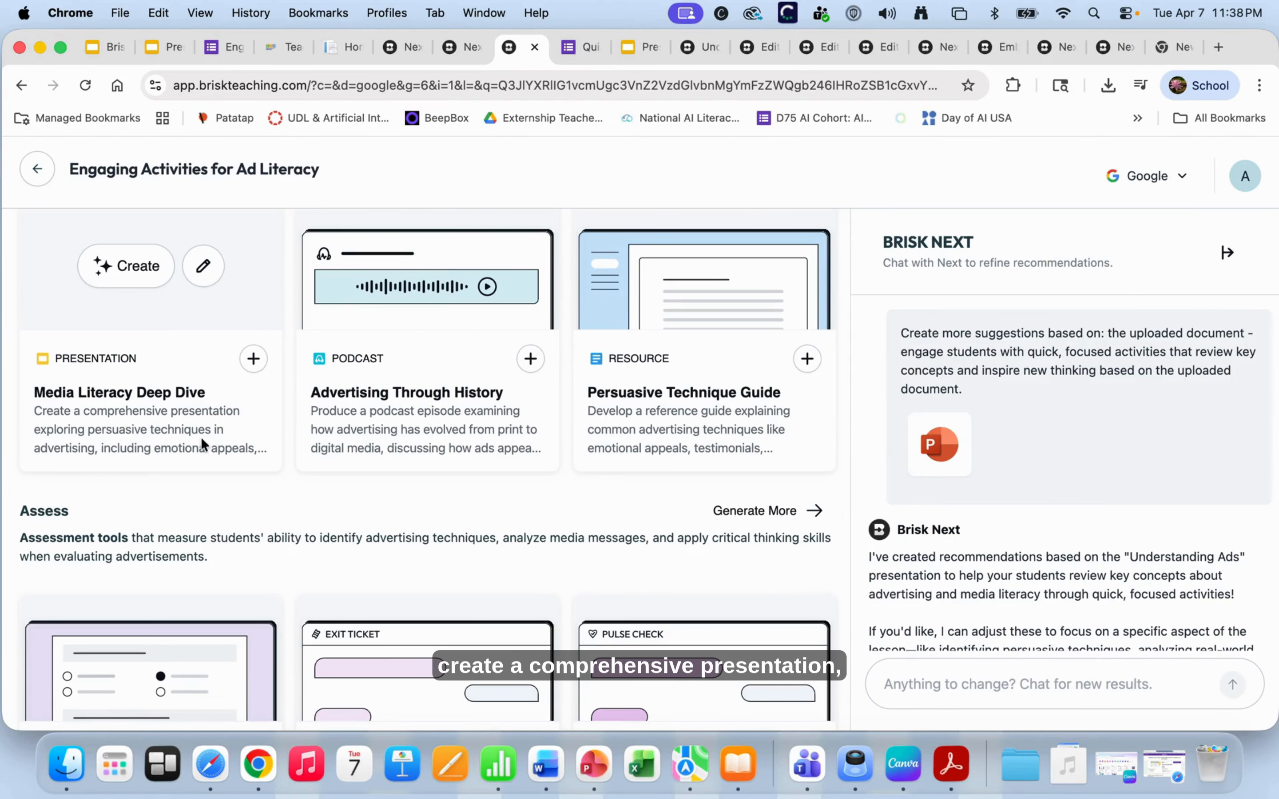
- Edit the Media Literacy Deep Dive prompt to keep 10 slides and include images
{"action": "left_click", "coordinate": [201, 272]}
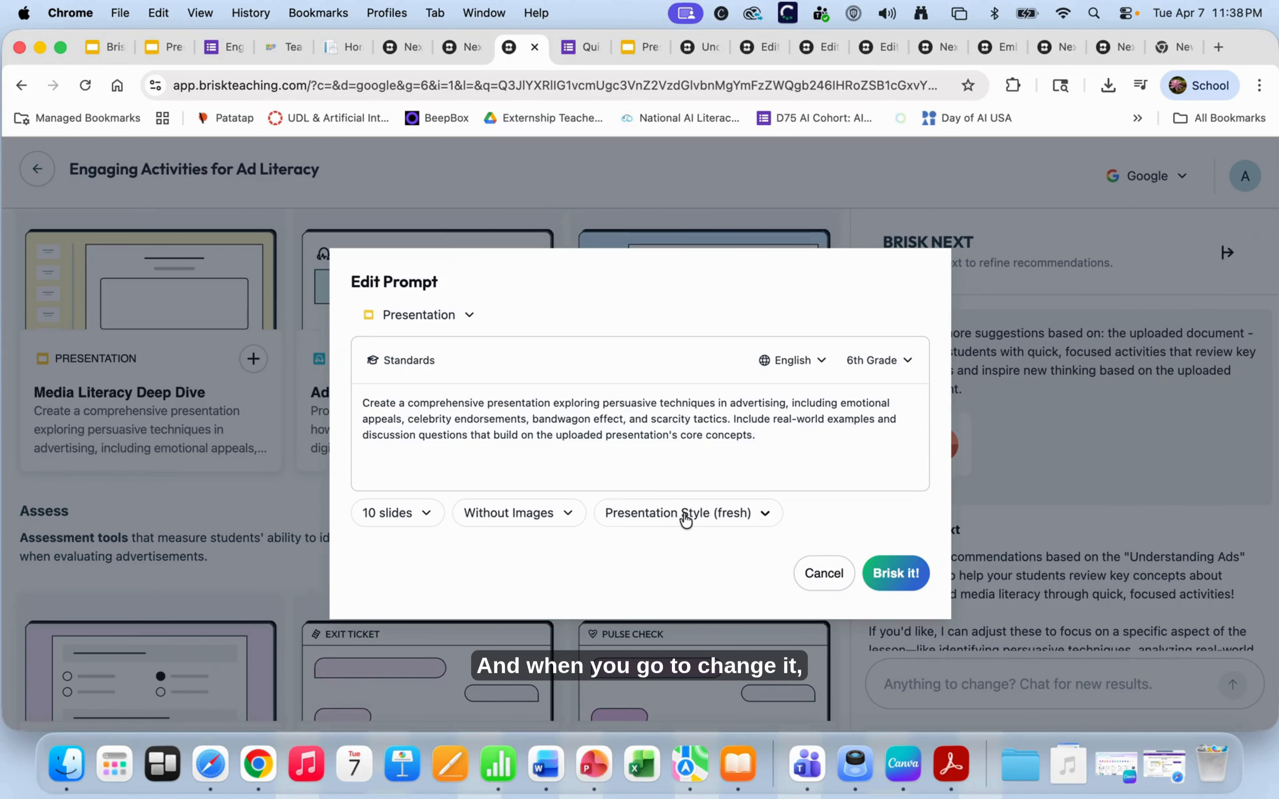
{"action": "left_click", "coordinate": [387, 514]}
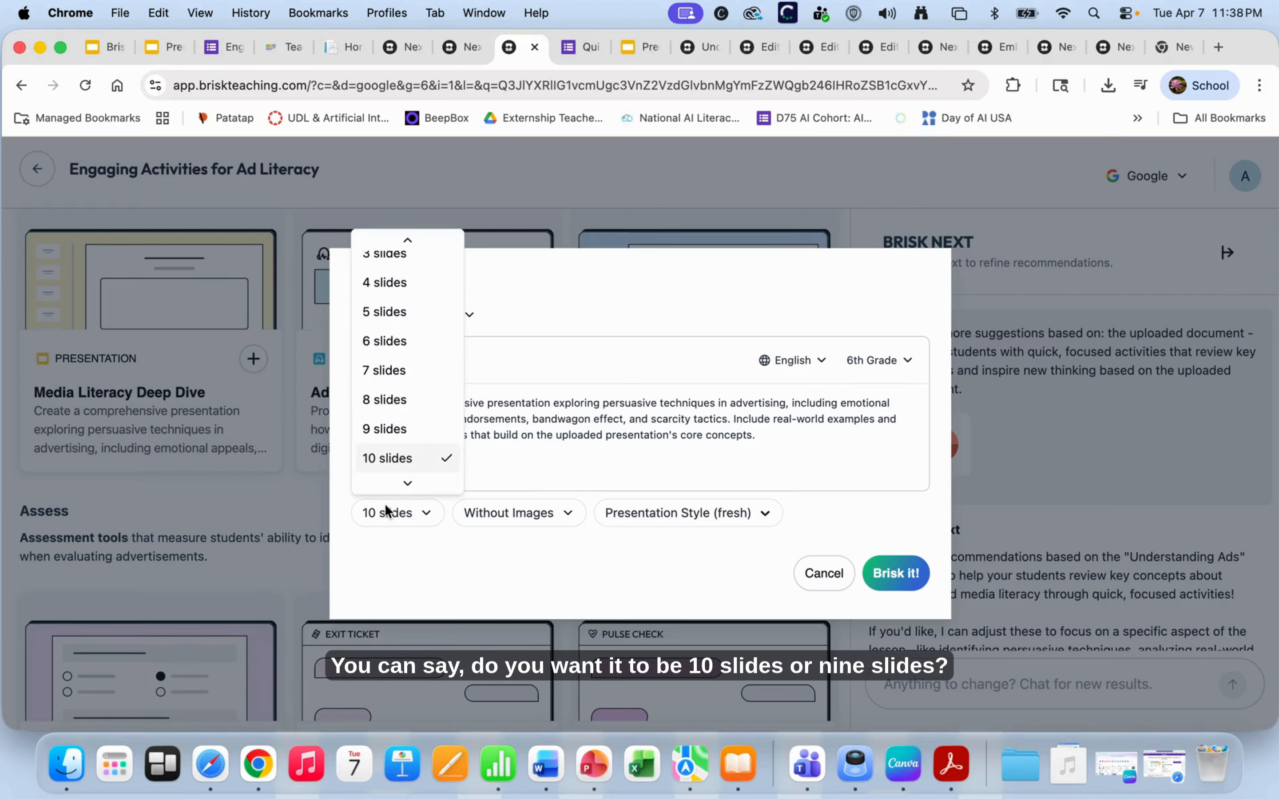
{"action": "left_click", "coordinate": [395, 524]}
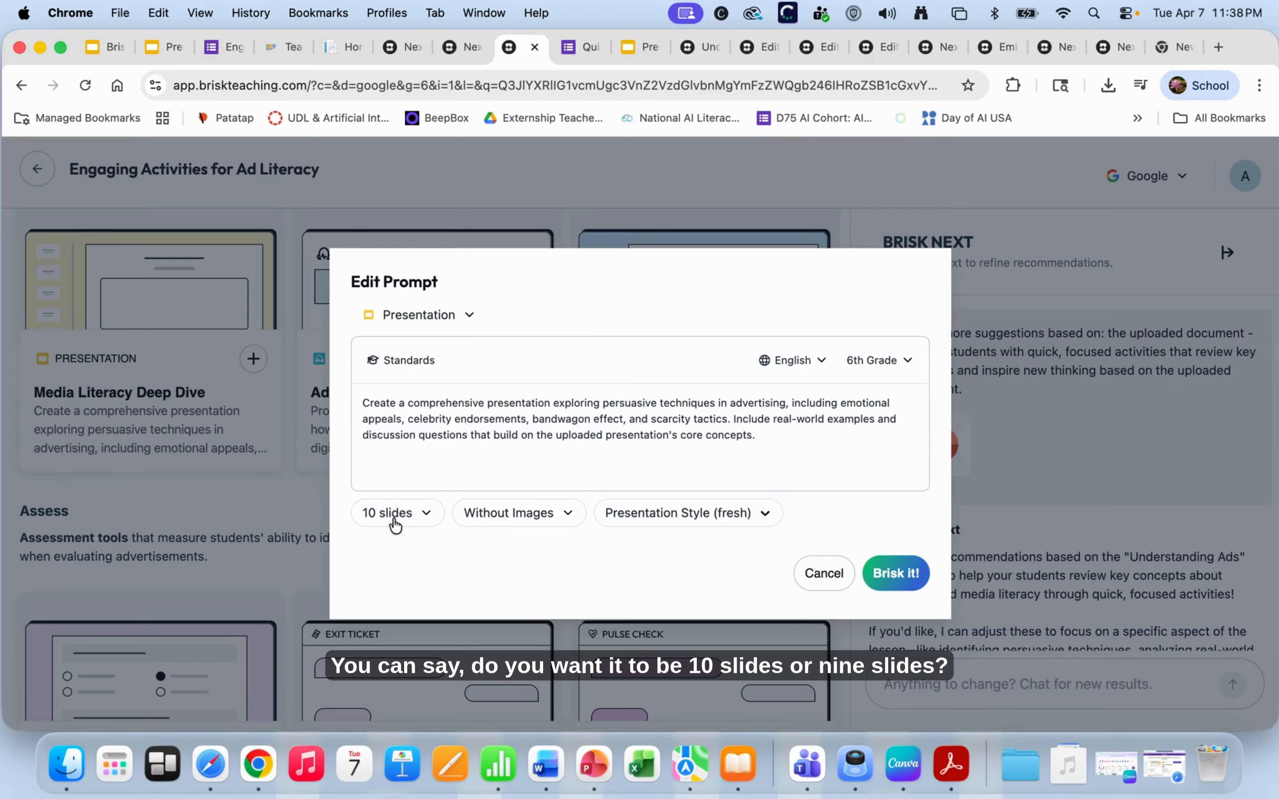
{"action": "left_click", "coordinate": [509, 510]}
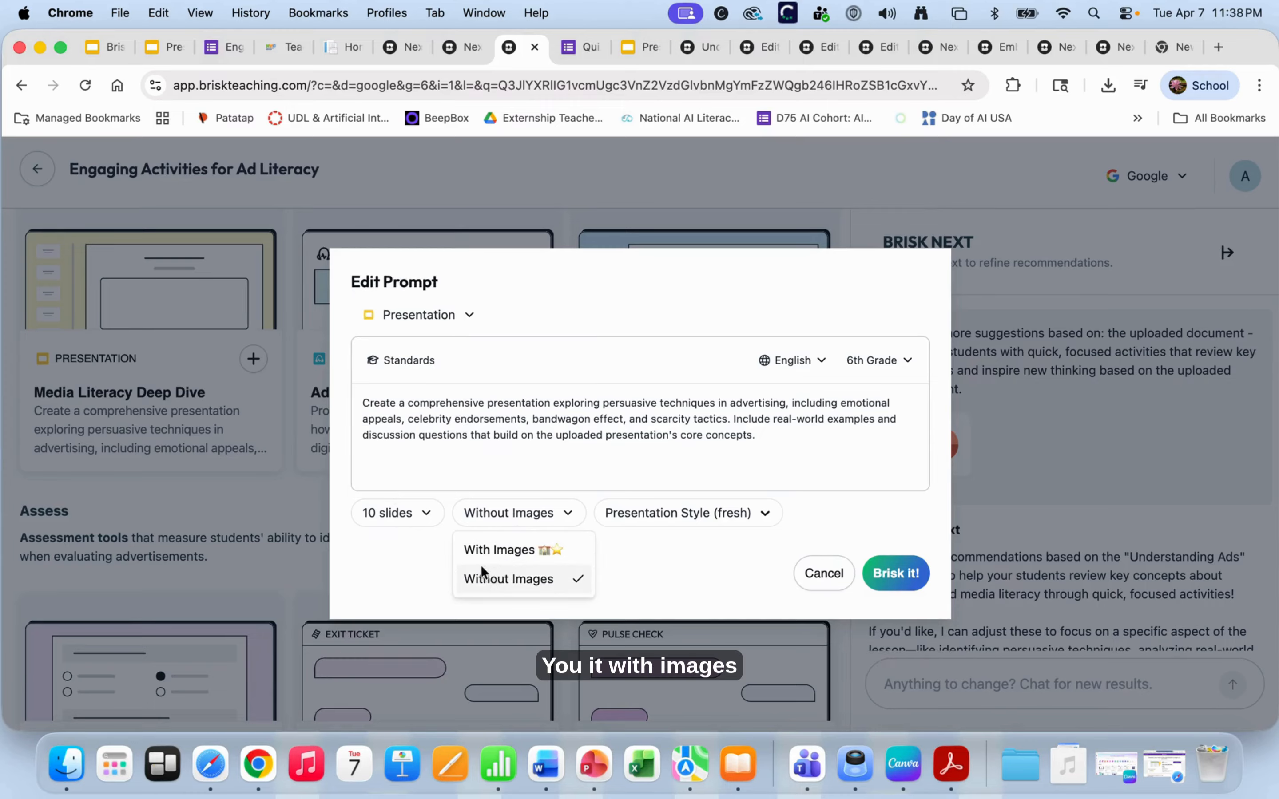
{"action": "left_click", "coordinate": [480, 545]}
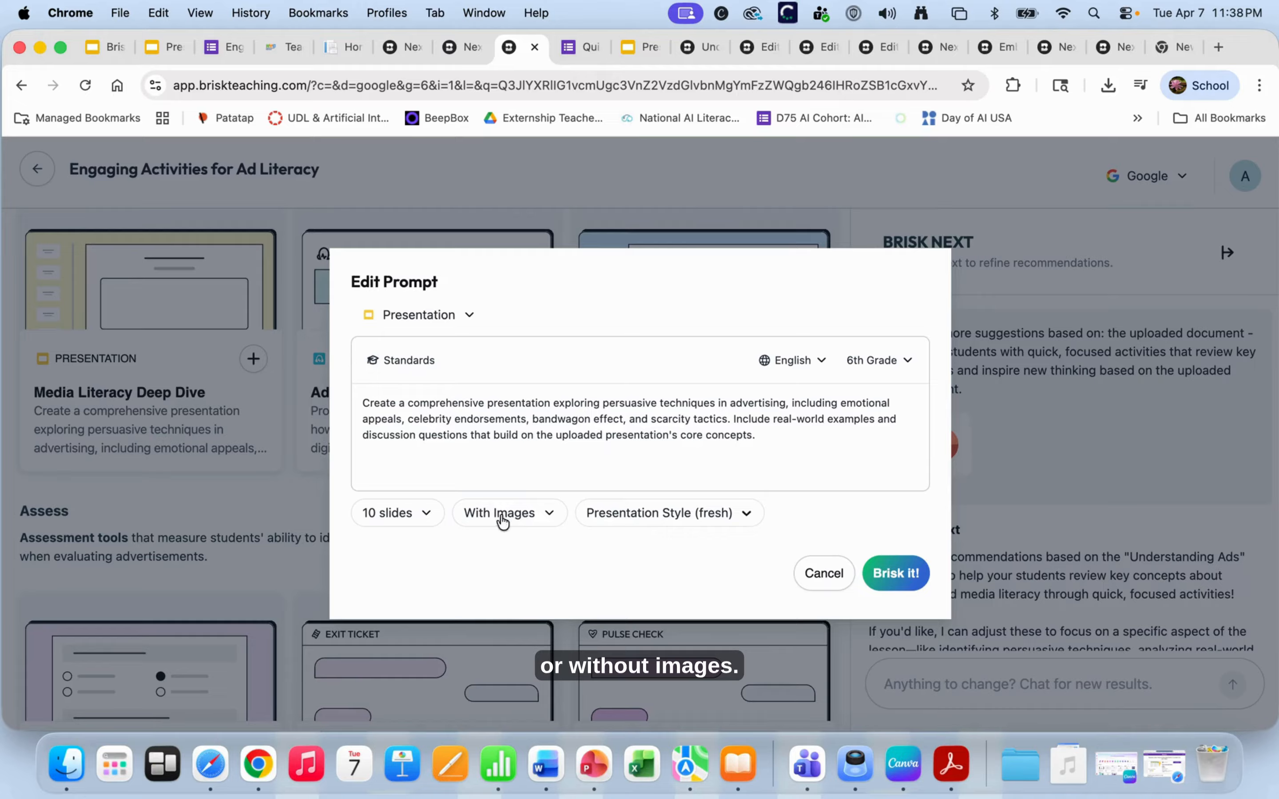
{"action": "left_click", "coordinate": [480, 516]}
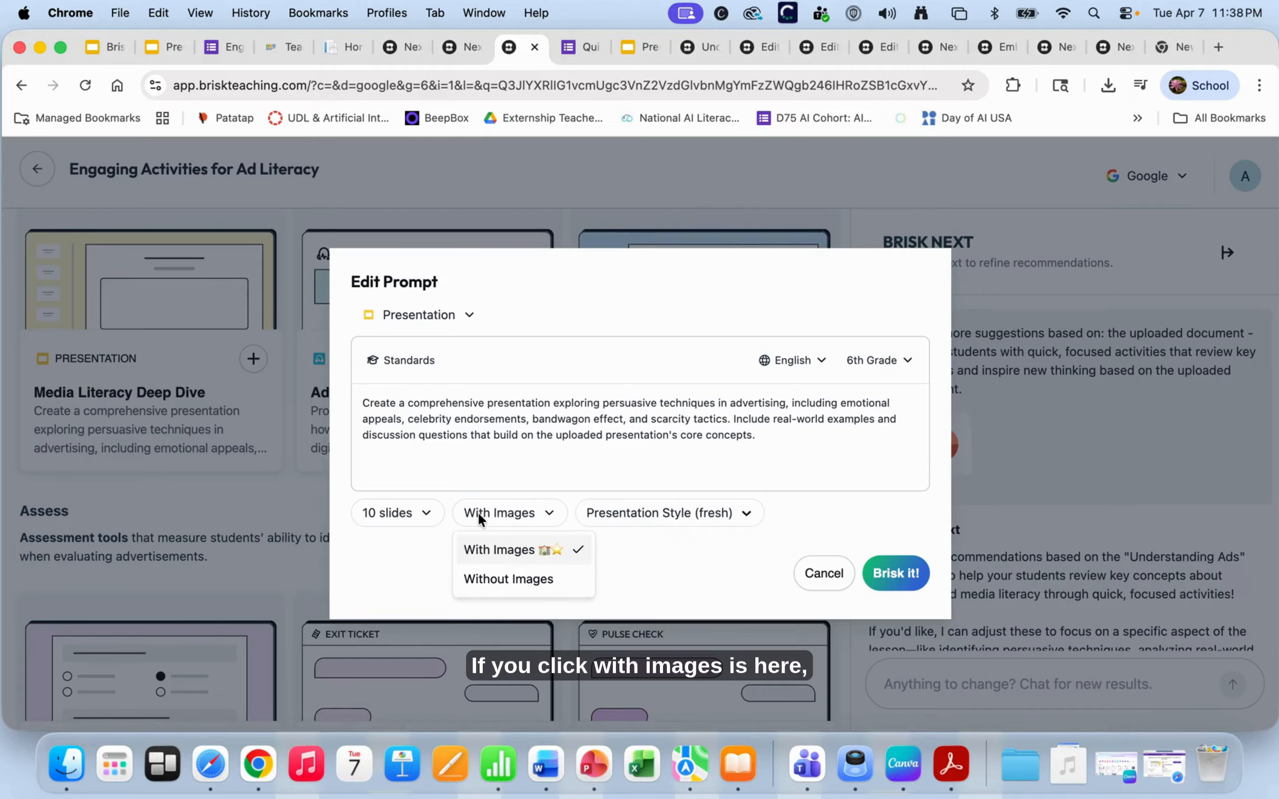
{"action": "left_click", "coordinate": [547, 549]}
- Browse the presentation style themes, dismiss the upgrade offer, and generate the deck
{"action": "left_click", "coordinate": [654, 521]}
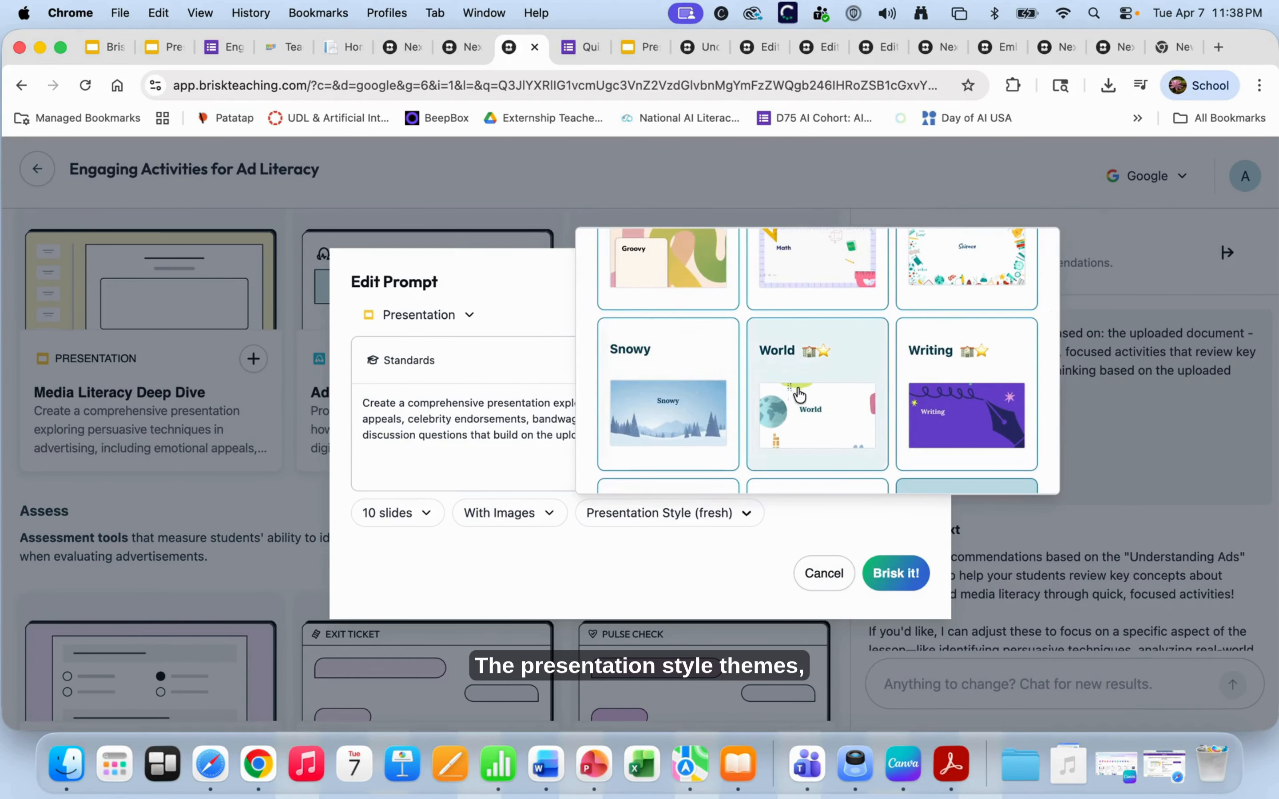
{"action": "scroll", "coordinate": [812, 394], "scroll_direction": "up", "scroll_amount": 5}
{"action": "scroll", "coordinate": [826, 369], "scroll_direction": "up", "scroll_amount": 1}
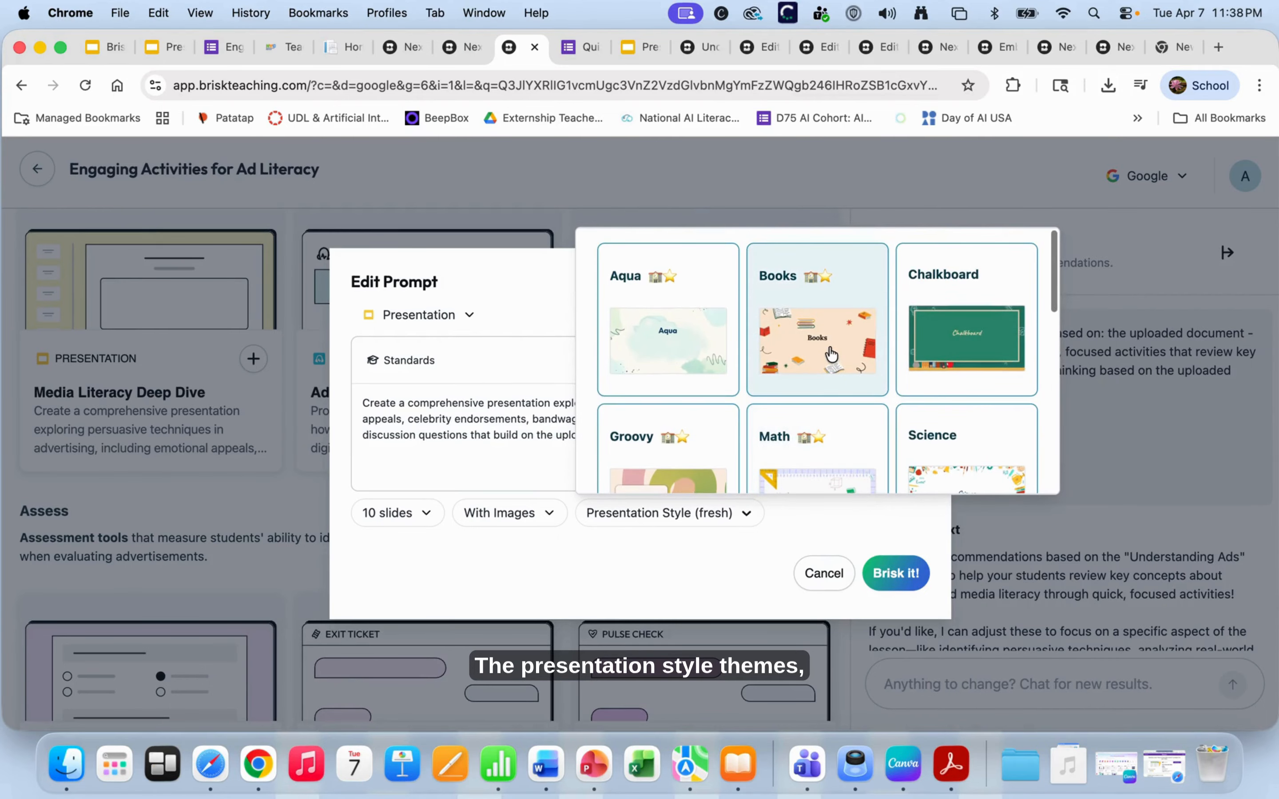
{"action": "scroll", "coordinate": [920, 364], "scroll_direction": "down", "scroll_amount": 5}
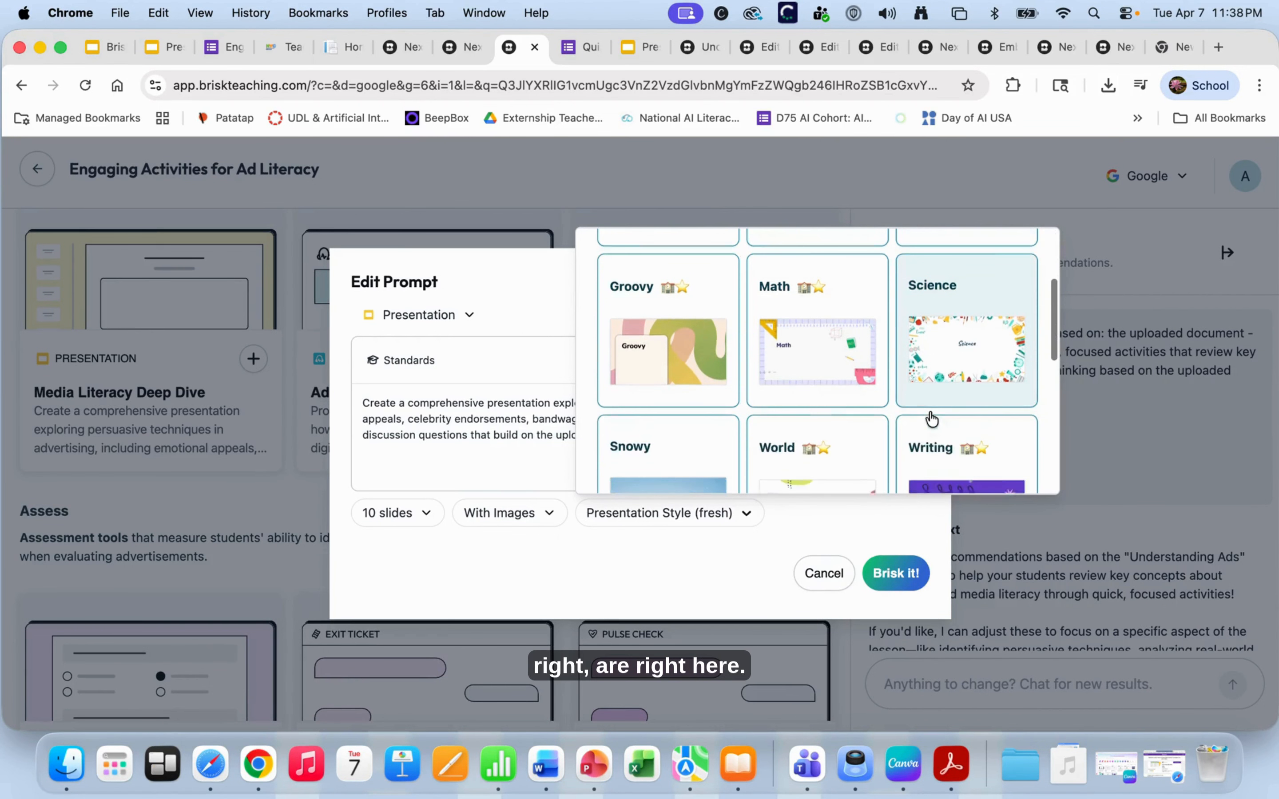
{"action": "scroll", "coordinate": [932, 419], "scroll_direction": "down", "scroll_amount": 2}
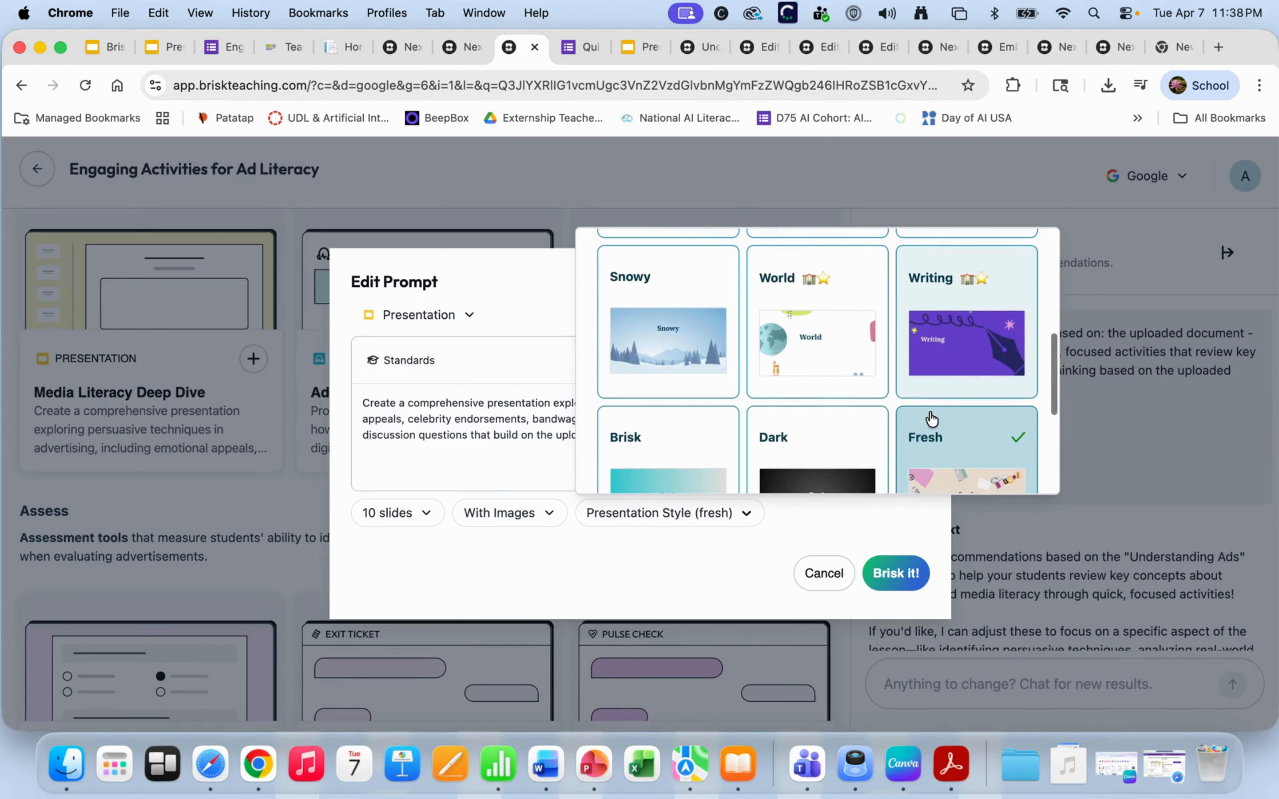
{"action": "left_click", "coordinate": [939, 342]}
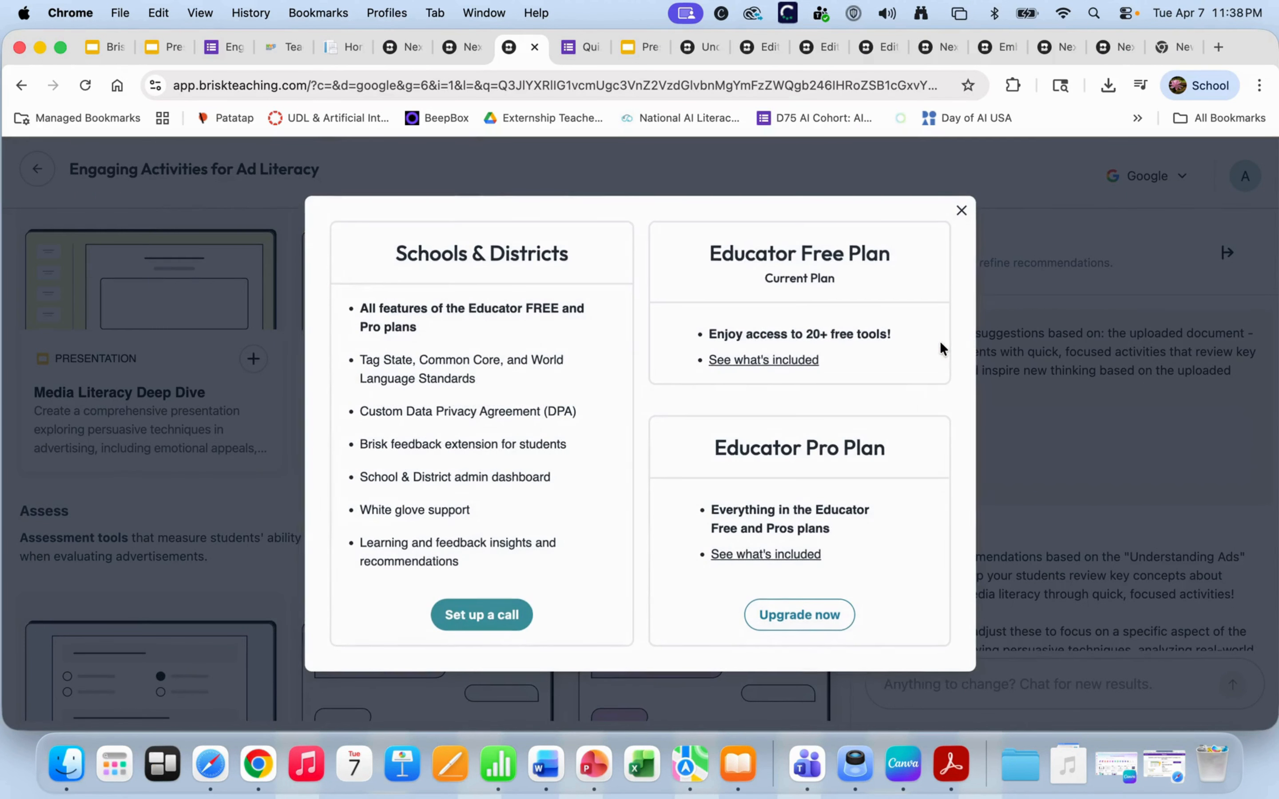
{"action": "left_click", "coordinate": [961, 211]}
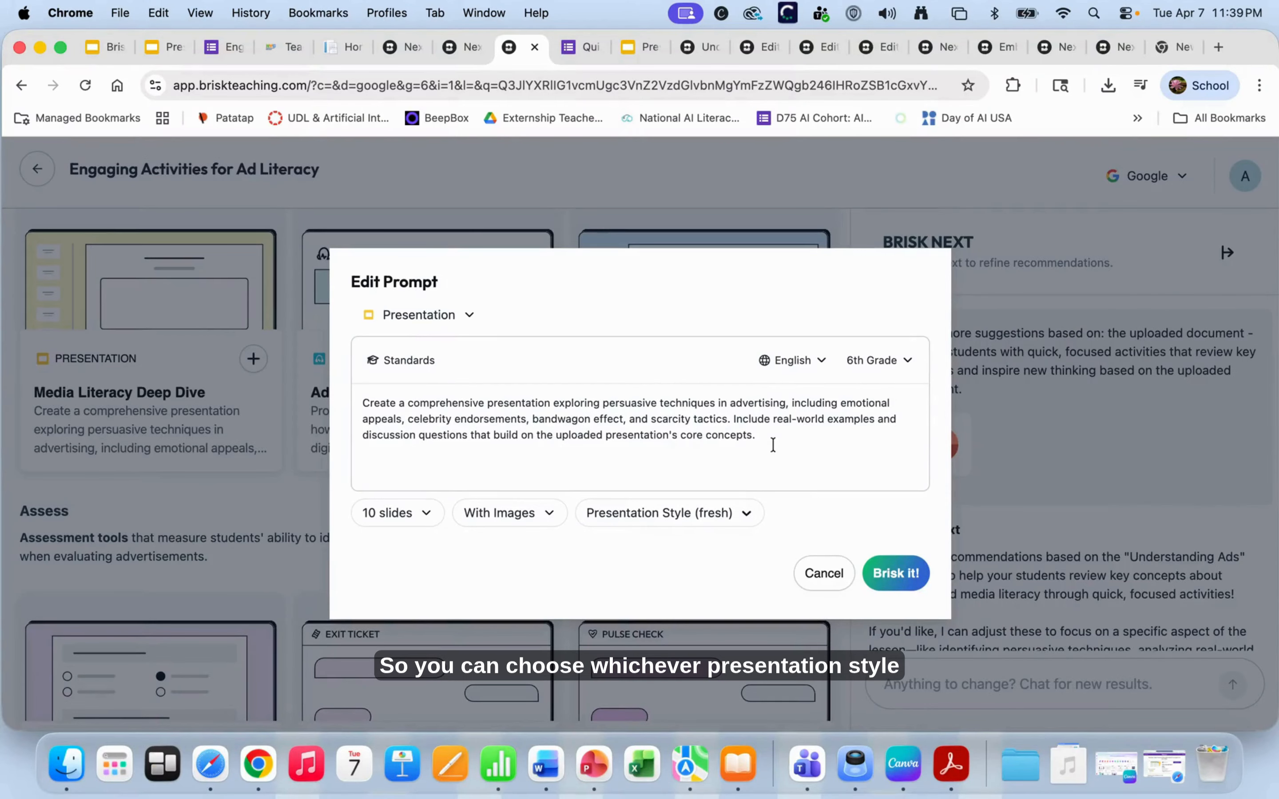
{"action": "left_click", "coordinate": [899, 572]}
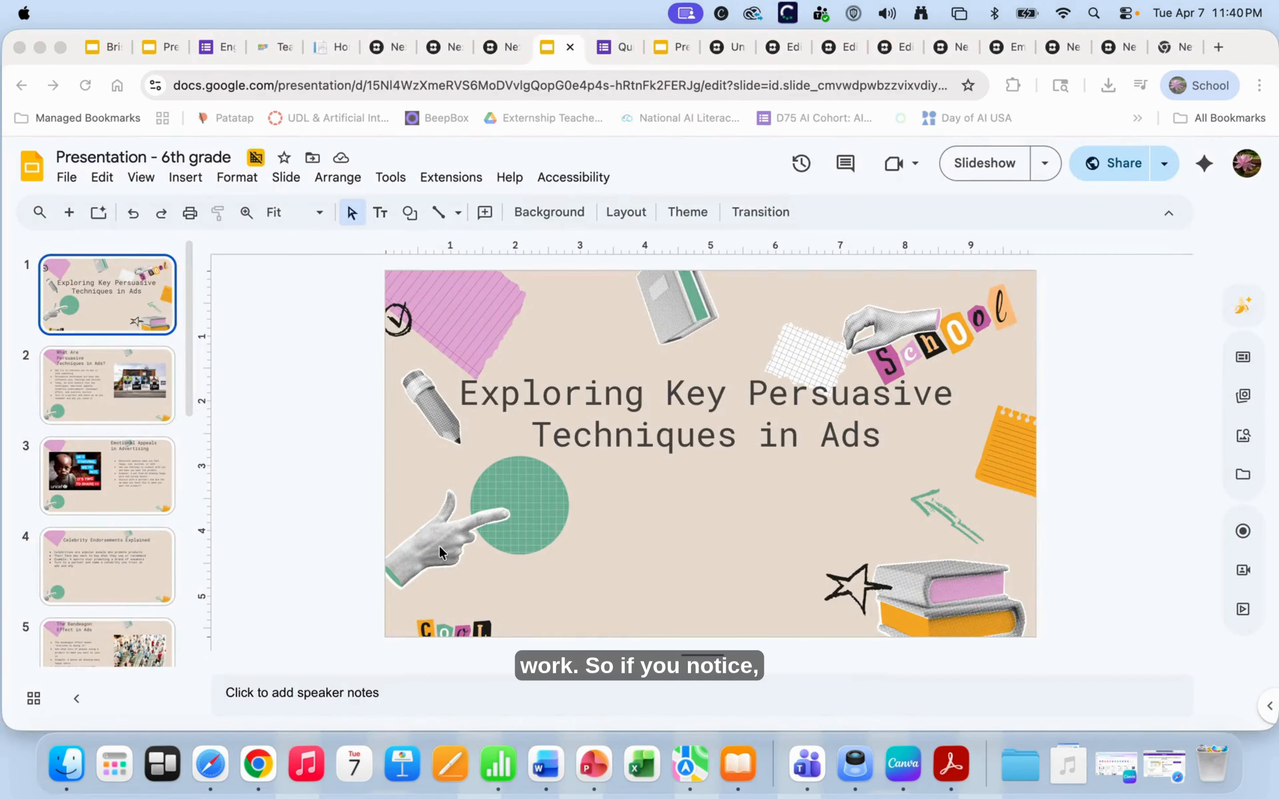
- View the new deck's slide 2, Emotional Appeals and Celebrity Endorsements Explained slides
{"action": "left_click", "coordinate": [109, 299]}
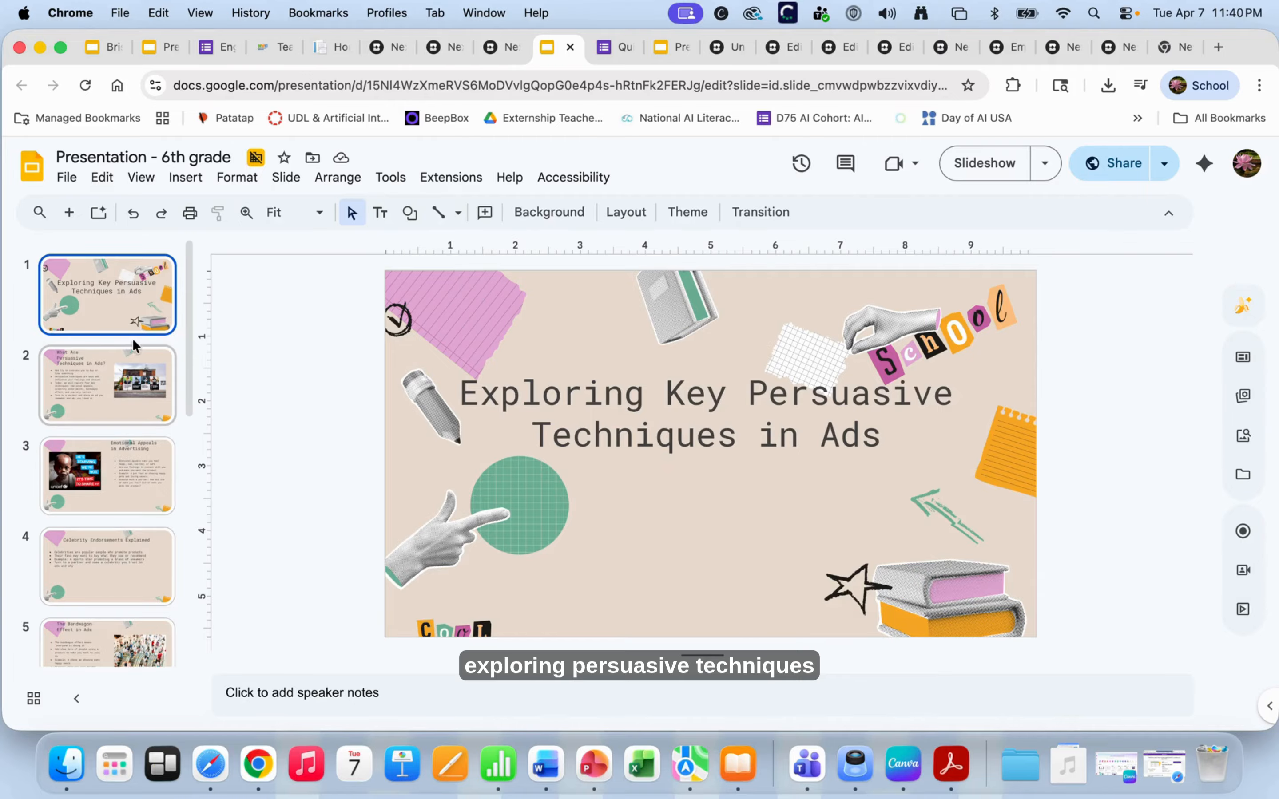
{"action": "left_click", "coordinate": [101, 402]}
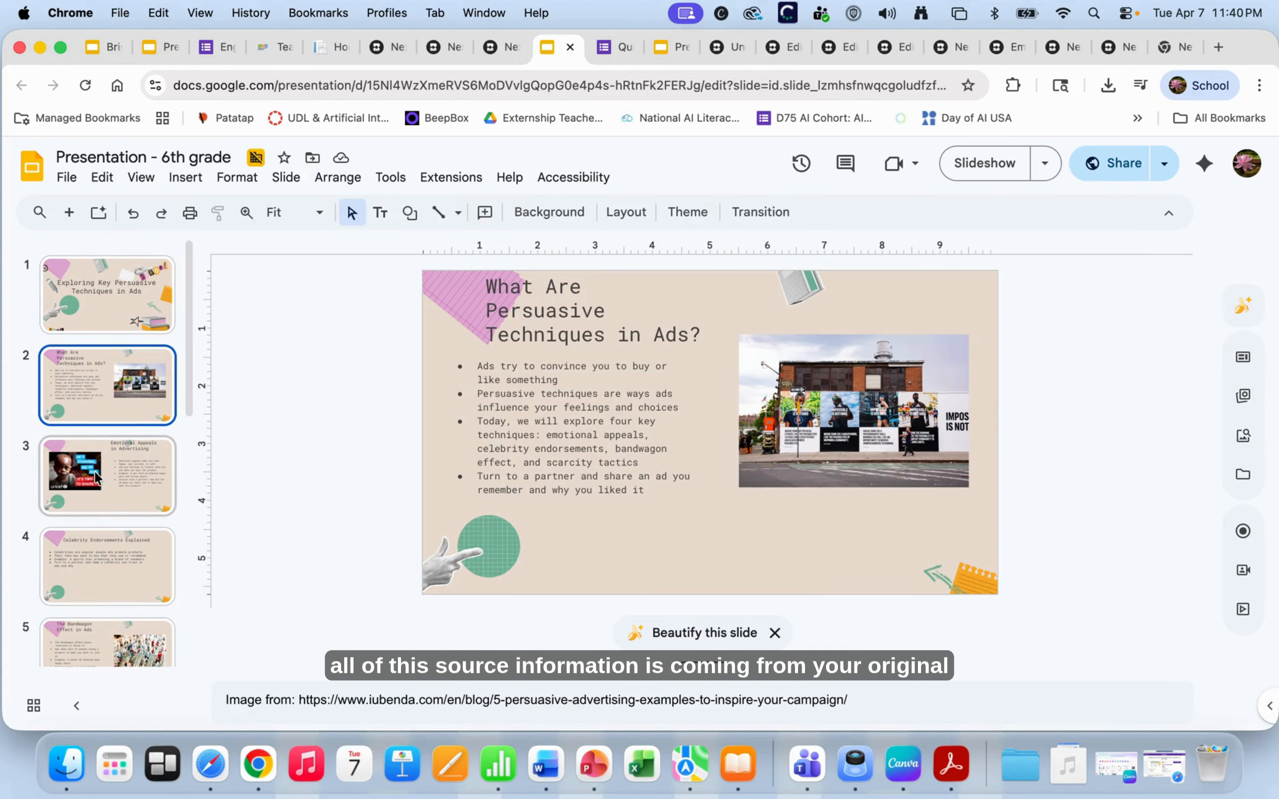
{"action": "scroll", "coordinate": [98, 477], "scroll_direction": "down", "scroll_amount": 1}
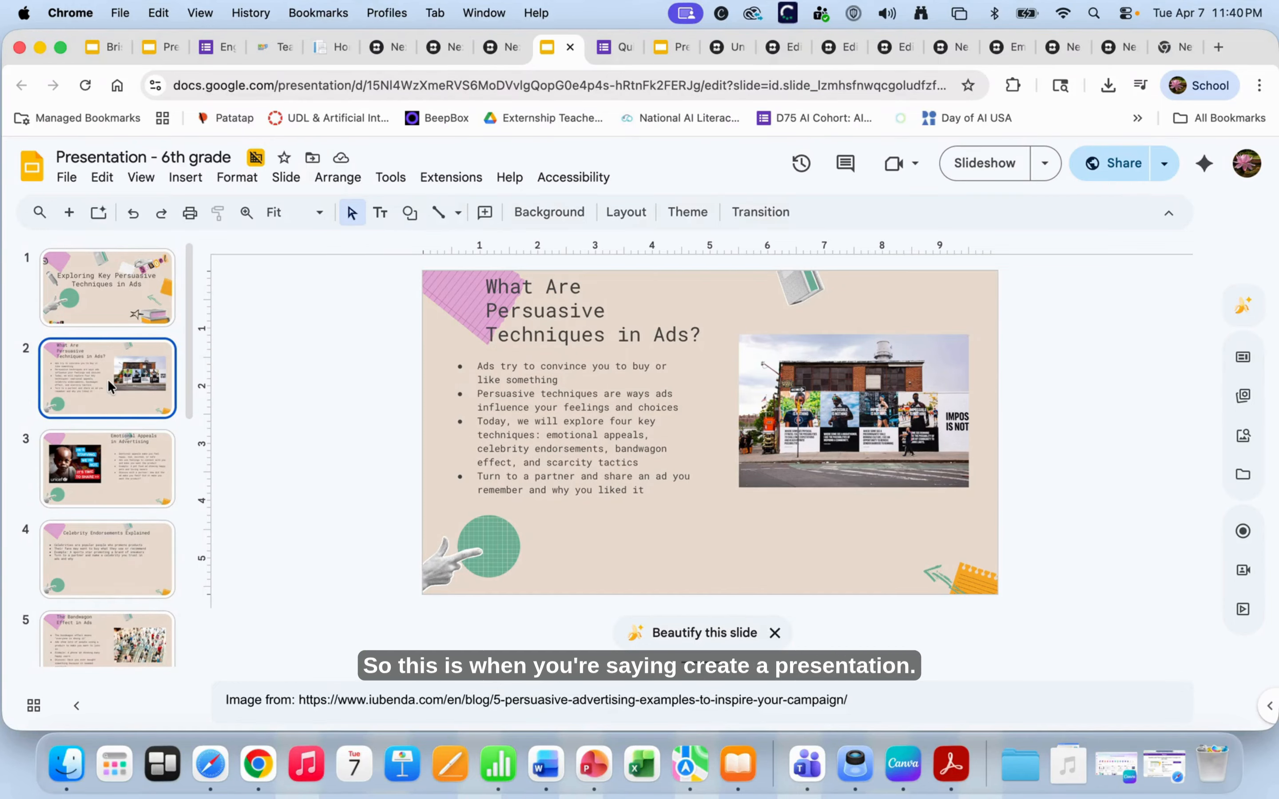
{"action": "left_click", "coordinate": [101, 473]}
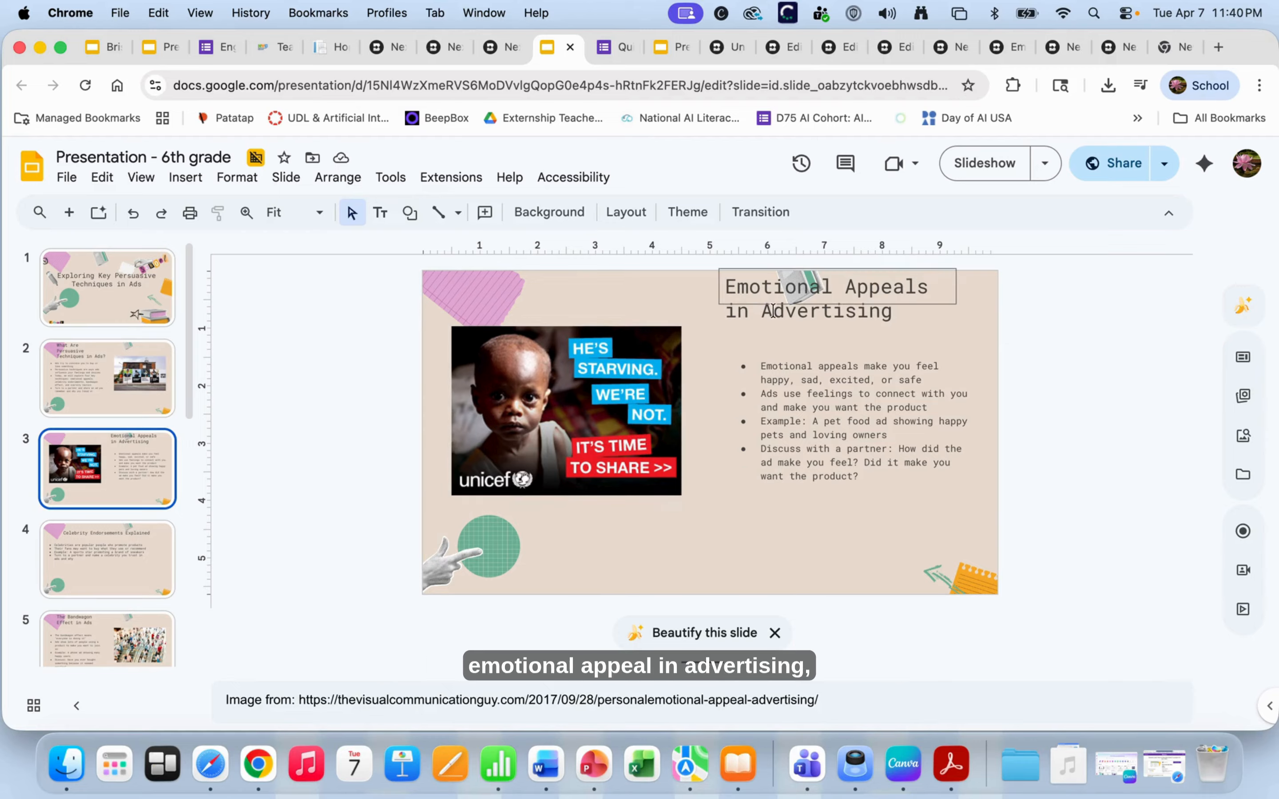
{"action": "left_click", "coordinate": [58, 555]}
{"action": "scroll", "coordinate": [54, 546], "scroll_direction": "down", "scroll_amount": 4}
- View Bandwagon Effect, Scarcity Tactics, slide 8 and Partner Discussion, then return to the Brisk page
{"action": "left_click", "coordinate": [71, 424]}
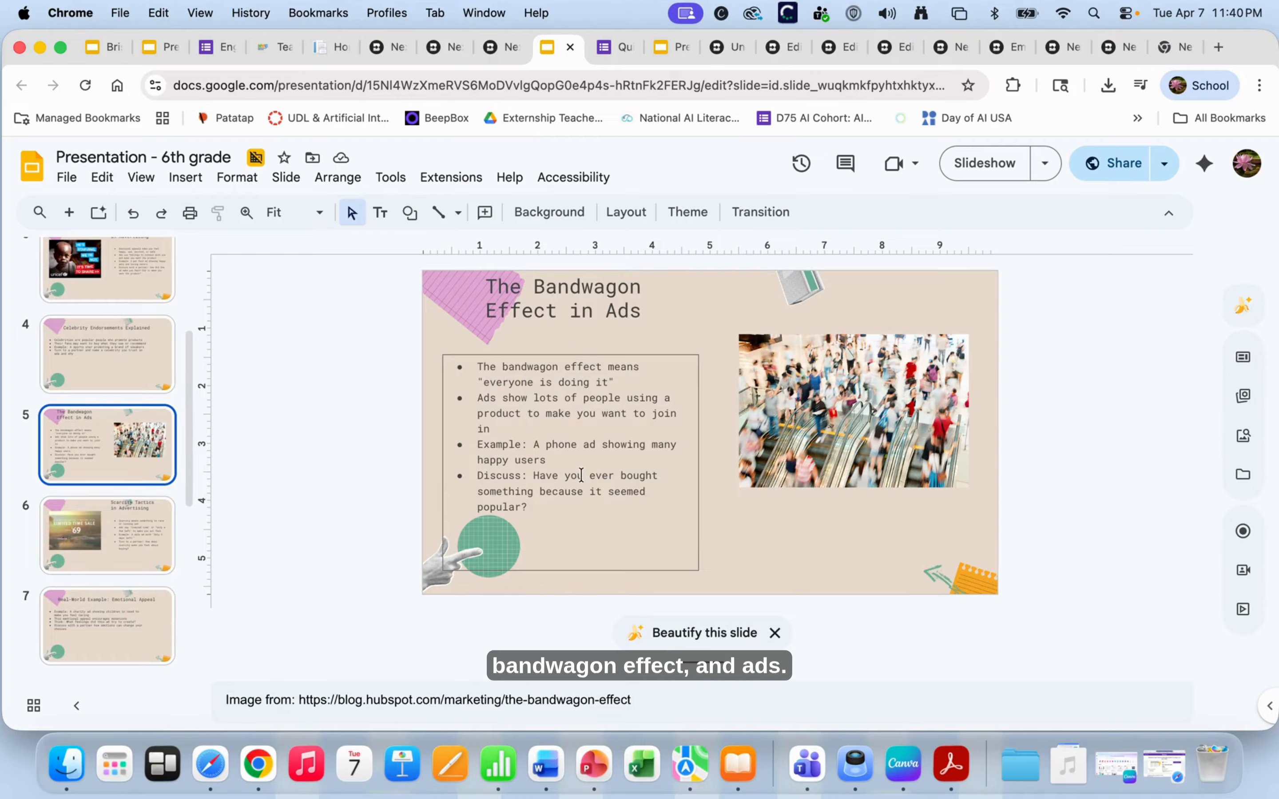
{"action": "left_click", "coordinate": [89, 521]}
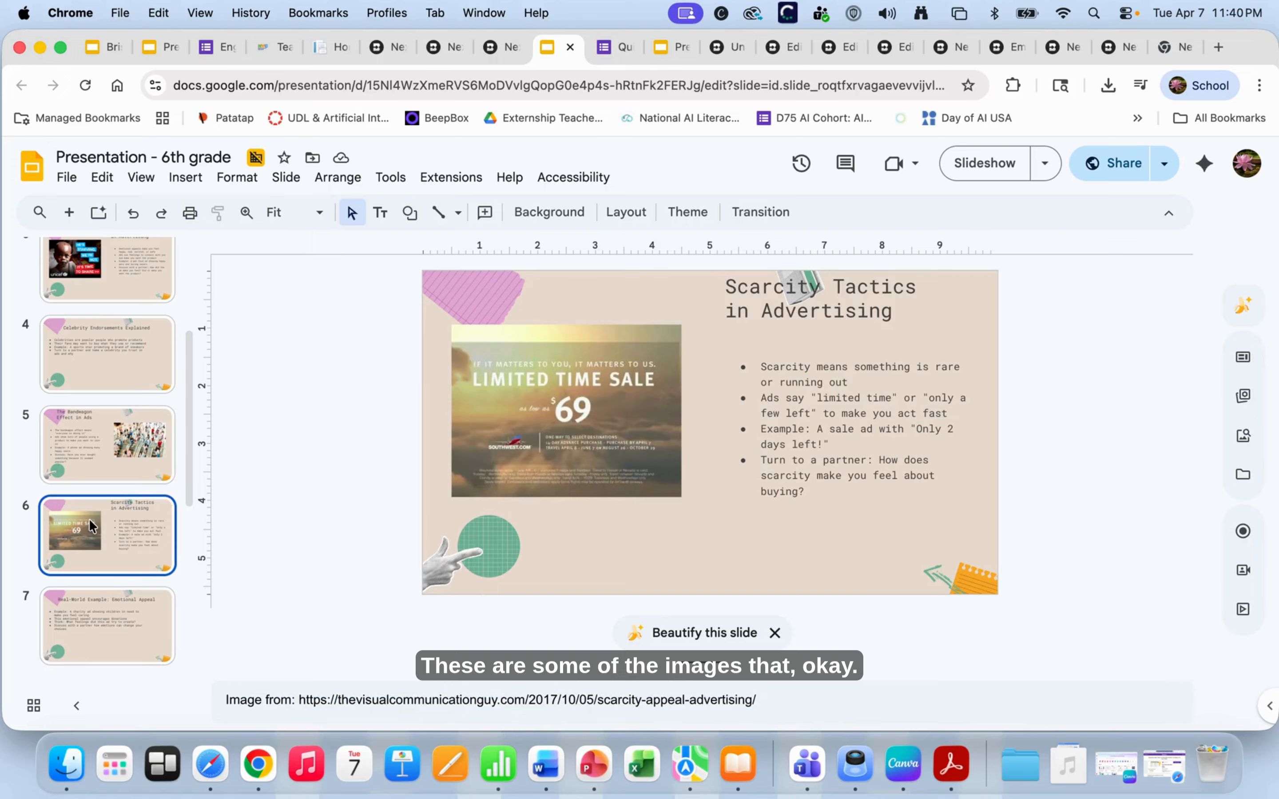
{"action": "scroll", "coordinate": [90, 521], "scroll_direction": "down", "scroll_amount": 2}
{"action": "scroll", "coordinate": [89, 519], "scroll_direction": "down", "scroll_amount": 4}
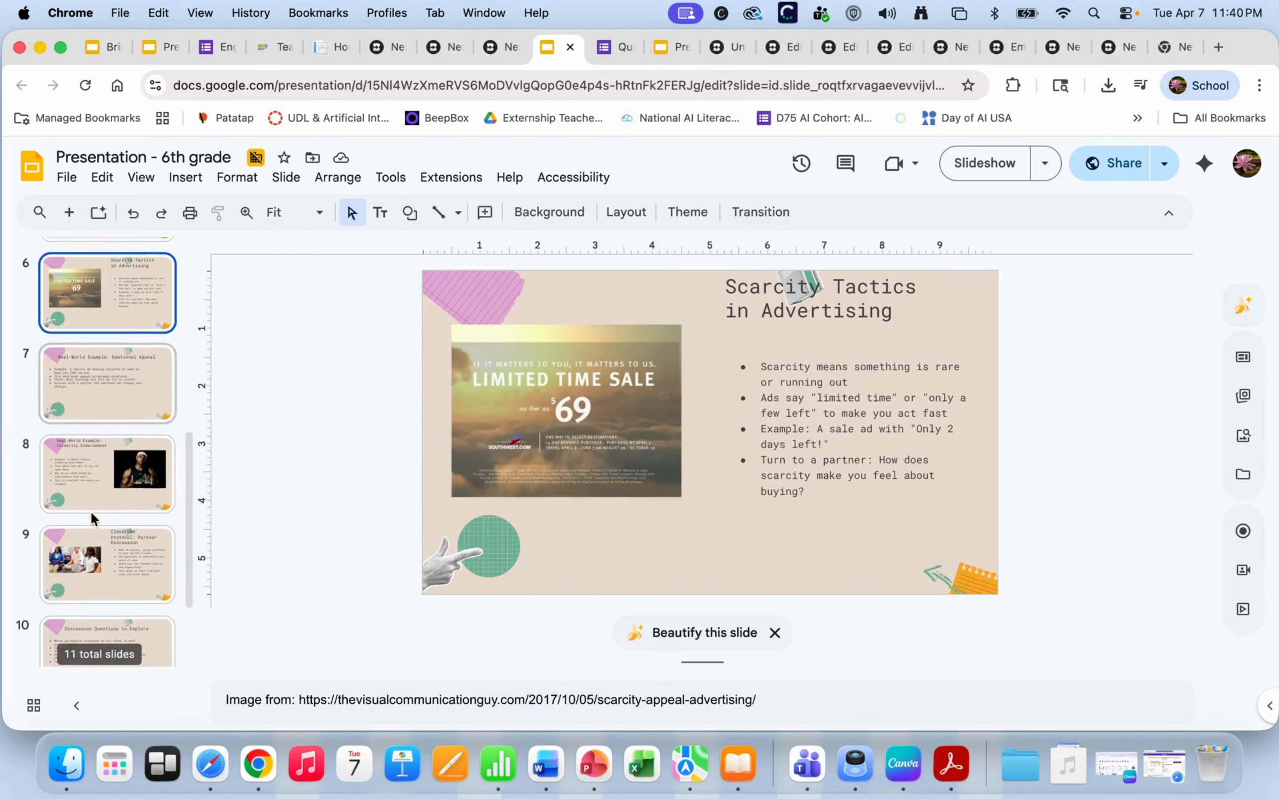
{"action": "left_click", "coordinate": [104, 455]}
{"action": "left_click", "coordinate": [102, 523]}
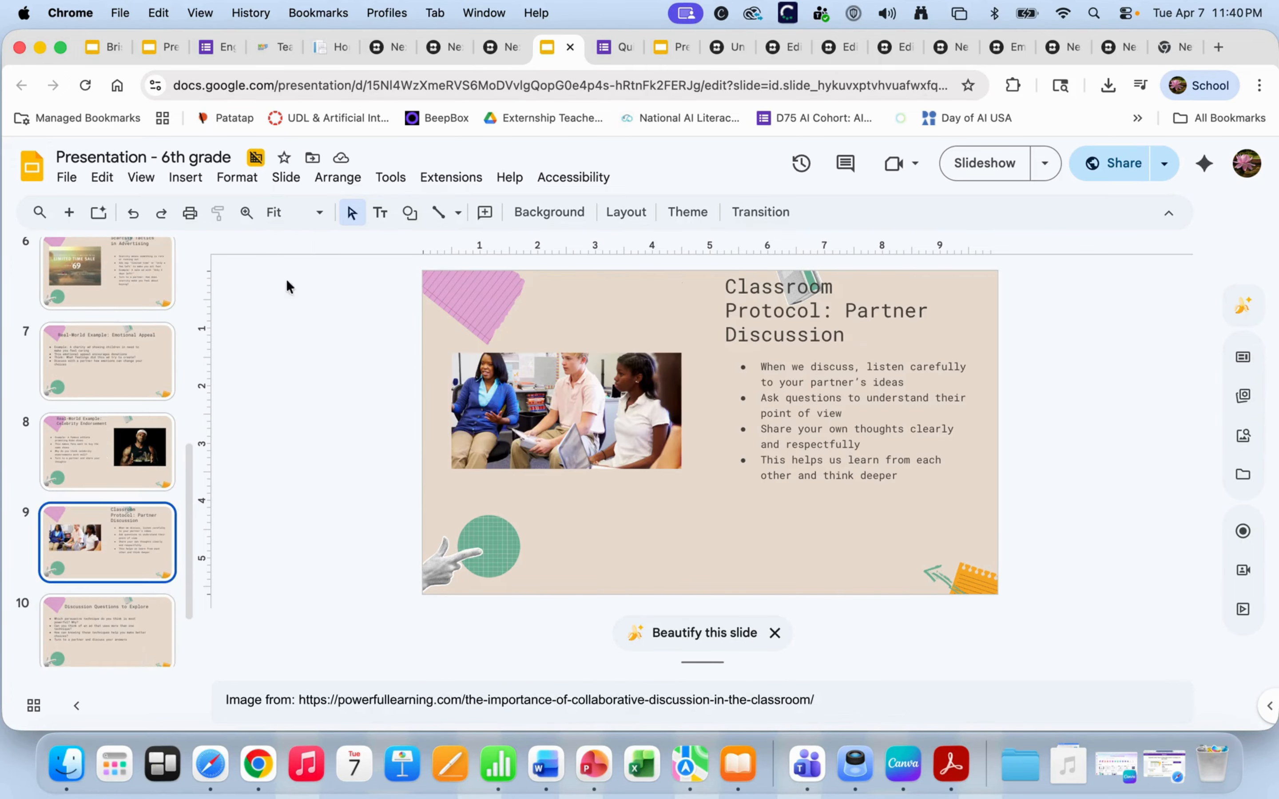
{"action": "left_click", "coordinate": [503, 47]}
{"action": "scroll", "coordinate": [341, 479], "scroll_direction": "down", "scroll_amount": 3}
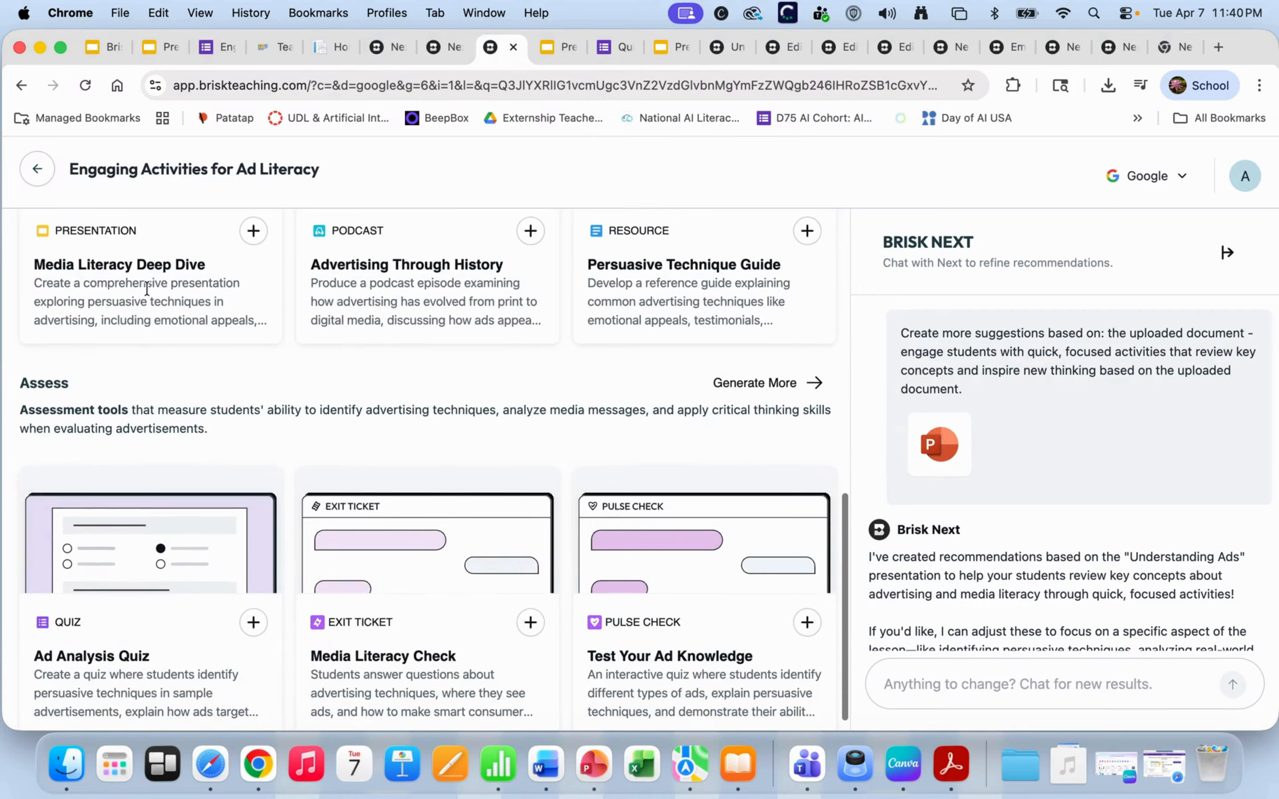
- Scroll the activities page to the Assess ideas: Ad Analysis Quiz, Media Literacy Check, Test Your Ad Knowledge
{"action": "scroll", "coordinate": [132, 328], "scroll_direction": "up", "scroll_amount": 3}
{"action": "mouse_move", "coordinate": [94, 371]}
{"action": "scroll", "coordinate": [114, 406], "scroll_direction": "up", "scroll_amount": 5}
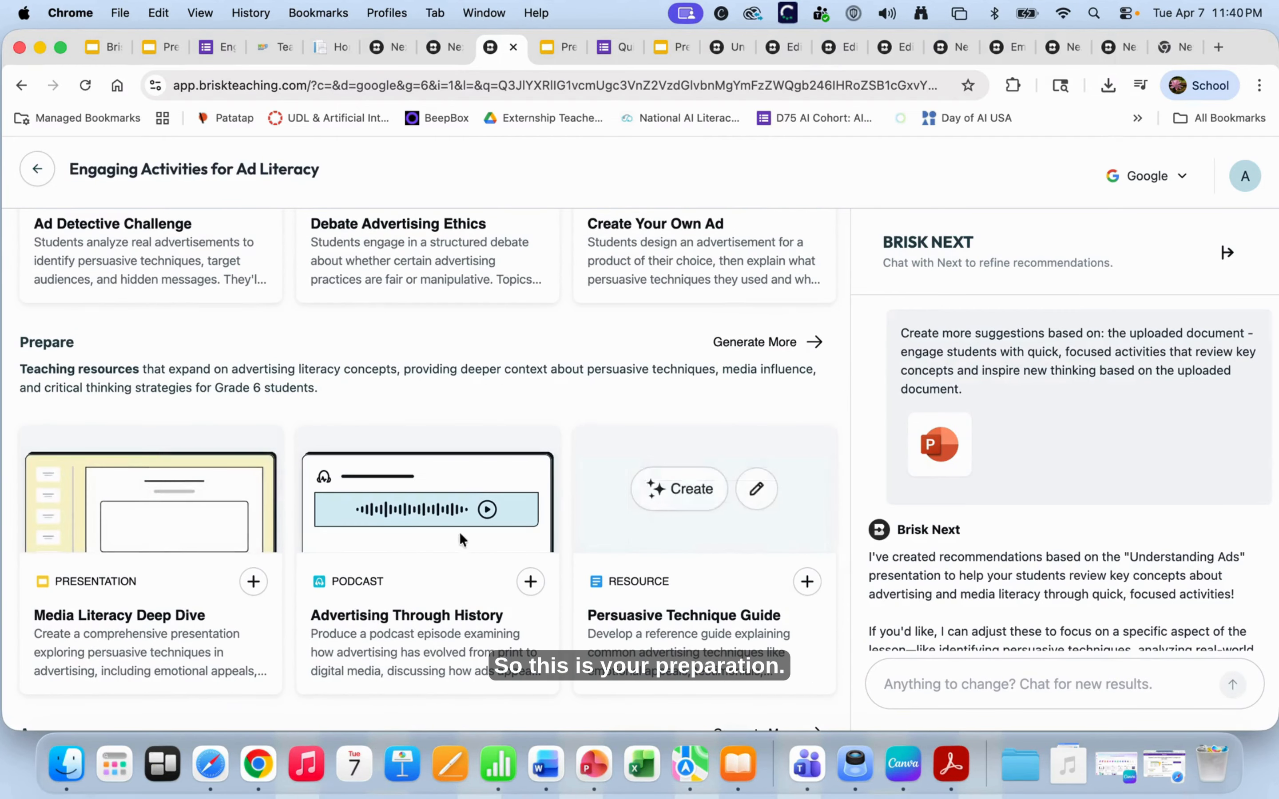
{"action": "mouse_move", "coordinate": [344, 519]}
{"action": "scroll", "coordinate": [344, 519], "scroll_direction": "down", "scroll_amount": 2}
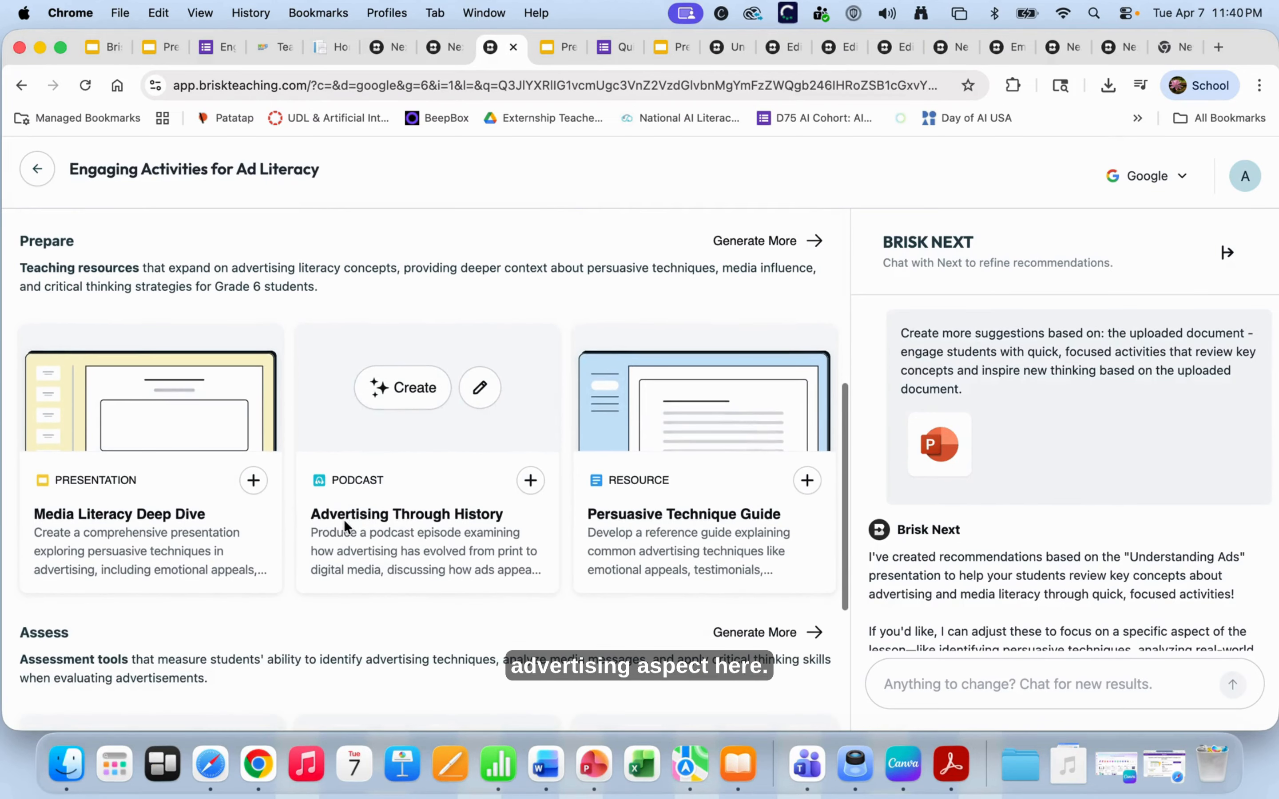
{"action": "mouse_move", "coordinate": [172, 485]}
{"action": "mouse_move", "coordinate": [383, 471]}
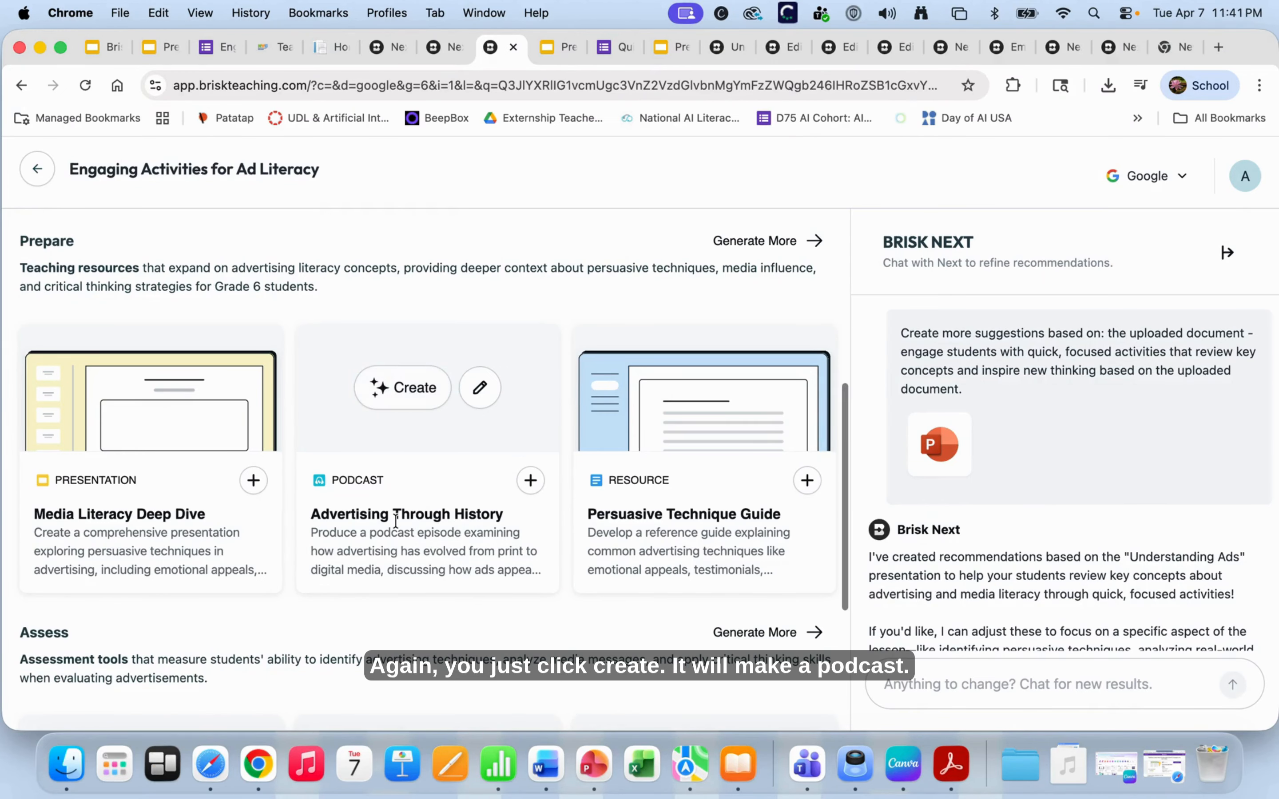
{"action": "mouse_move", "coordinate": [611, 497]}
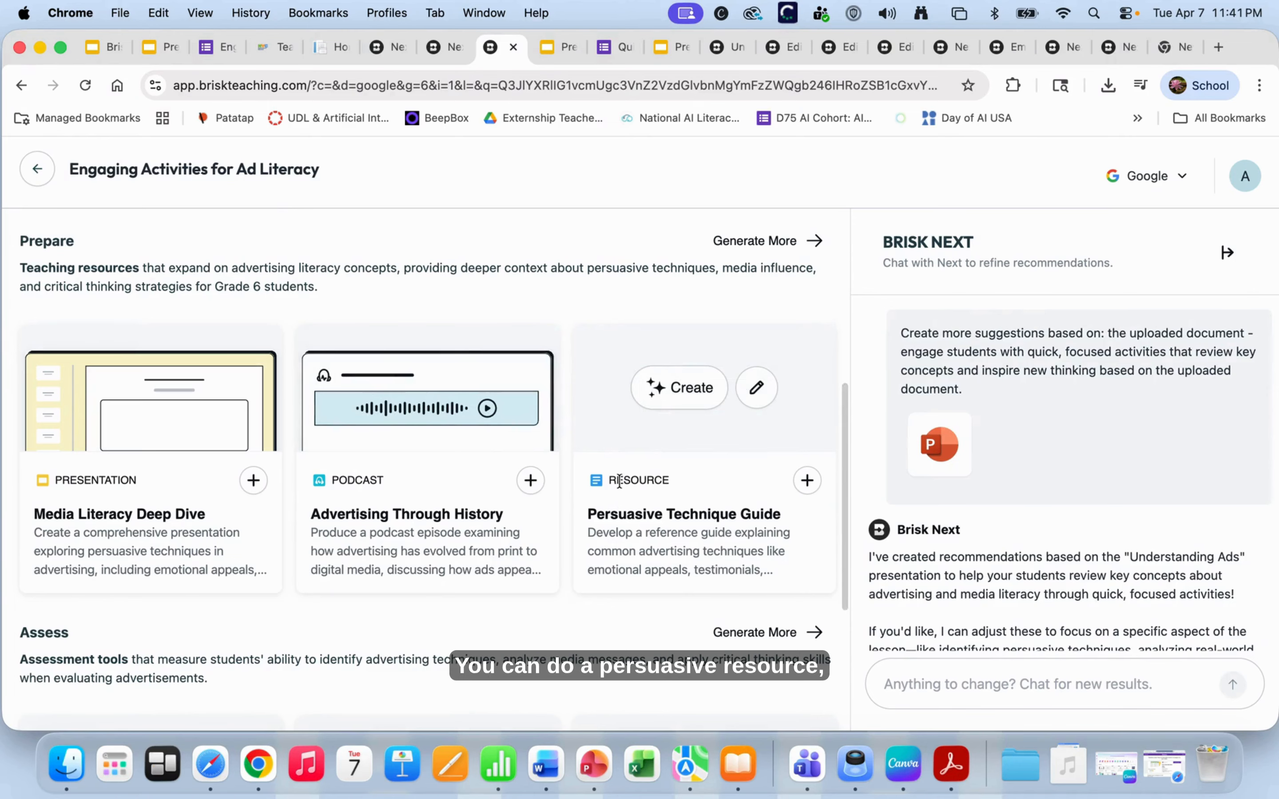
{"action": "scroll", "coordinate": [618, 483], "scroll_direction": "down", "scroll_amount": 2}
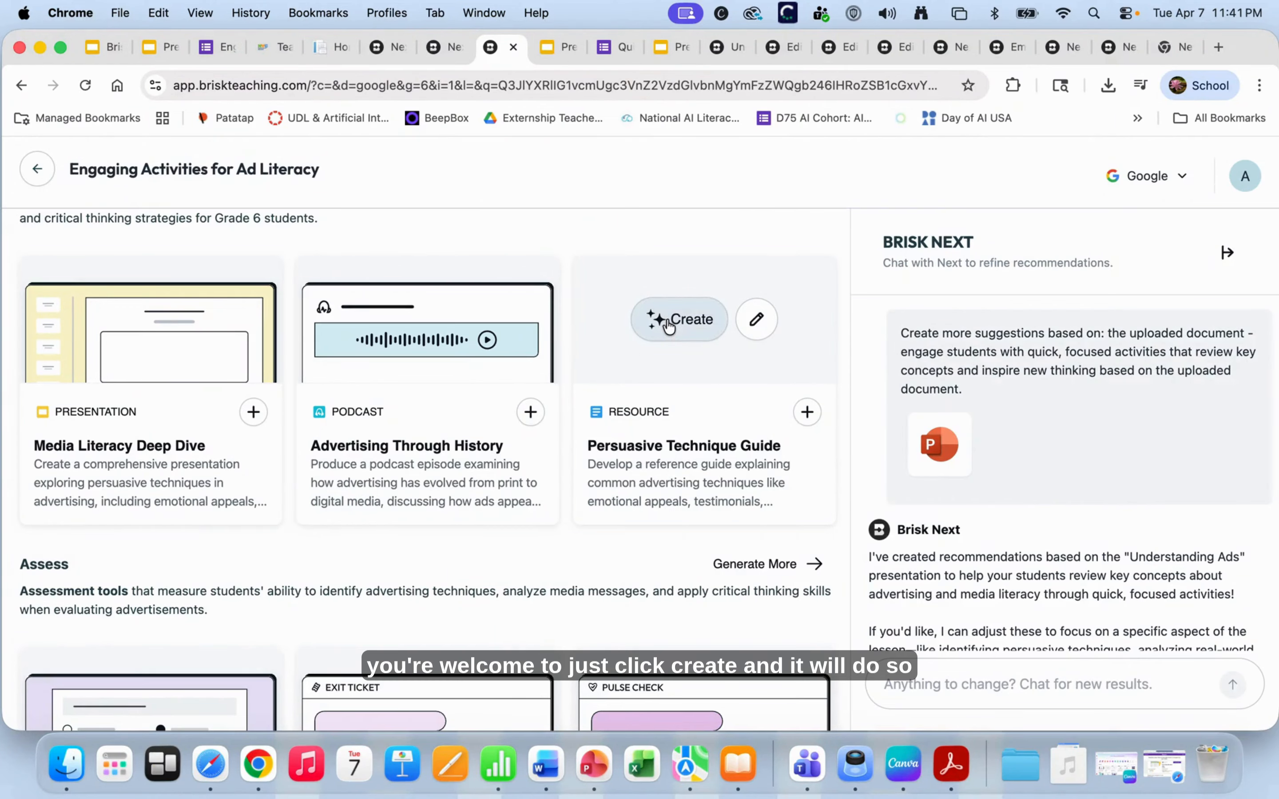
{"action": "scroll", "coordinate": [657, 424], "scroll_direction": "down", "scroll_amount": 2}
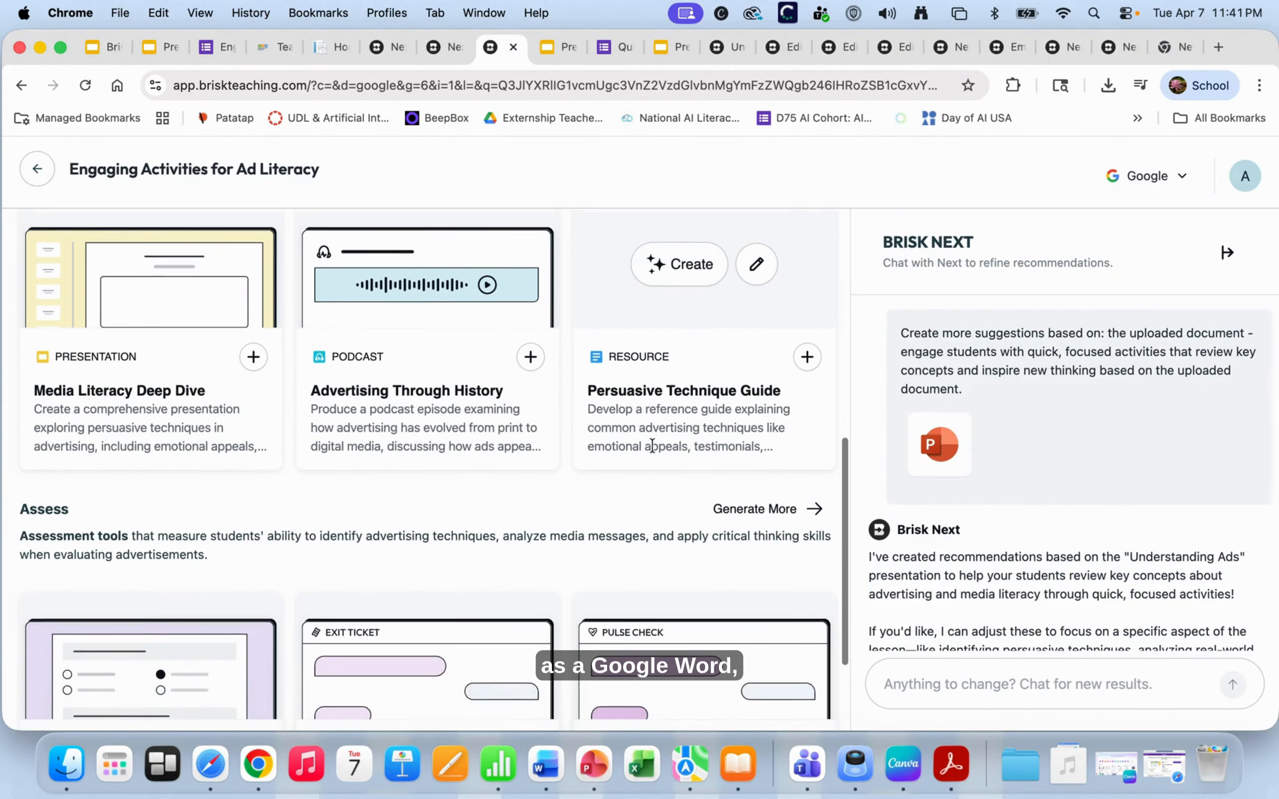
{"action": "scroll", "coordinate": [655, 423], "scroll_direction": "down", "scroll_amount": 2}
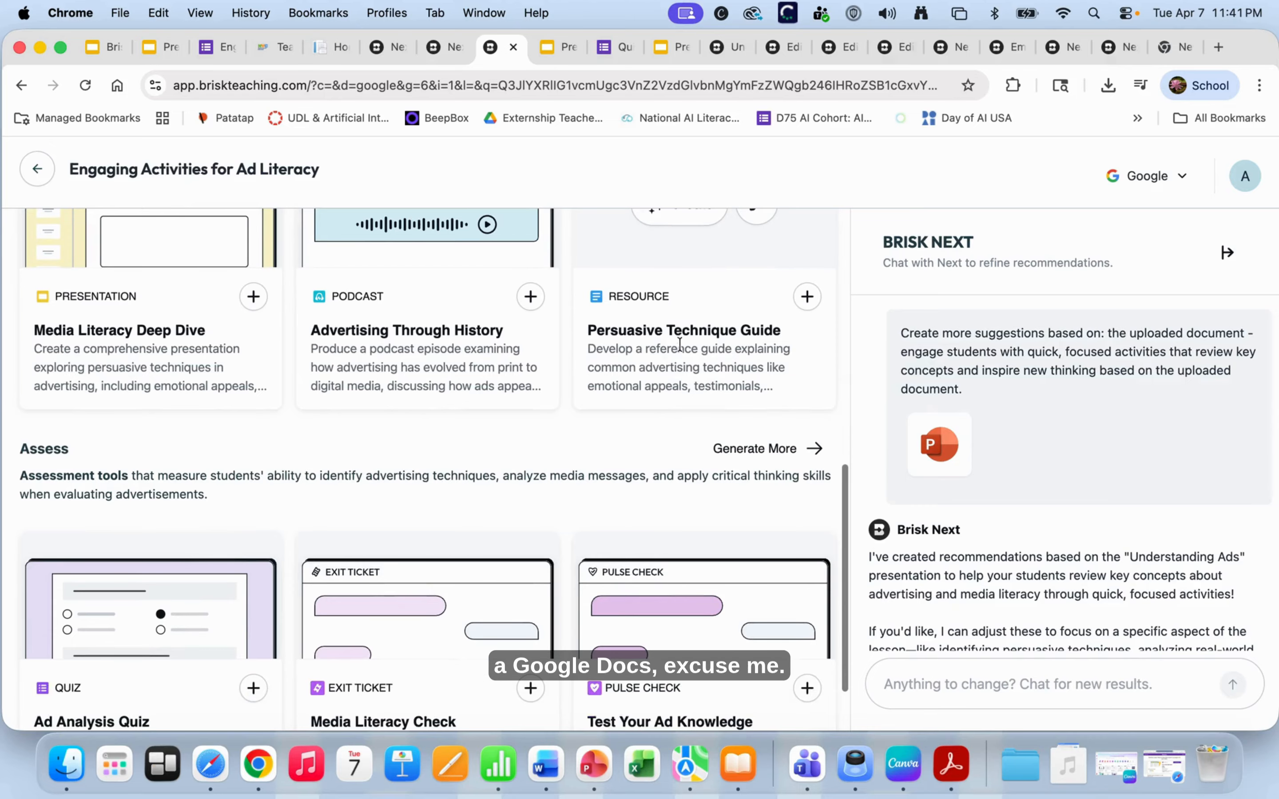
{"action": "scroll", "coordinate": [682, 341], "scroll_direction": "up", "scroll_amount": 3}
{"action": "scroll", "coordinate": [682, 341], "scroll_direction": "down", "scroll_amount": 6}
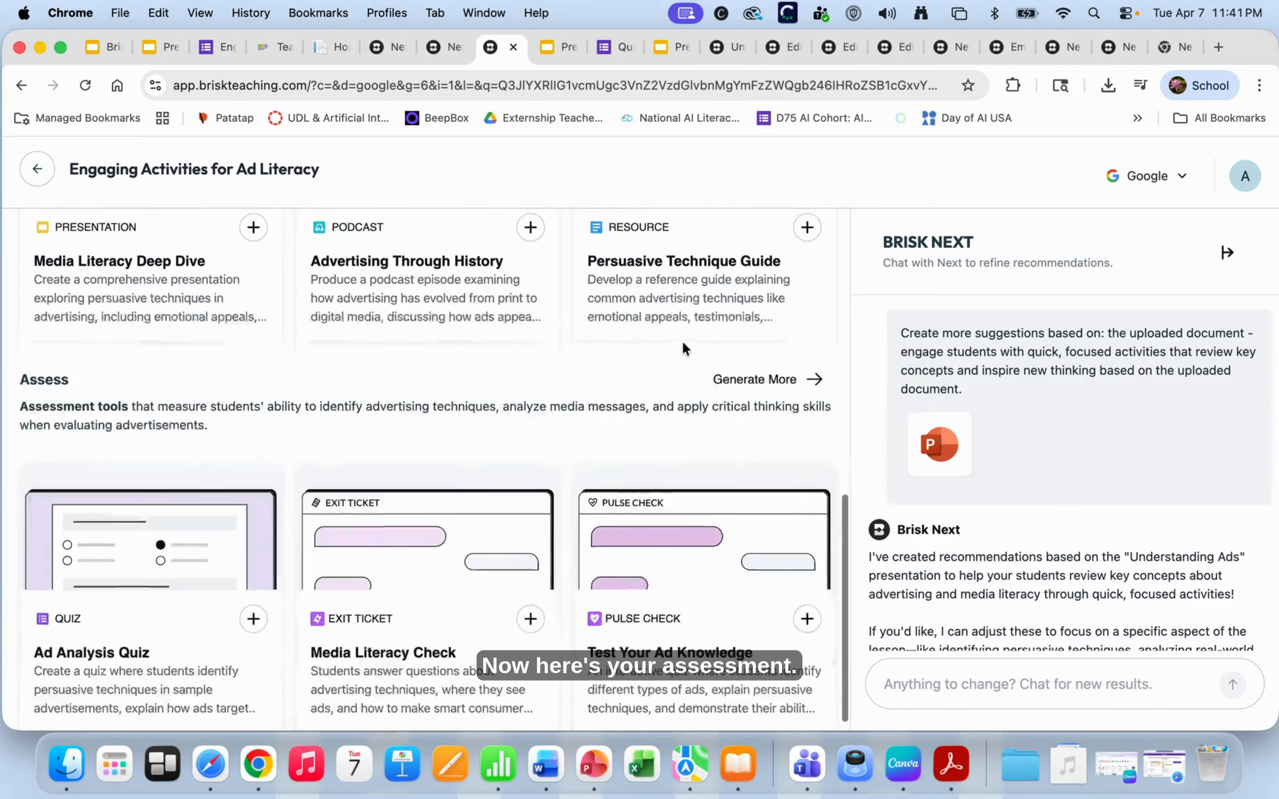
{"action": "mouse_move", "coordinate": [227, 504]}
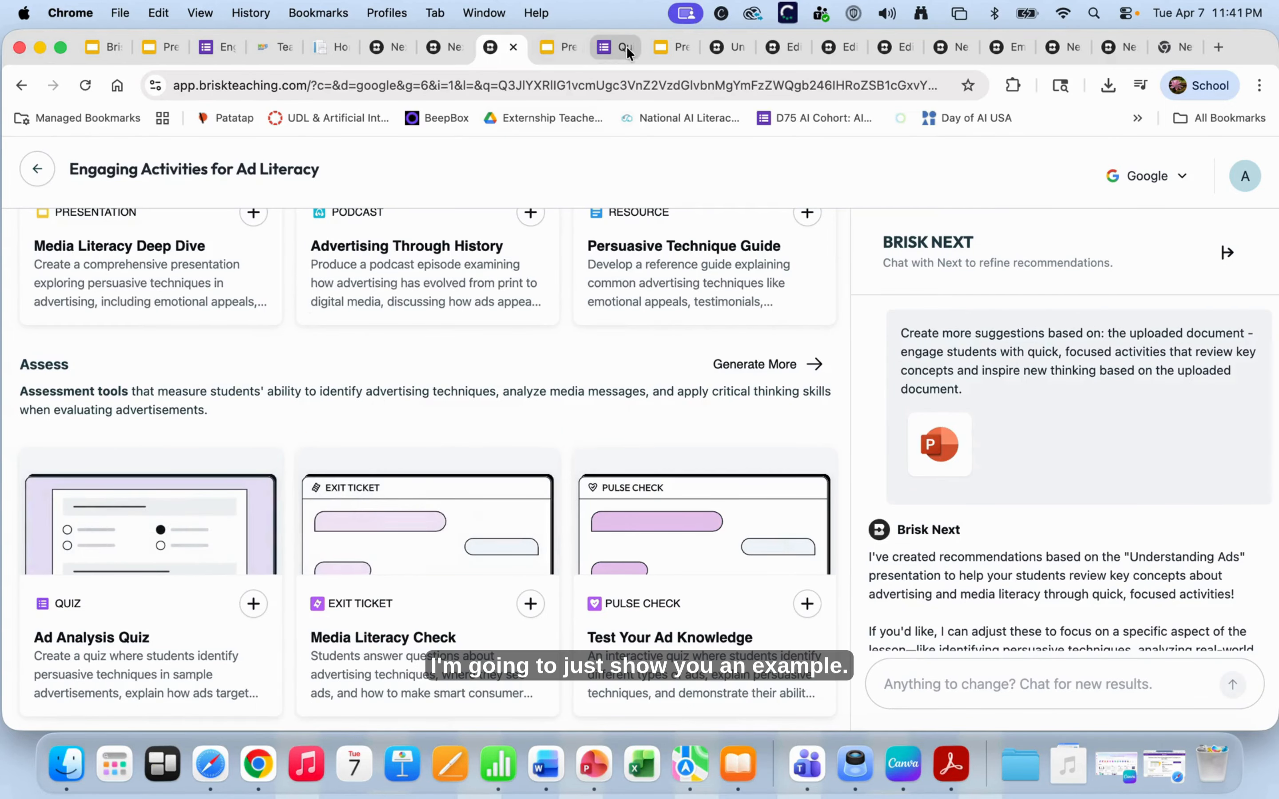
{"action": "mouse_move", "coordinate": [130, 608]}
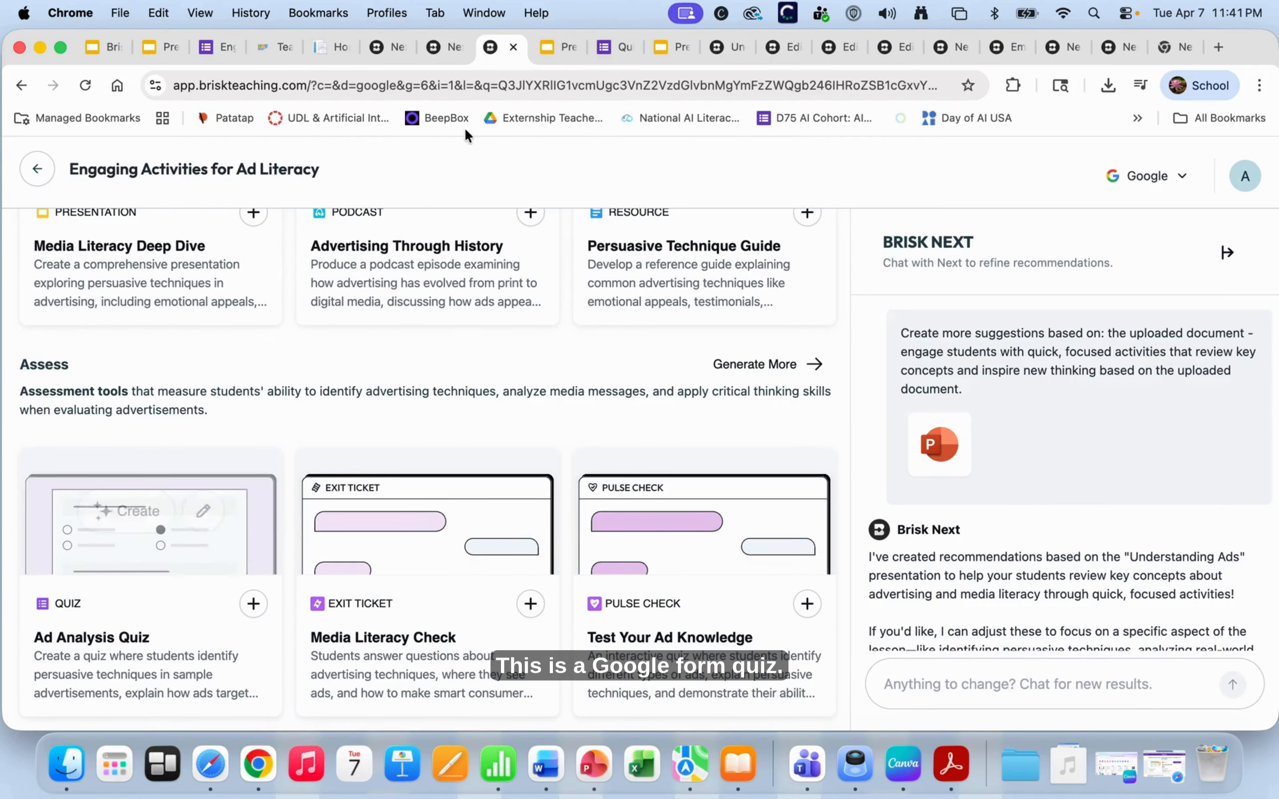
- Open the 6-point first-grade ads quiz form, scroll its questions, then return to the Brisk activities
{"action": "left_click", "coordinate": [624, 50]}
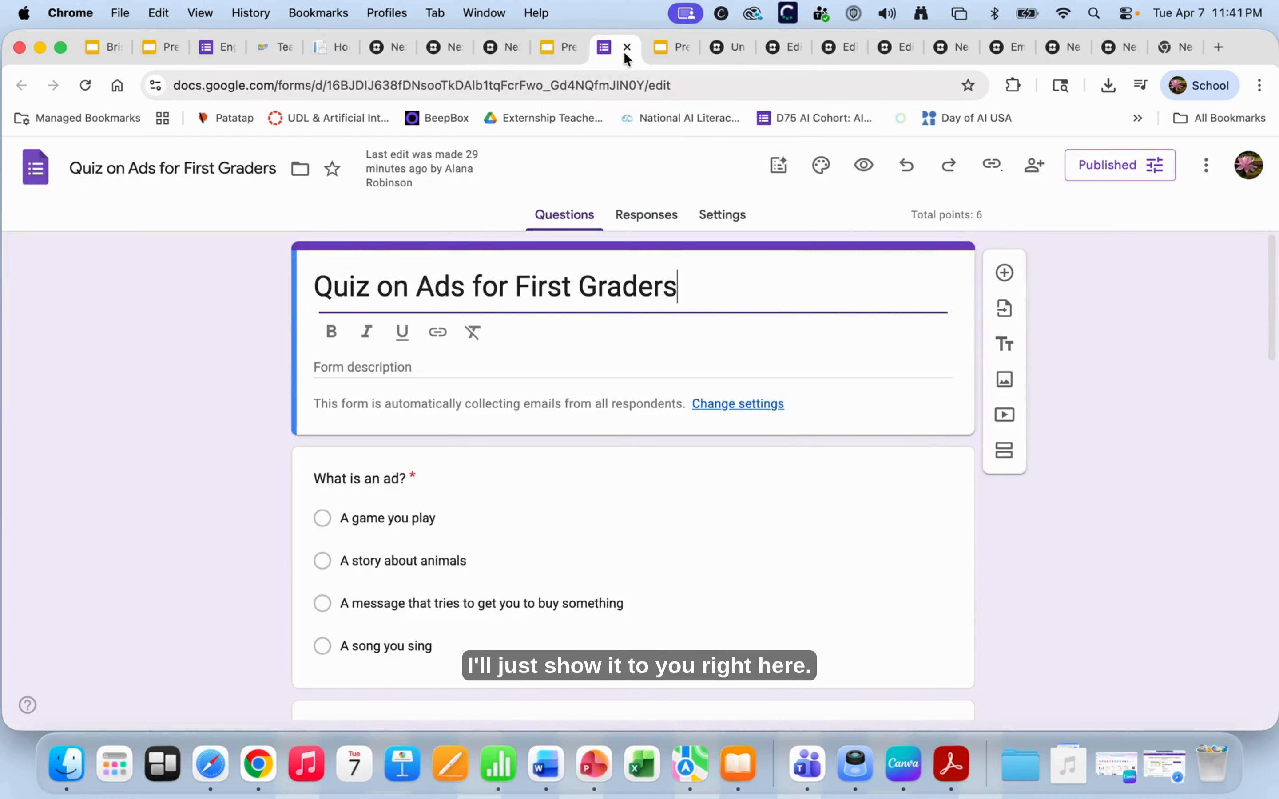
{"action": "scroll", "coordinate": [425, 466], "scroll_direction": "down", "scroll_amount": 5}
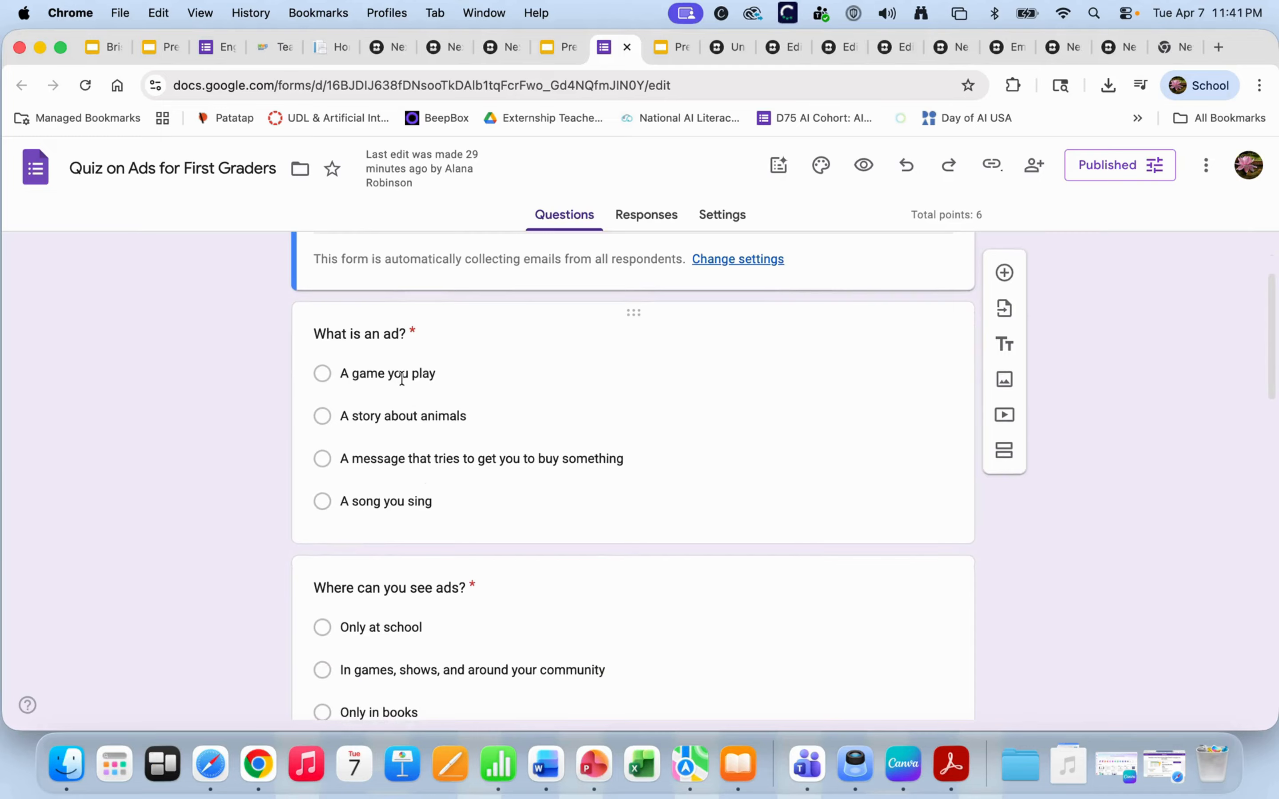
{"action": "scroll", "coordinate": [401, 376], "scroll_direction": "down", "scroll_amount": 15}
{"action": "scroll", "coordinate": [392, 533], "scroll_direction": "down", "scroll_amount": 20}
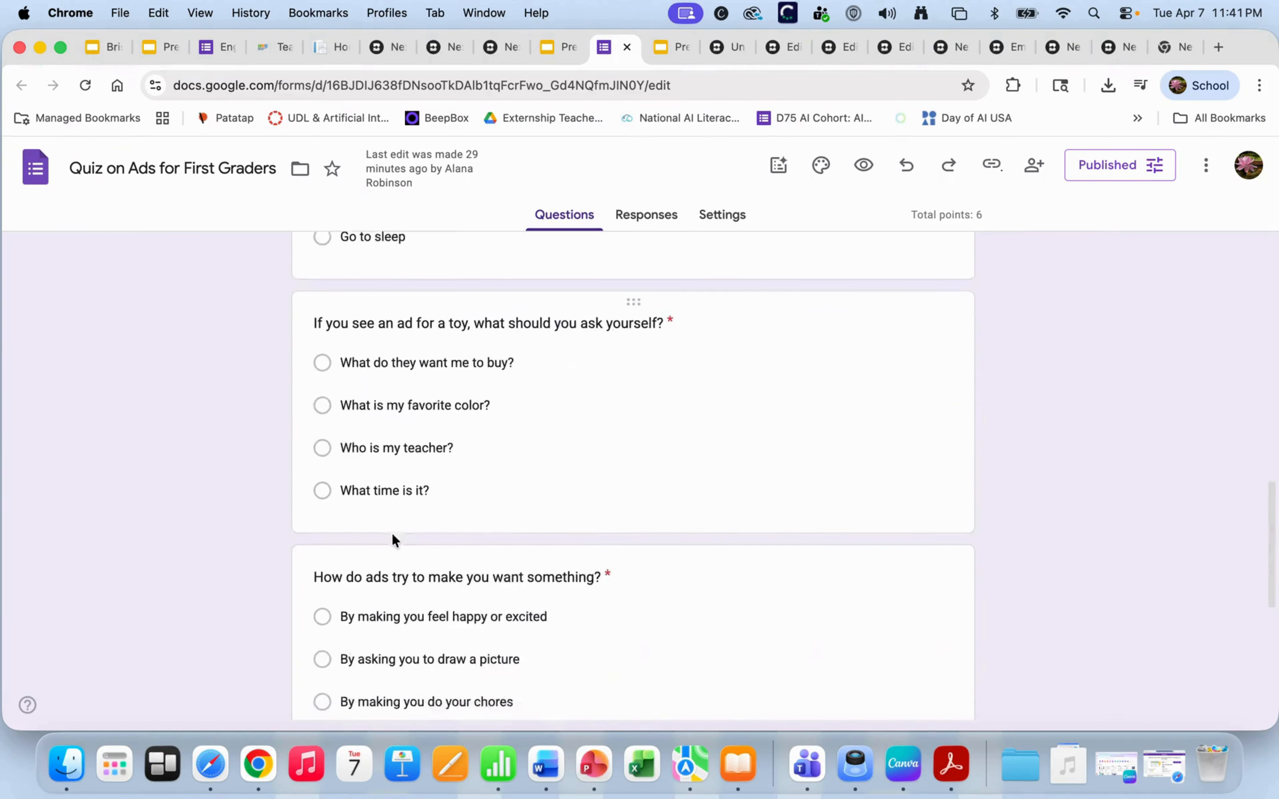
{"action": "scroll", "coordinate": [391, 533], "scroll_direction": "up", "scroll_amount": 13}
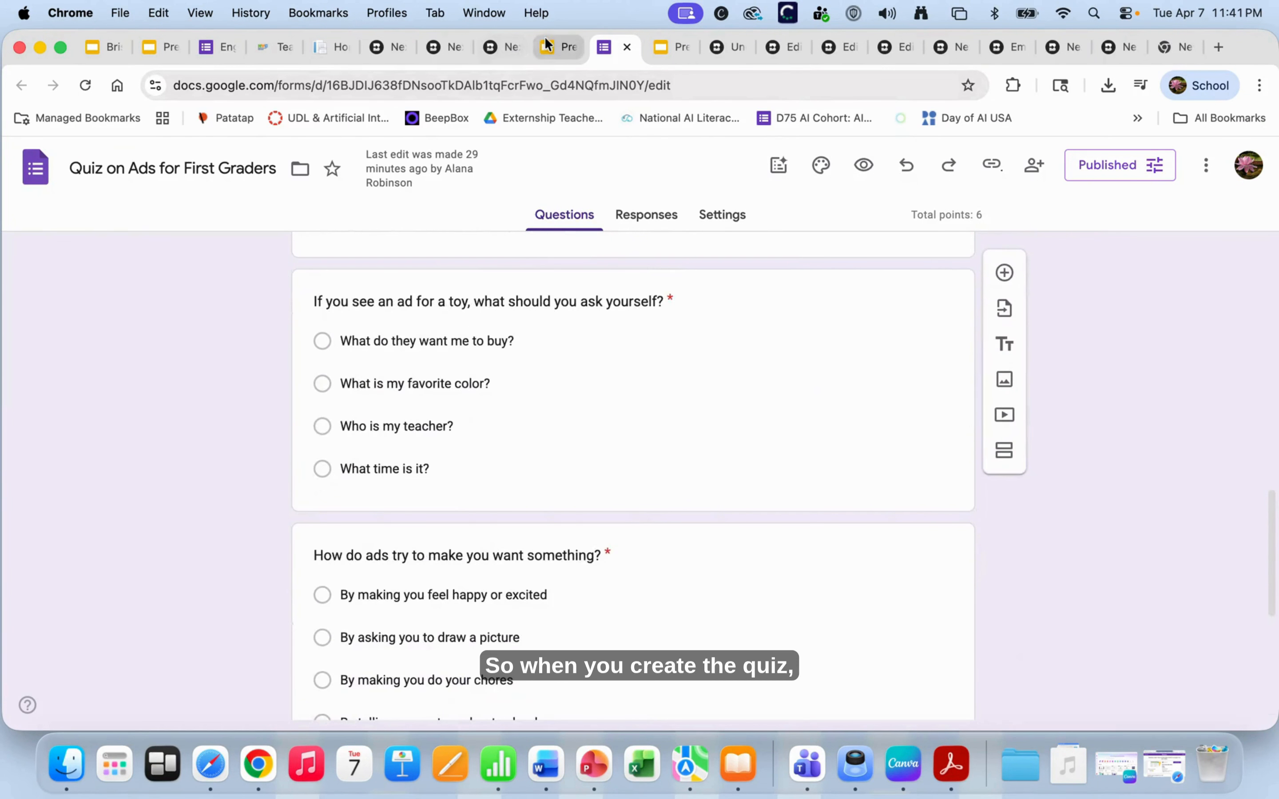
{"action": "left_click", "coordinate": [499, 48]}
{"action": "mouse_move", "coordinate": [274, 493]}
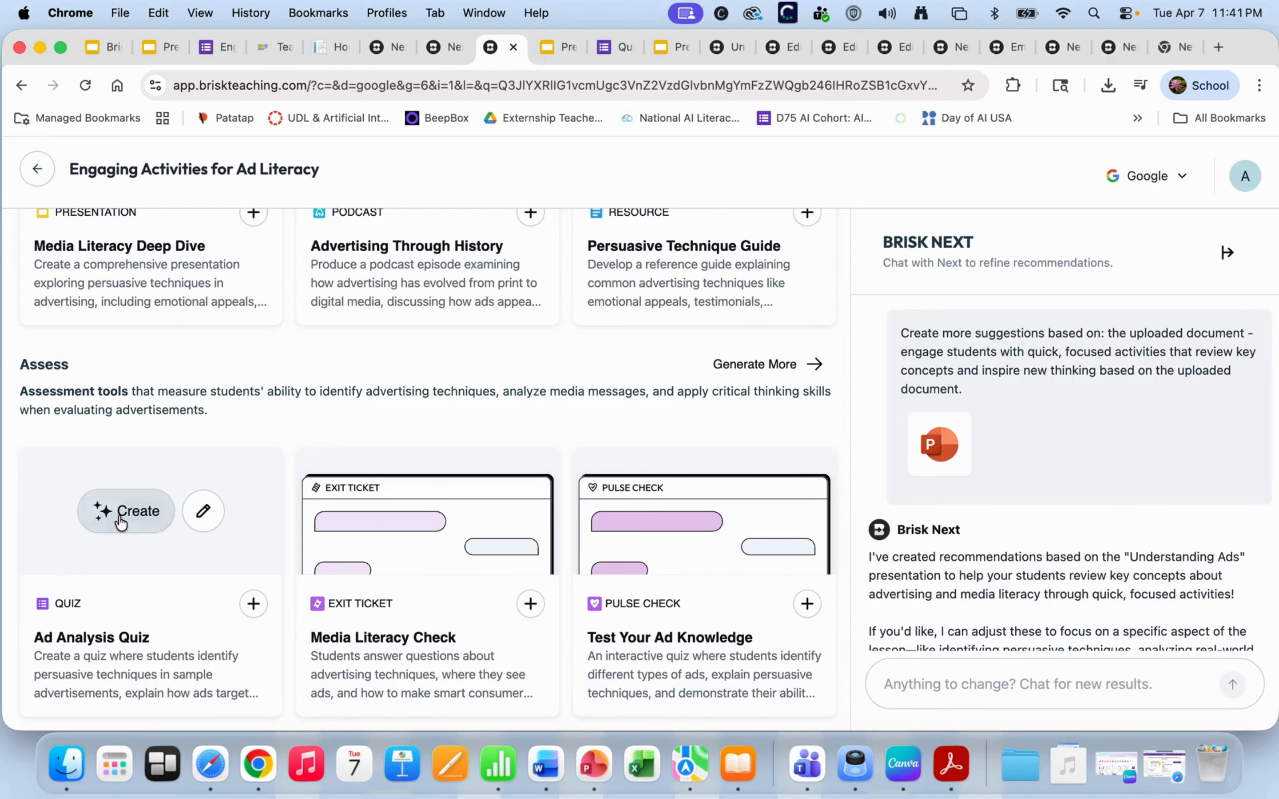
{"action": "left_click", "coordinate": [121, 515]}
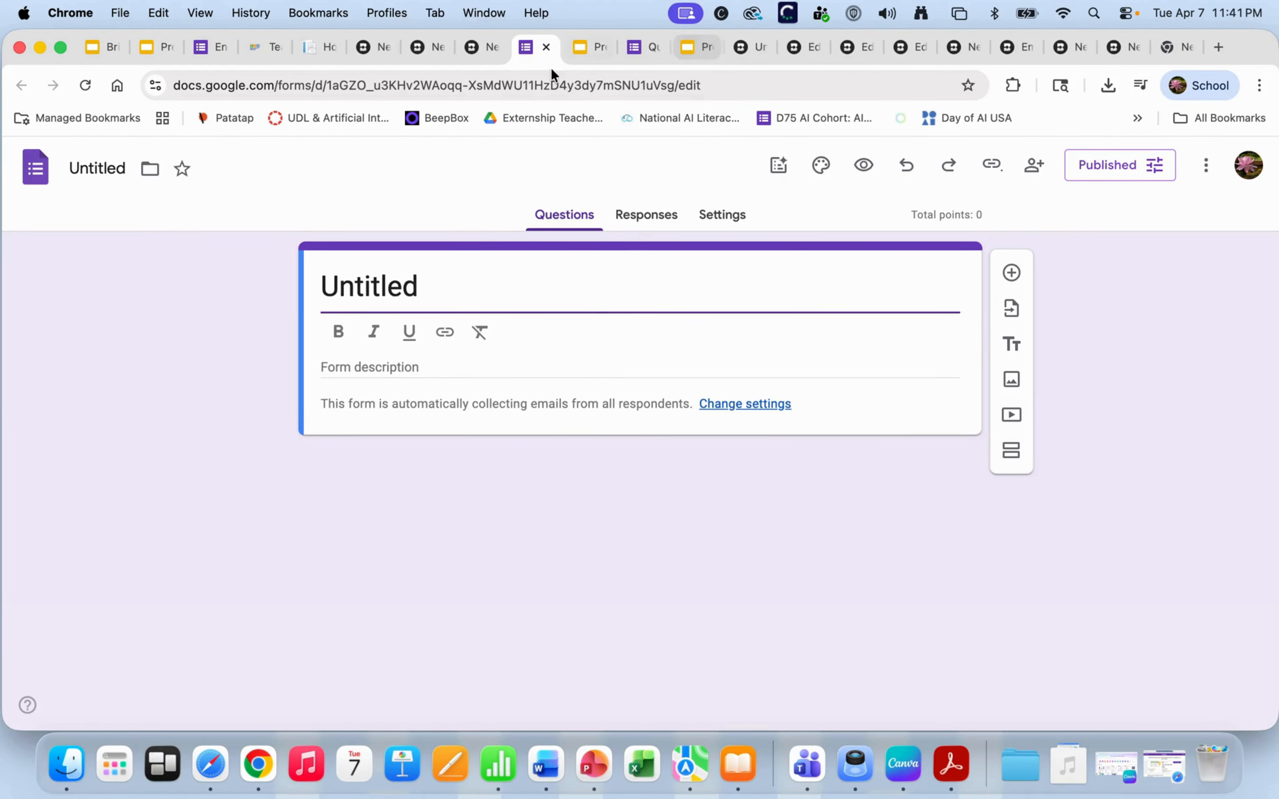
{"action": "left_click", "coordinate": [547, 47]}
{"action": "mouse_move", "coordinate": [148, 617]}
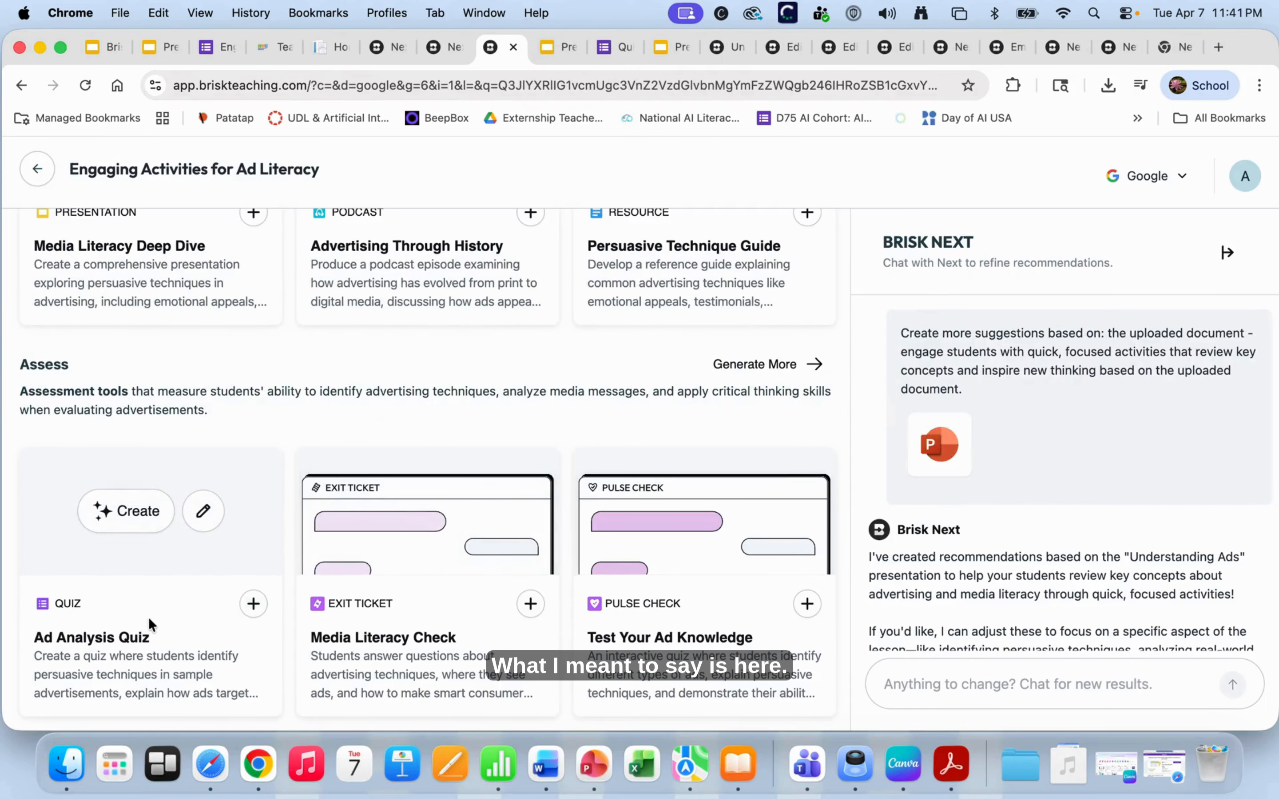
- Change the Ad Analysis Quiz prompt's question type to Long Response
{"action": "left_click", "coordinate": [200, 513]}
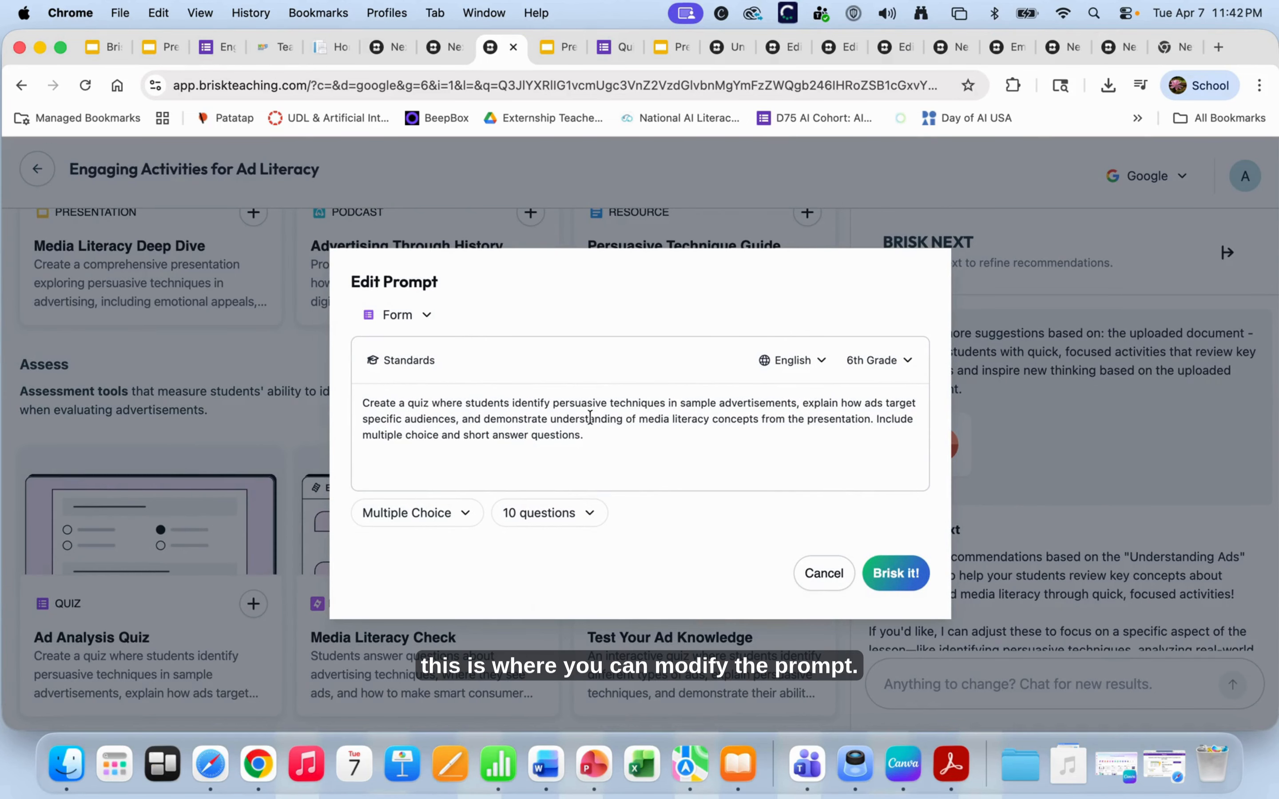
{"action": "left_click", "coordinate": [442, 513]}
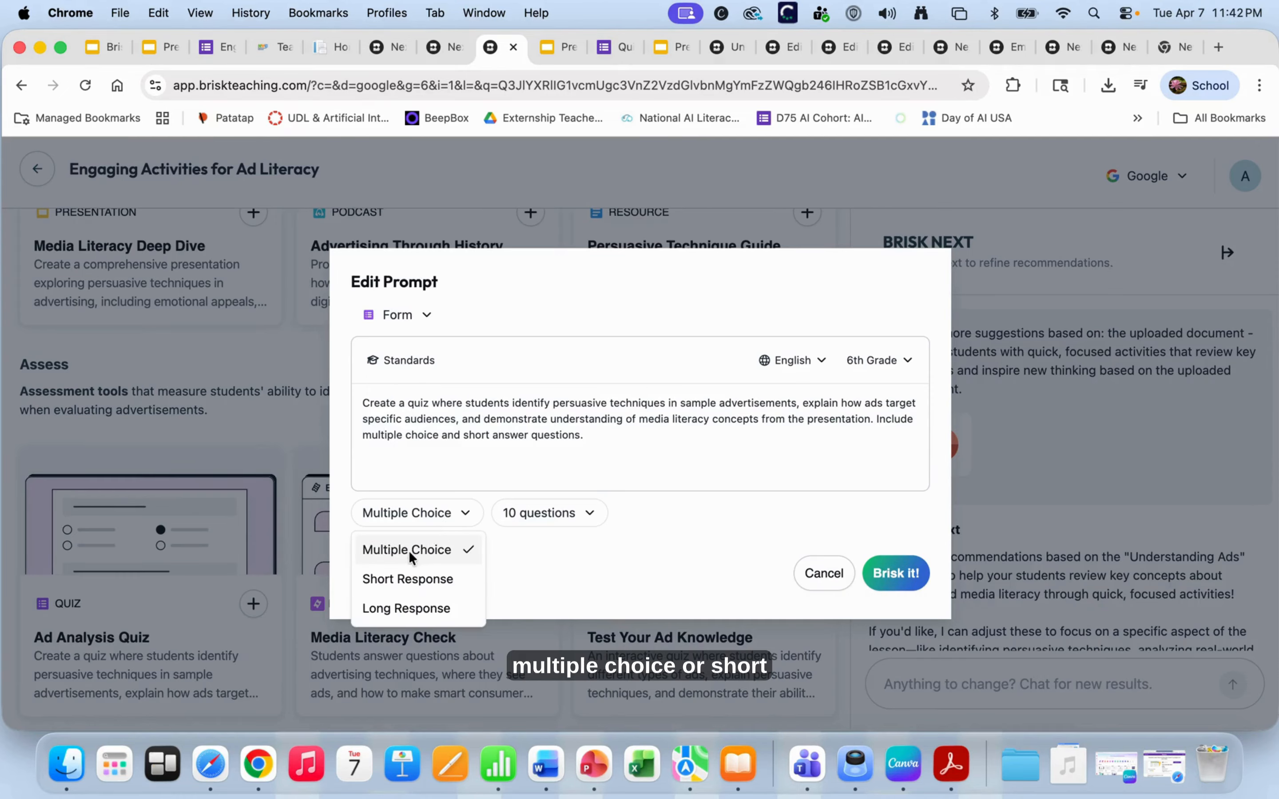
{"action": "left_click", "coordinate": [424, 583]}
{"action": "left_click", "coordinate": [429, 512]}
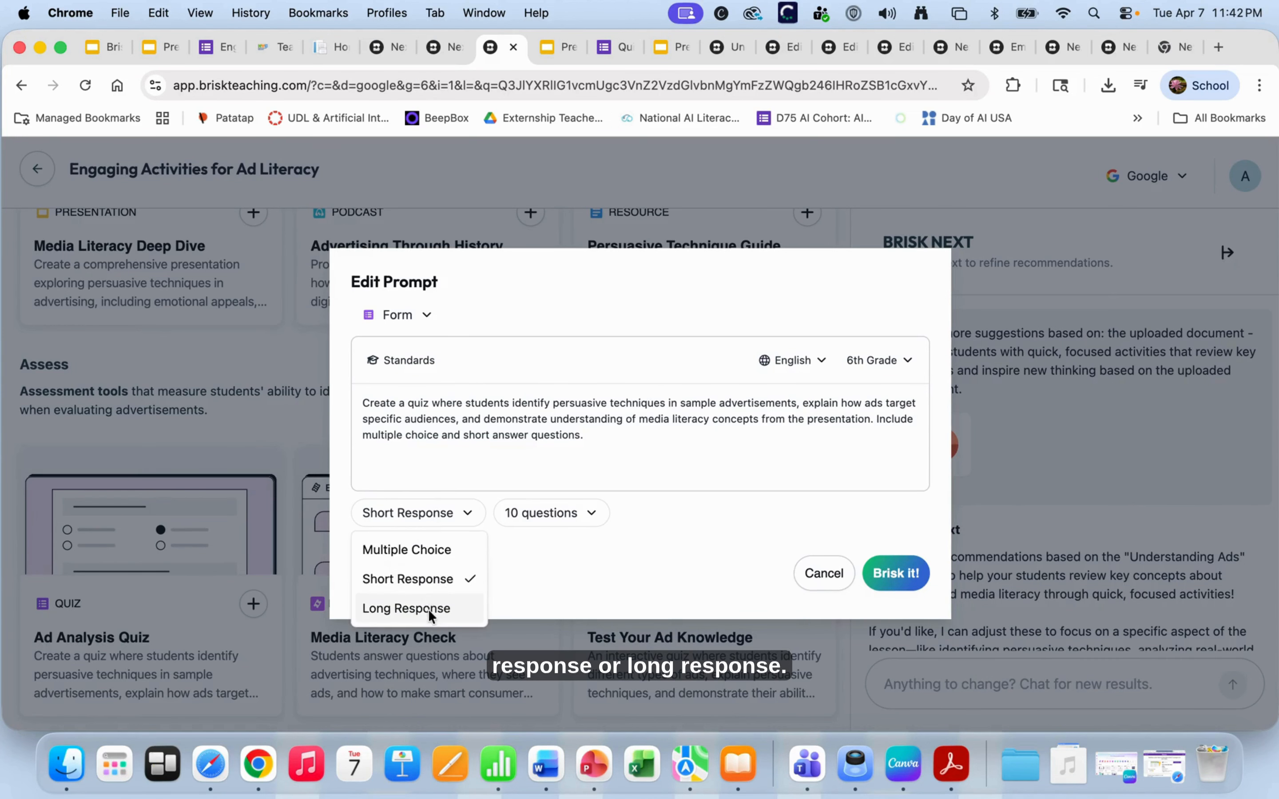
{"action": "left_click", "coordinate": [429, 609]}
{"action": "left_click", "coordinate": [423, 513]}
{"action": "left_click", "coordinate": [531, 515]}
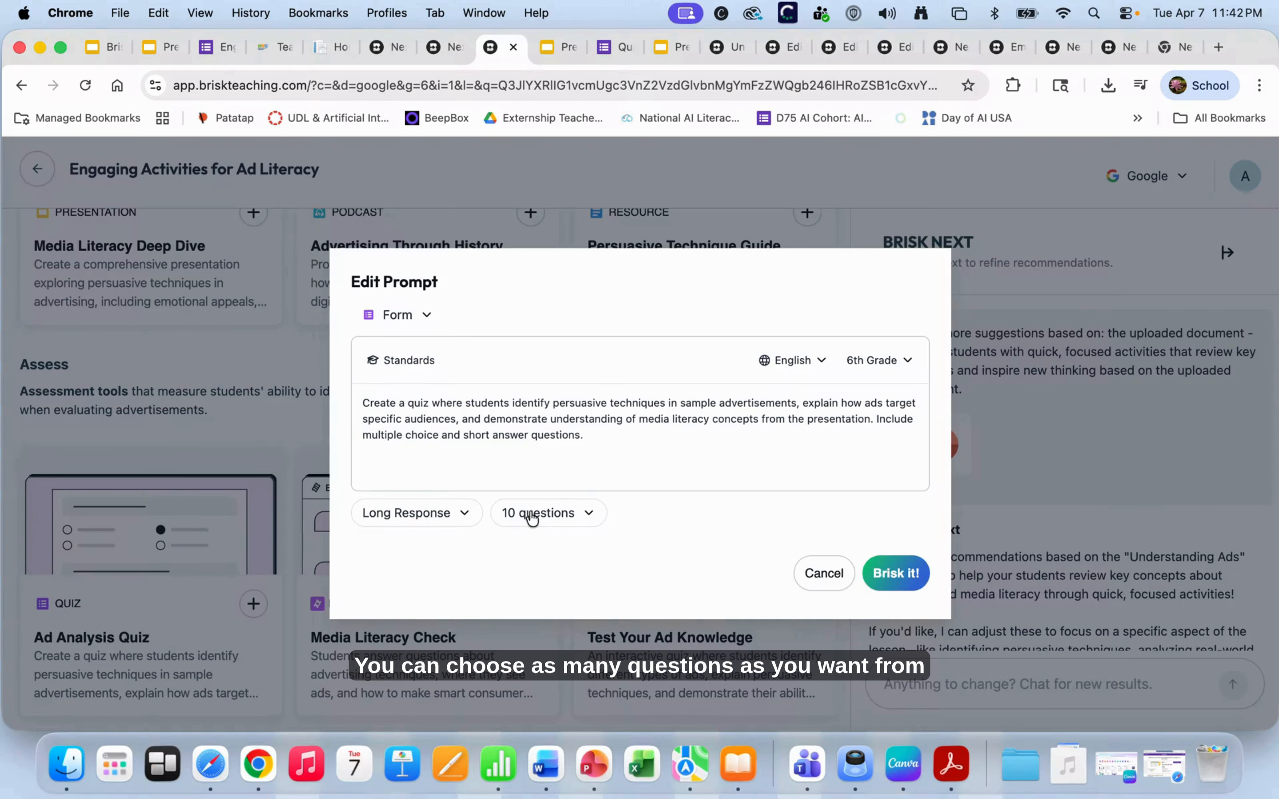
- Keep the quiz at 10 questions in English, then bring up the standards picker
{"action": "left_click", "coordinate": [532, 518]}
{"action": "mouse_move", "coordinate": [553, 253]}
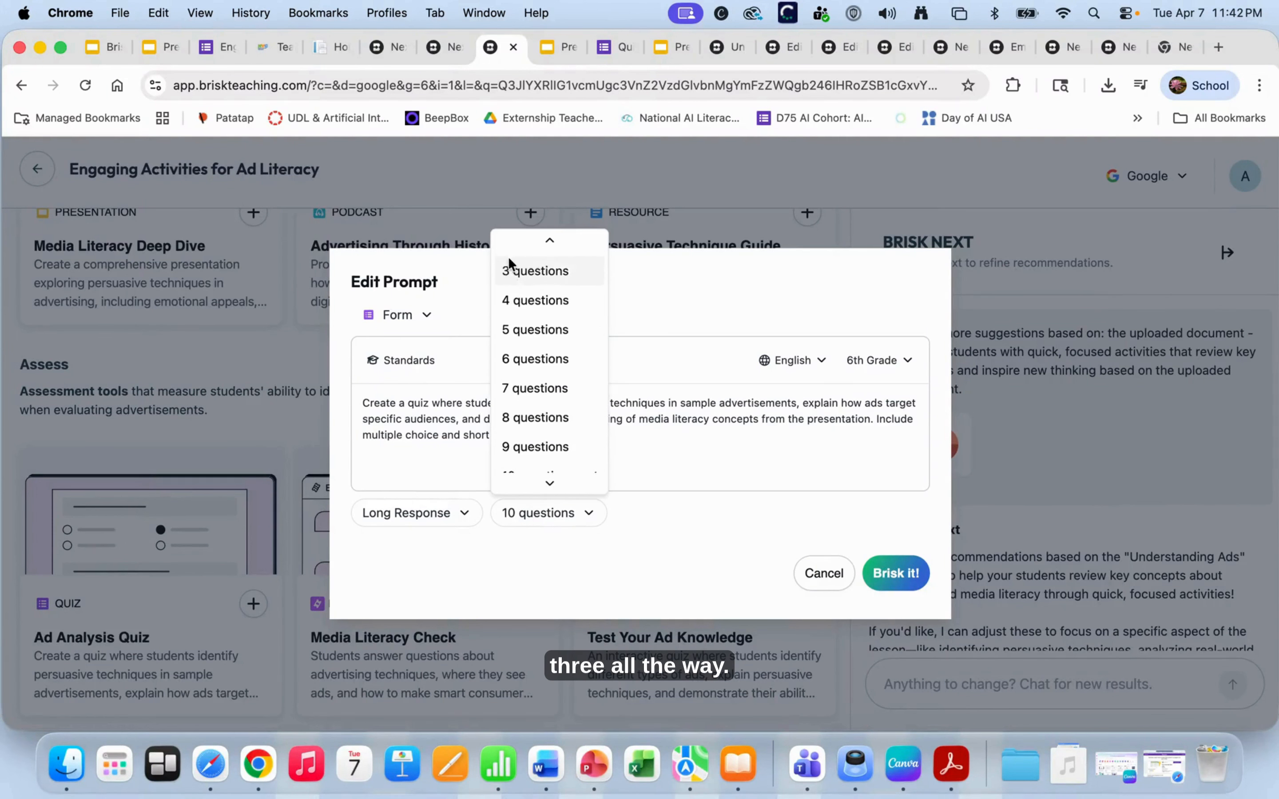
{"action": "scroll", "coordinate": [511, 254], "scroll_direction": "down", "scroll_amount": 5}
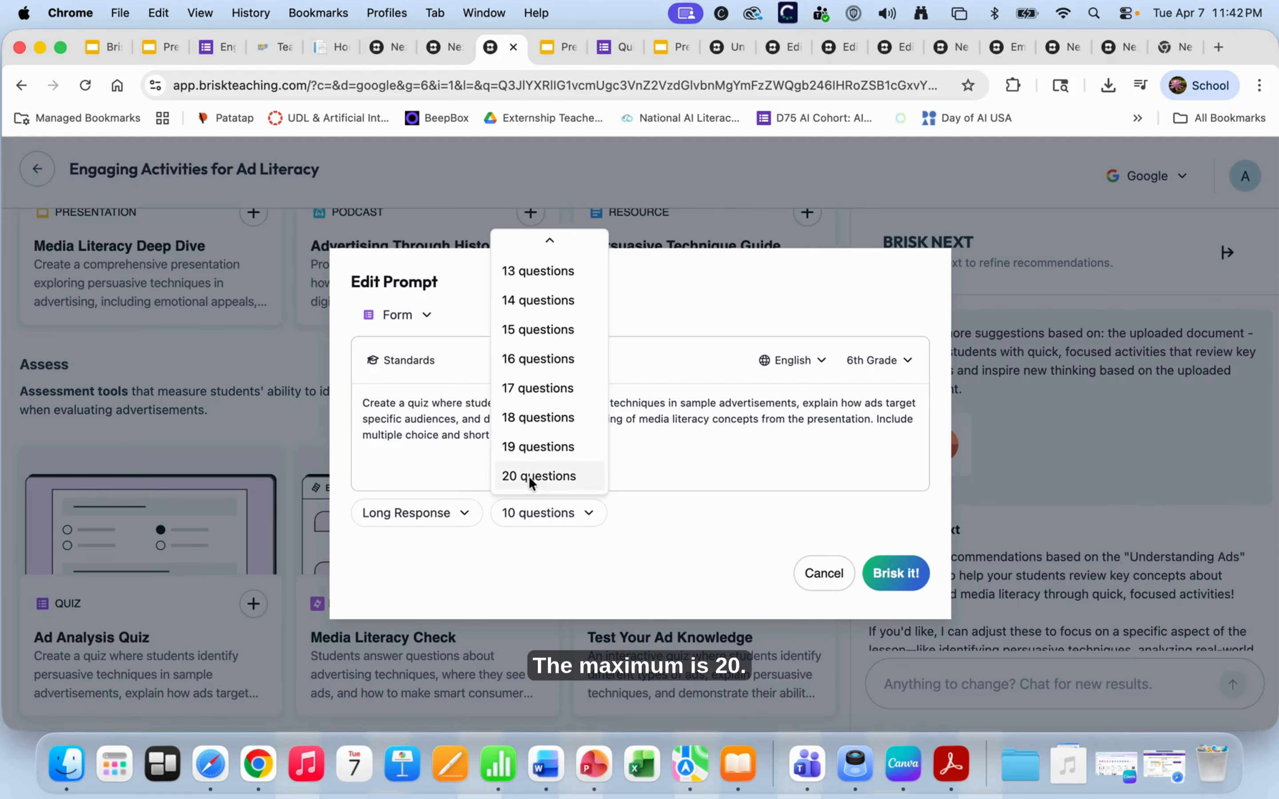
{"action": "left_click", "coordinate": [637, 564]}
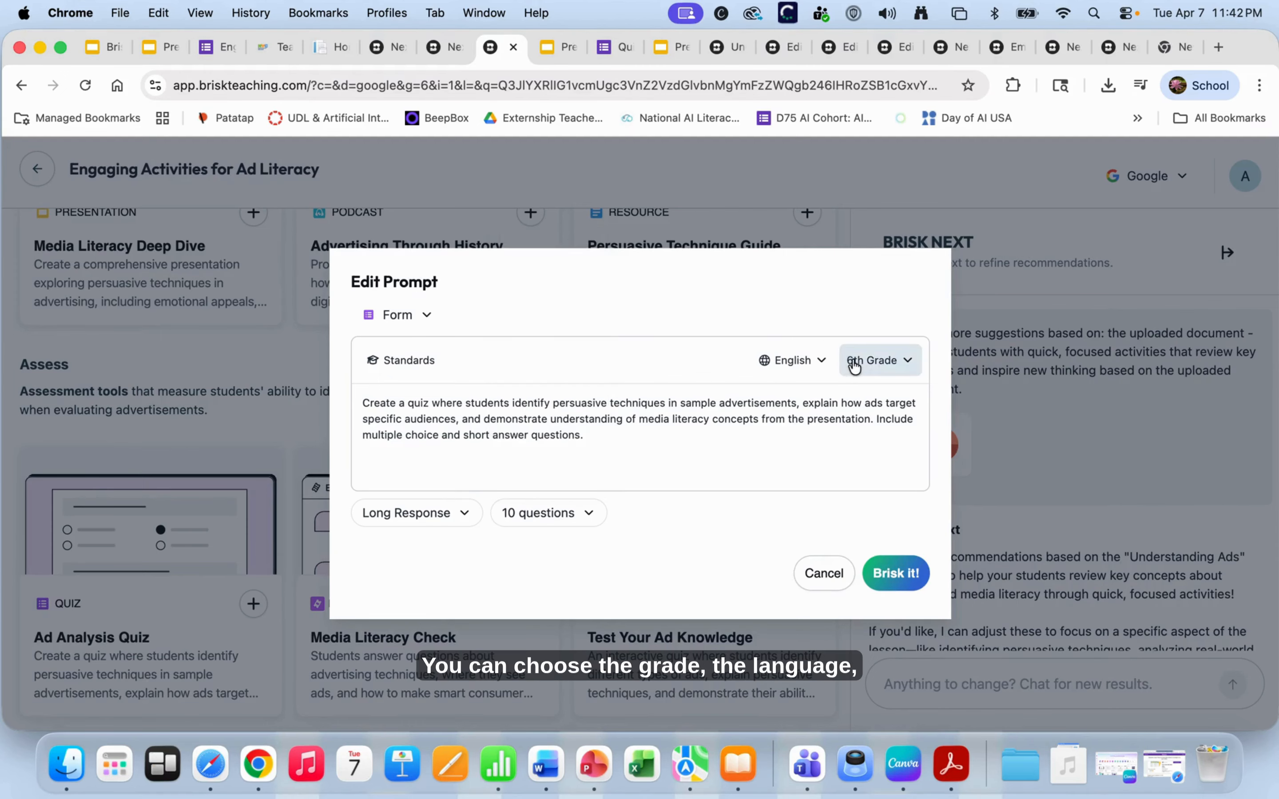
{"action": "left_click", "coordinate": [794, 361]}
{"action": "left_click", "coordinate": [710, 401]}
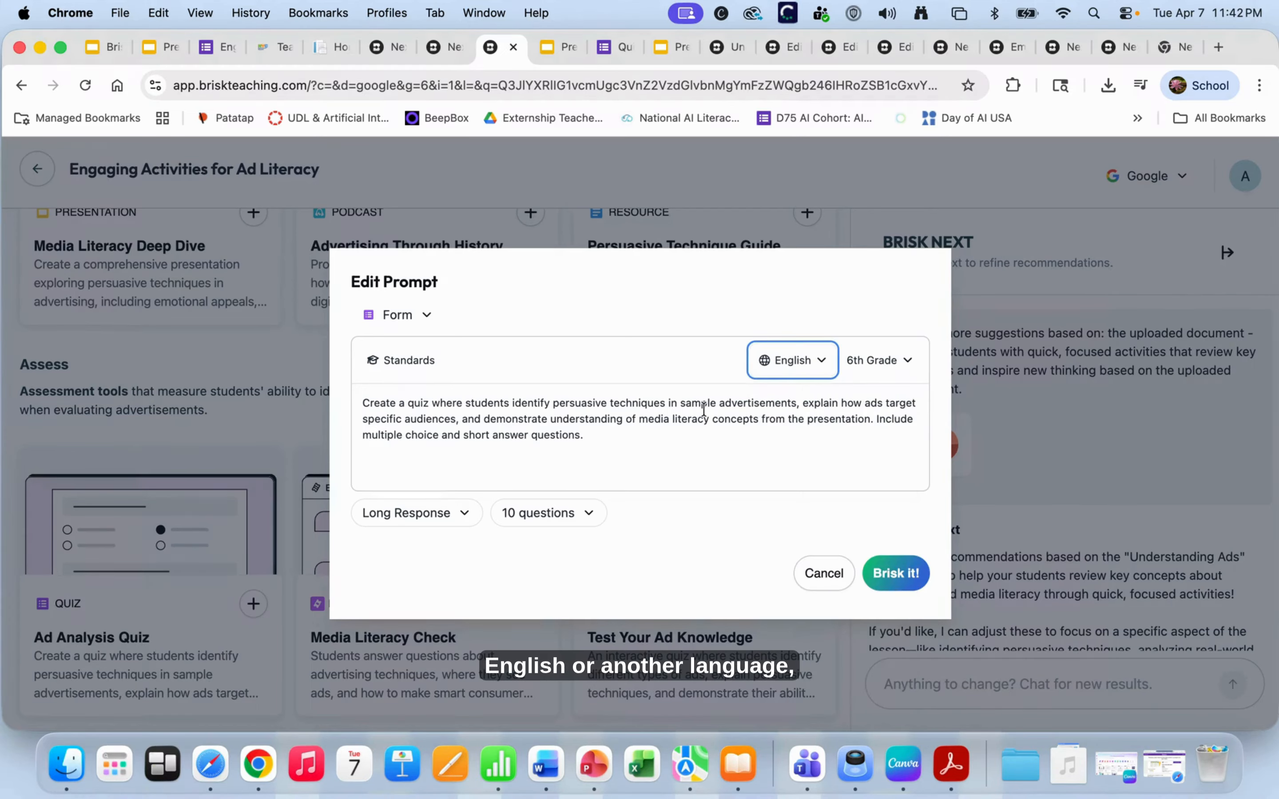
{"action": "left_click", "coordinate": [399, 364]}
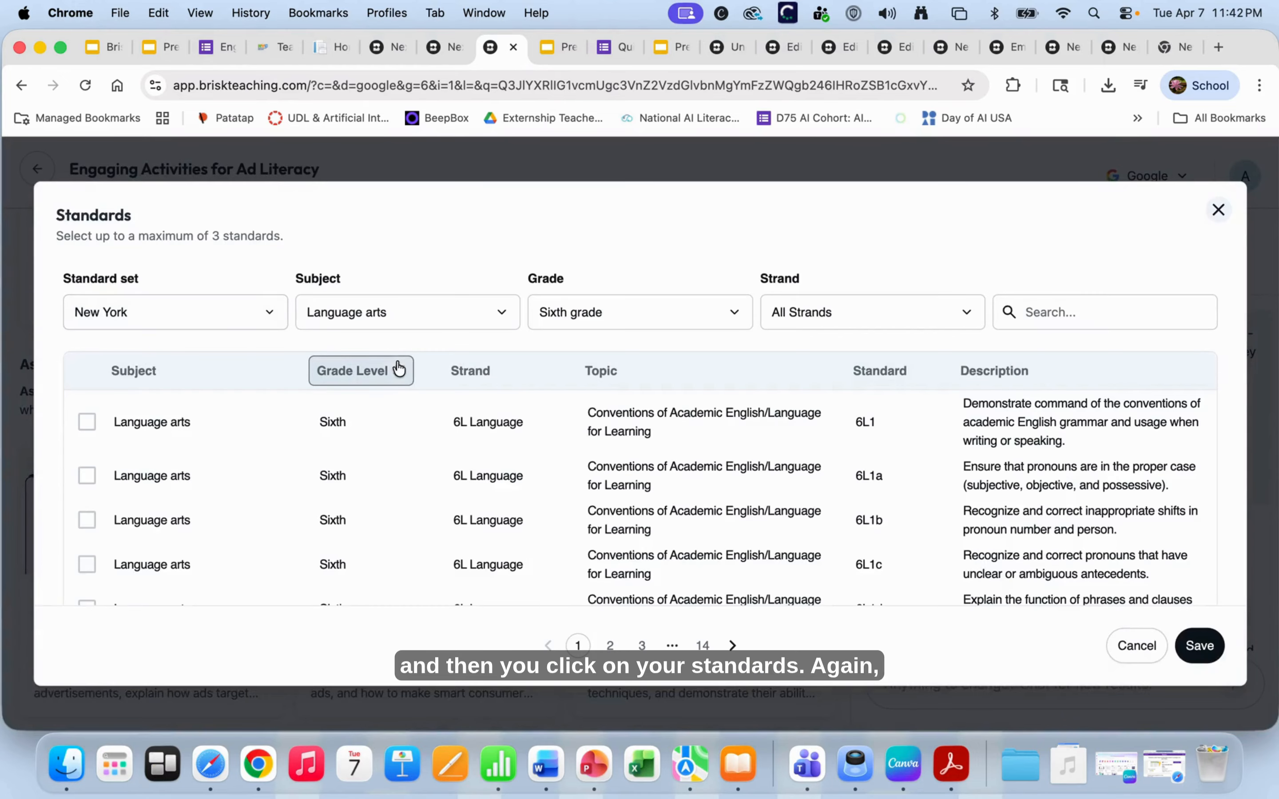
- Select standard 6L1 from the USA State-specific New York set and save it to the prompt
{"action": "left_click", "coordinate": [168, 417]}
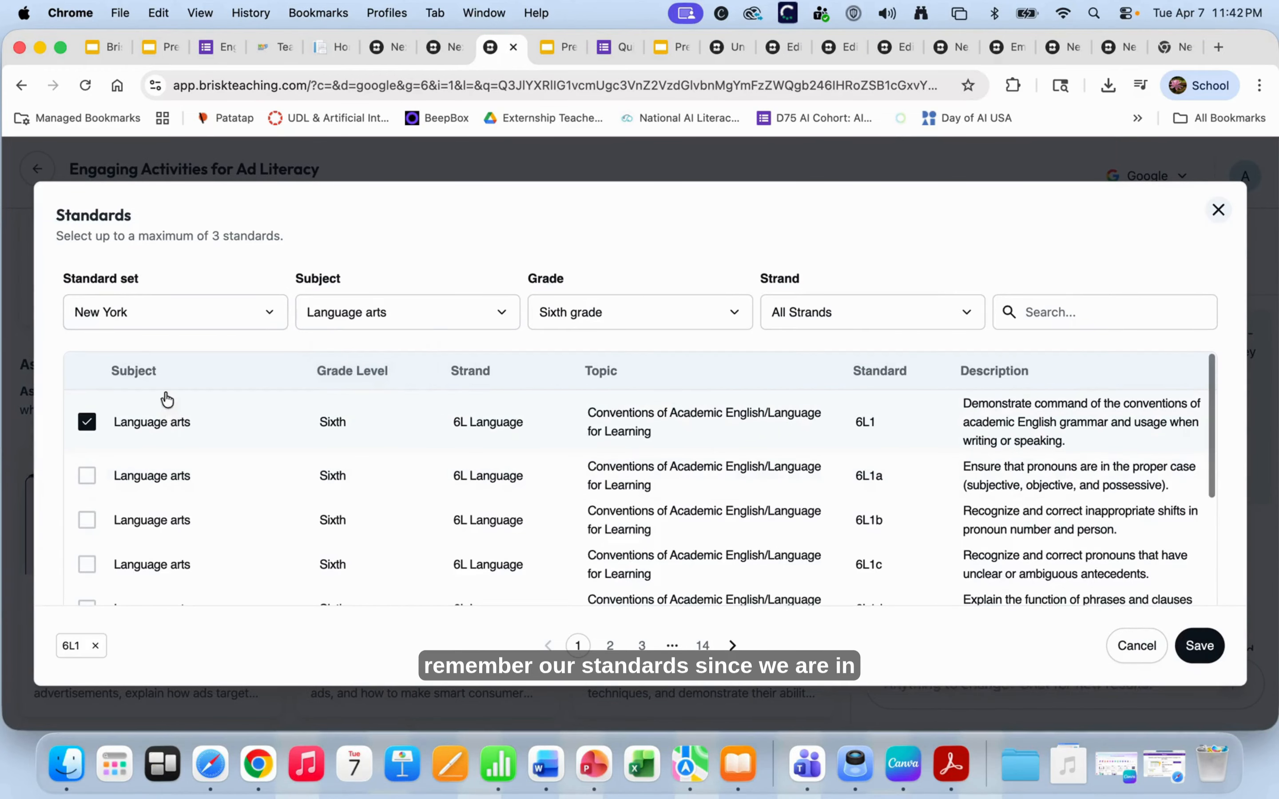
{"action": "left_click", "coordinate": [192, 326]}
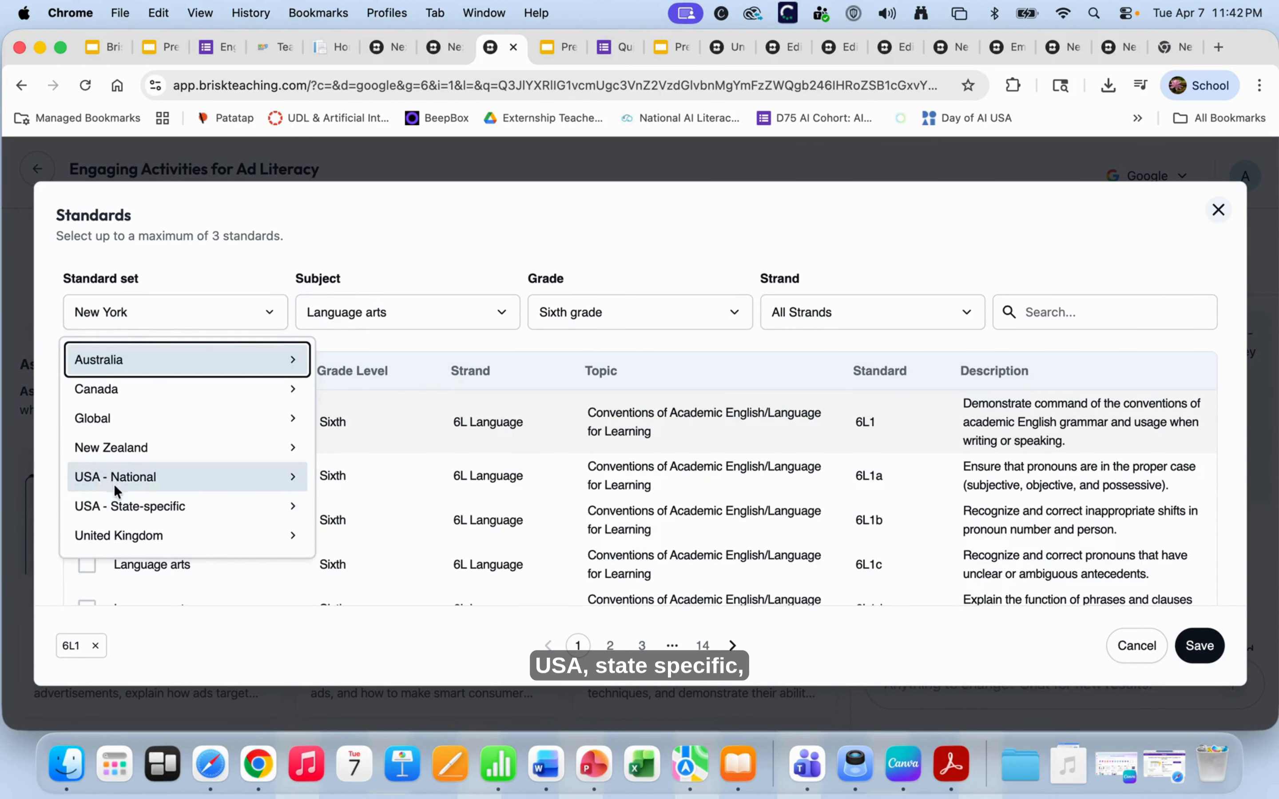
{"action": "left_click", "coordinate": [124, 504]}
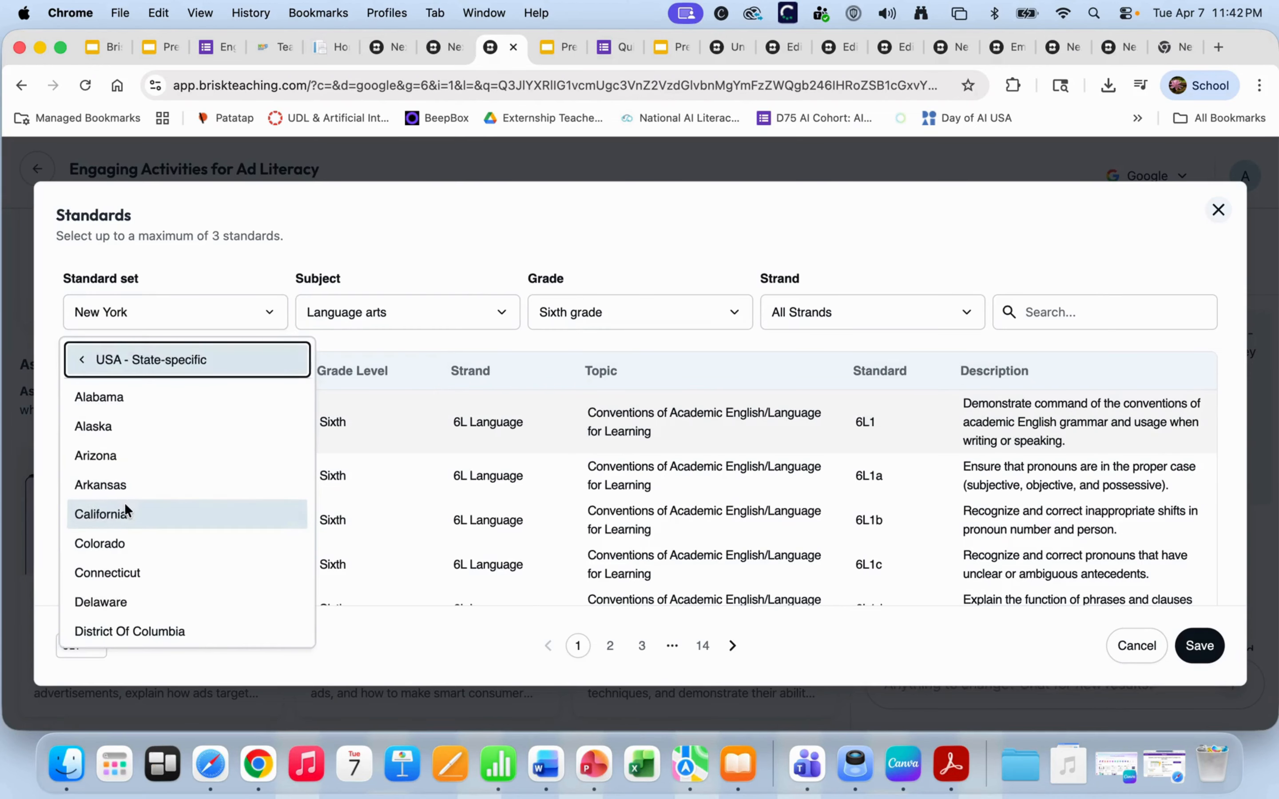
{"action": "scroll", "coordinate": [126, 504], "scroll_direction": "down", "scroll_amount": 10}
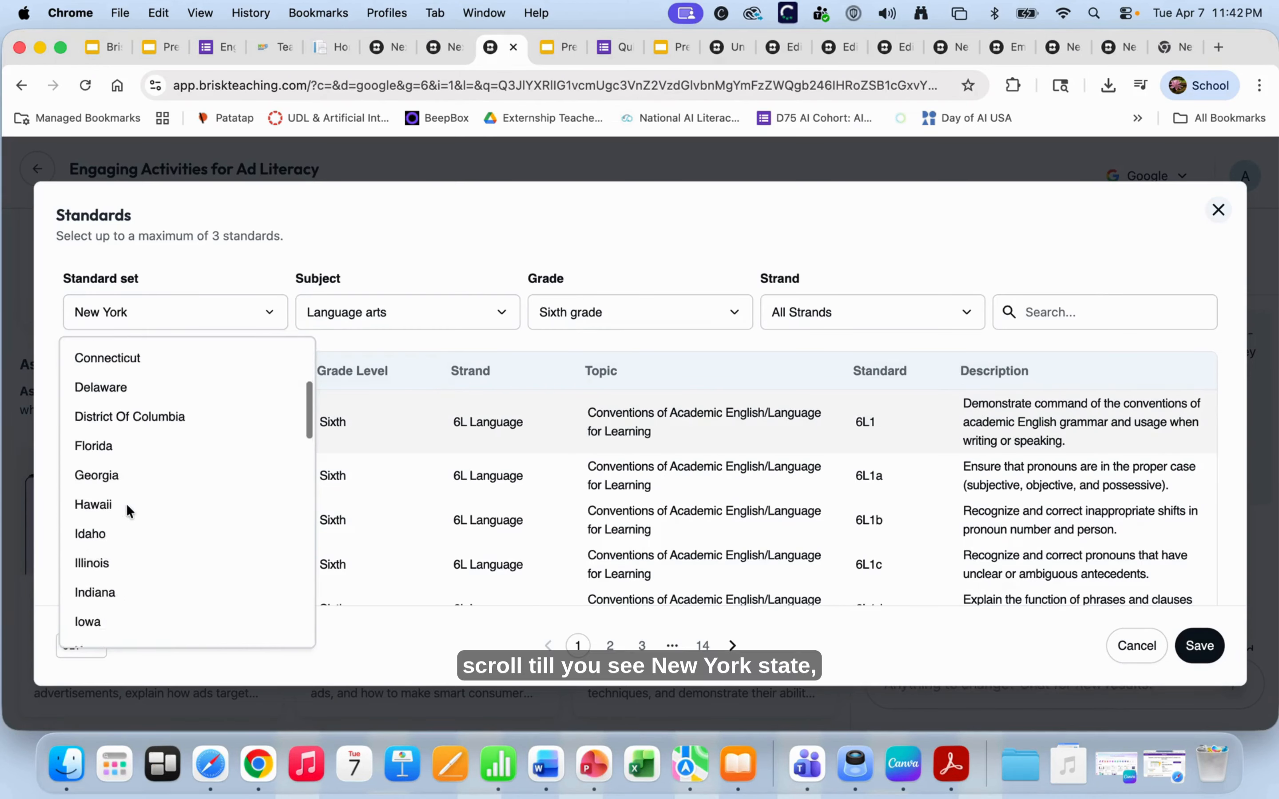
{"action": "scroll", "coordinate": [118, 590], "scroll_direction": "down", "scroll_amount": 5}
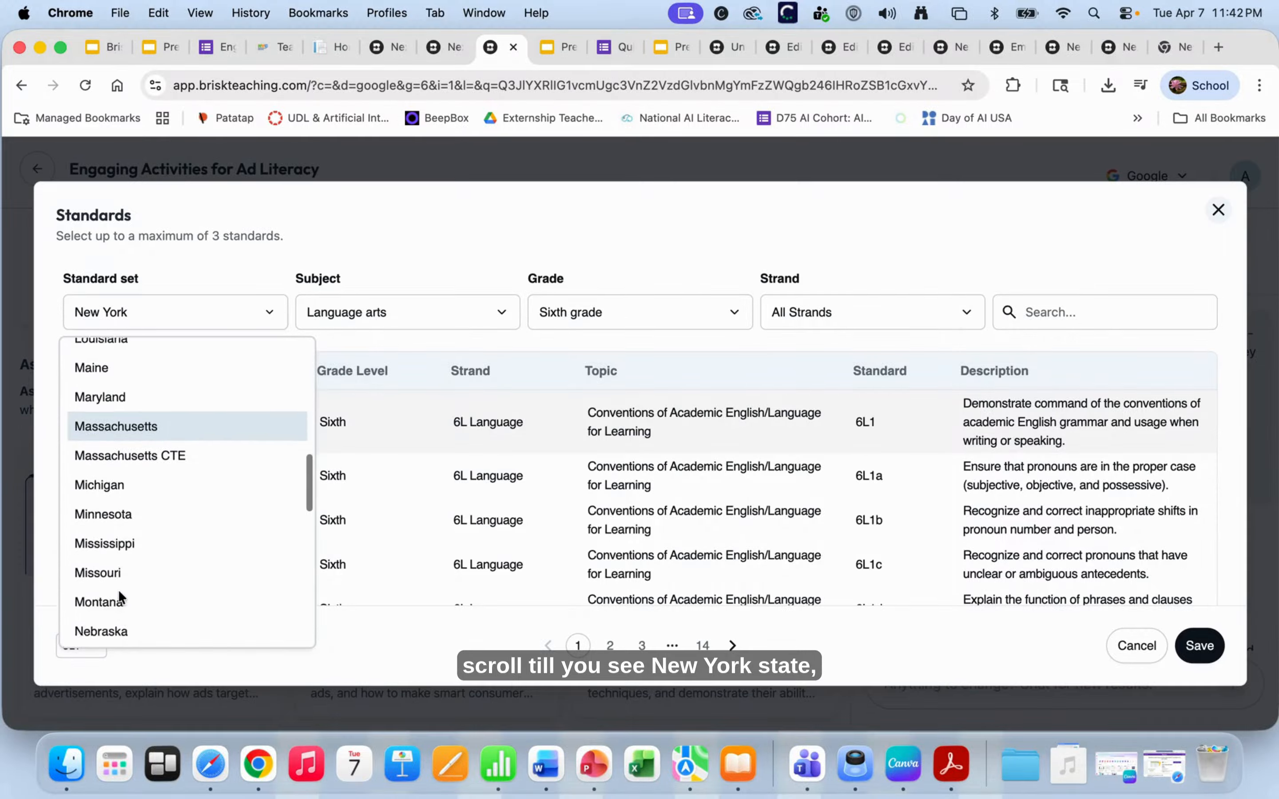
{"action": "scroll", "coordinate": [112, 606], "scroll_direction": "down", "scroll_amount": 2}
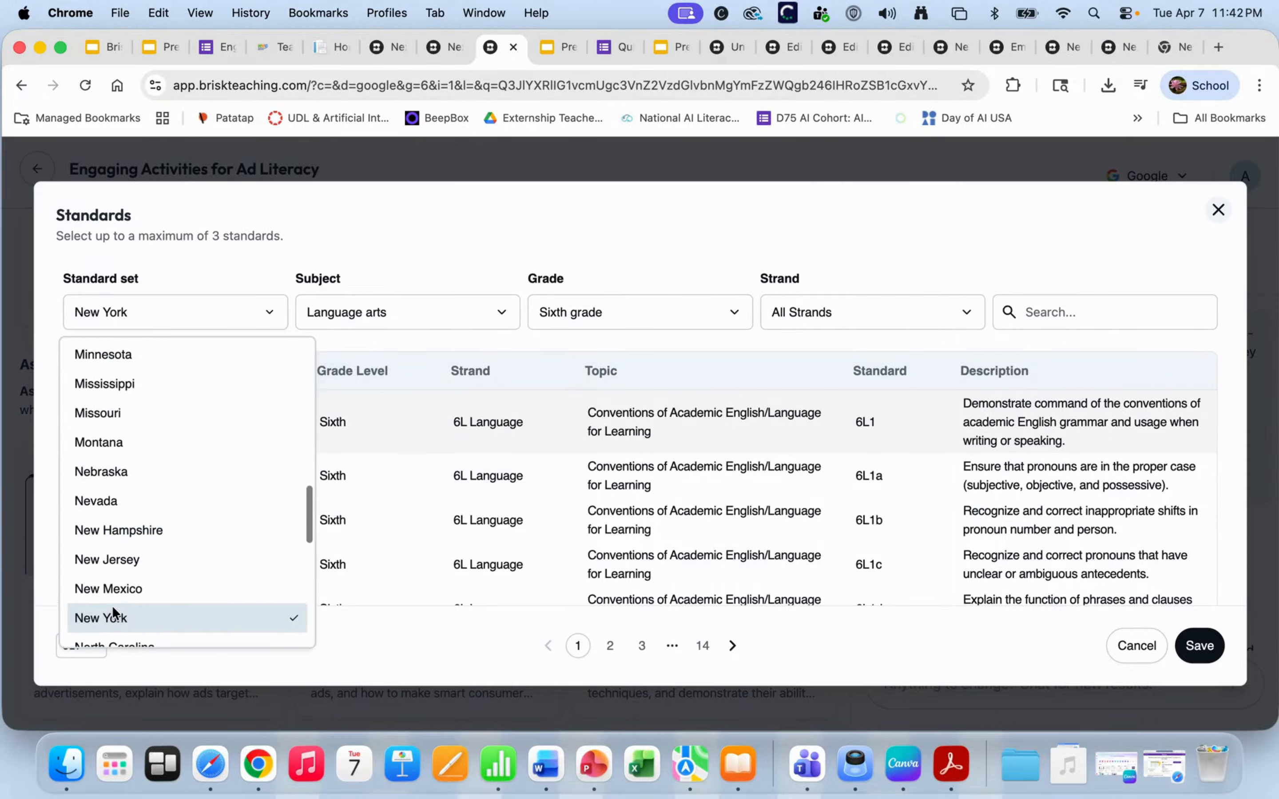
{"action": "left_click", "coordinate": [112, 610]}
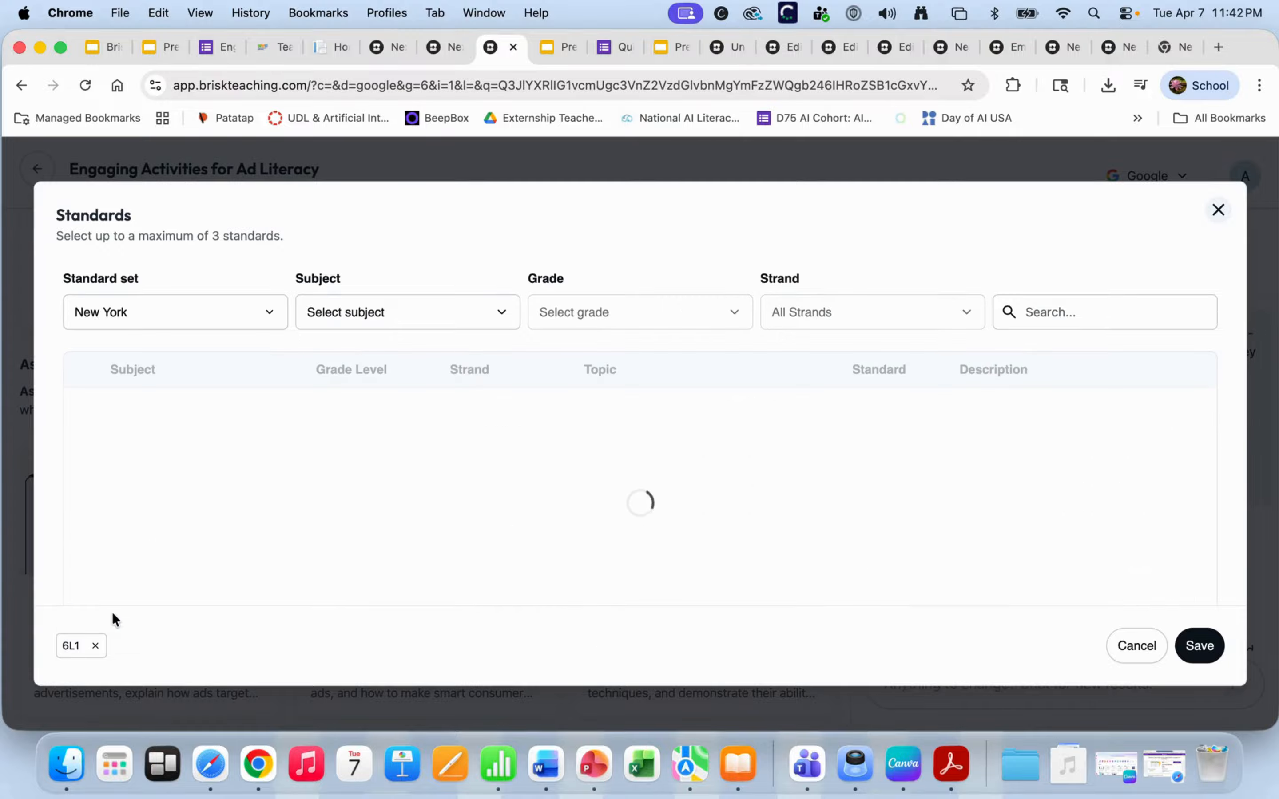
{"action": "left_click", "coordinate": [372, 313]}
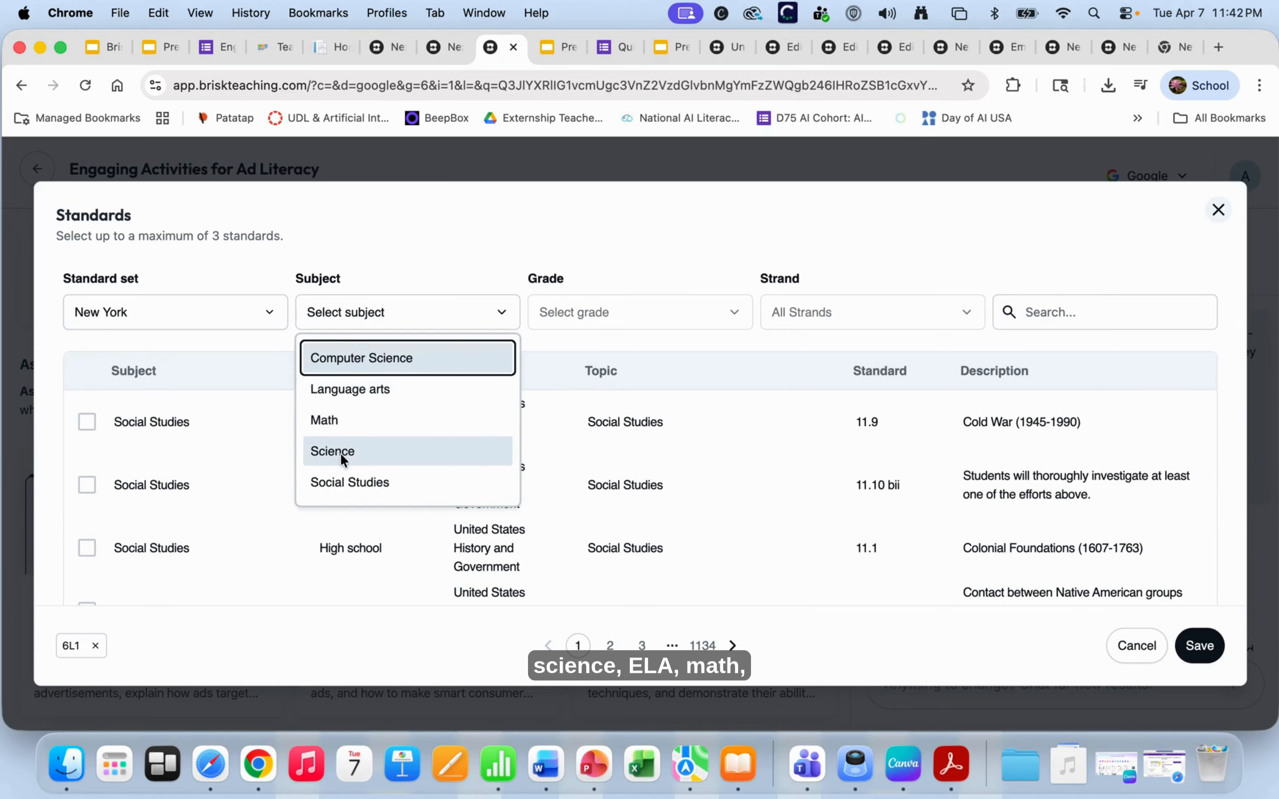
{"action": "left_click", "coordinate": [629, 312]}
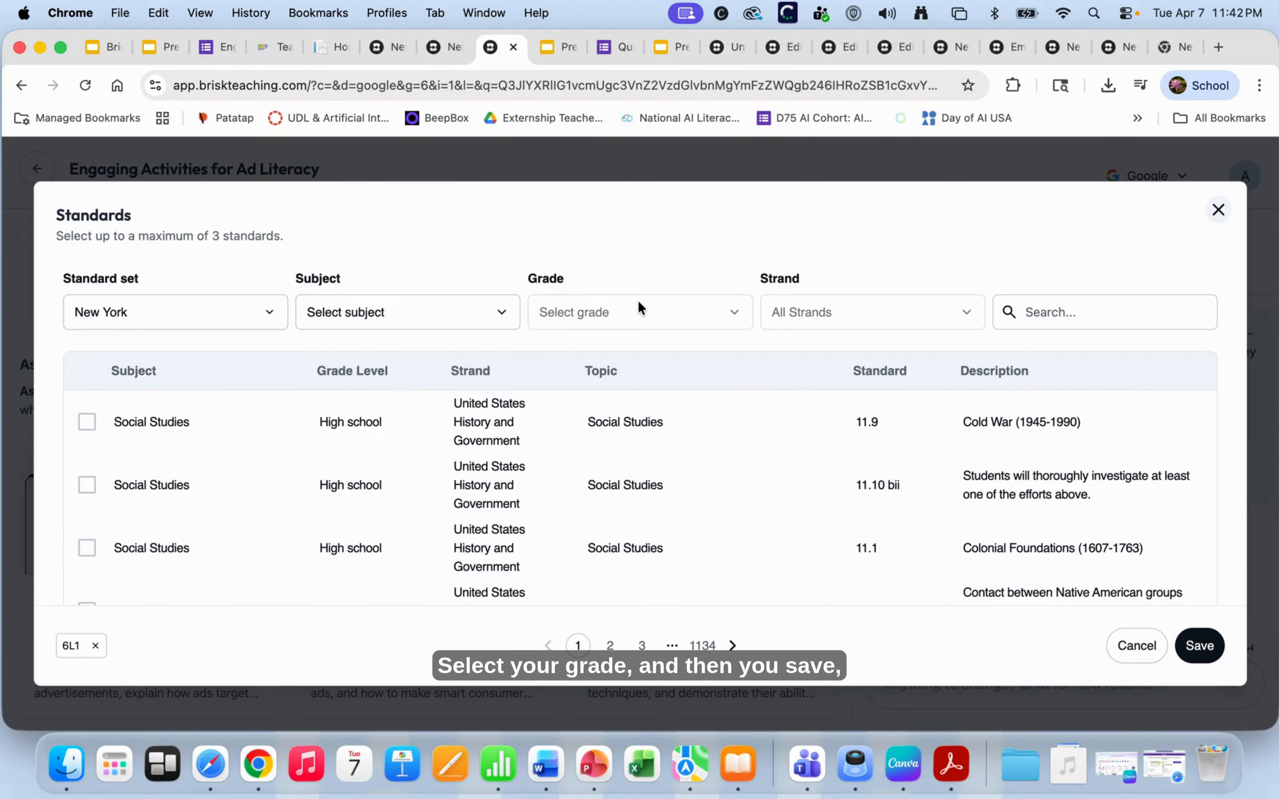
{"action": "left_click", "coordinate": [1199, 645]}
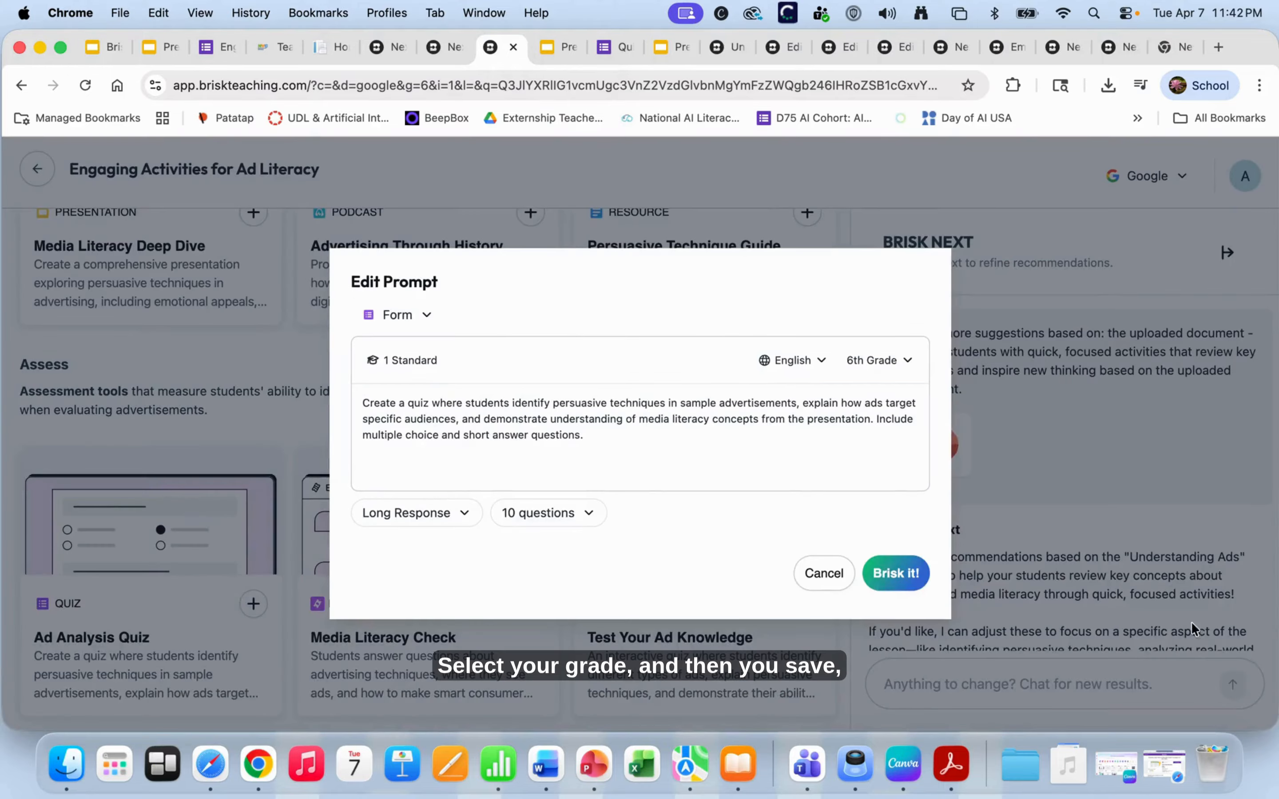
- Close the prompt editor without generating and go back to the activity suggestions page
{"action": "left_click", "coordinate": [825, 573]}
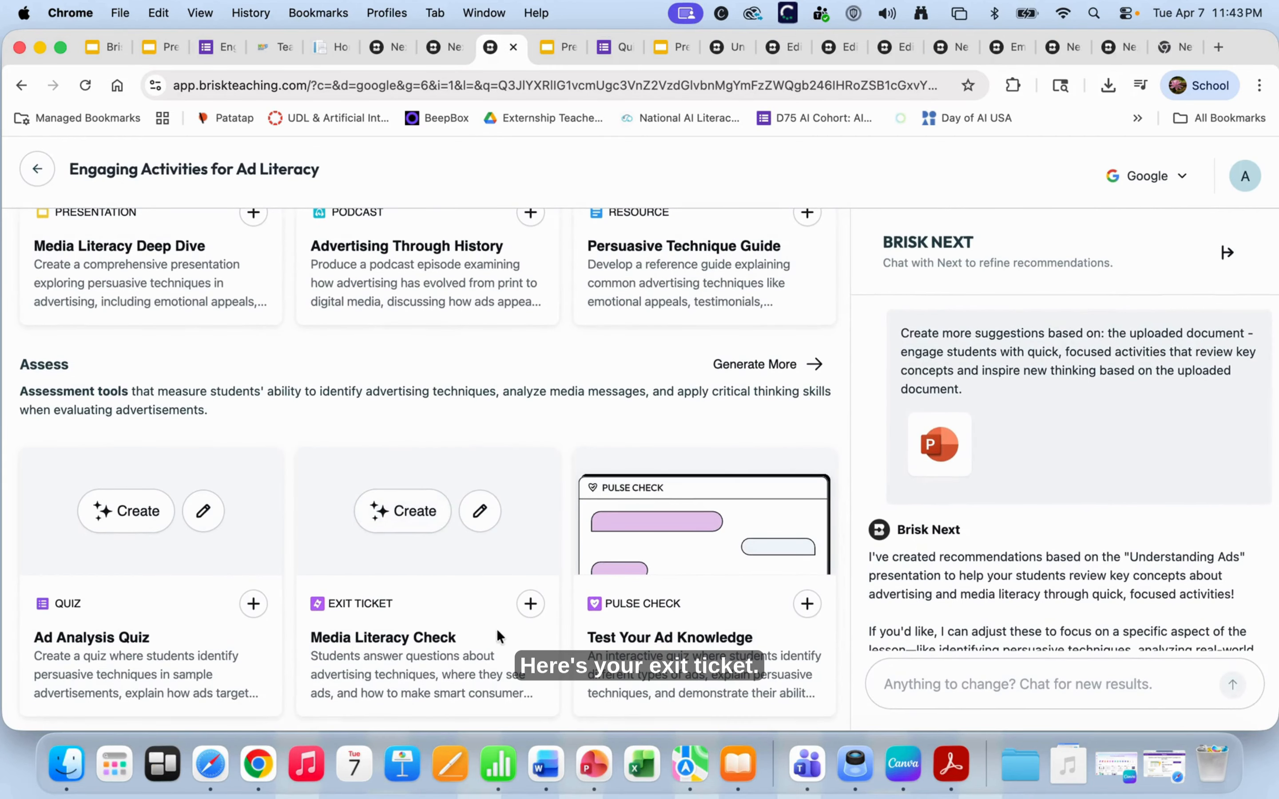
{"action": "left_click", "coordinate": [478, 521]}
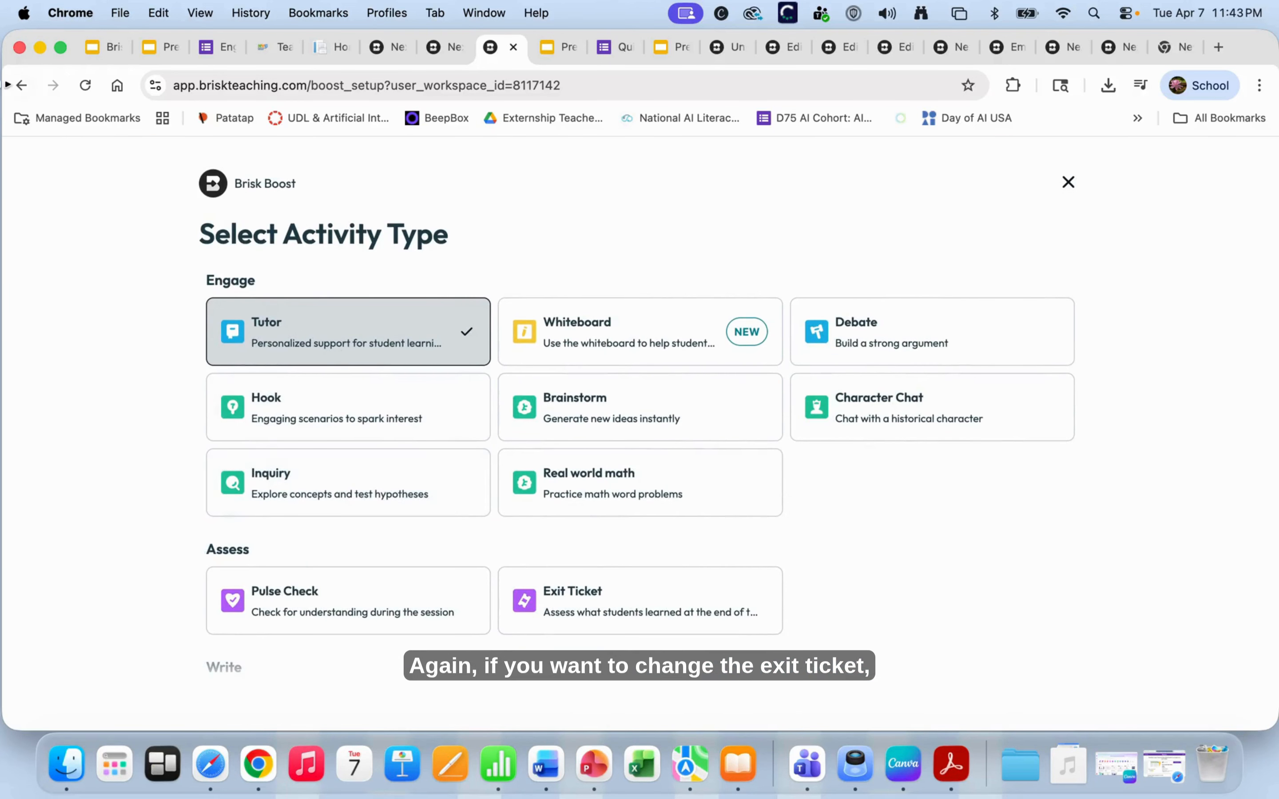
{"action": "left_click", "coordinate": [447, 47]}
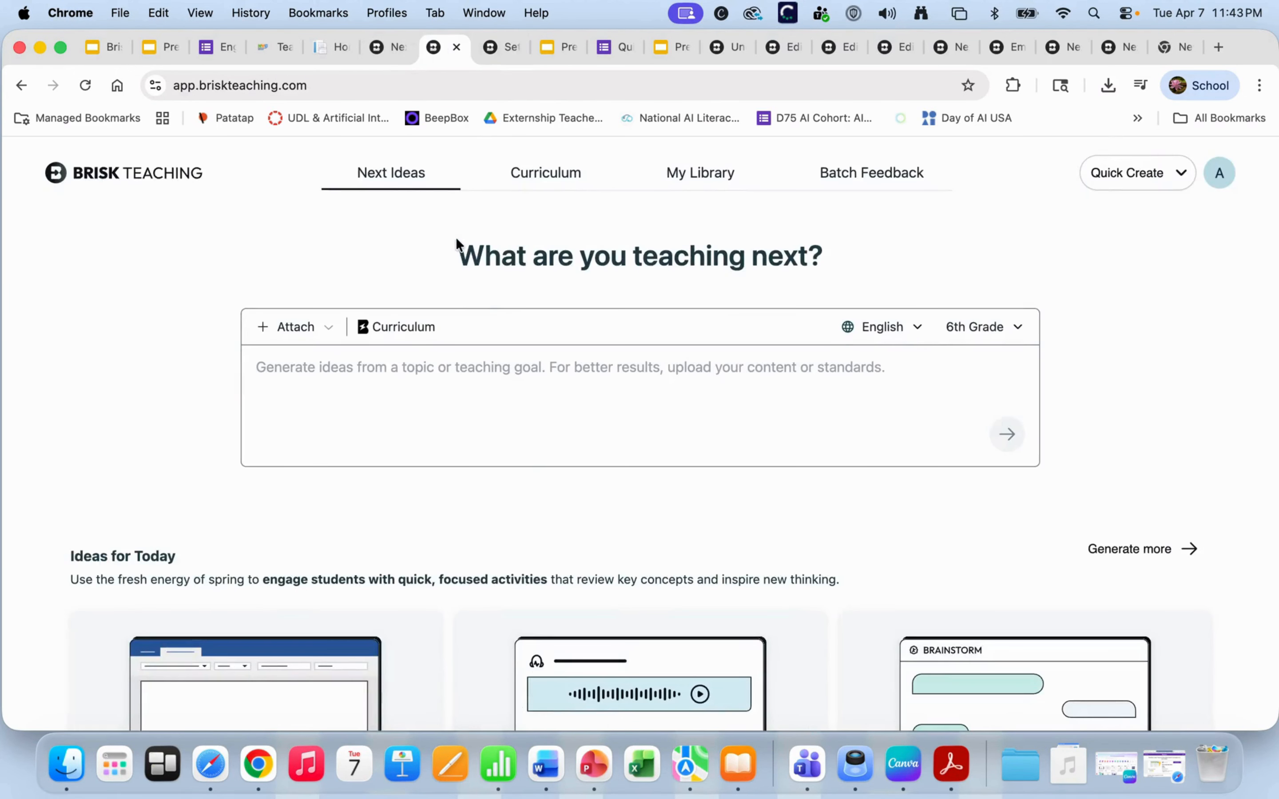
{"action": "left_click", "coordinate": [495, 47]}
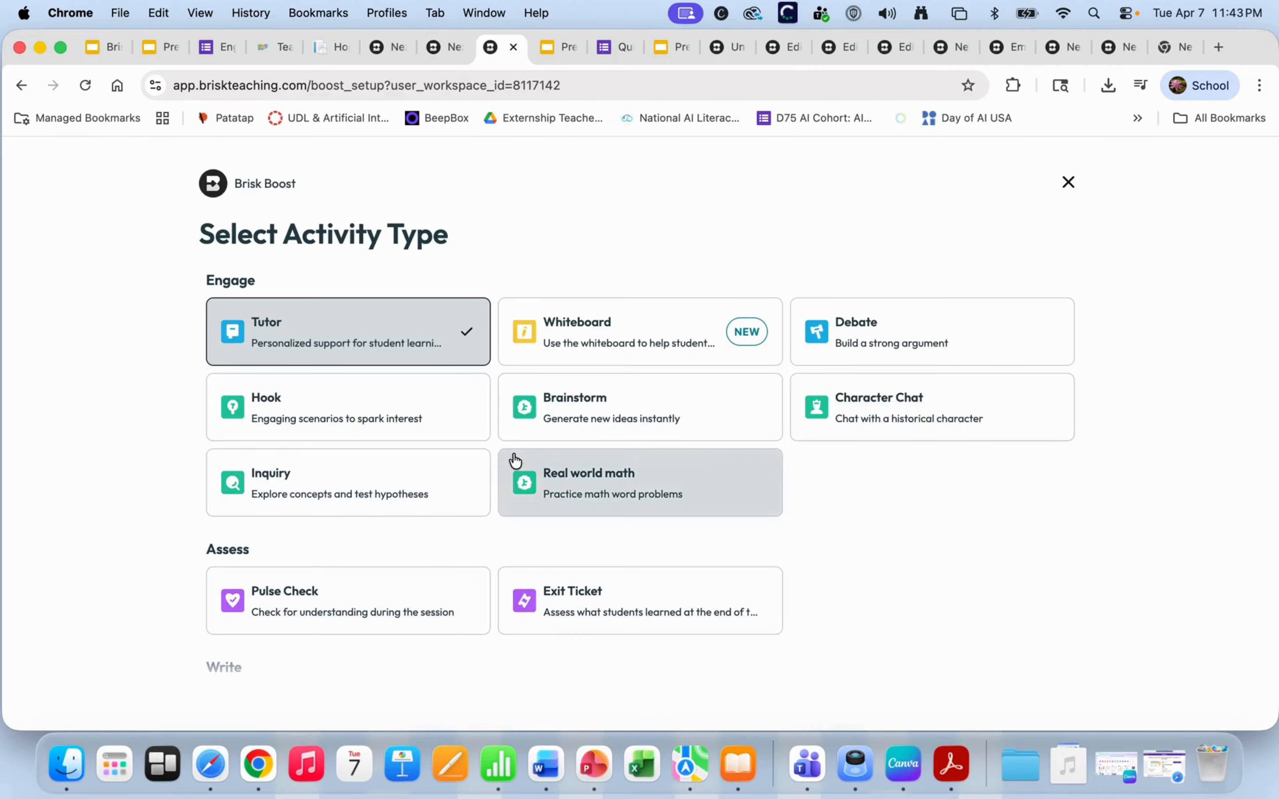
{"action": "left_click", "coordinate": [22, 85]}
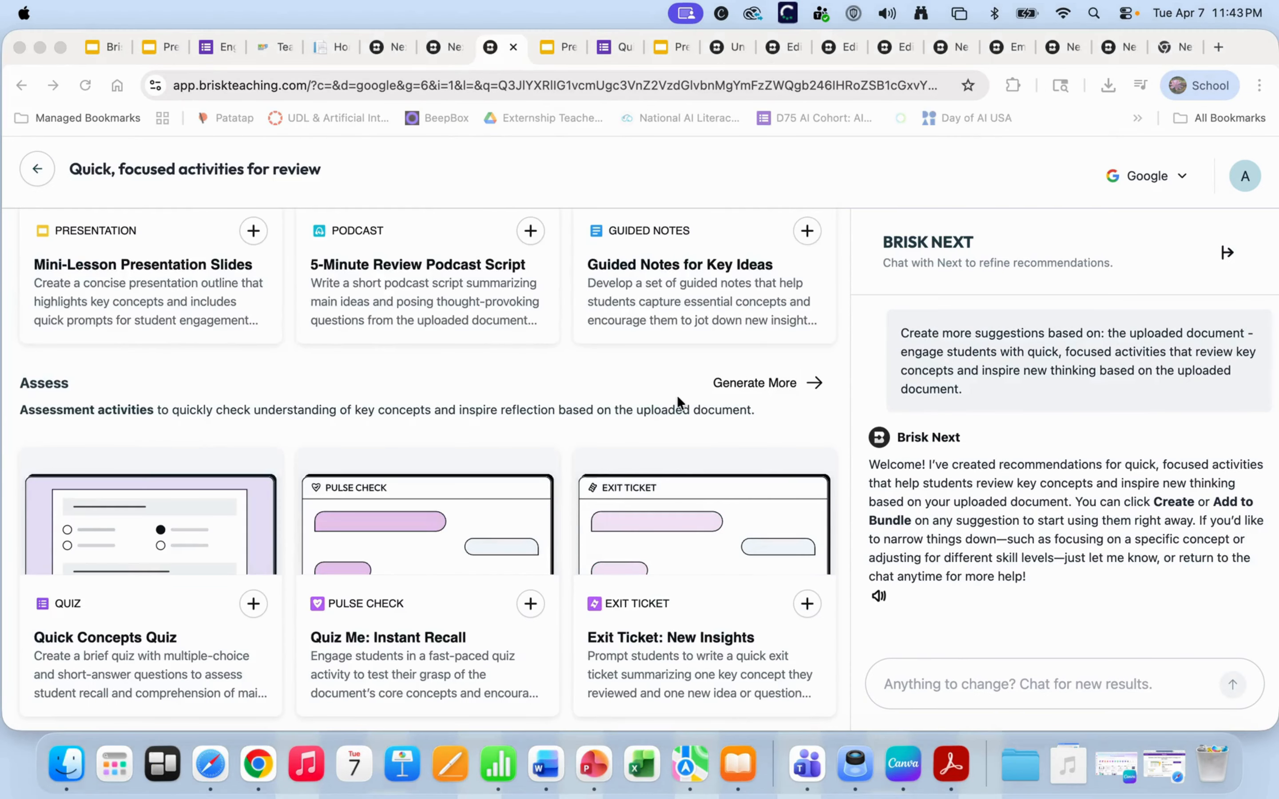
{"action": "scroll", "coordinate": [676, 395], "scroll_direction": "up", "scroll_amount": 4}
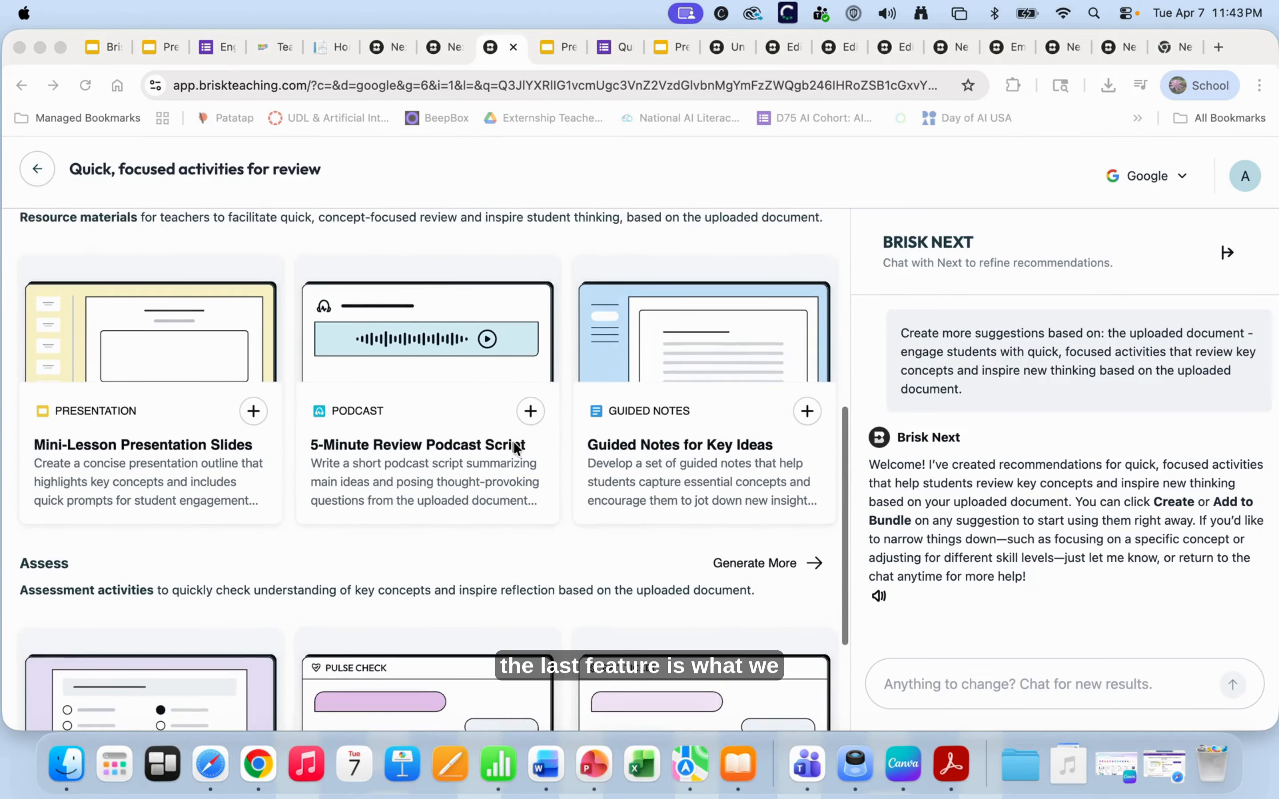
{"action": "scroll", "coordinate": [514, 441], "scroll_direction": "up", "scroll_amount": 5}
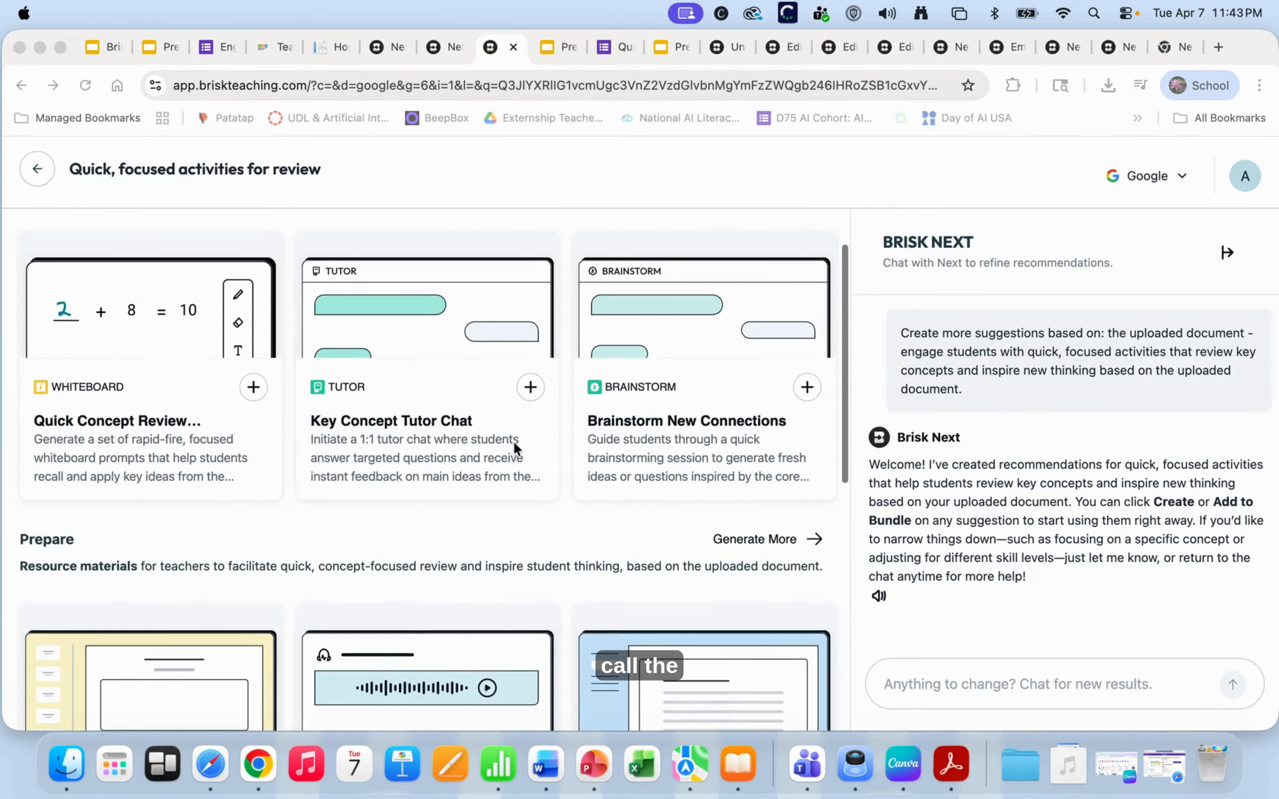
{"action": "scroll", "coordinate": [506, 426], "scroll_direction": "up", "scroll_amount": 2}
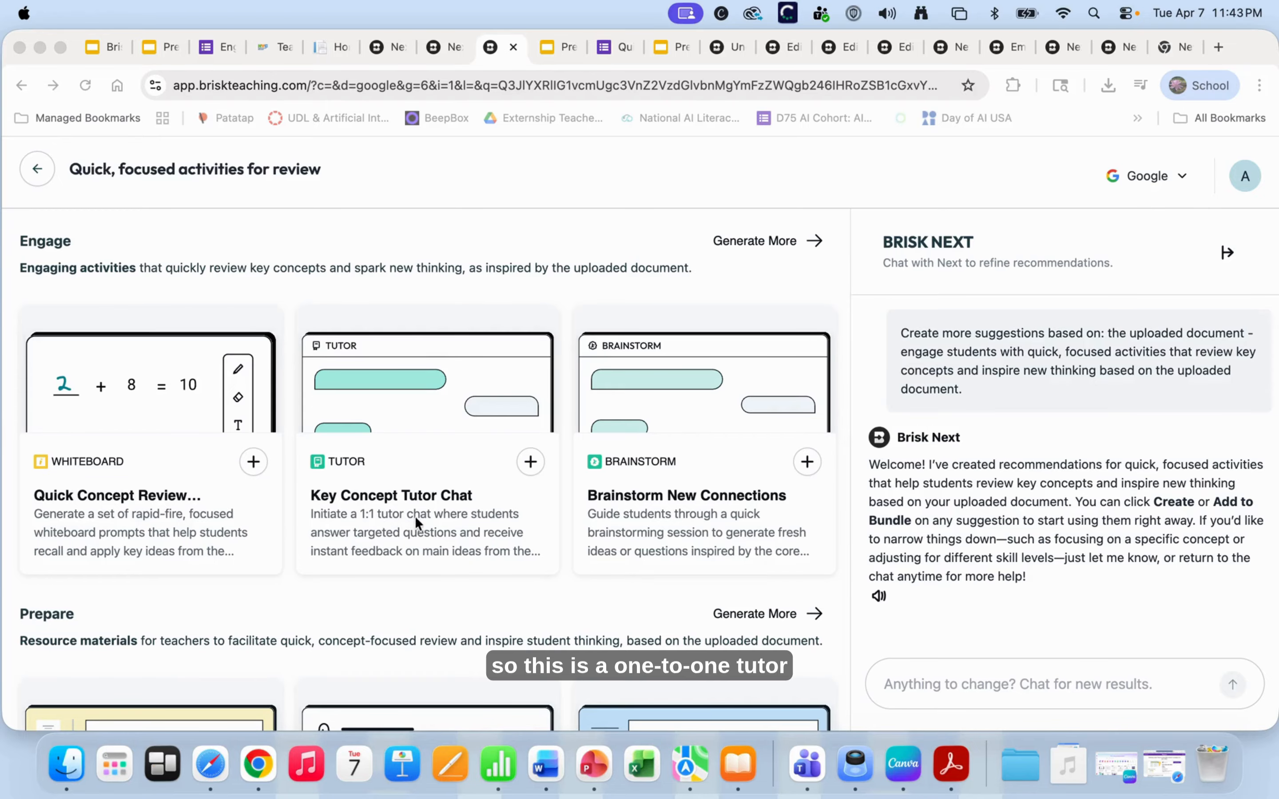
{"action": "left_click", "coordinate": [446, 519]}
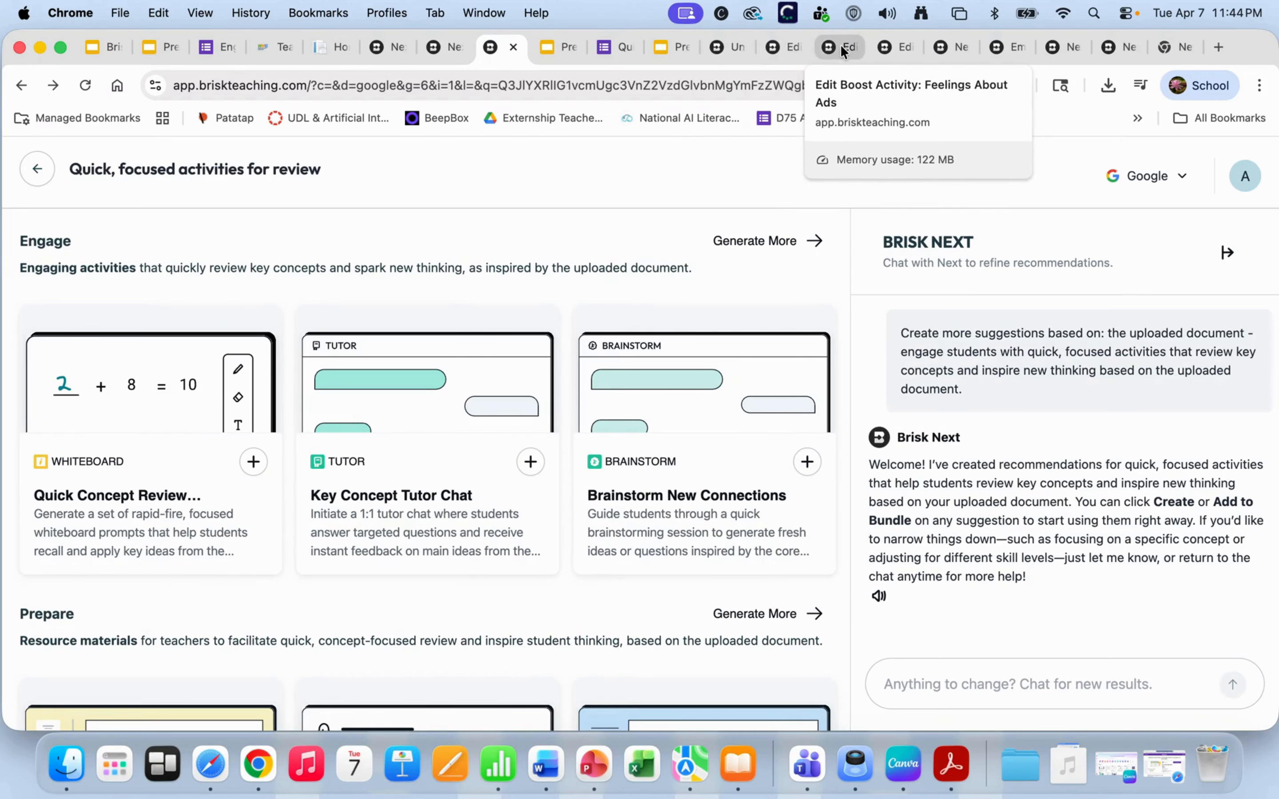
{"action": "left_click", "coordinate": [949, 49]}
{"action": "left_click", "coordinate": [1007, 48]}
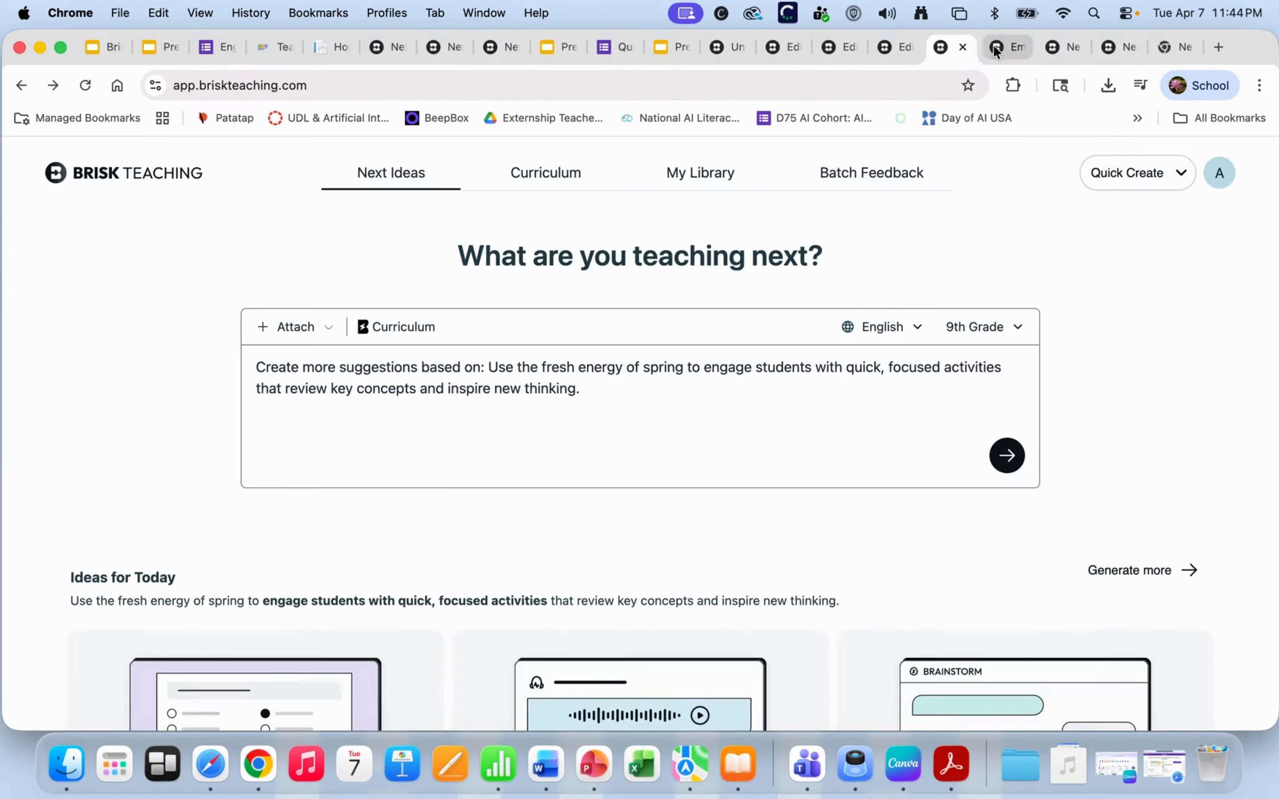
{"action": "left_click", "coordinate": [1066, 47]}
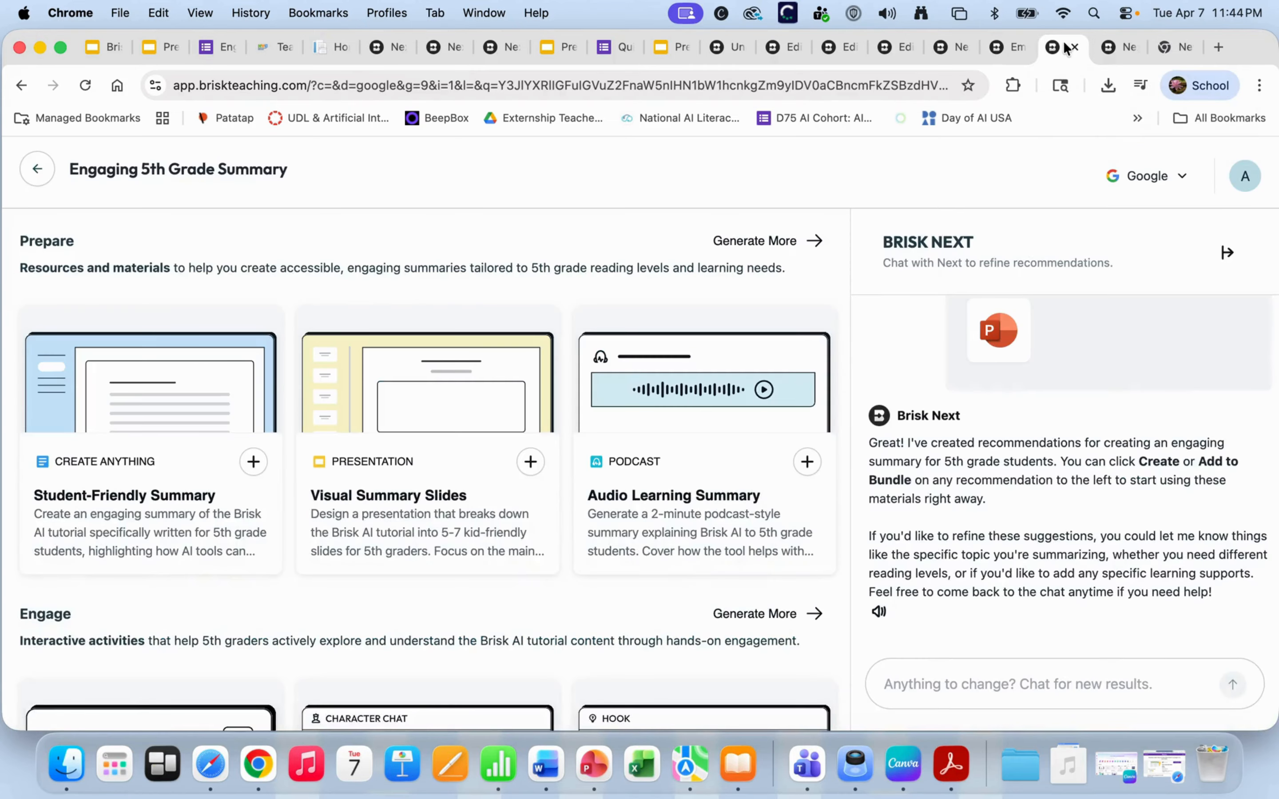
{"action": "left_click", "coordinate": [1127, 47]}
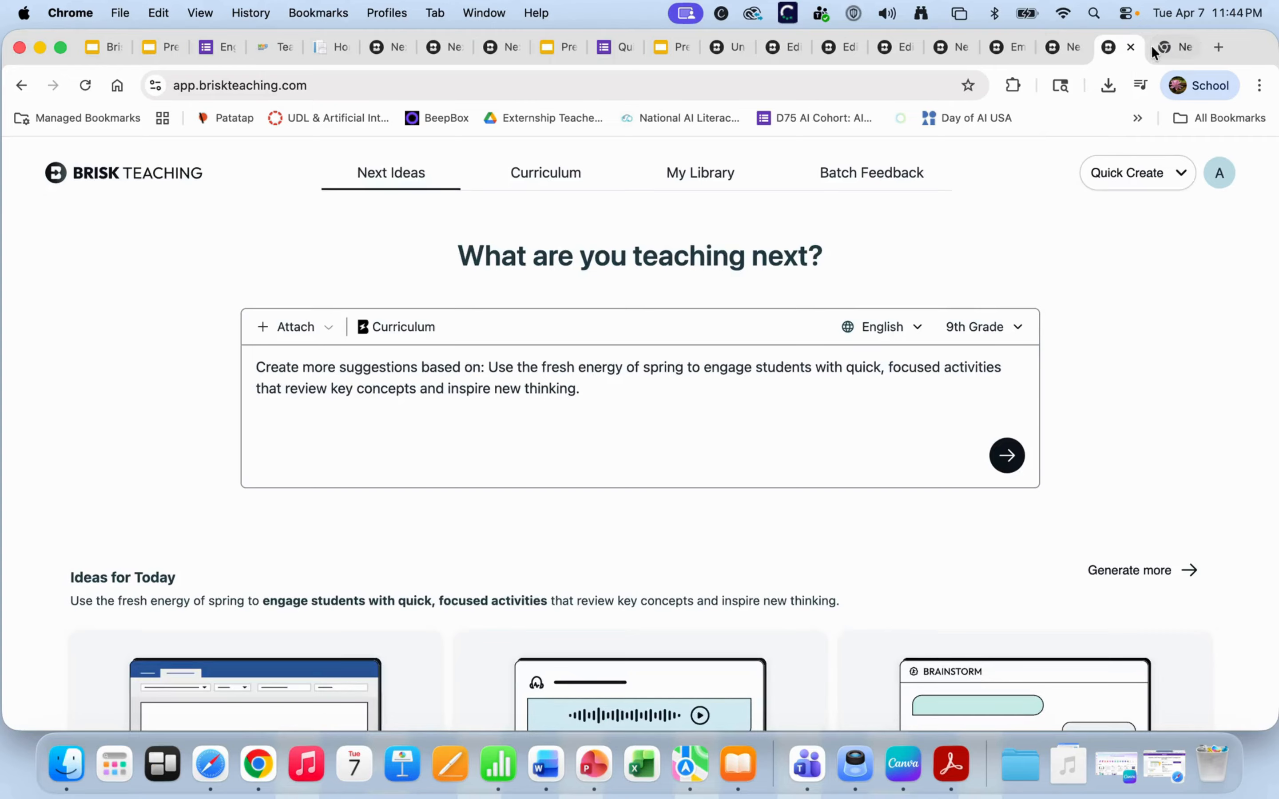
{"action": "left_click", "coordinate": [498, 47]}
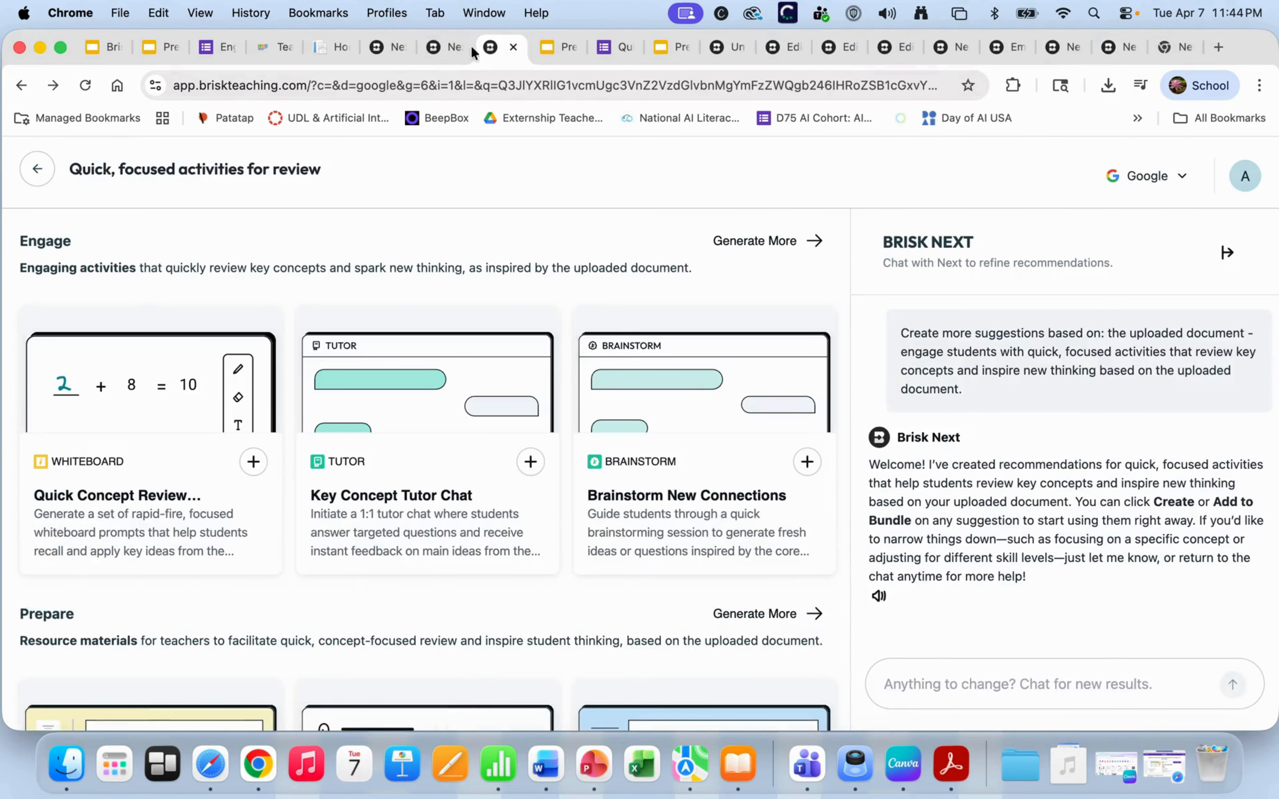
{"action": "left_click", "coordinate": [447, 49]}
- Switch to the Ad Spot Hunt activity tab and bring up its sharing options
{"action": "left_click", "coordinate": [381, 49]}
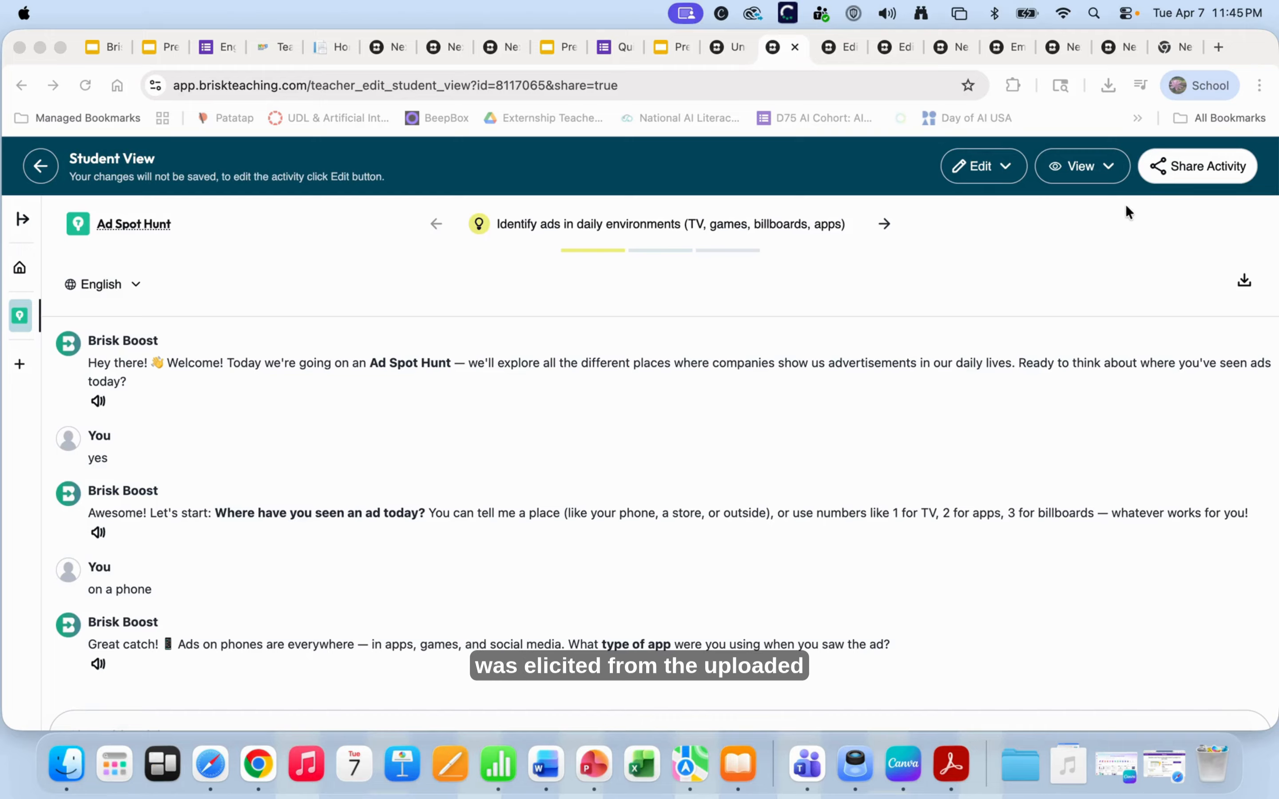
{"action": "left_click", "coordinate": [1158, 169]}
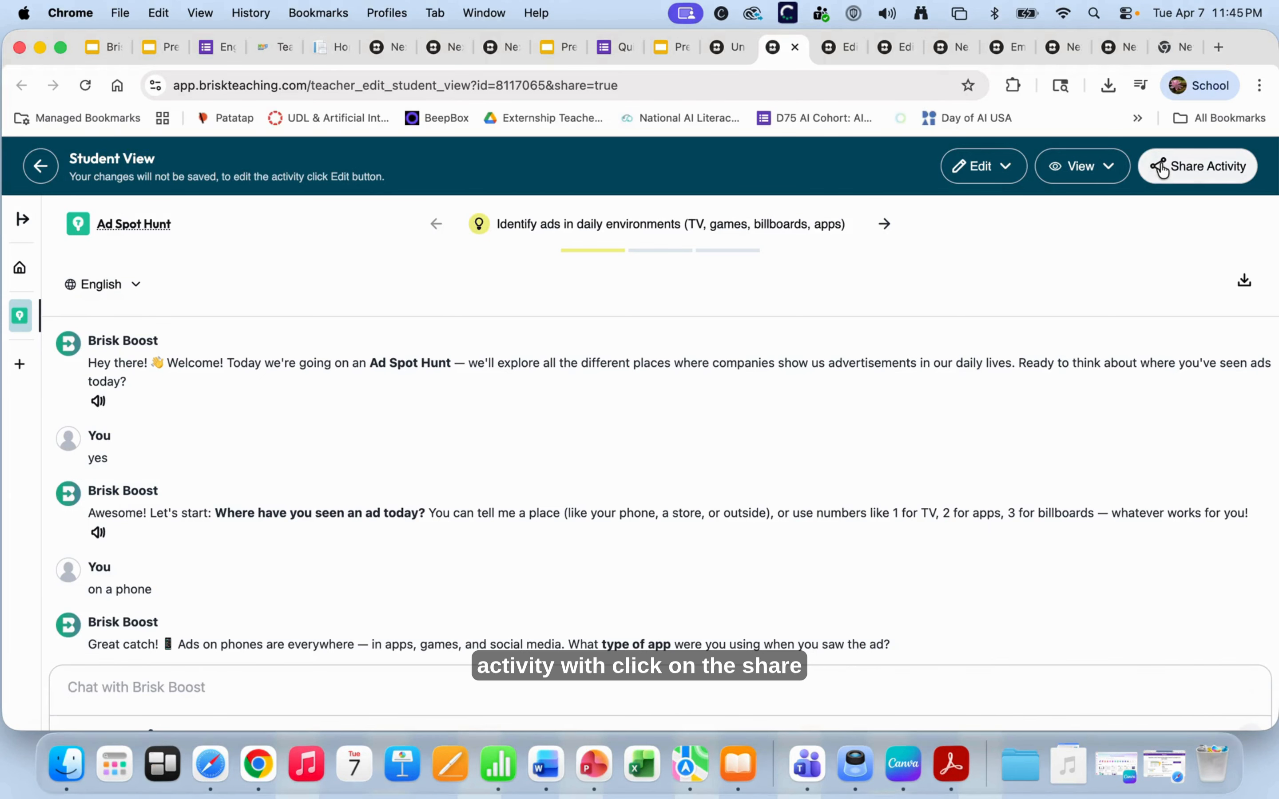
{"action": "left_click", "coordinate": [1160, 167]}
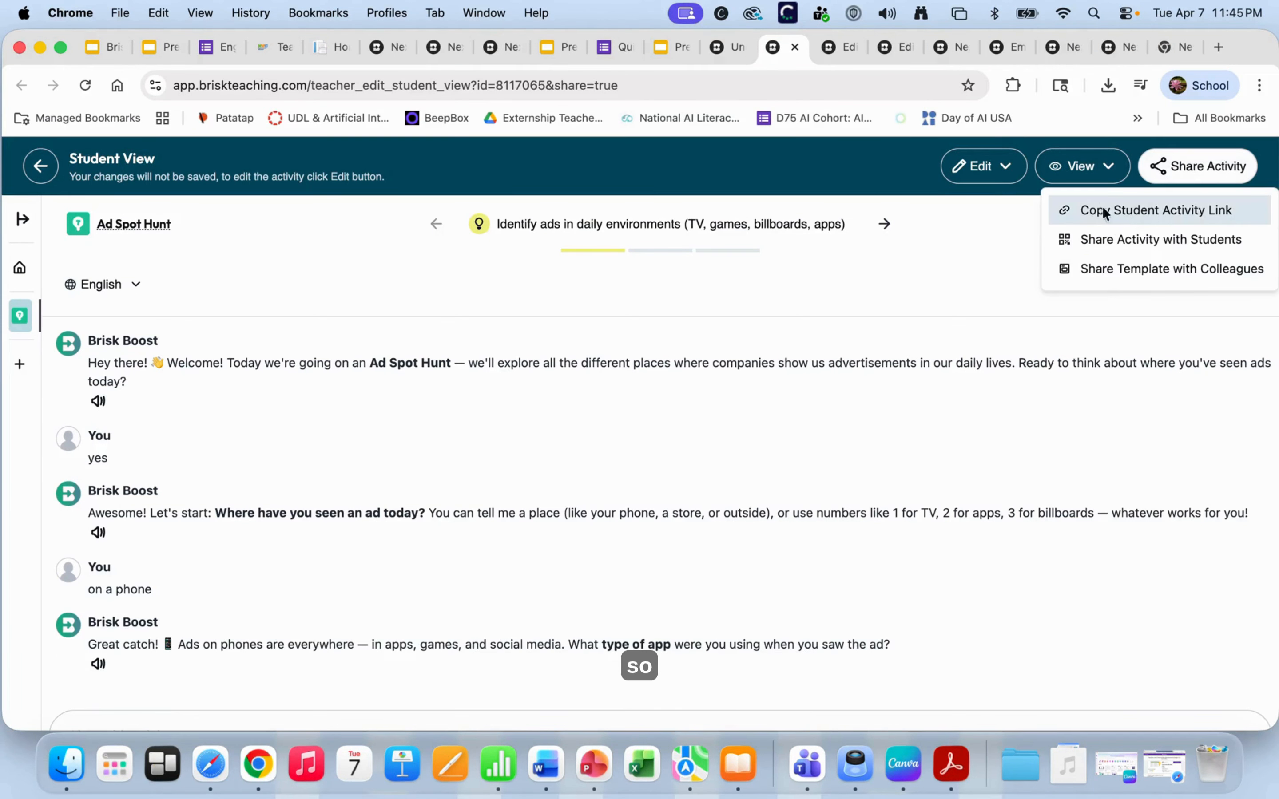
- Copy the Ad Spot Hunt student link, then view the access code and QR code and cancel
{"action": "left_click", "coordinate": [1074, 208]}
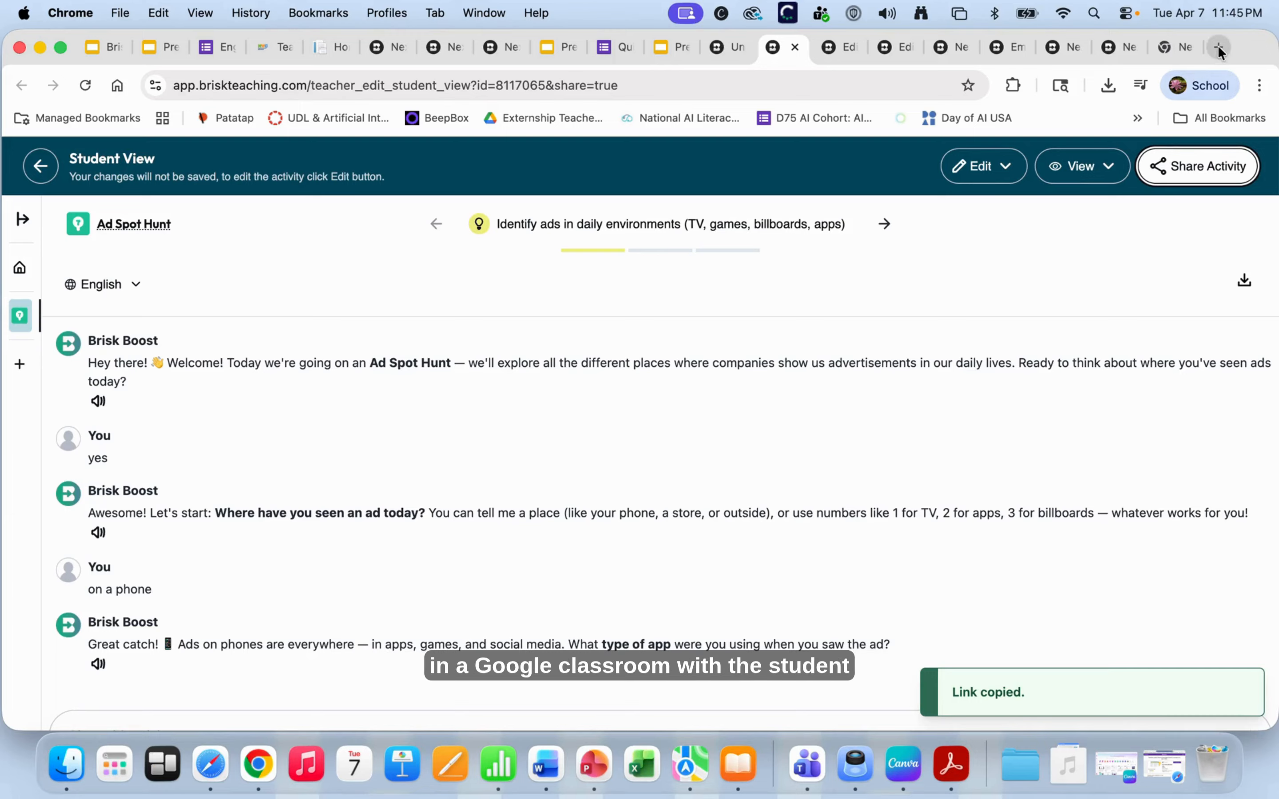
{"action": "left_click", "coordinate": [1160, 170]}
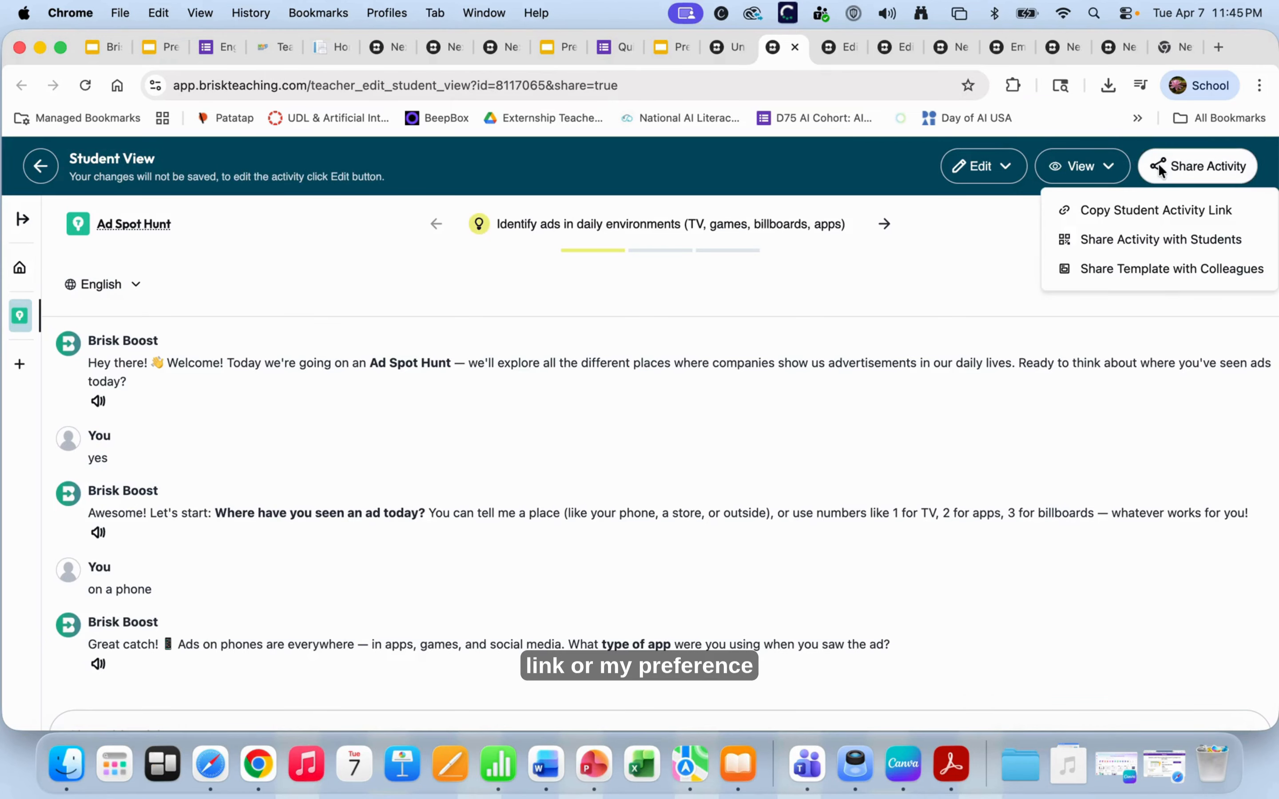
{"action": "left_click", "coordinate": [1112, 239]}
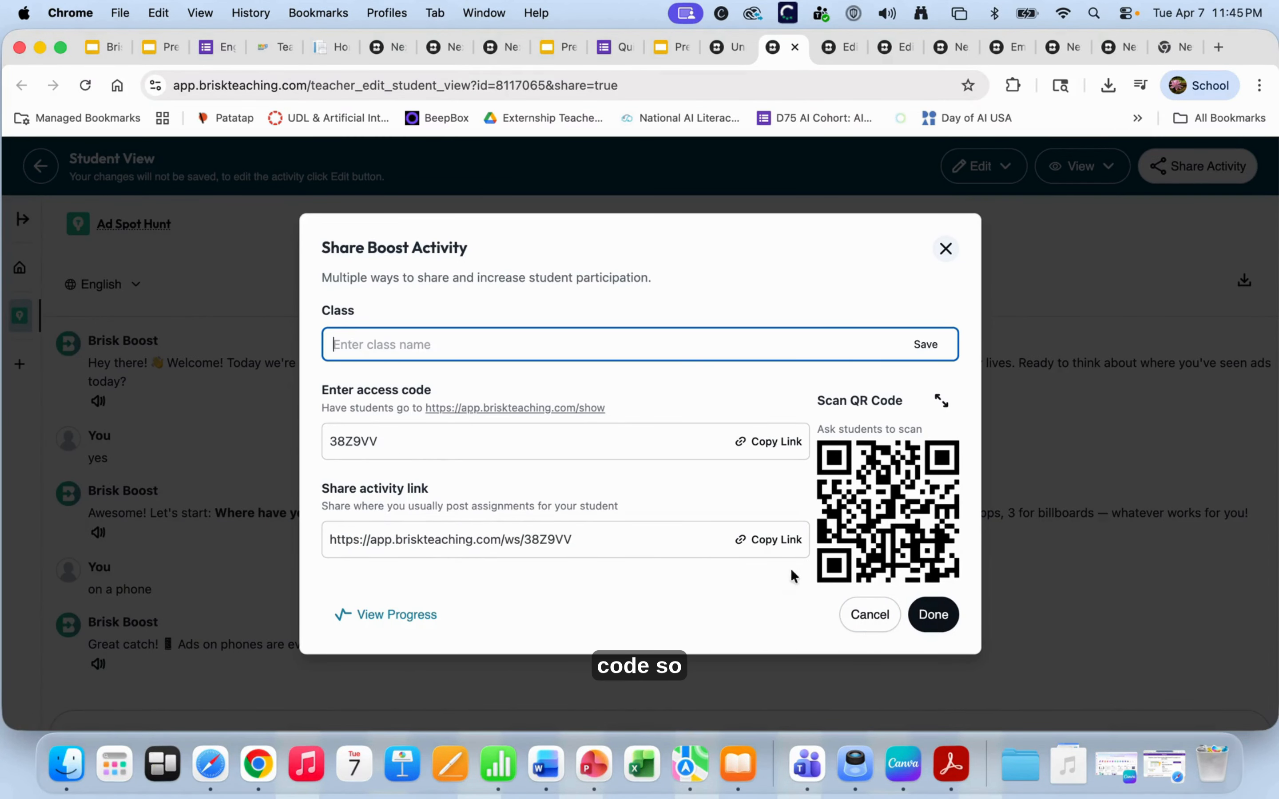
{"action": "left_click", "coordinate": [875, 619]}
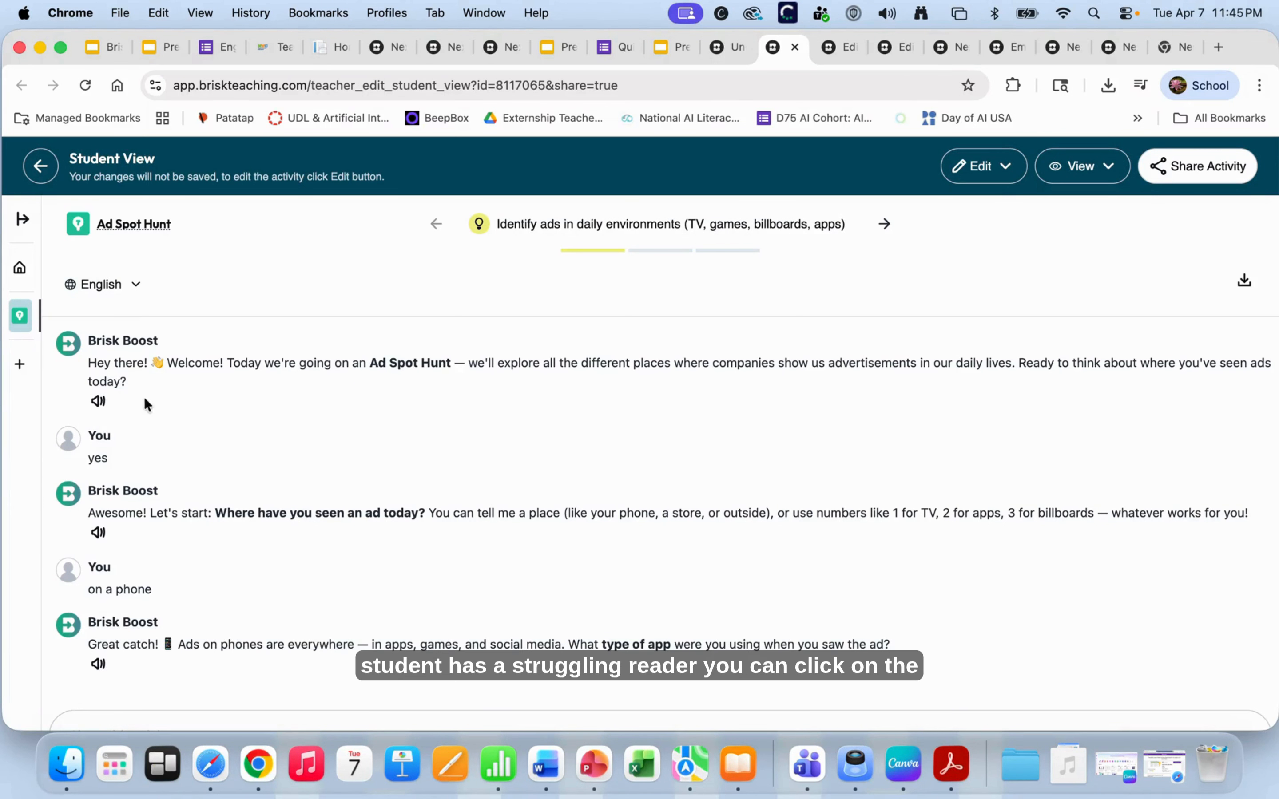
- Play and stop the first tutor message aloud, then advance the preview to the third goal
{"action": "left_click", "coordinate": [98, 403]}
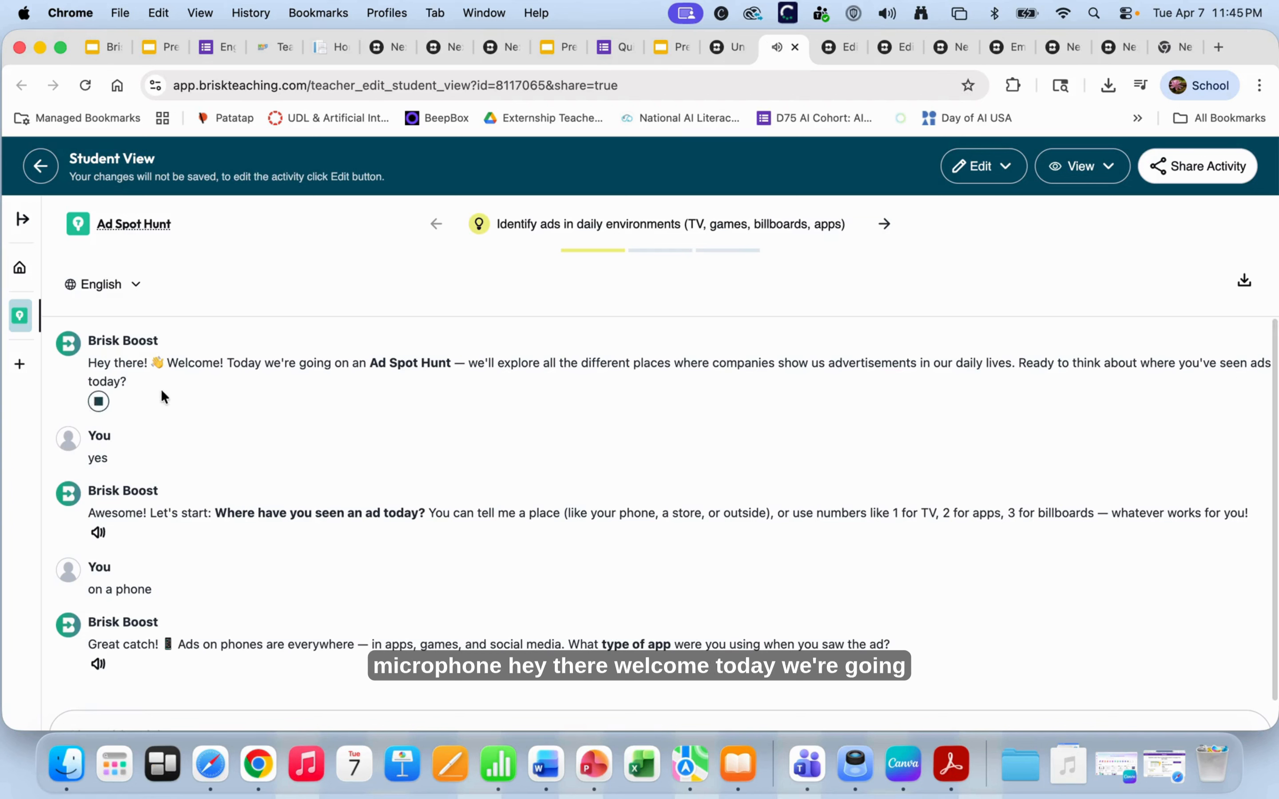
{"action": "left_click", "coordinate": [99, 403]}
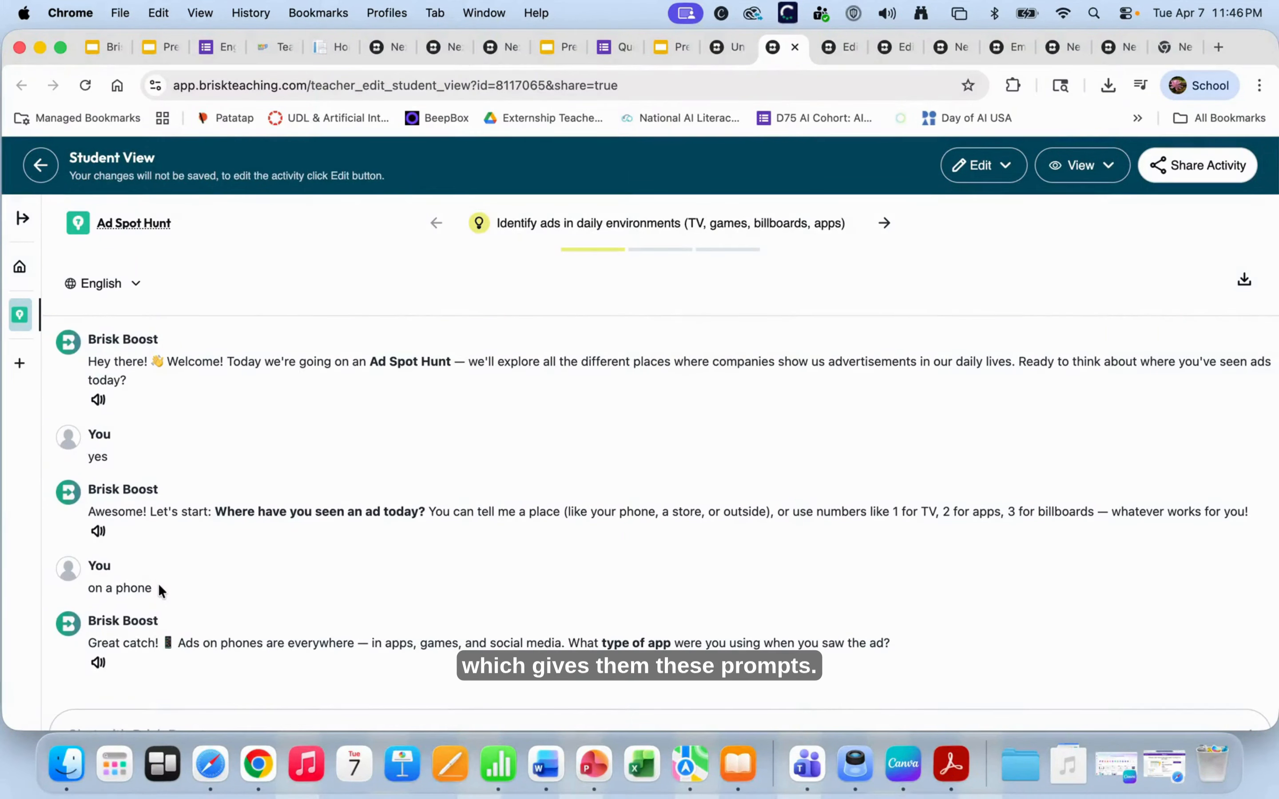
{"action": "left_click", "coordinate": [885, 223]}
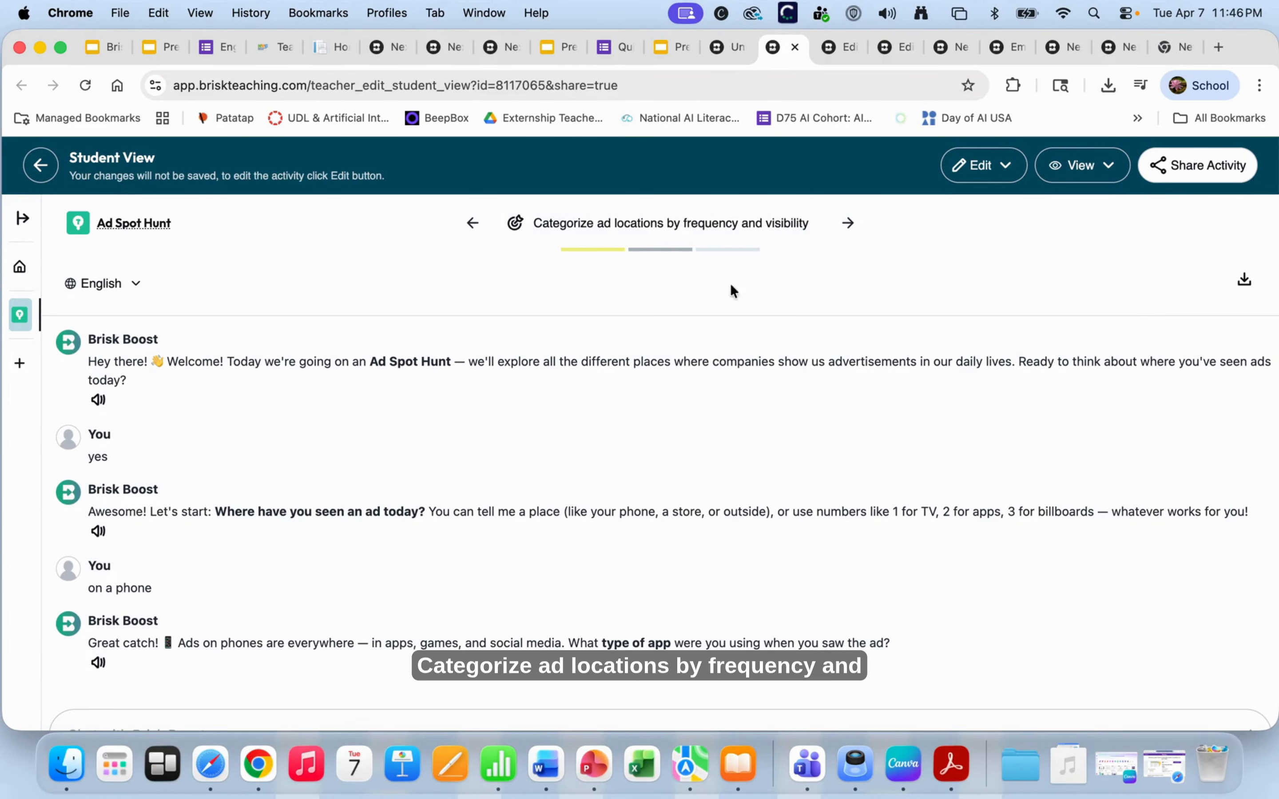
{"action": "scroll", "coordinate": [217, 679], "scroll_direction": "down", "scroll_amount": 2}
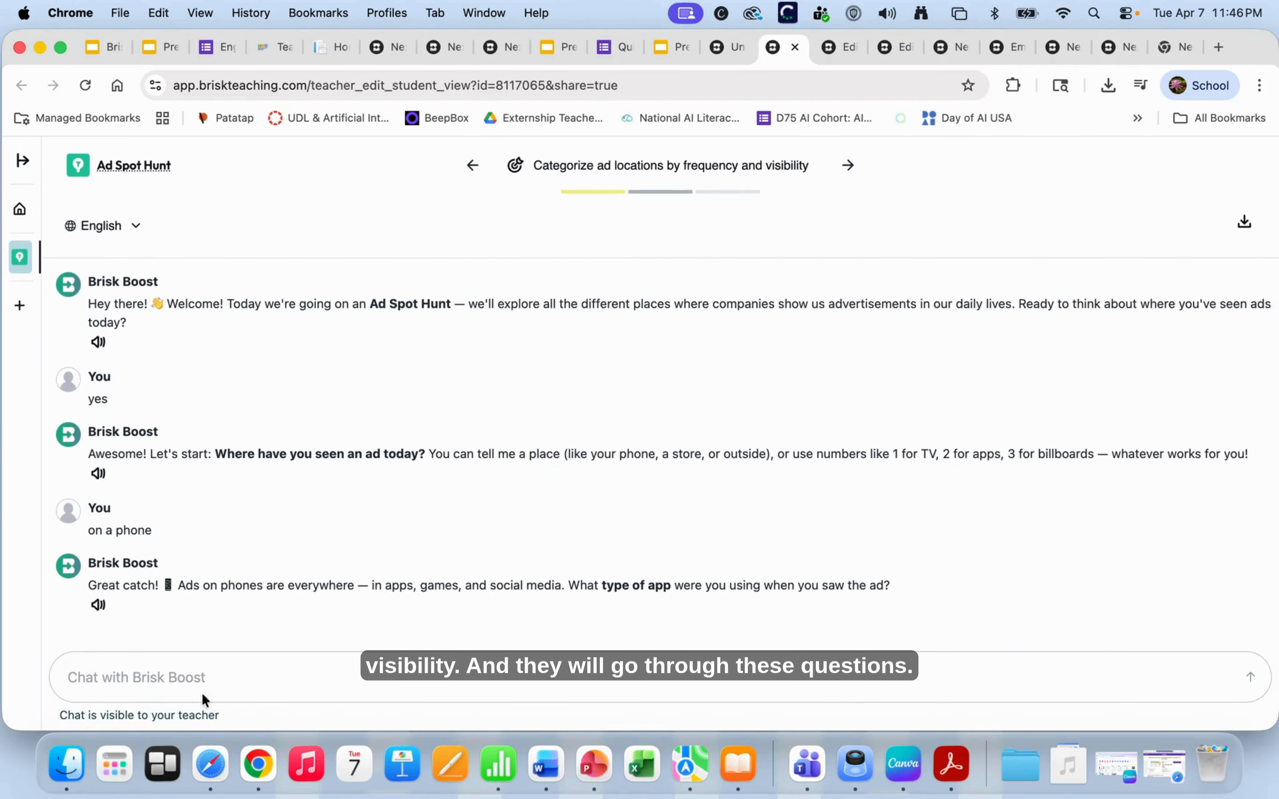
{"action": "left_click", "coordinate": [848, 166]}
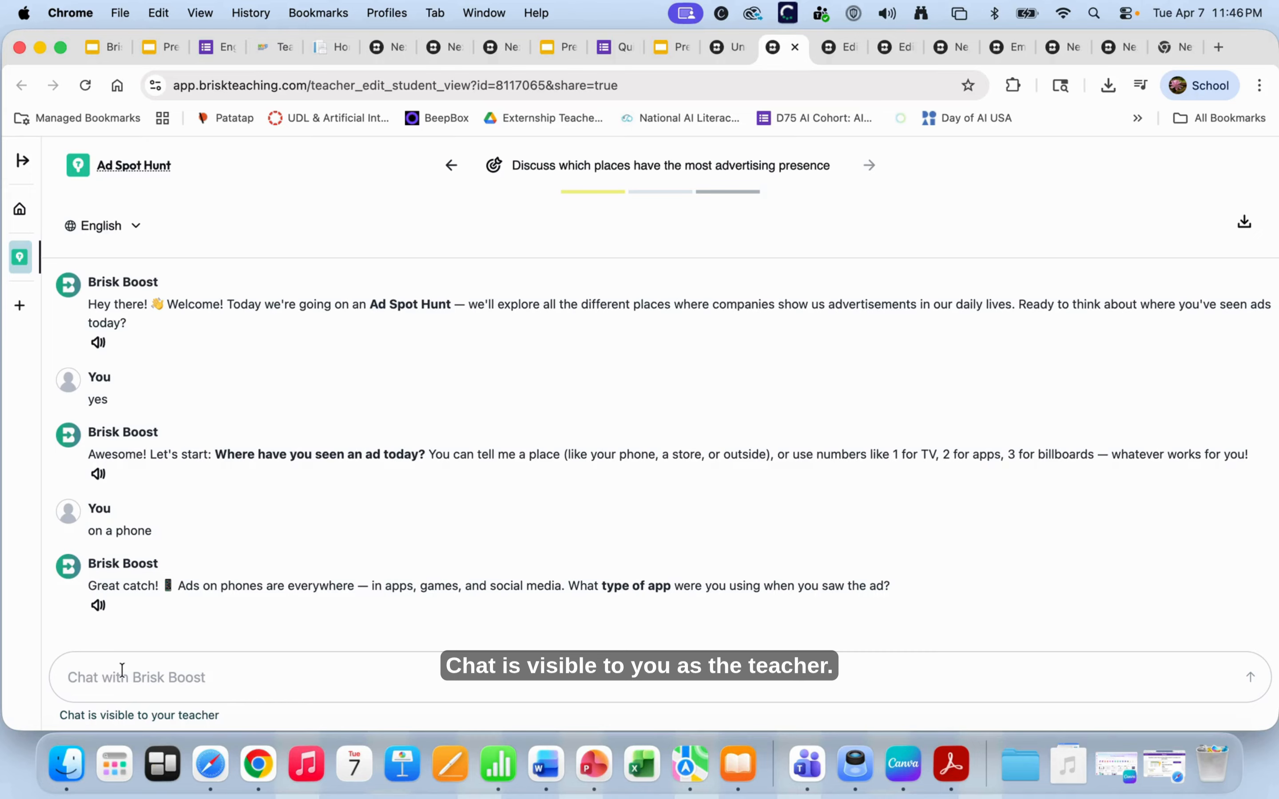
{"action": "scroll", "coordinate": [130, 328], "scroll_direction": "up", "scroll_amount": 2}
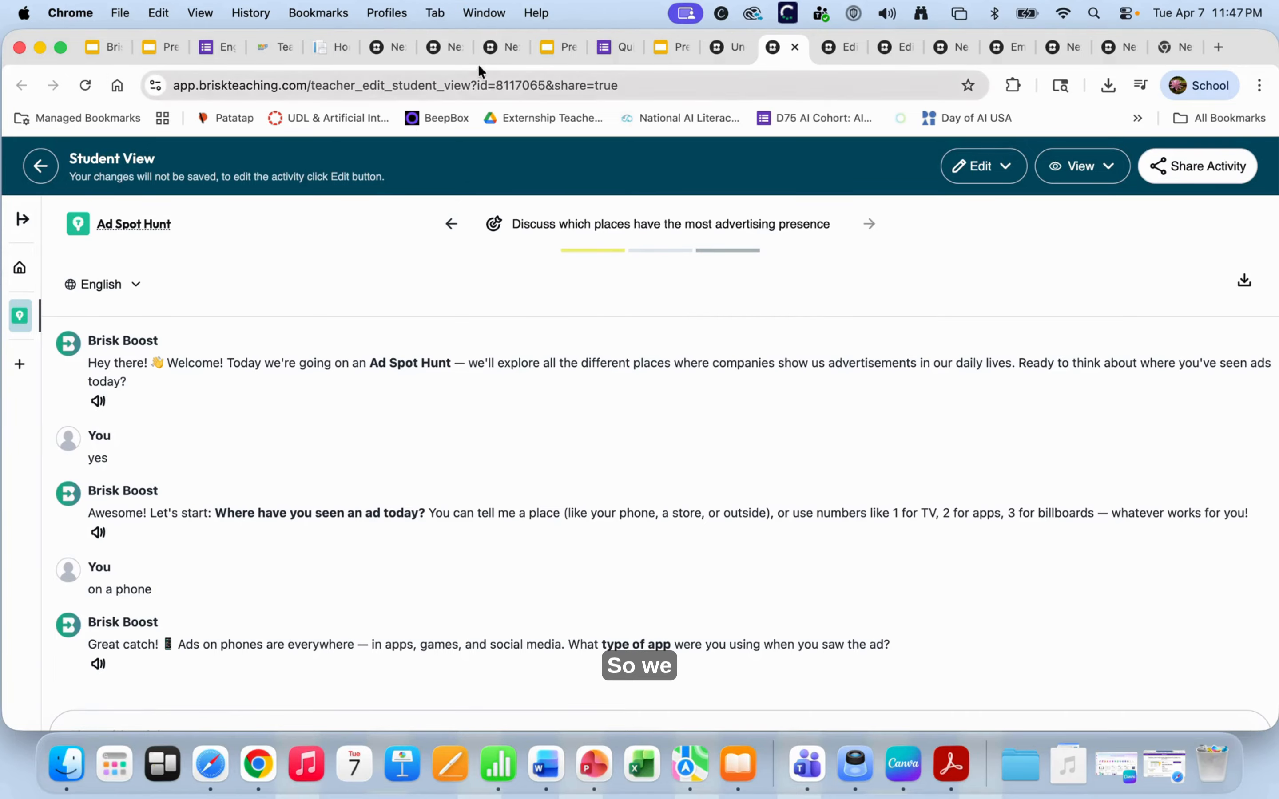
- Return to the review suggestions tab and customize the Key Concept Tutor Chat suggestion
{"action": "left_click", "coordinate": [490, 47]}
{"action": "scroll", "coordinate": [369, 543], "scroll_direction": "down", "scroll_amount": 1}
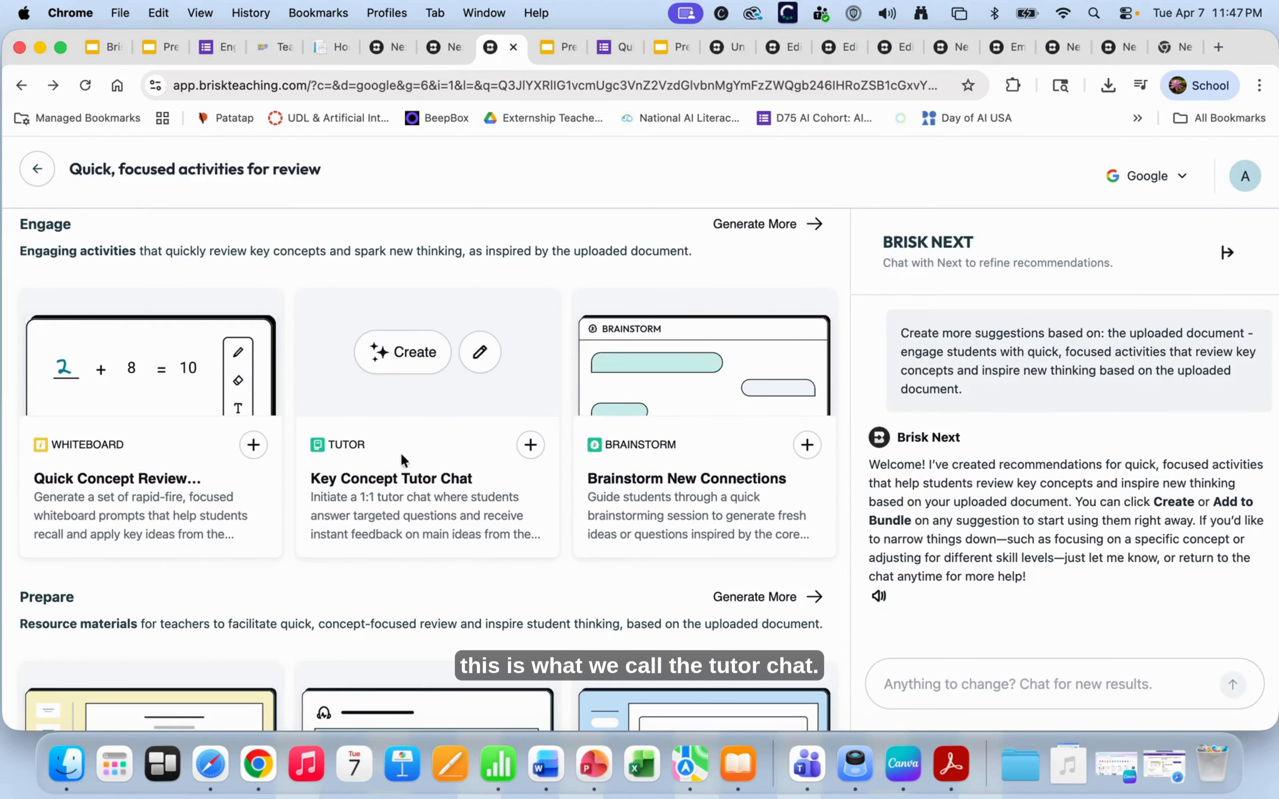
{"action": "scroll", "coordinate": [410, 466], "scroll_direction": "up", "scroll_amount": 2}
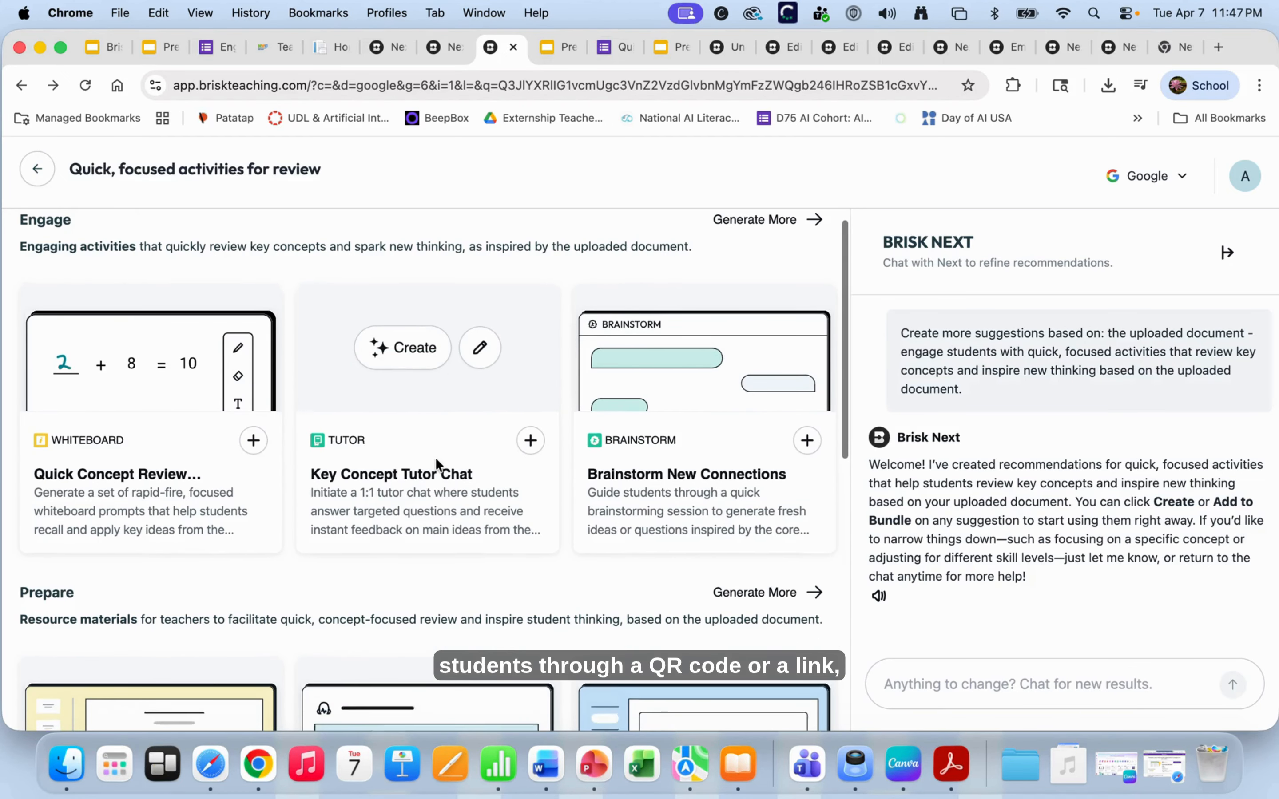
{"action": "scroll", "coordinate": [435, 457], "scroll_direction": "down", "scroll_amount": 2}
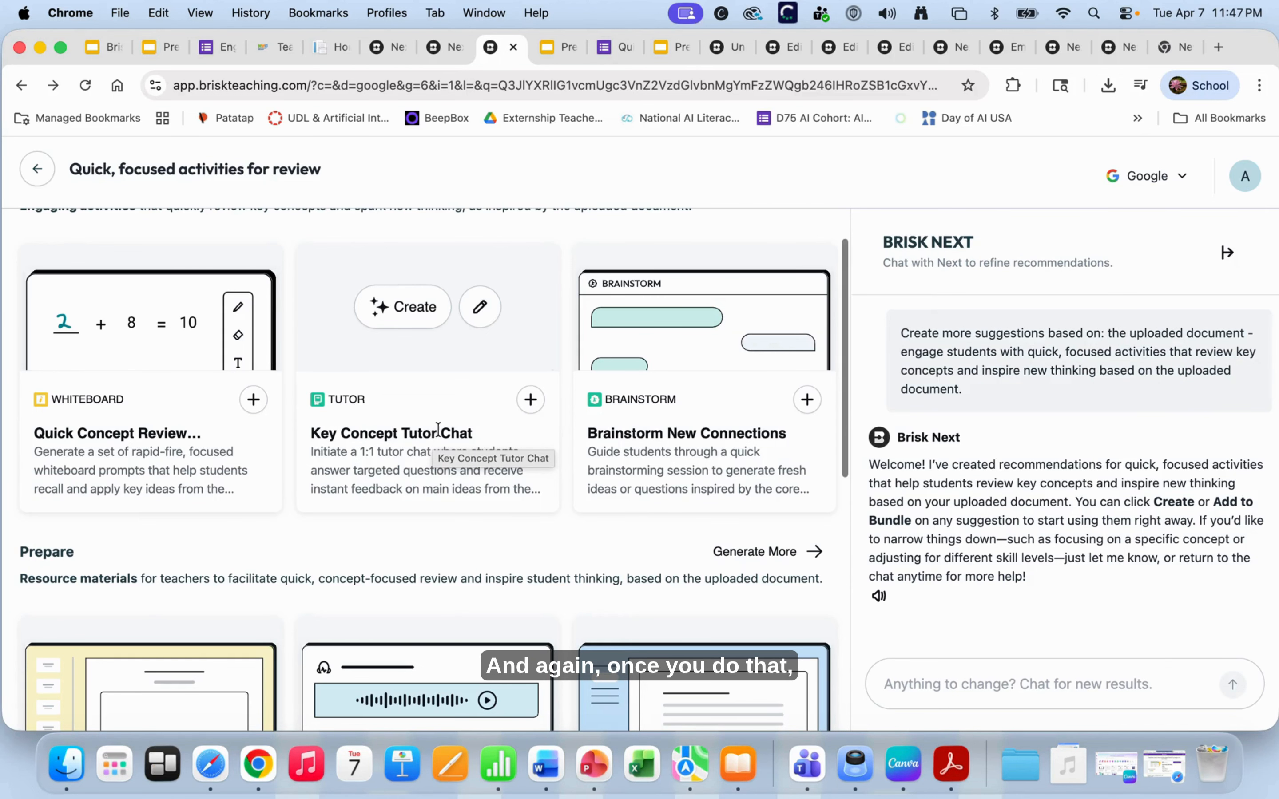
{"action": "left_click", "coordinate": [481, 309]}
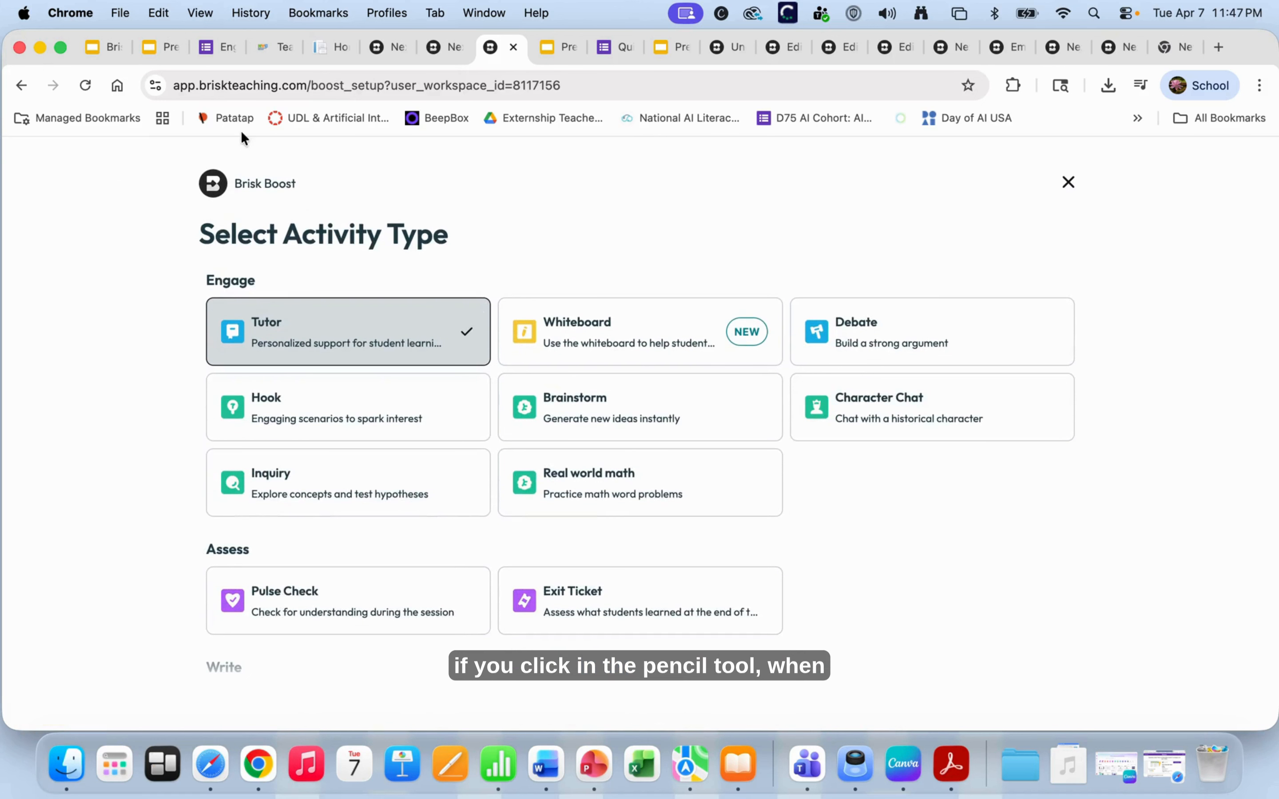
- Flip through the open Brisk tabs, ending on the Boost activity type choices
{"action": "left_click", "coordinate": [416, 51]}
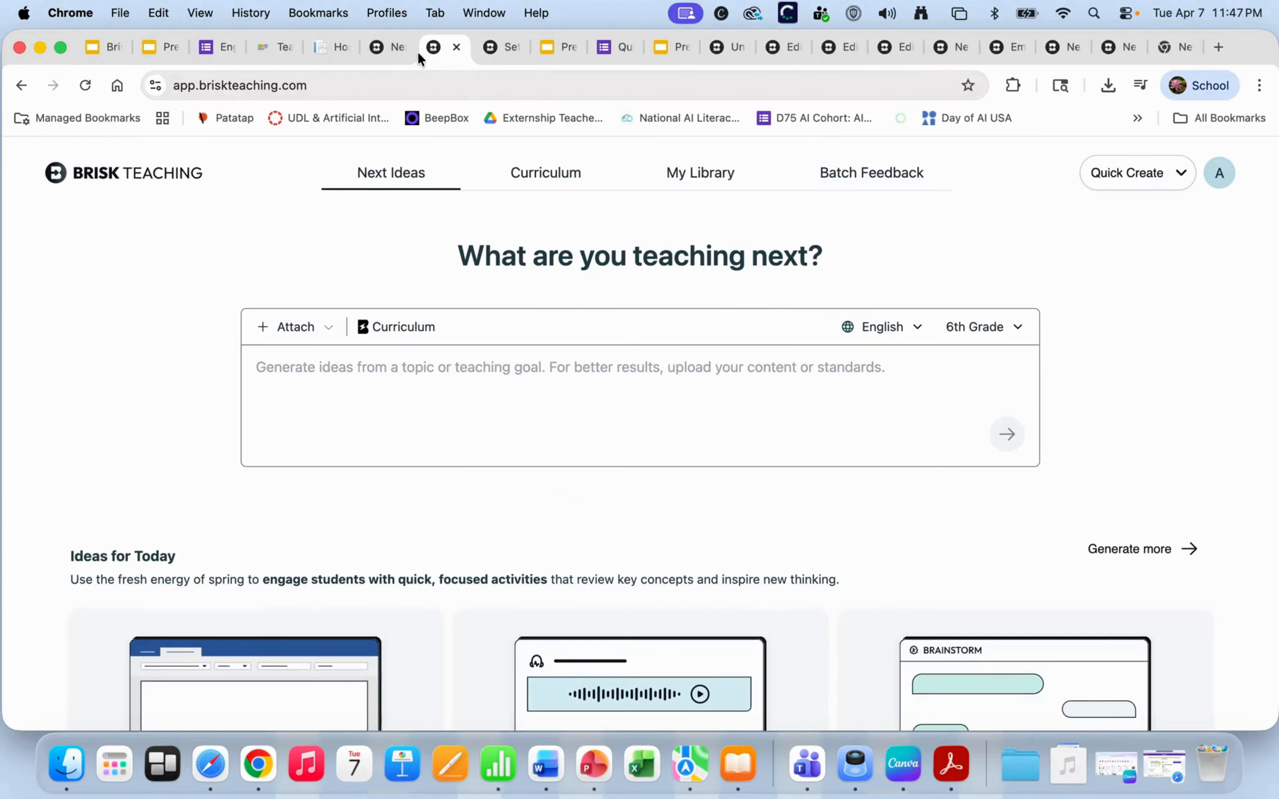
{"action": "left_click", "coordinate": [503, 51]}
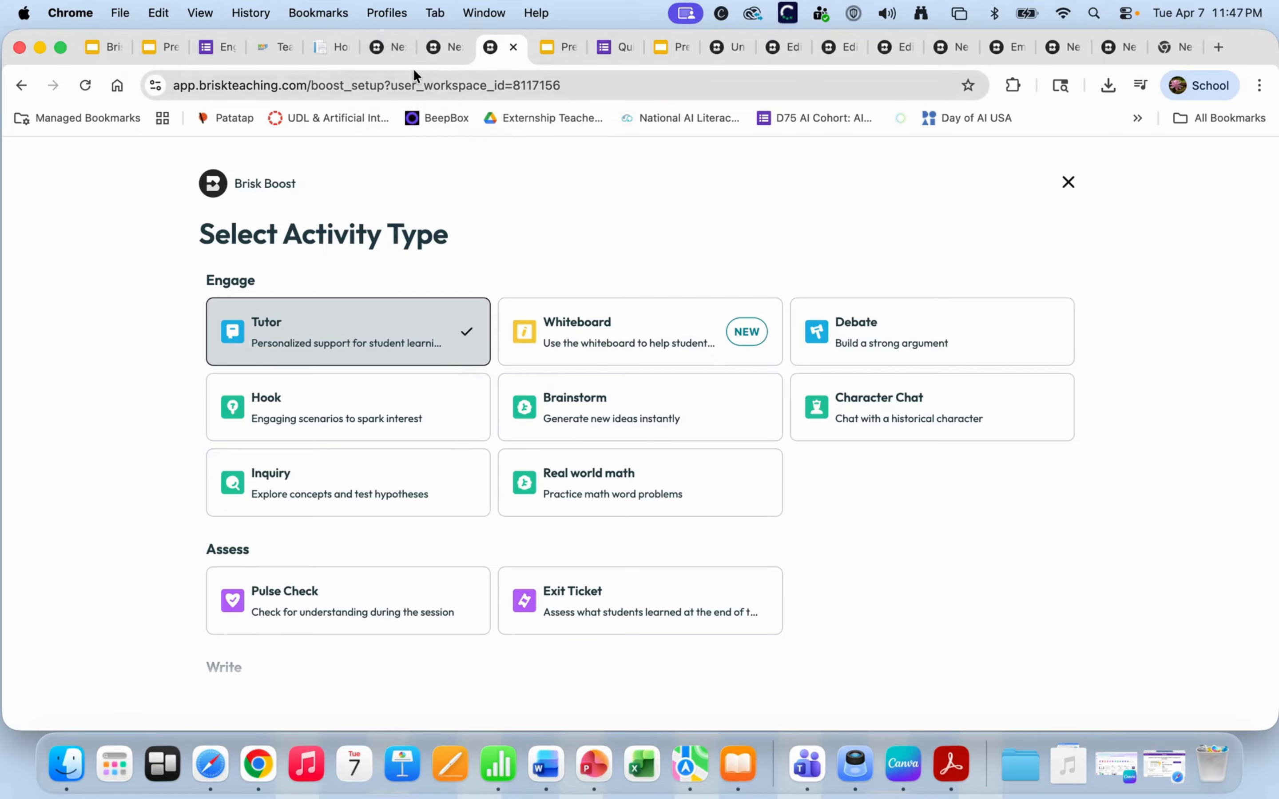
{"action": "left_click", "coordinate": [412, 50]}
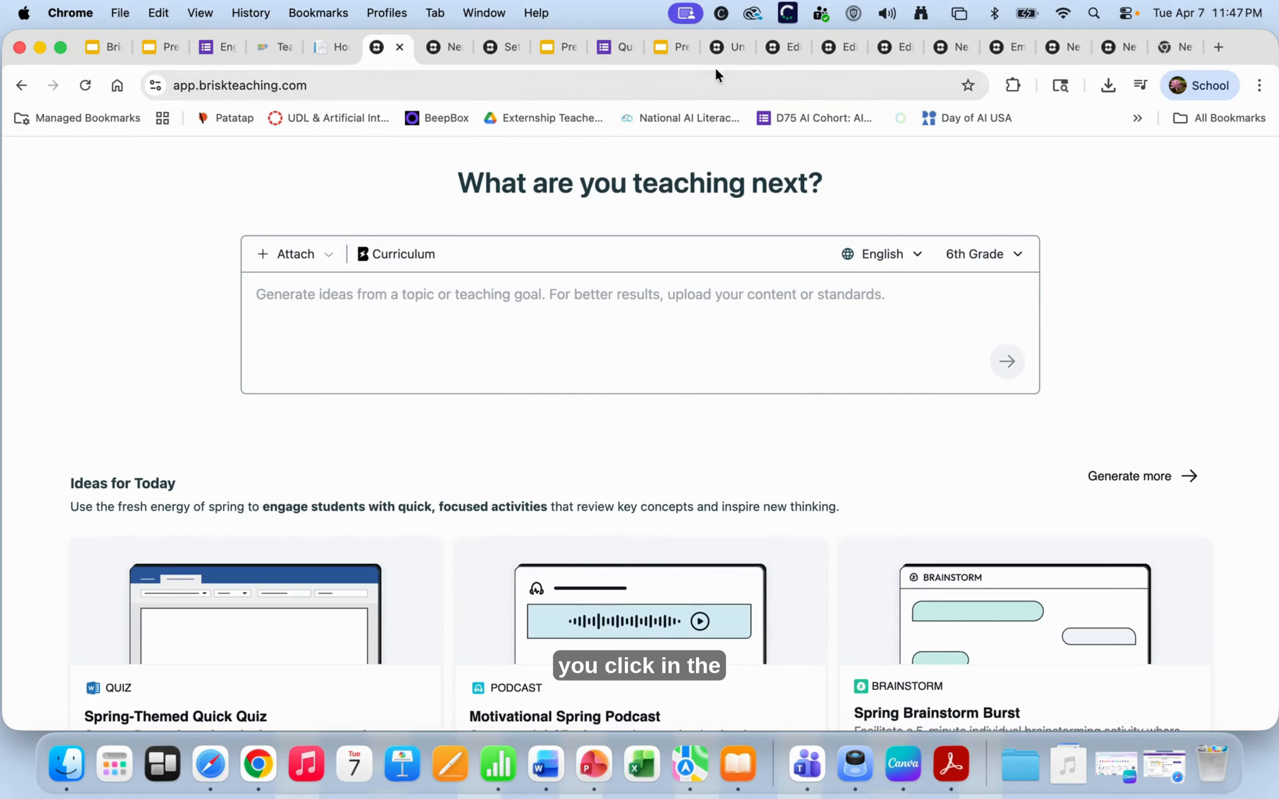
{"action": "left_click", "coordinate": [729, 47]}
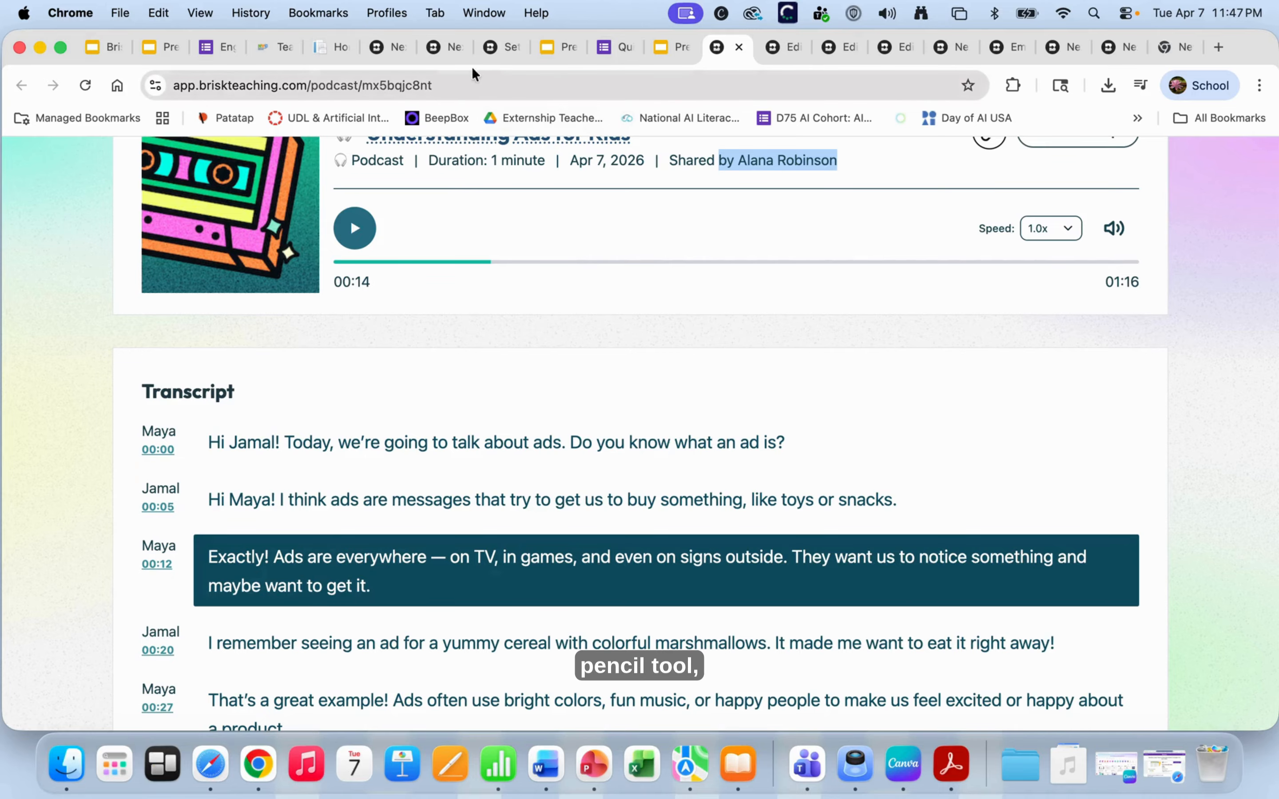
{"action": "left_click", "coordinate": [381, 46]}
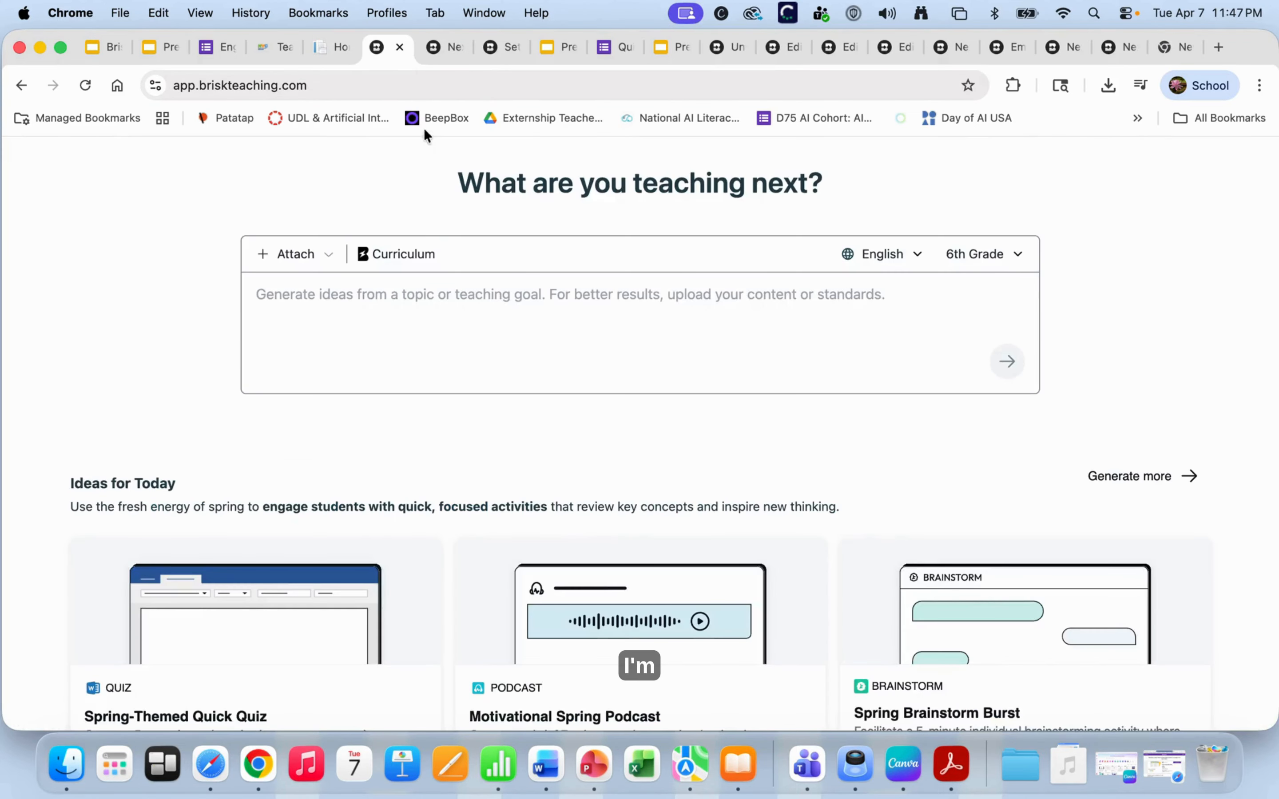
{"action": "left_click", "coordinate": [443, 48]}
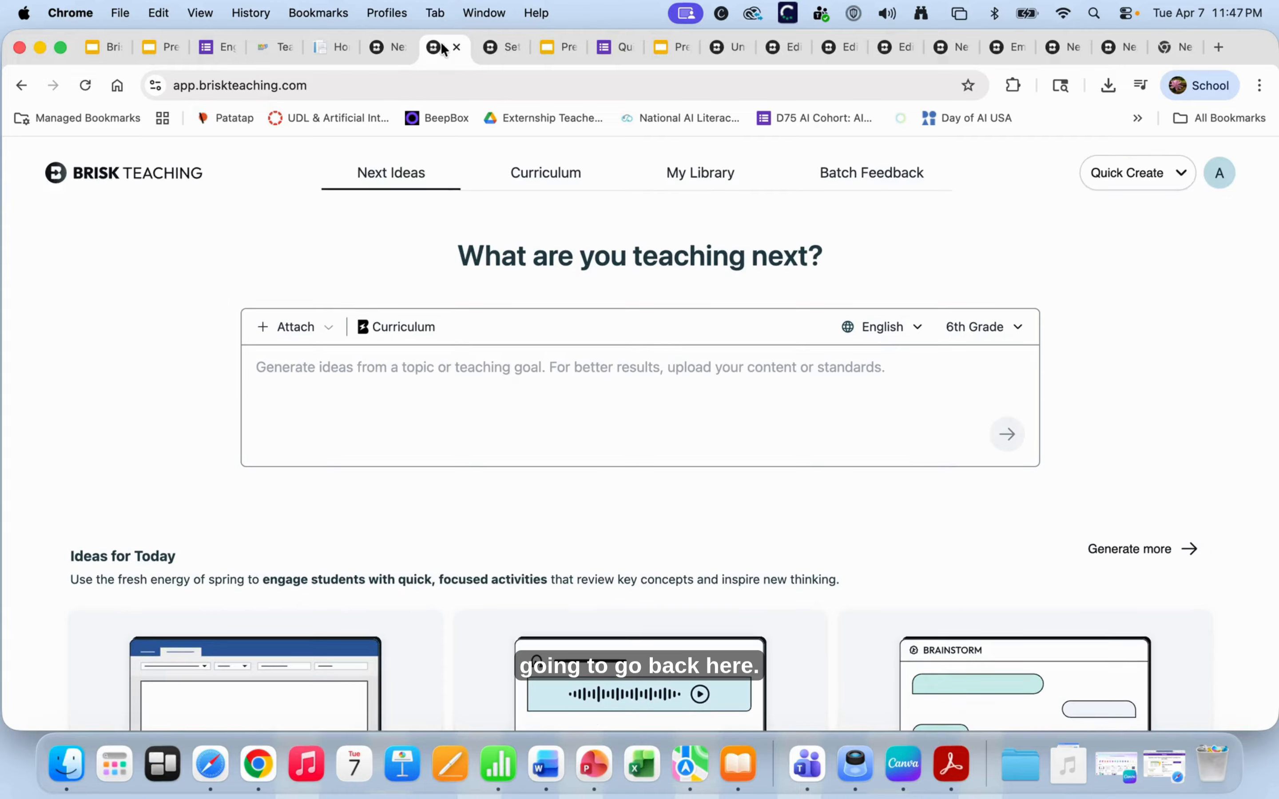
{"action": "left_click", "coordinate": [503, 50]}
- Review the Tutor activity setup form, then return to the What are you teaching next? page
{"action": "left_click", "coordinate": [334, 323]}
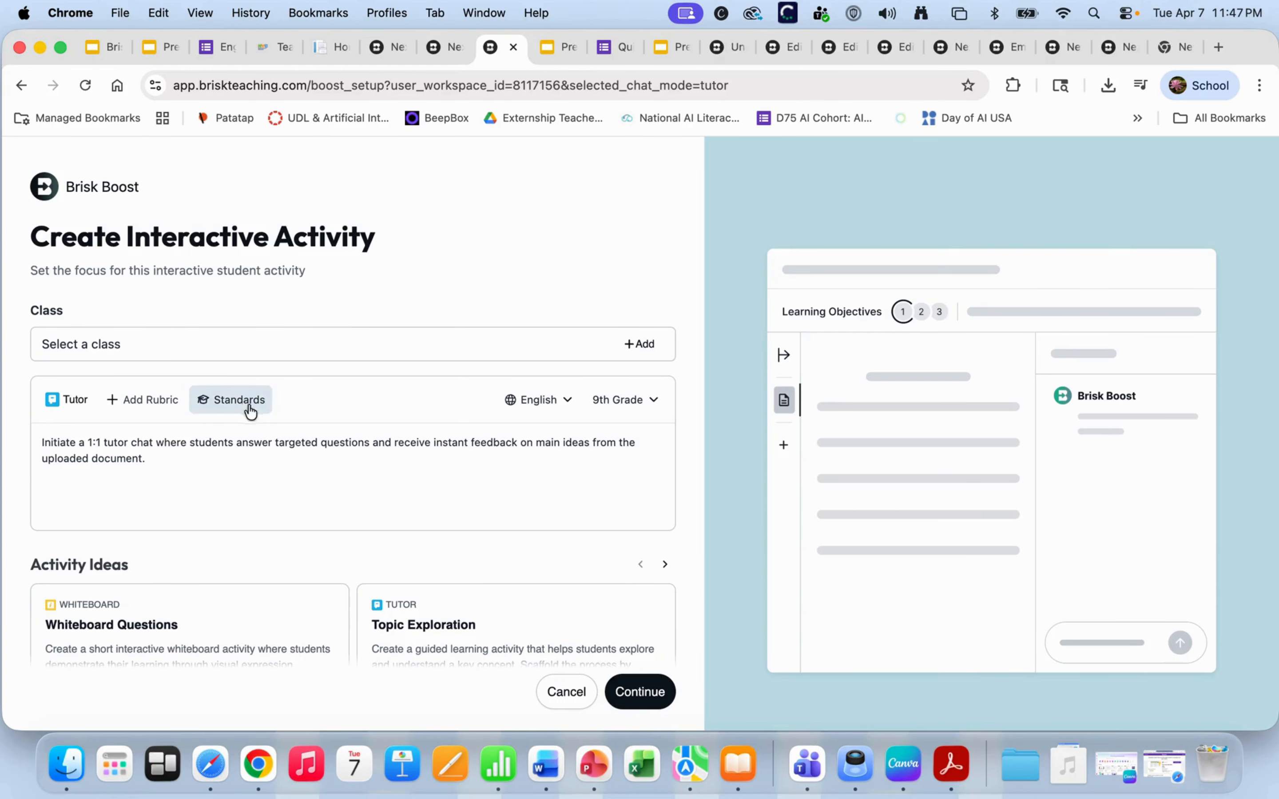
{"action": "scroll", "coordinate": [217, 517], "scroll_direction": "down", "scroll_amount": 2}
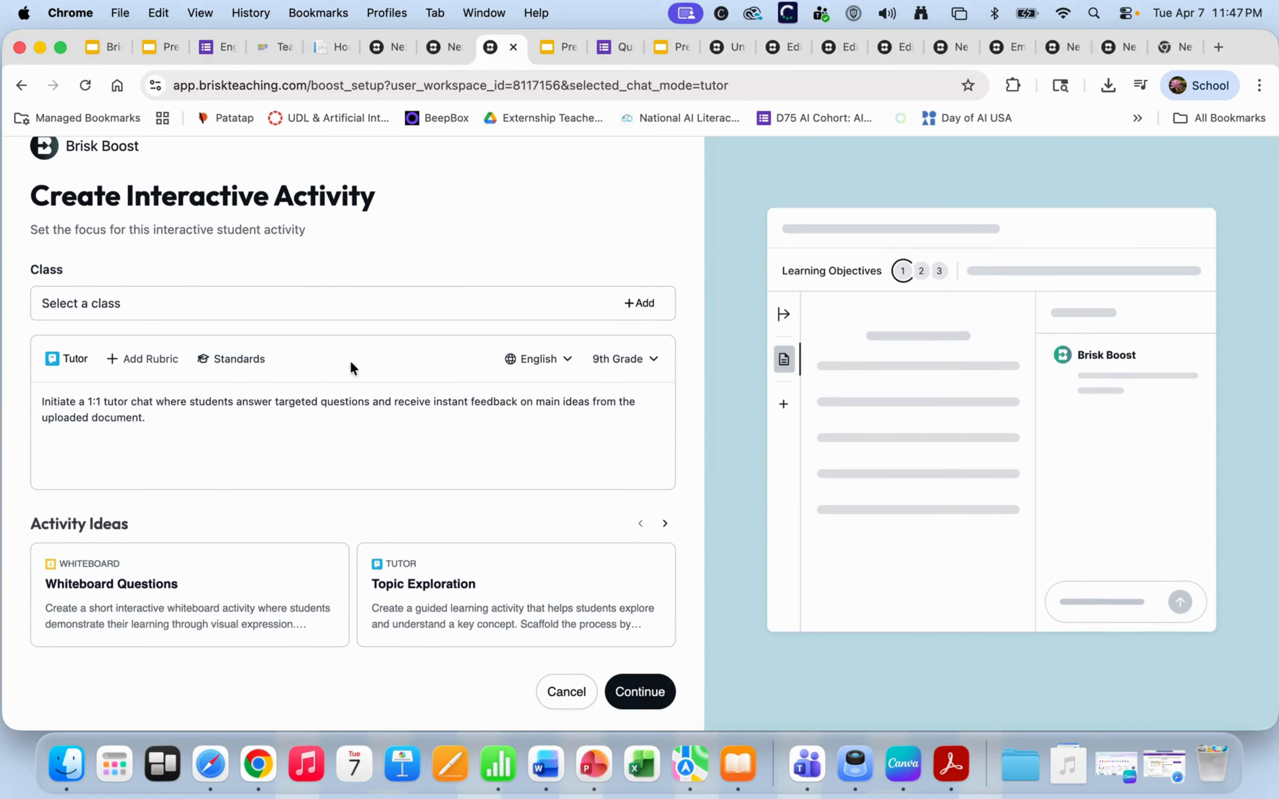
{"action": "left_click", "coordinate": [79, 362]}
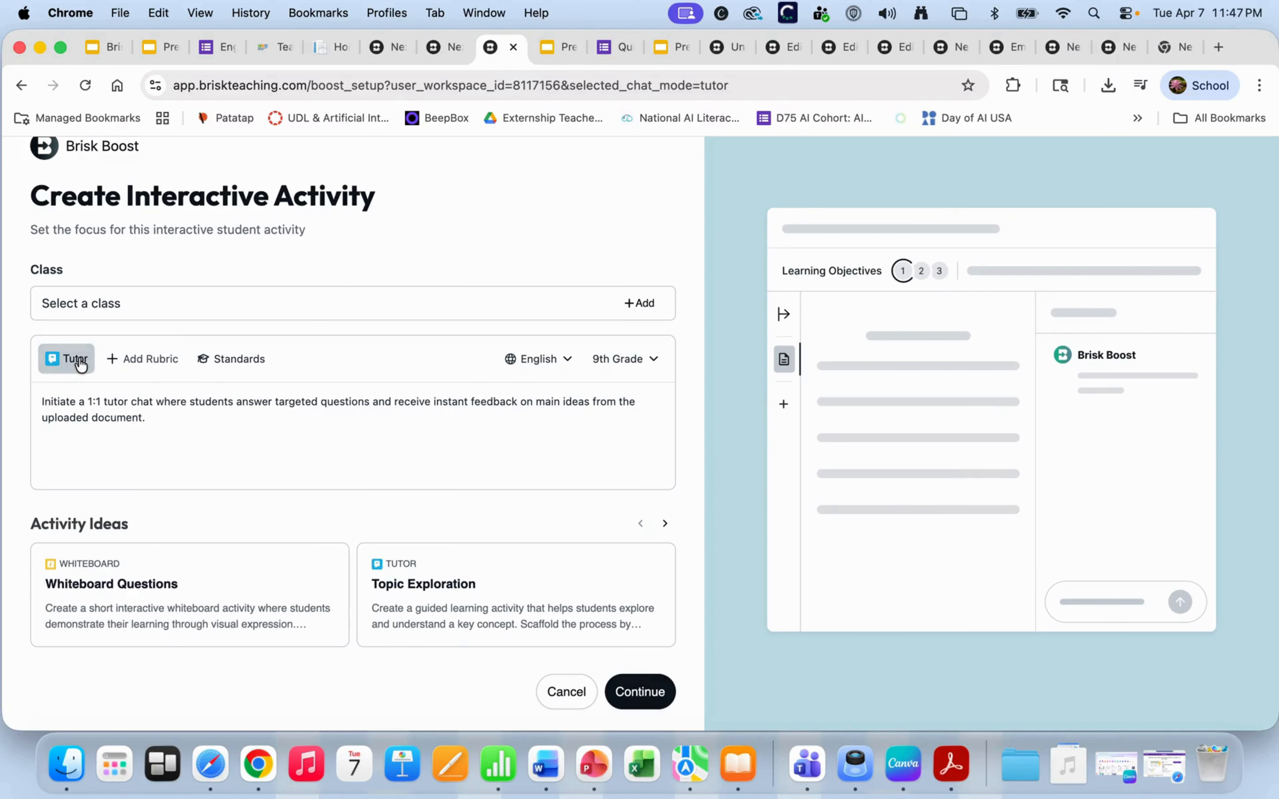
{"action": "left_click", "coordinate": [332, 337]}
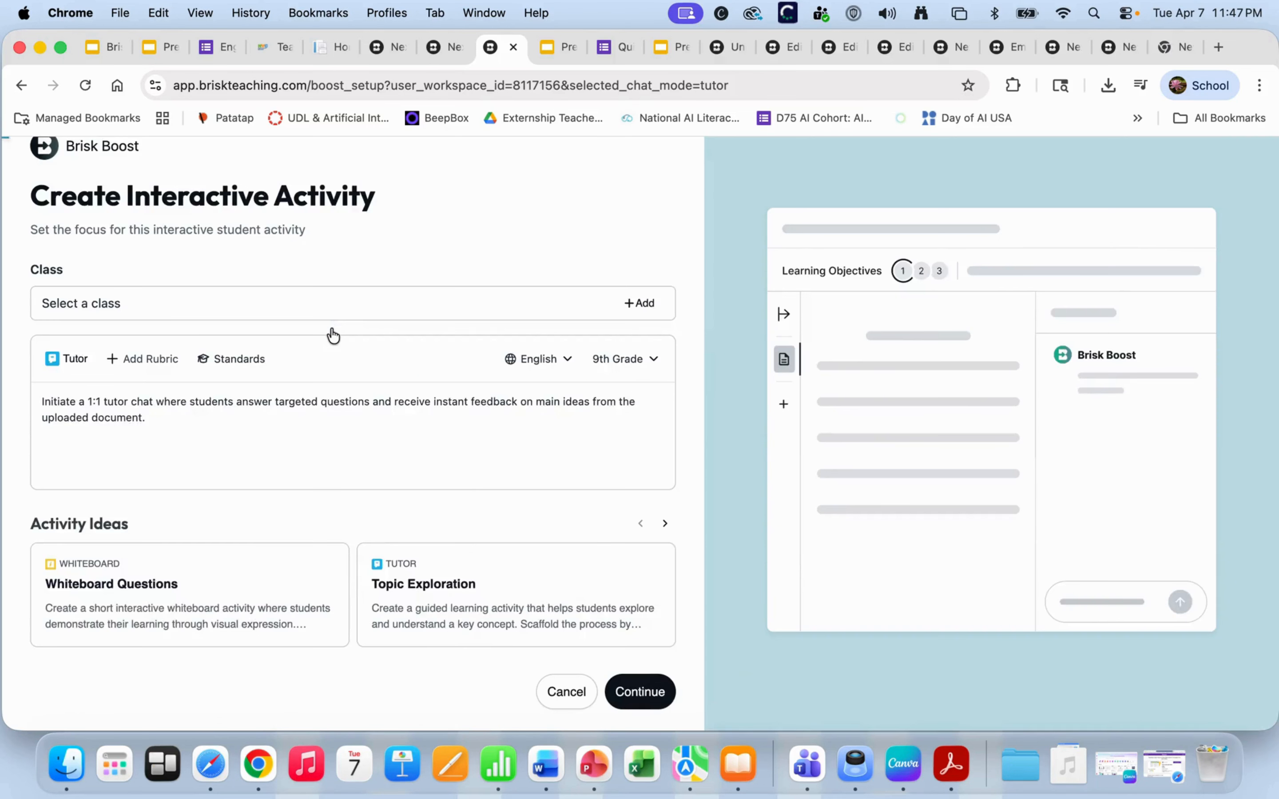
{"action": "scroll", "coordinate": [412, 576], "scroll_direction": "down", "scroll_amount": 2}
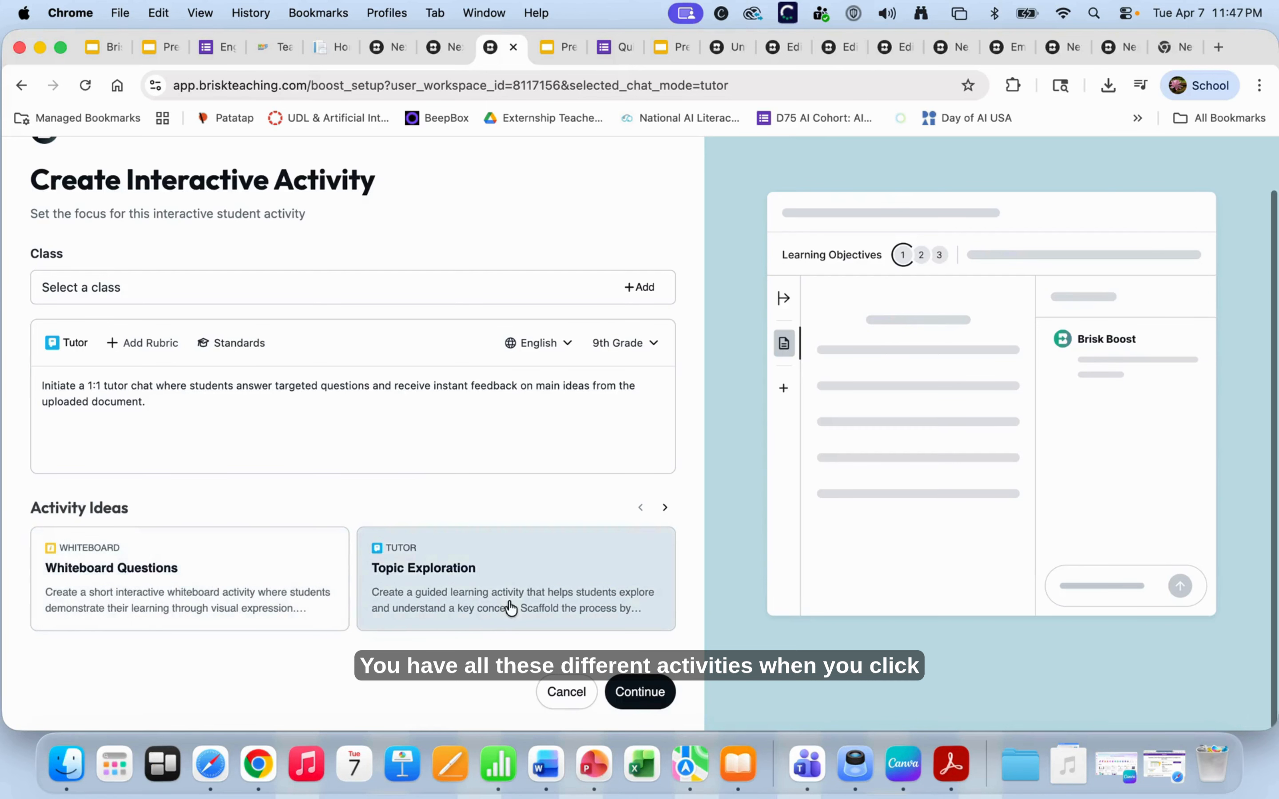
{"action": "scroll", "coordinate": [517, 558], "scroll_direction": "up", "scroll_amount": 2}
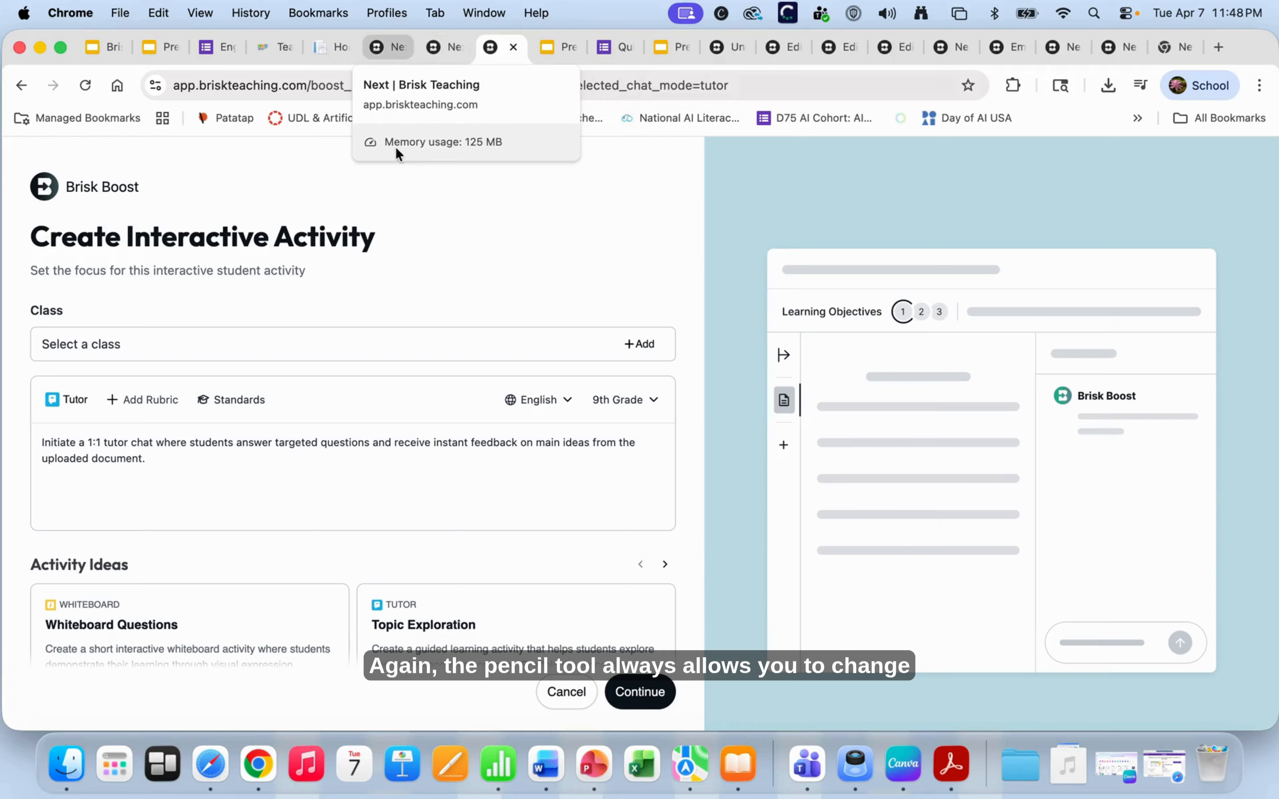
{"action": "left_click", "coordinate": [390, 47]}
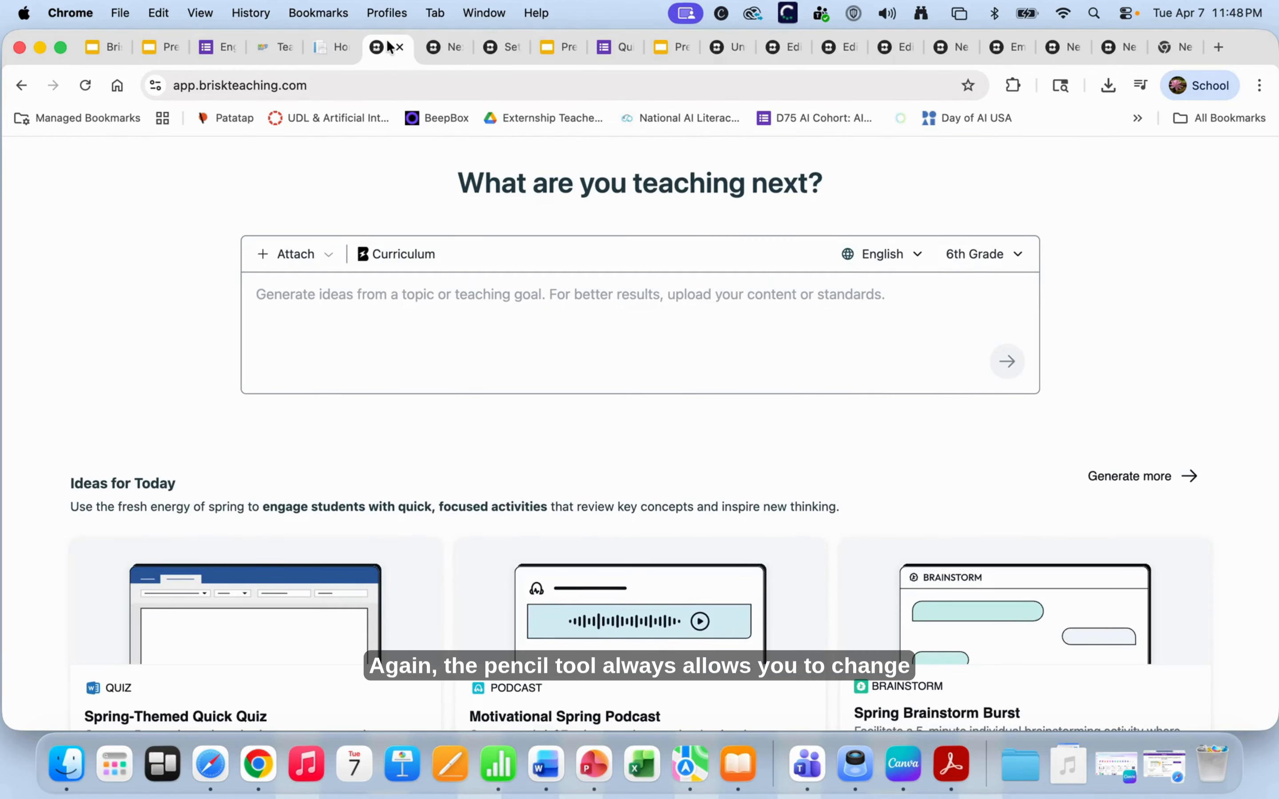
{"action": "left_click", "coordinate": [791, 79]}
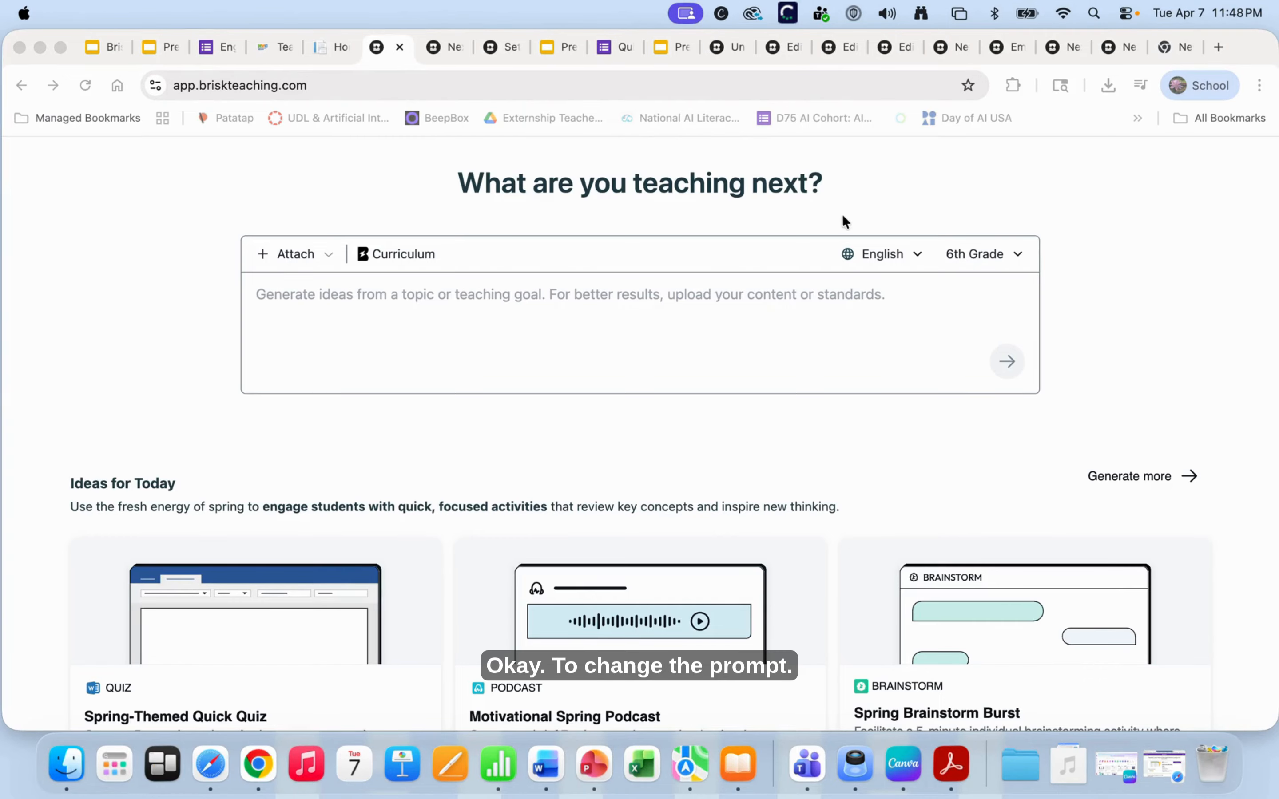
- Check the Ad Spot Hunt and Feelings About Ads student views, ending on the Spot the Ad! whiteboard
{"action": "left_click", "coordinate": [790, 44]}
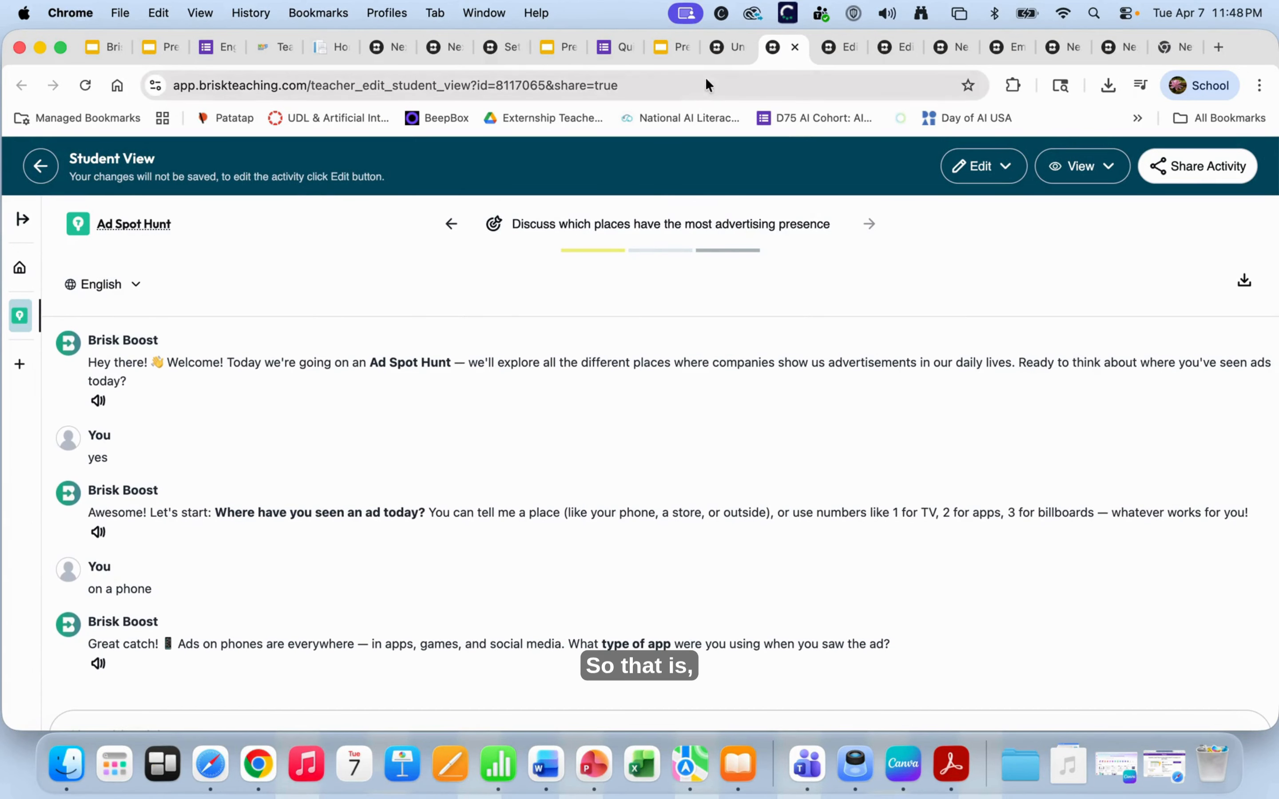
{"action": "left_click", "coordinate": [723, 48]}
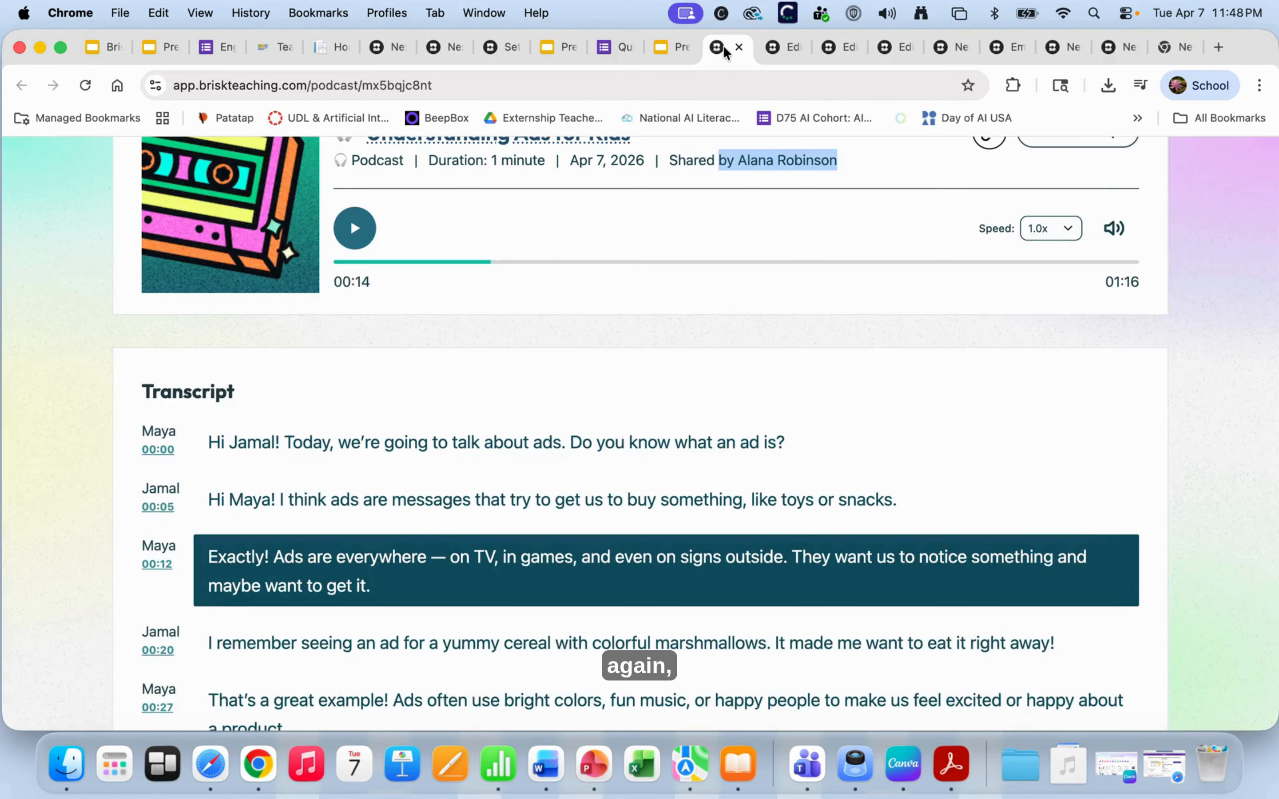
{"action": "left_click", "coordinate": [845, 45]}
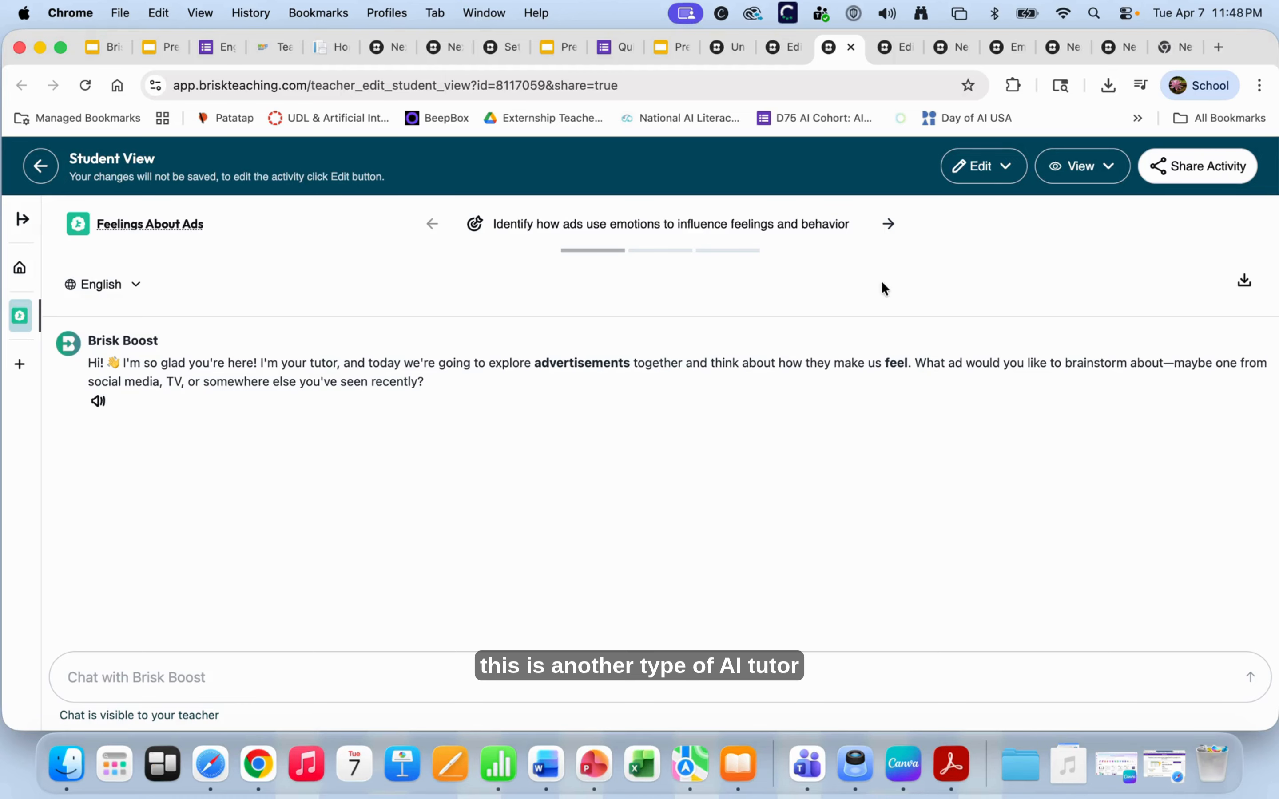
{"action": "left_click", "coordinate": [900, 47]}
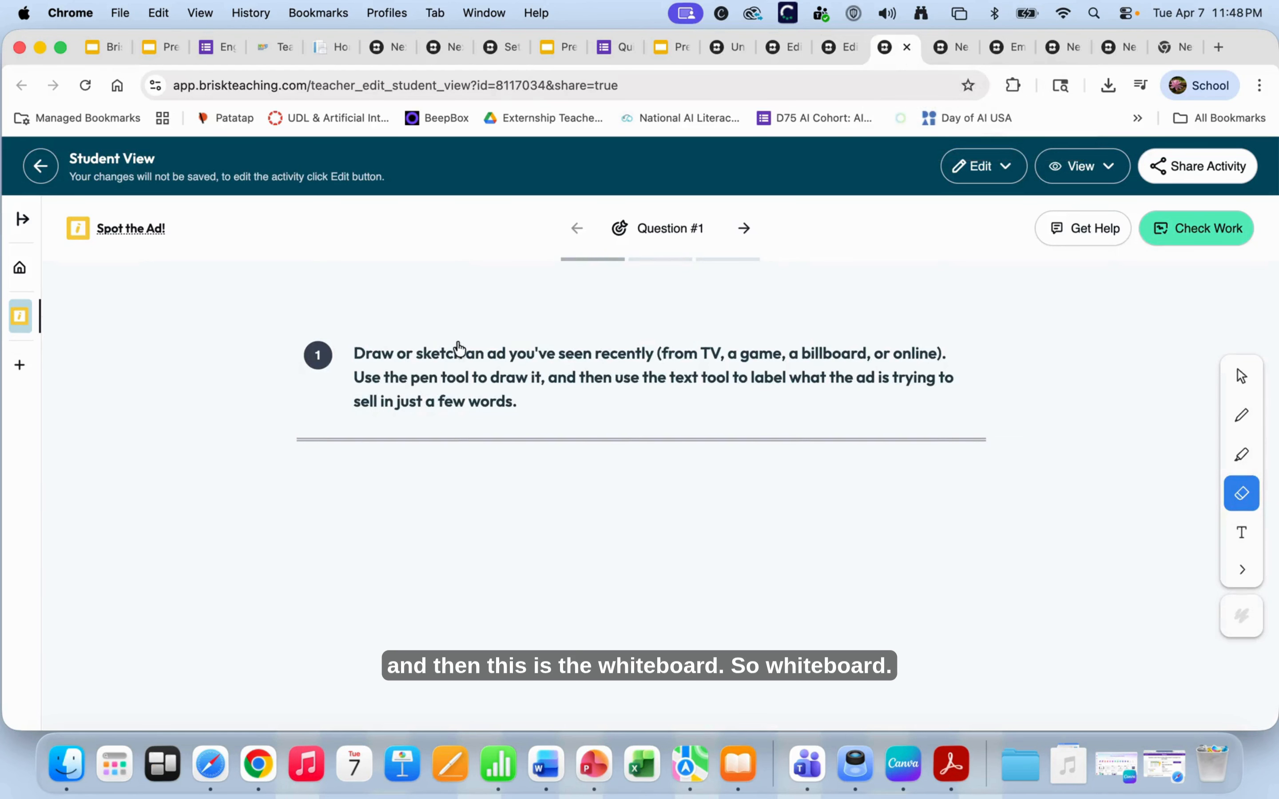
{"action": "left_click", "coordinate": [836, 222]}
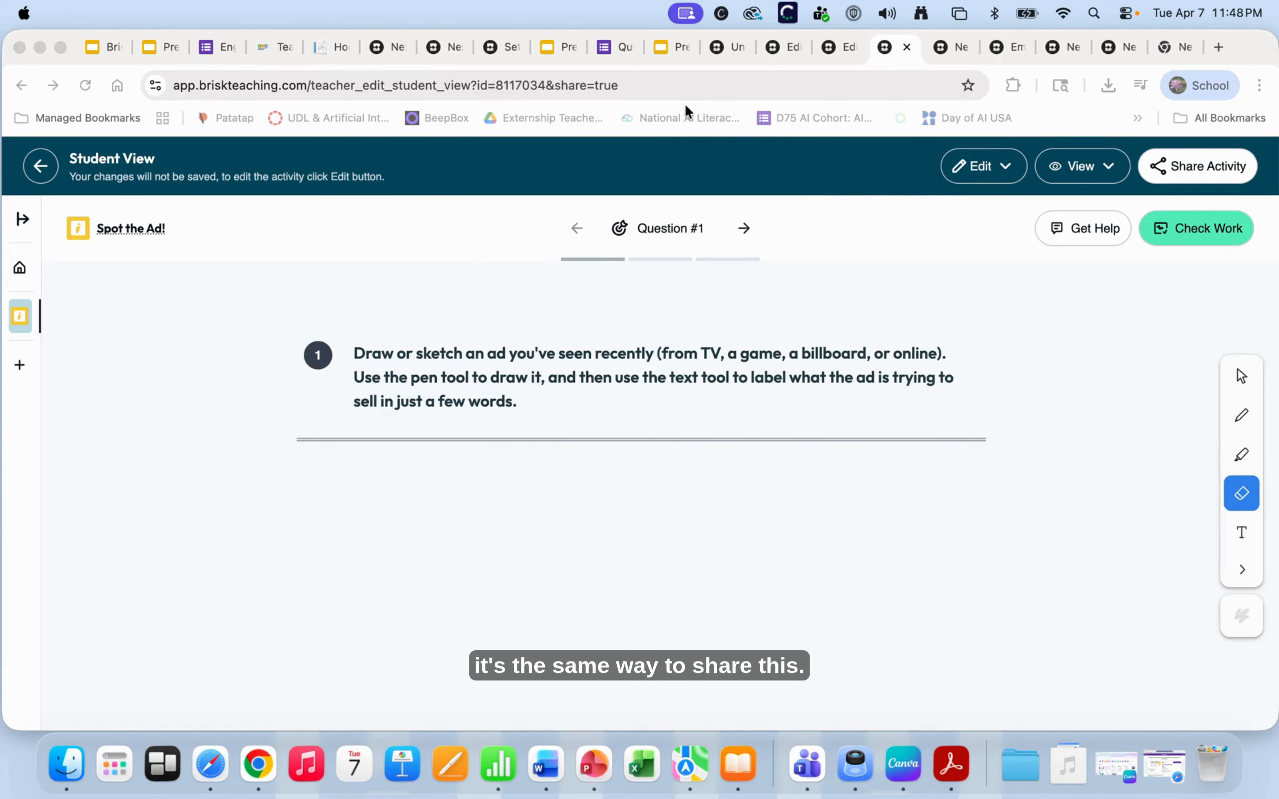
{"action": "left_click", "coordinate": [1184, 168]}
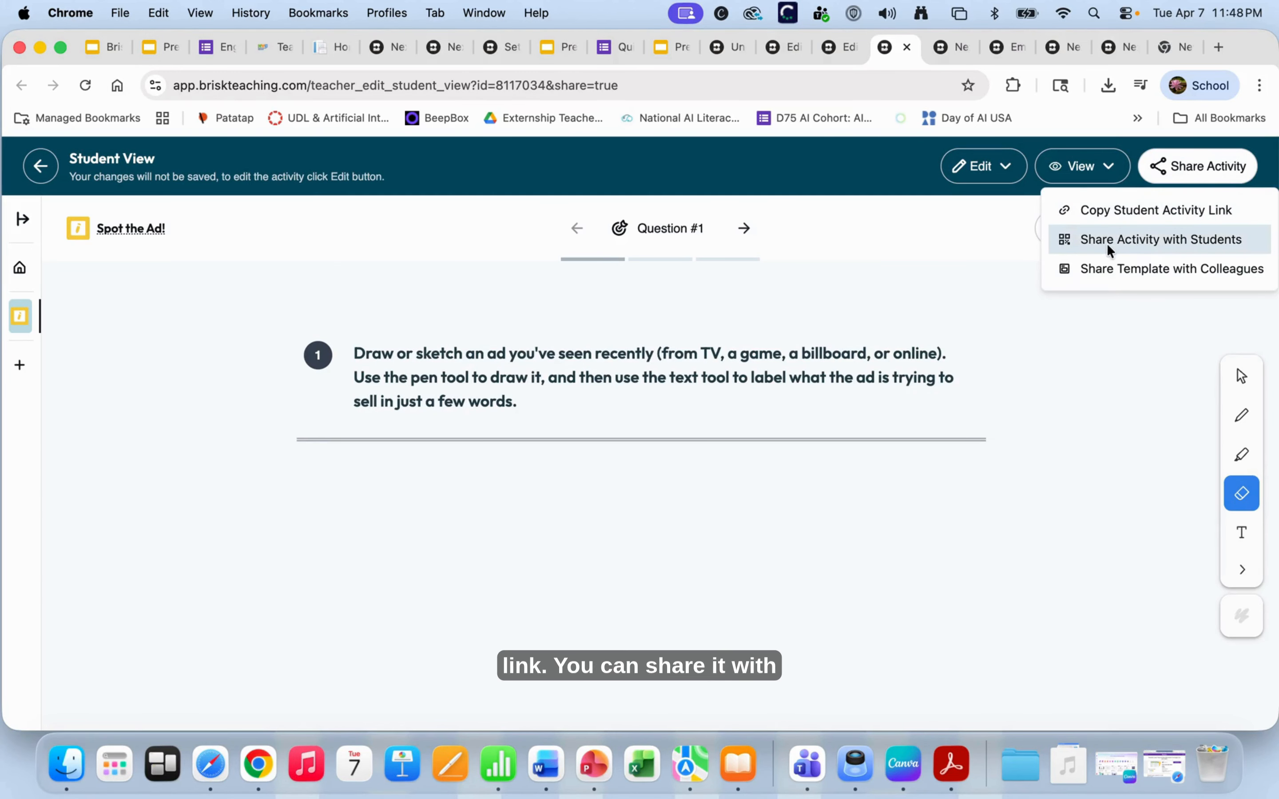
{"action": "left_click", "coordinate": [1094, 240]}
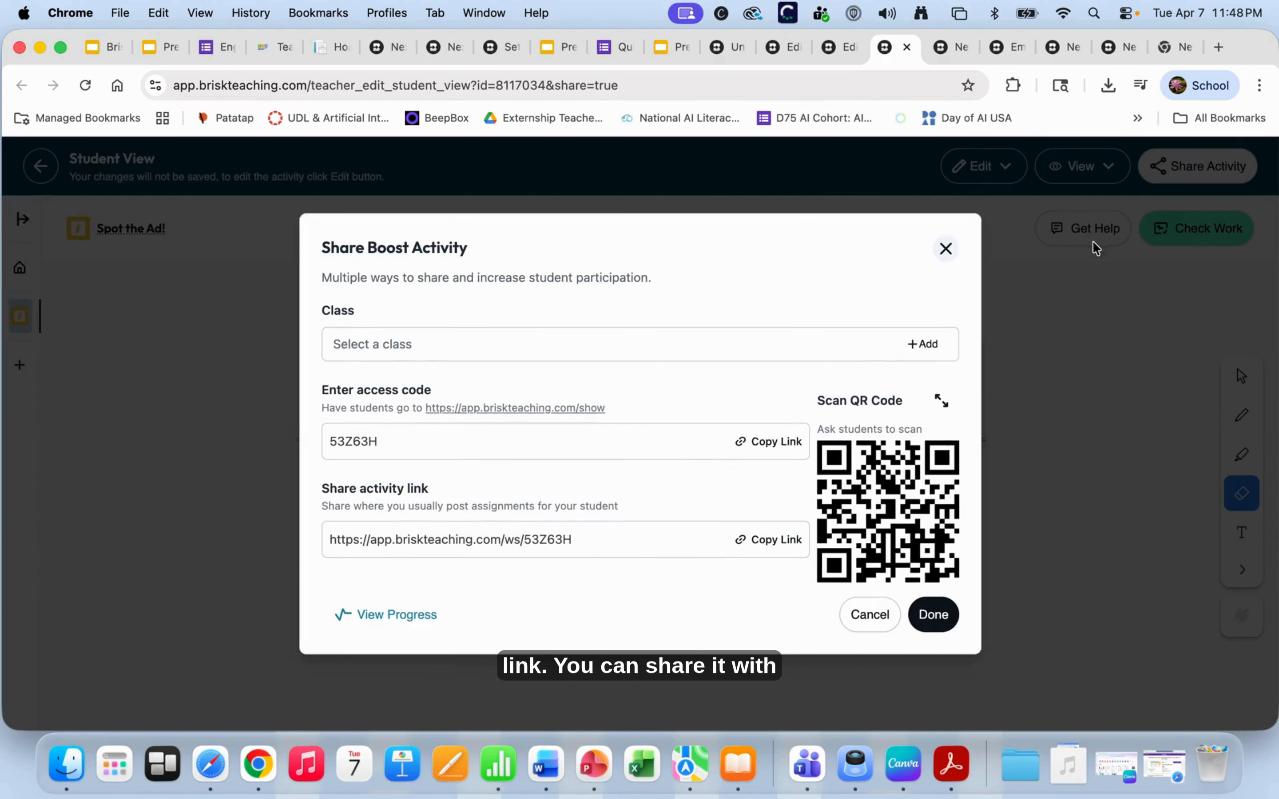
{"action": "left_click", "coordinate": [946, 249]}
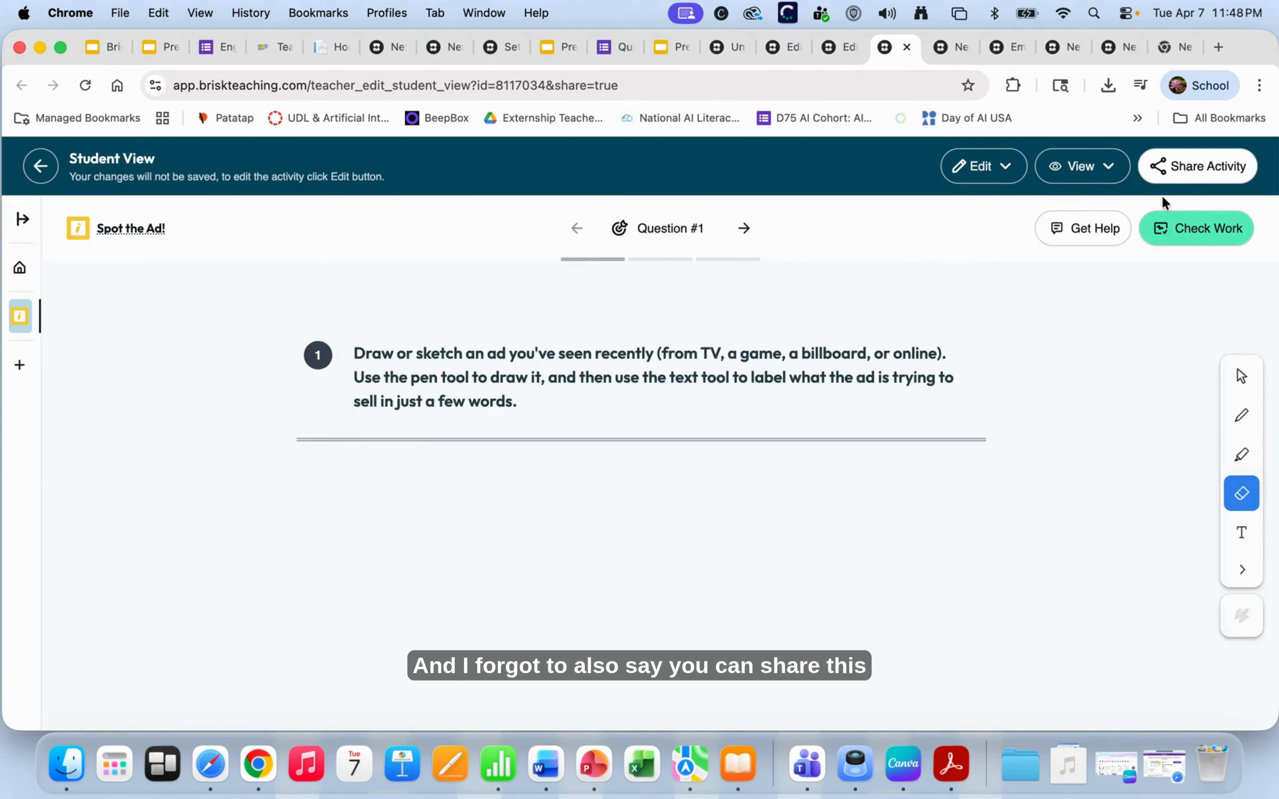
{"action": "left_click", "coordinate": [1172, 165]}
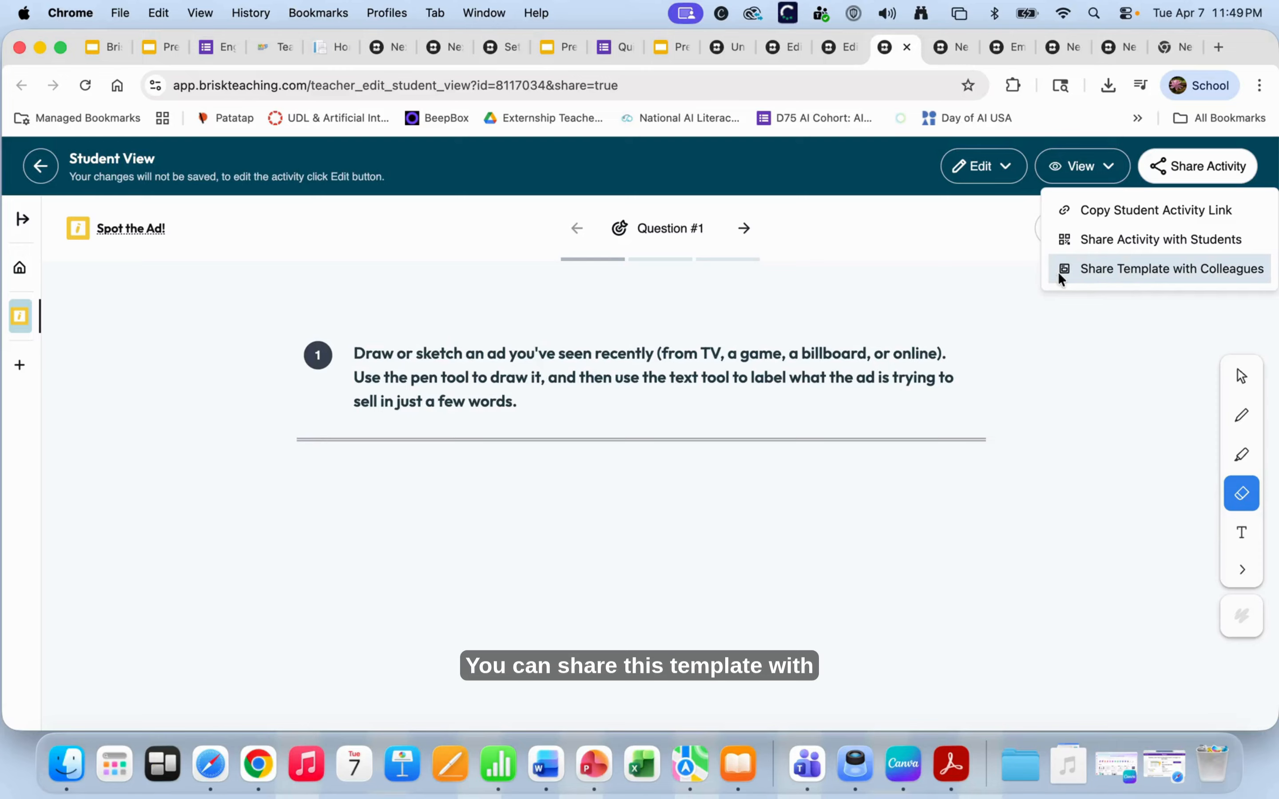
{"action": "left_click", "coordinate": [1071, 274]}
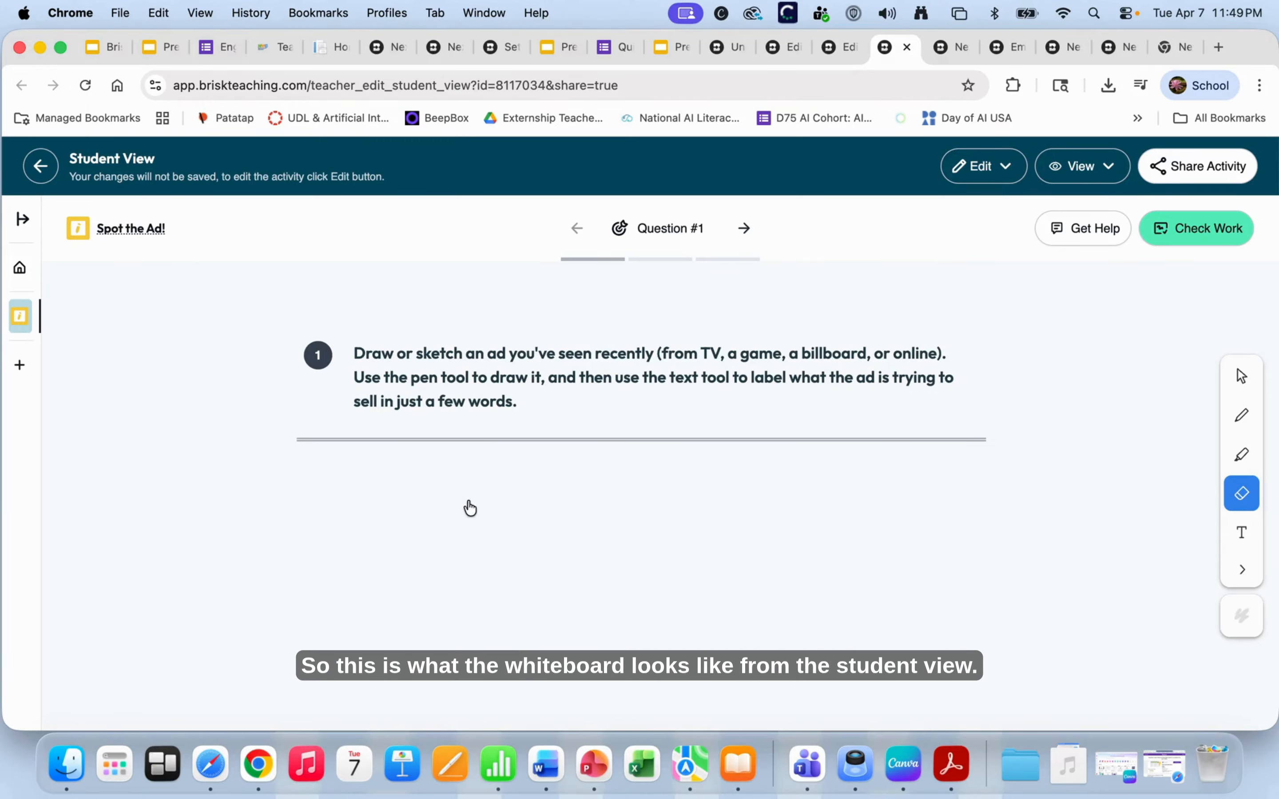
- Draw a blue pen frame: a vertical stroke plus a top and right side below the question
{"action": "left_click", "coordinate": [1242, 456]}
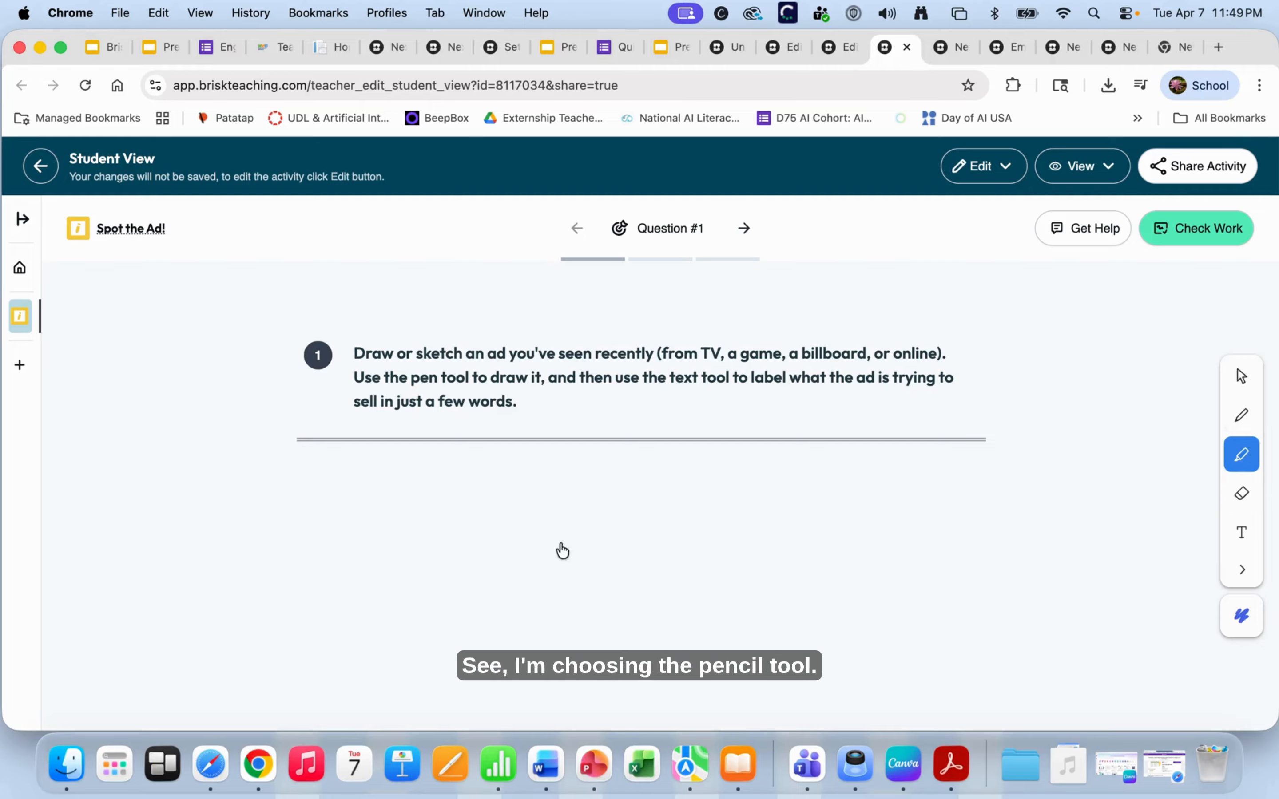
{"action": "left_click_drag", "start_coordinate": [560, 484], "coordinate": [562, 634]}
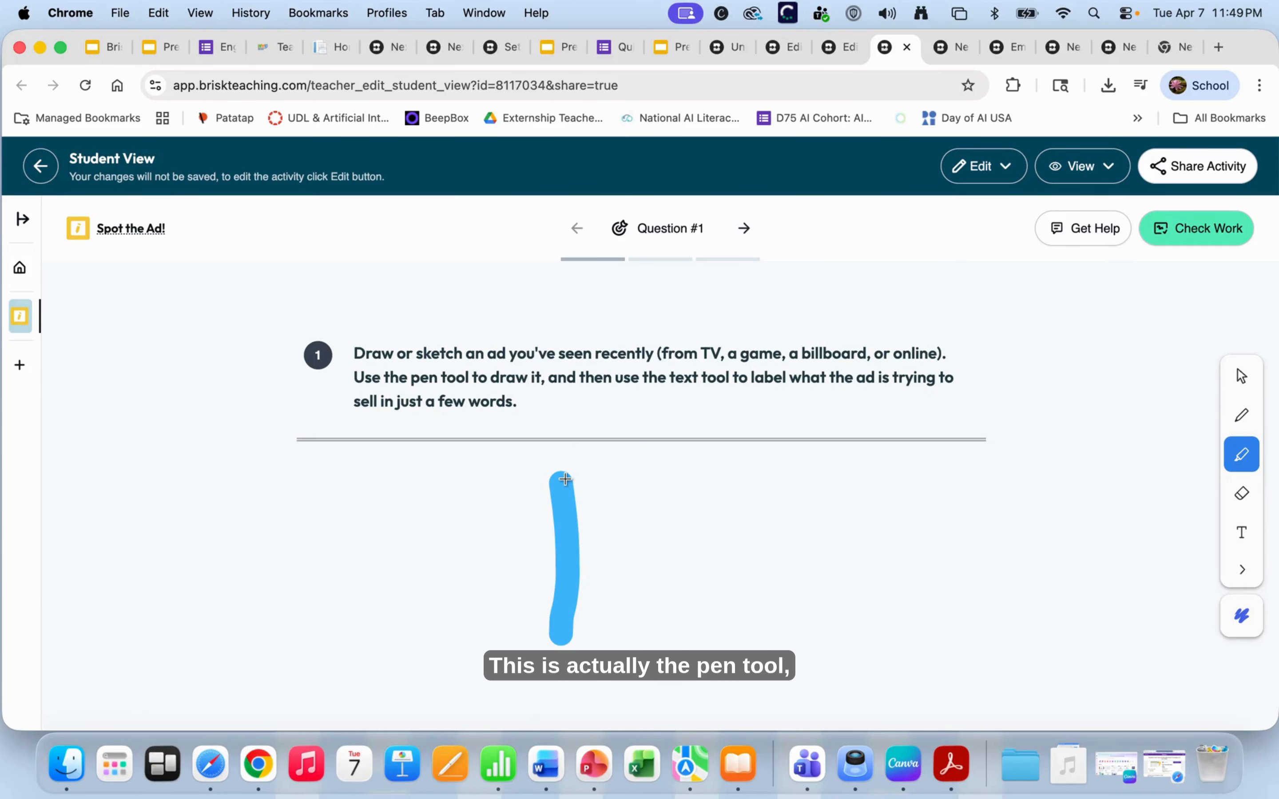
{"action": "mouse_move", "coordinate": [564, 479]}
{"action": "left_mouse_down"}
{"action": "mouse_move", "coordinate": [570, 467]}
{"action": "mouse_move", "coordinate": [708, 461]}
{"action": "mouse_move", "coordinate": [740, 481]}
{"action": "mouse_move", "coordinate": [732, 649]}
{"action": "left_mouse_up"}
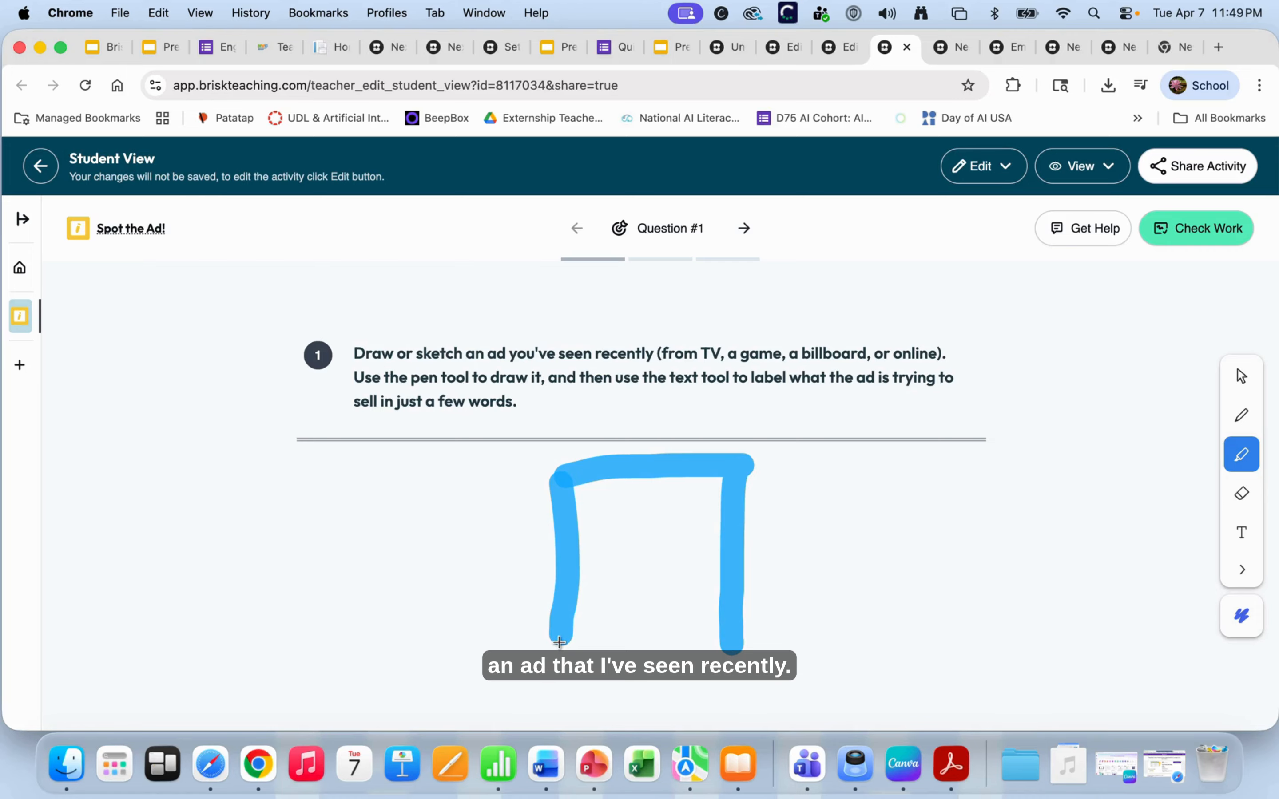
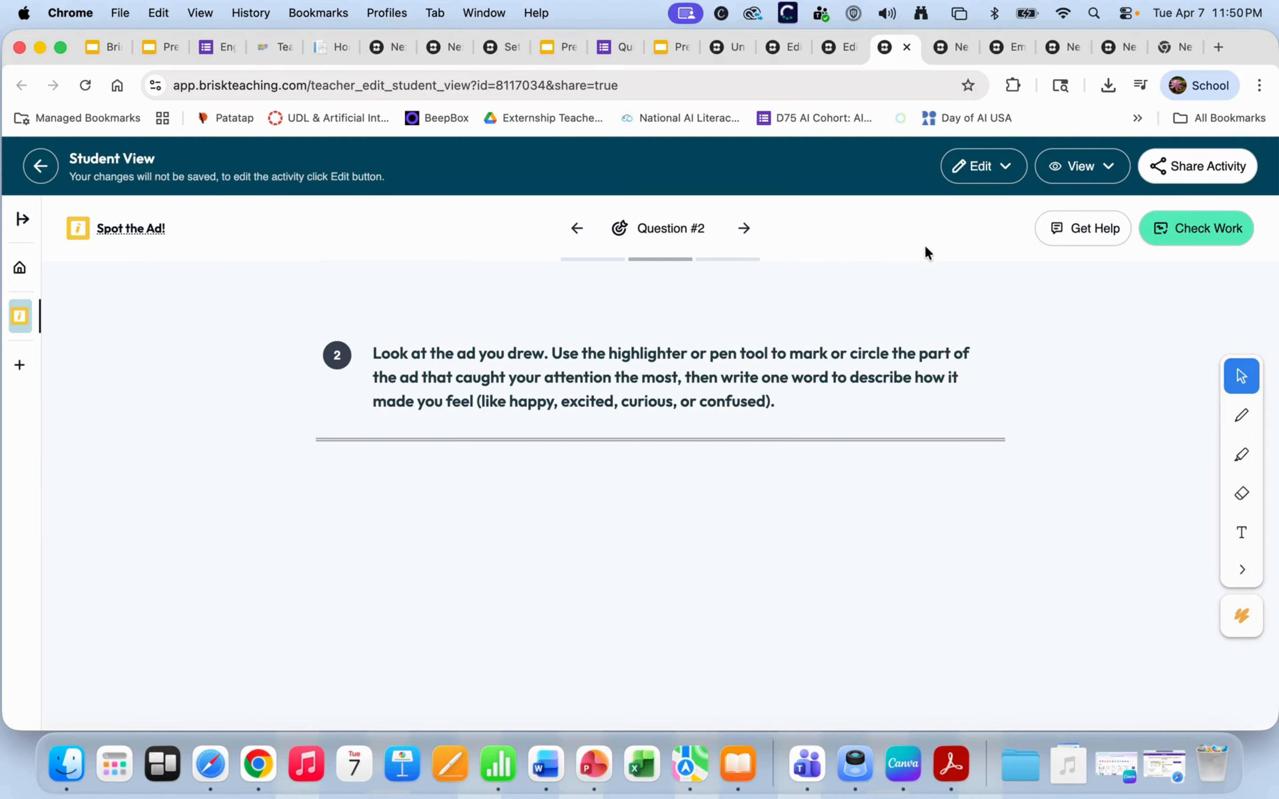
- Revisit the Create Interactive Activity setup page, then scroll through the Brisk home page
{"action": "left_click", "coordinate": [398, 46]}
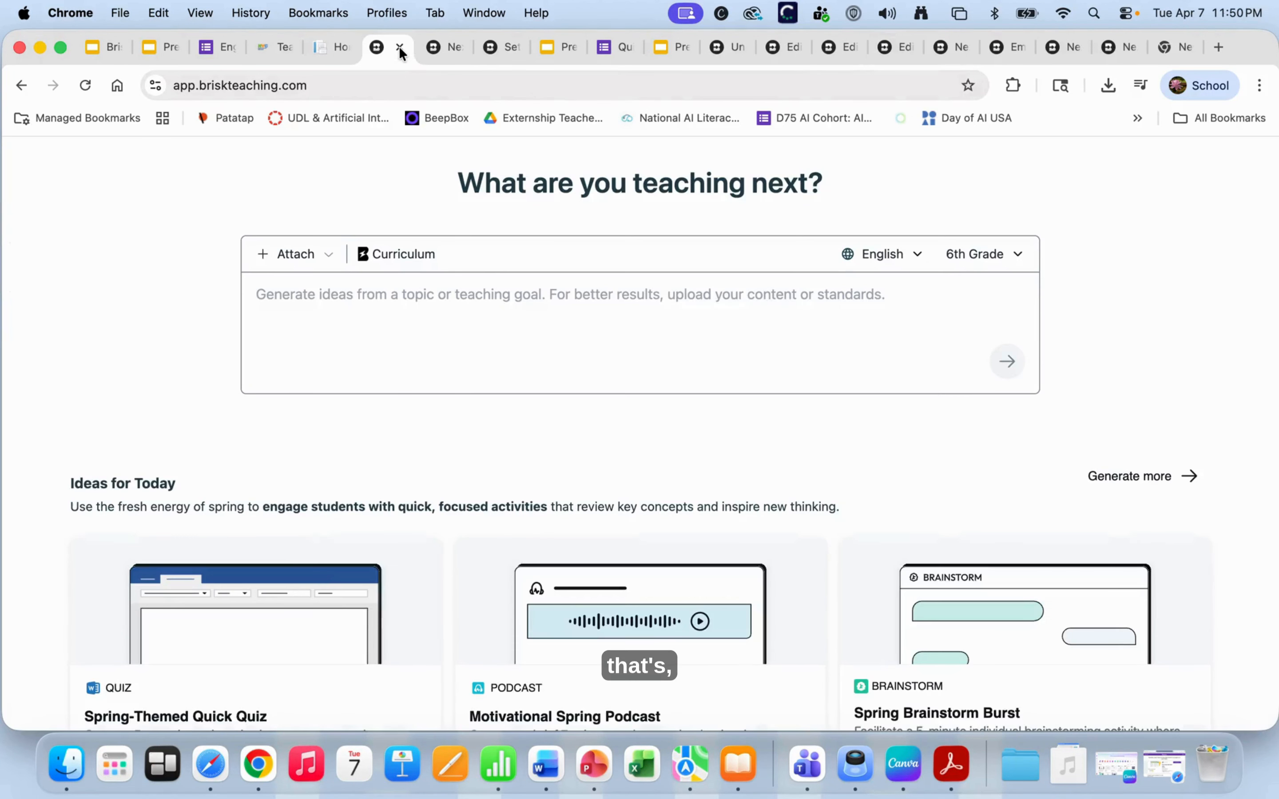
{"action": "left_click", "coordinate": [500, 47]}
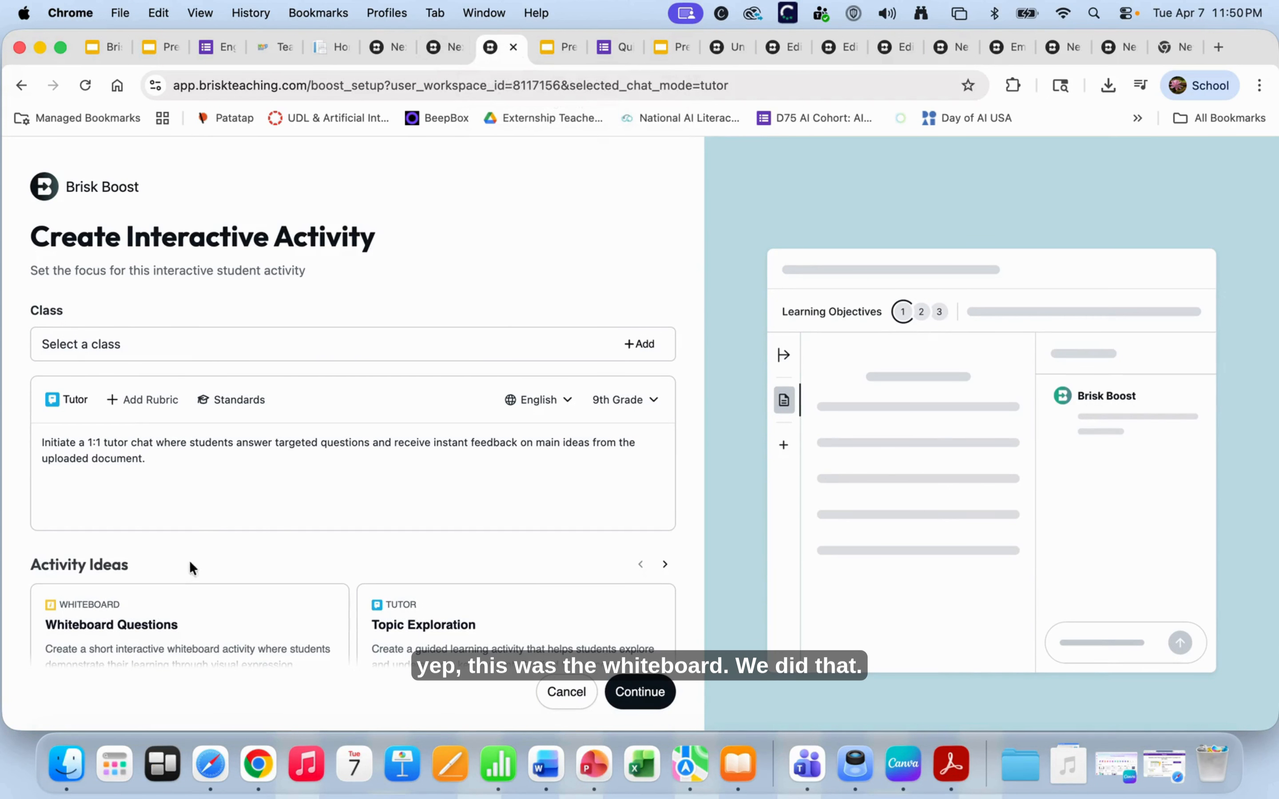
{"action": "left_click", "coordinate": [450, 47]}
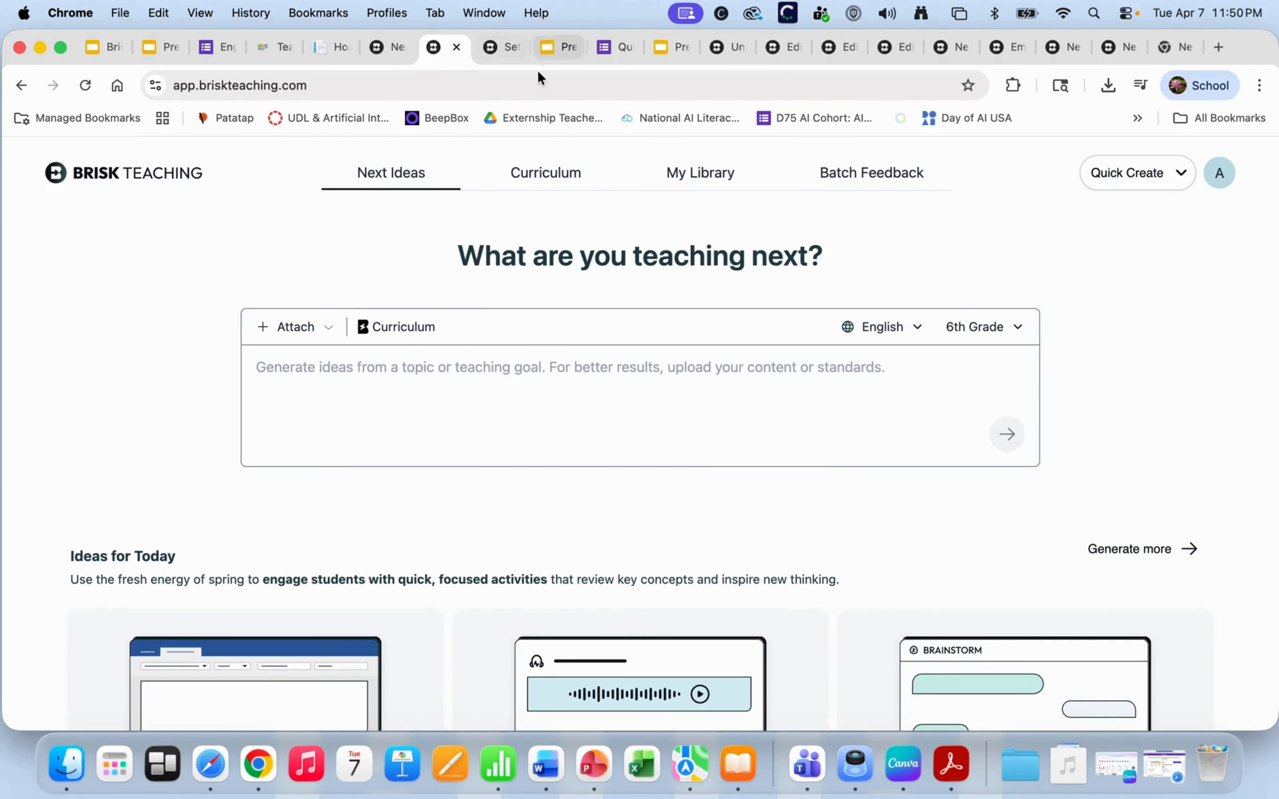
{"action": "scroll", "coordinate": [379, 431], "scroll_direction": "down", "scroll_amount": 5}
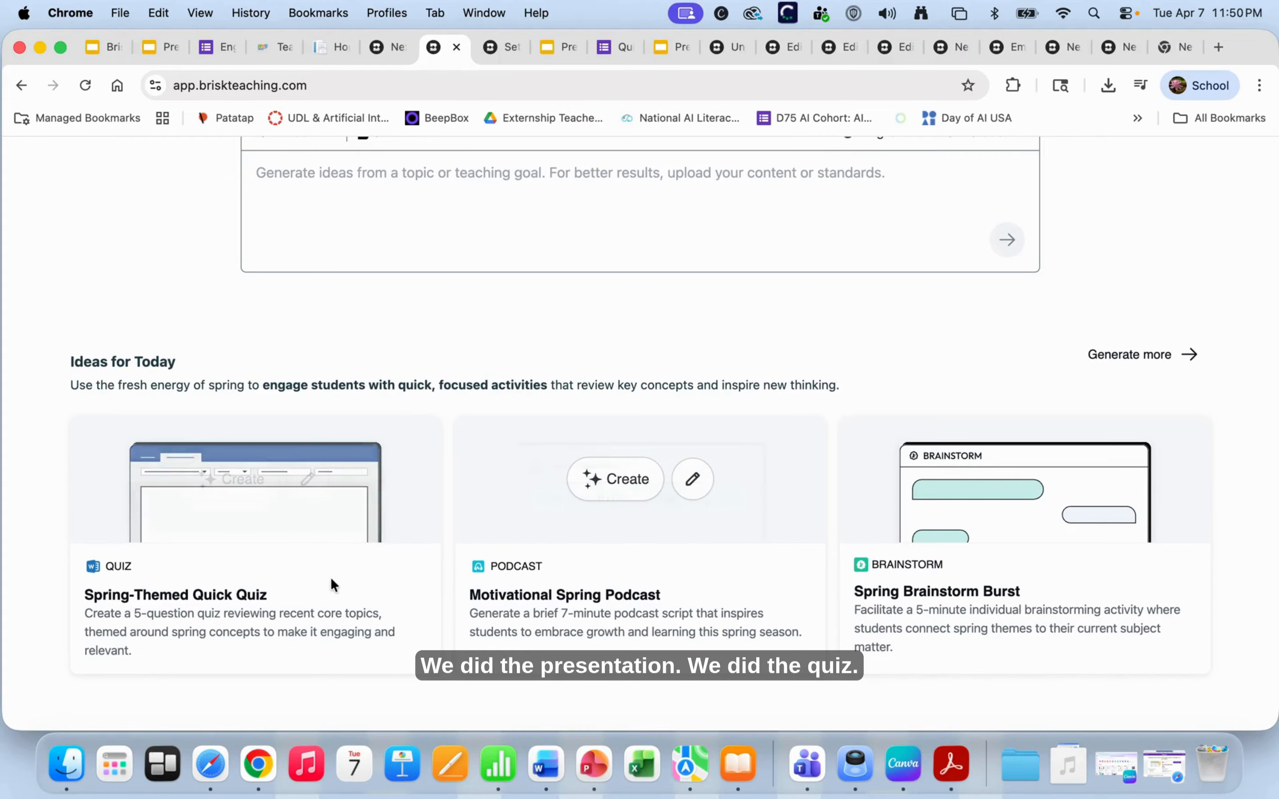
{"action": "scroll", "coordinate": [684, 403], "scroll_direction": "up", "scroll_amount": 4}
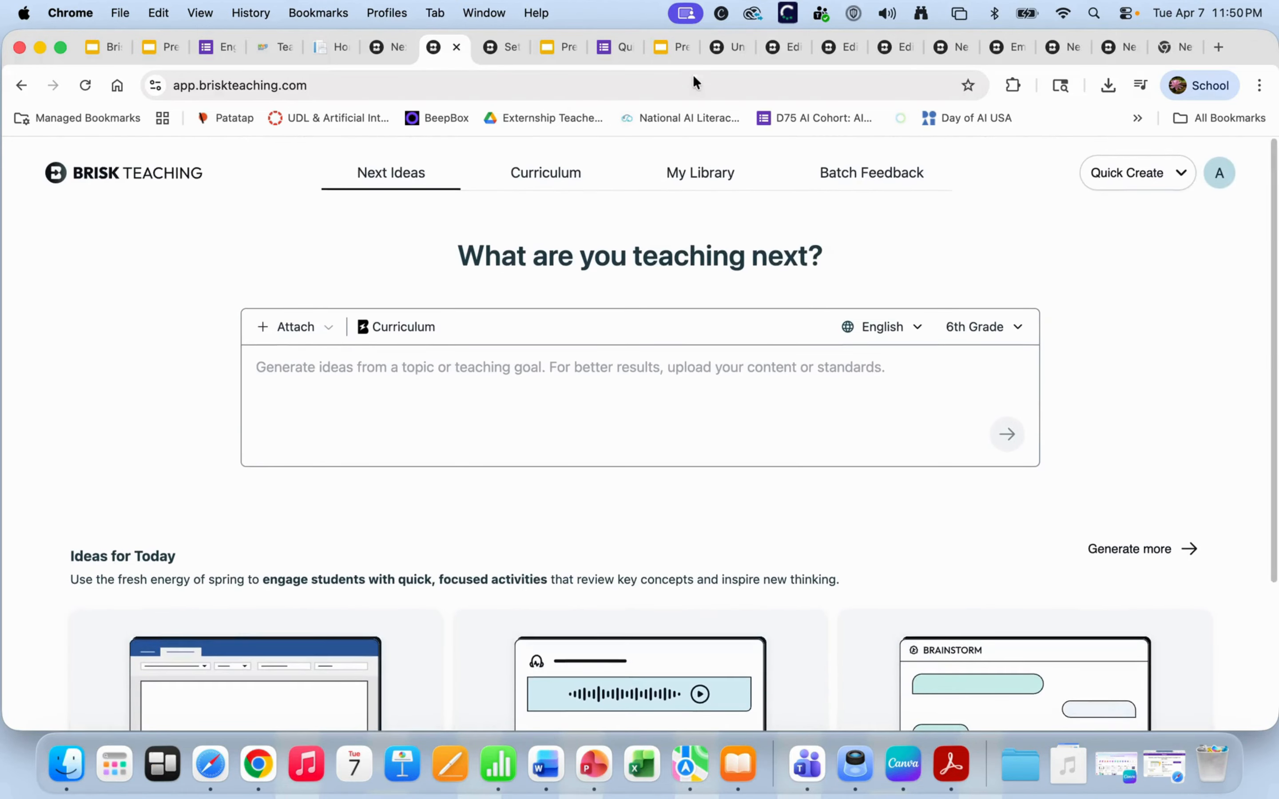
- Flip through the ad types deck, Ad Spot Hunt, Spot the Ad!, Next Ideas and podcast tabs
{"action": "left_click", "coordinate": [673, 46]}
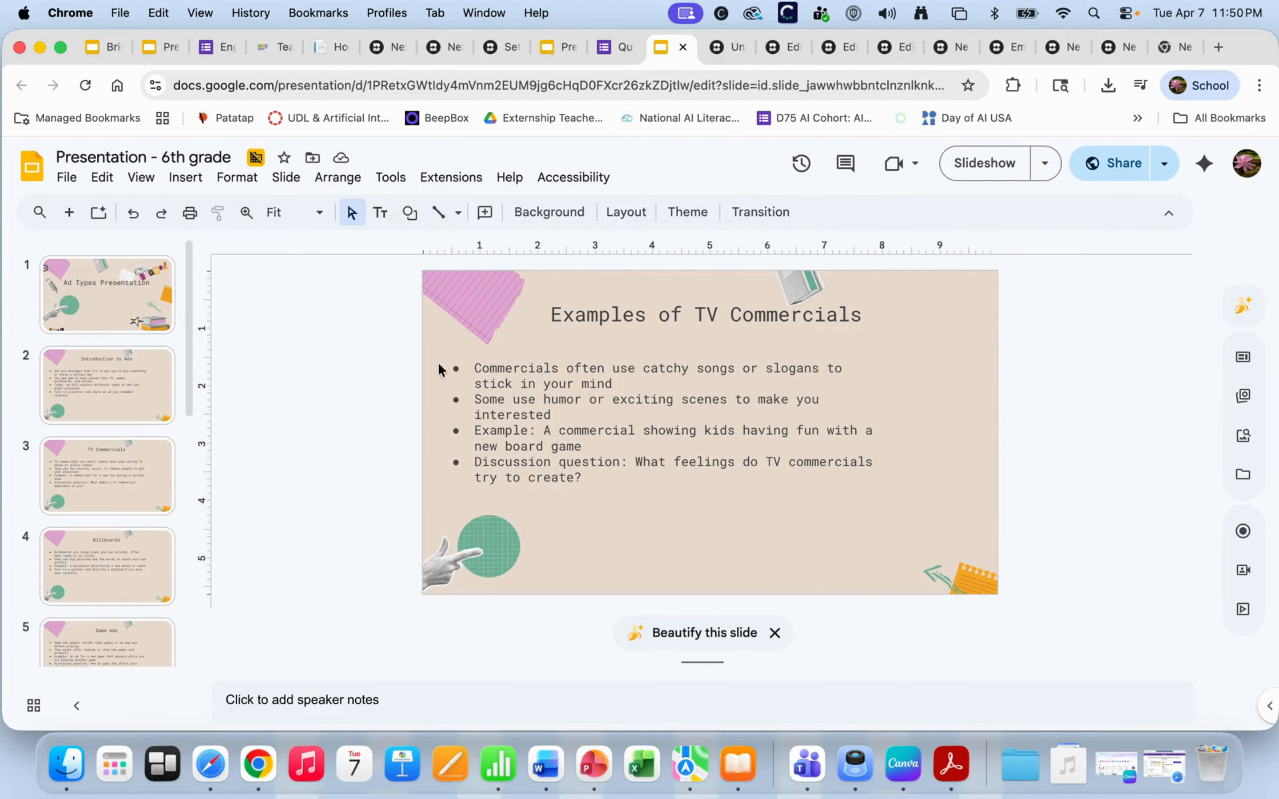
{"action": "left_click", "coordinate": [783, 49]}
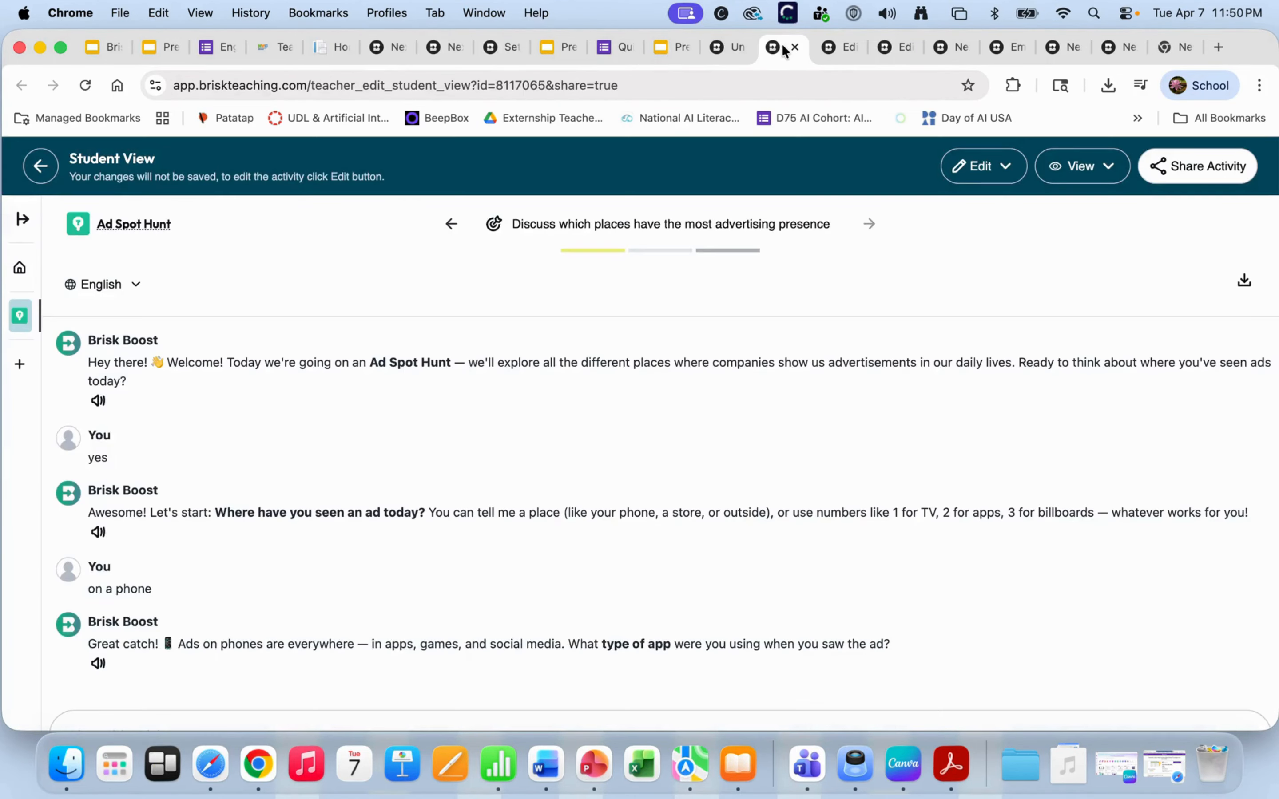
{"action": "left_click", "coordinate": [893, 50]}
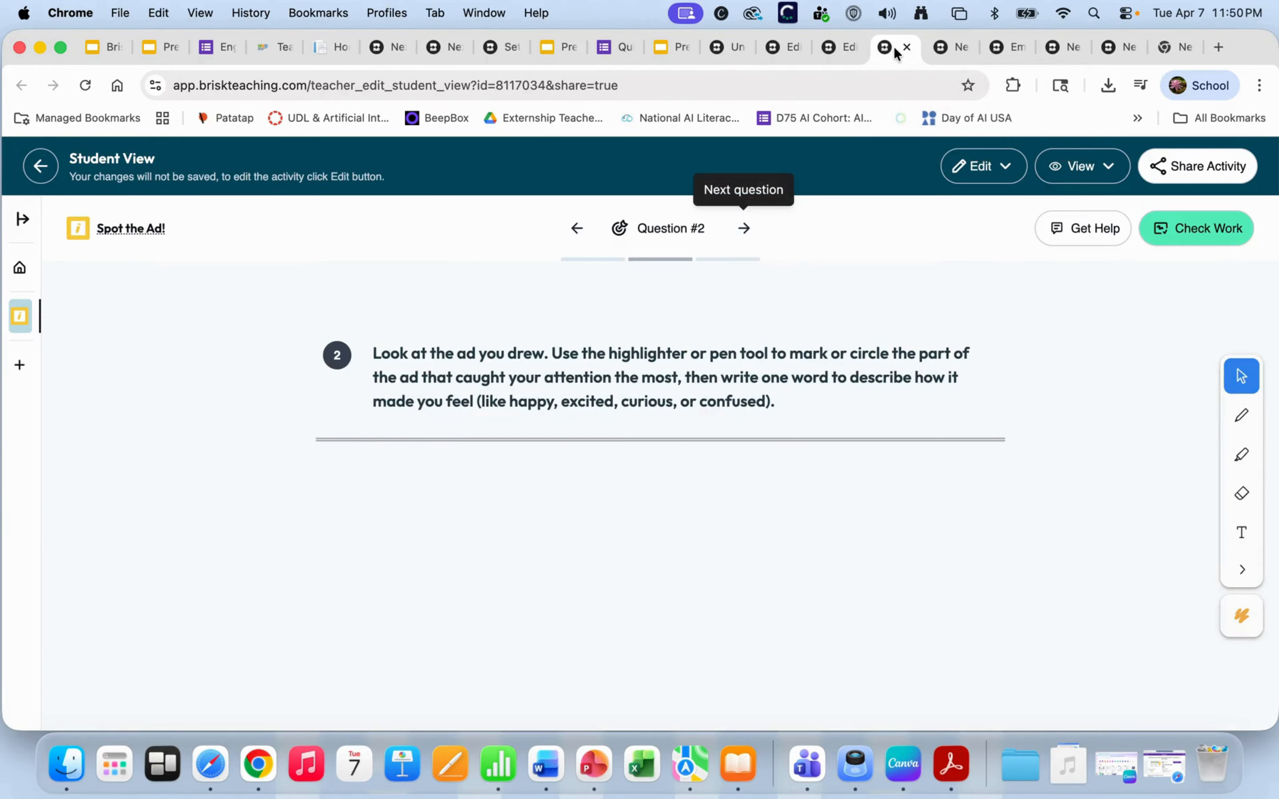
{"action": "left_click", "coordinate": [959, 47]}
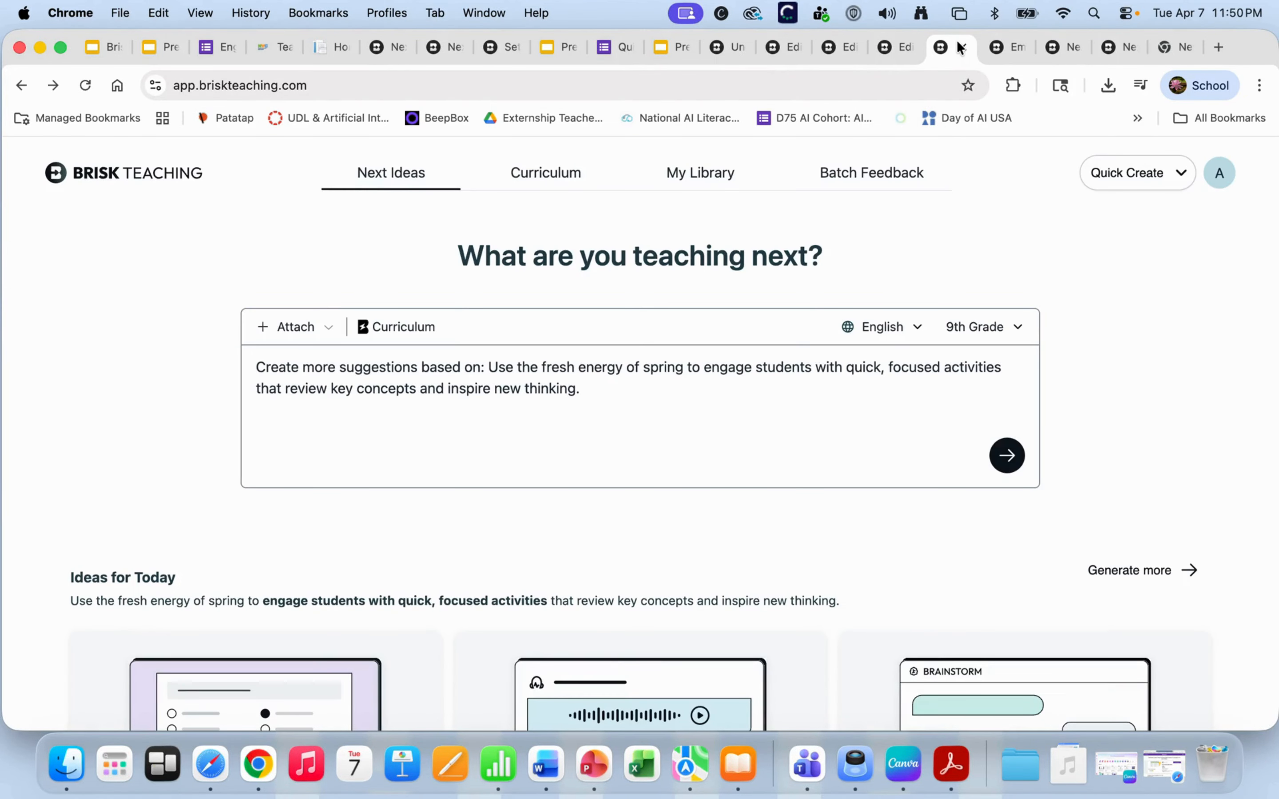
{"action": "left_click", "coordinate": [1015, 48]}
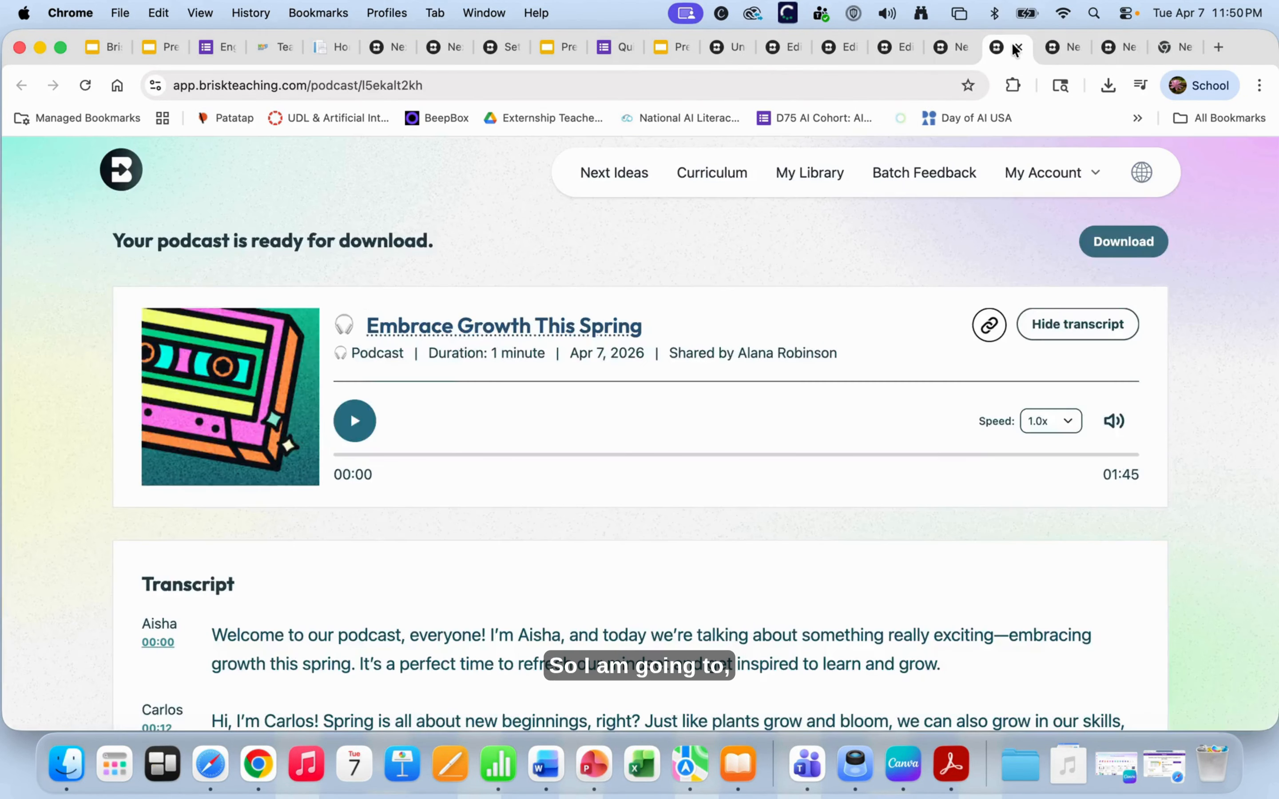
{"action": "left_click", "coordinate": [1063, 49]}
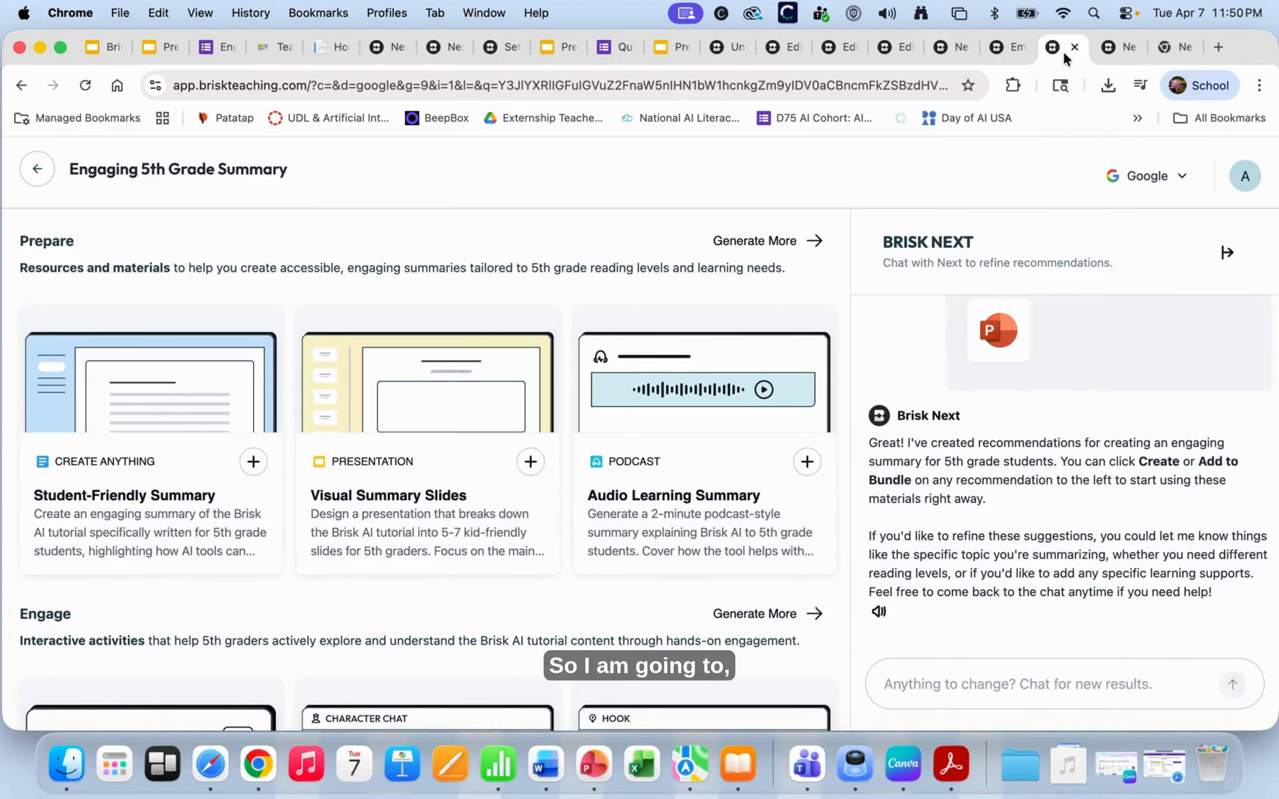
{"action": "mouse_move", "coordinate": [658, 440]}
{"action": "scroll", "coordinate": [549, 471], "scroll_direction": "down", "scroll_amount": 8}
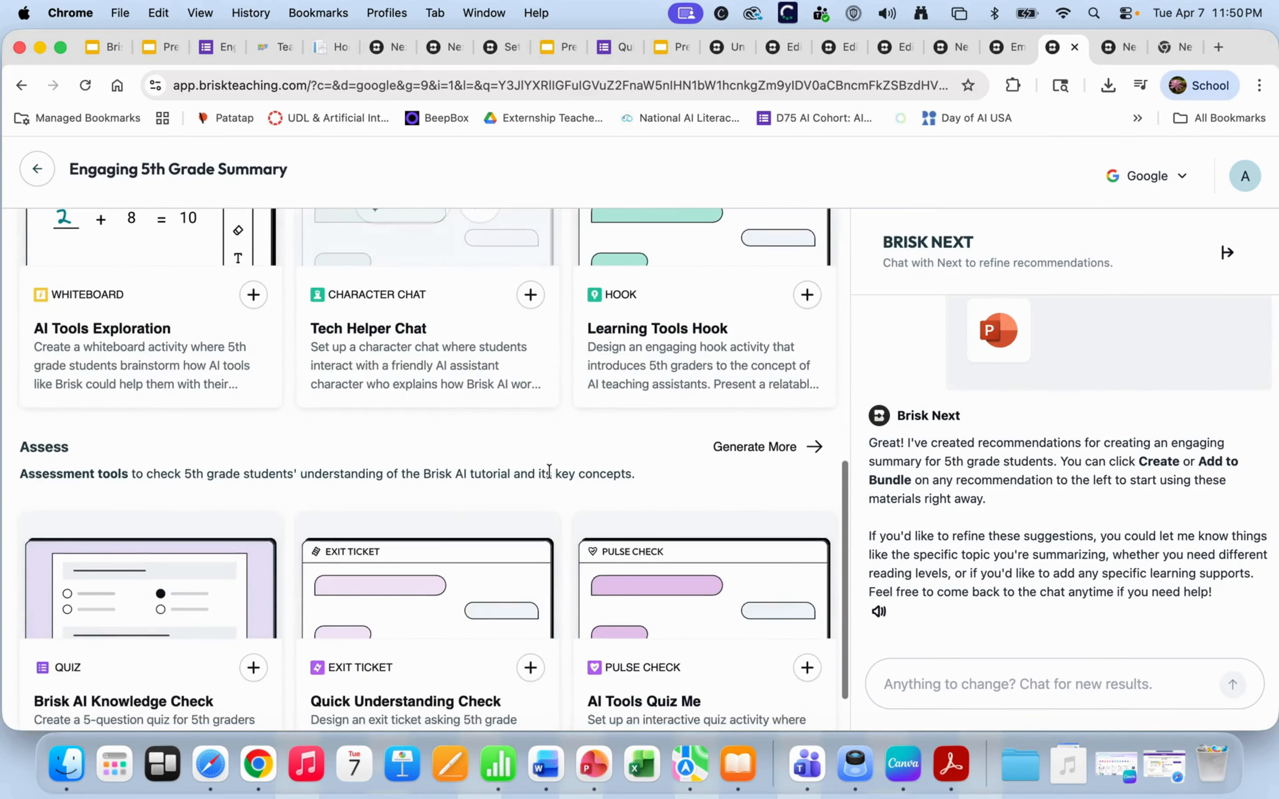
{"action": "scroll", "coordinate": [548, 466], "scroll_direction": "up", "scroll_amount": 6}
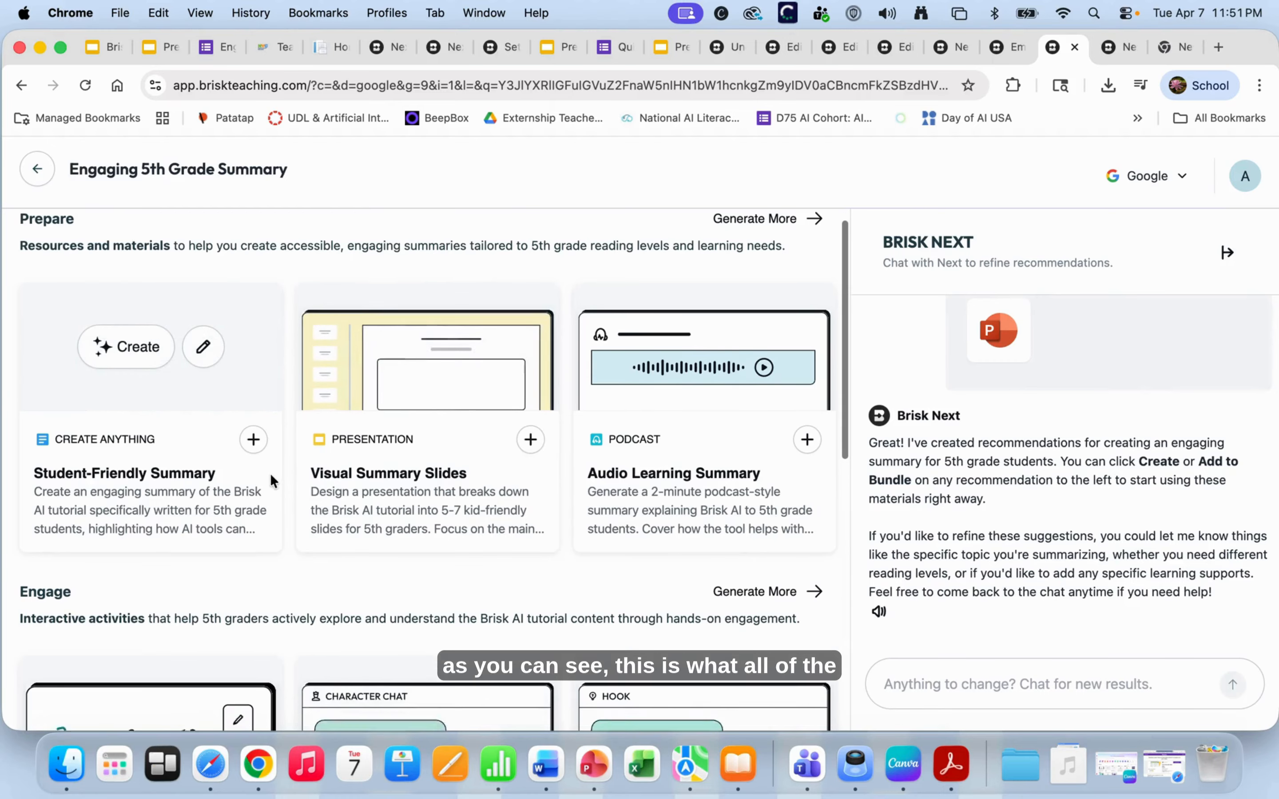
{"action": "scroll", "coordinate": [270, 473], "scroll_direction": "down", "scroll_amount": 2}
{"action": "scroll", "coordinate": [270, 473], "scroll_direction": "down", "scroll_amount": 10}
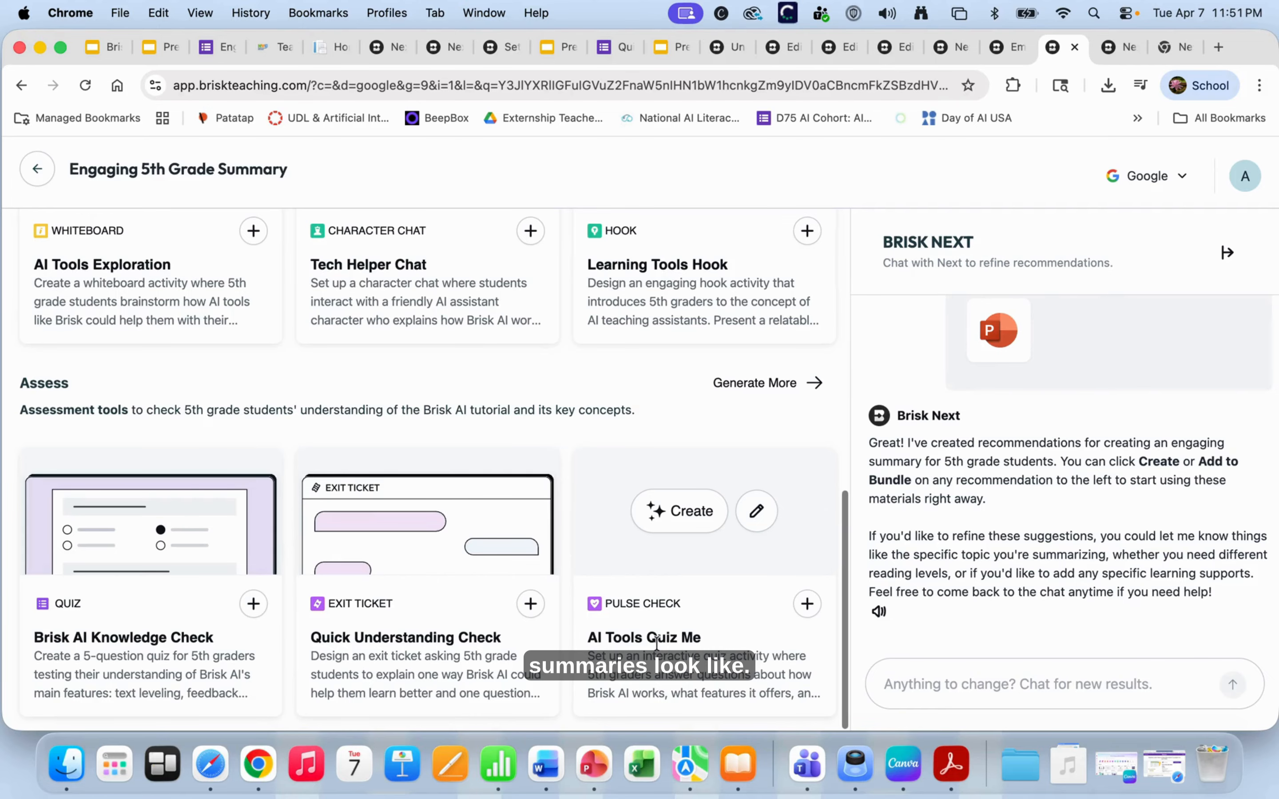
{"action": "scroll", "coordinate": [730, 540], "scroll_direction": "up", "scroll_amount": 10}
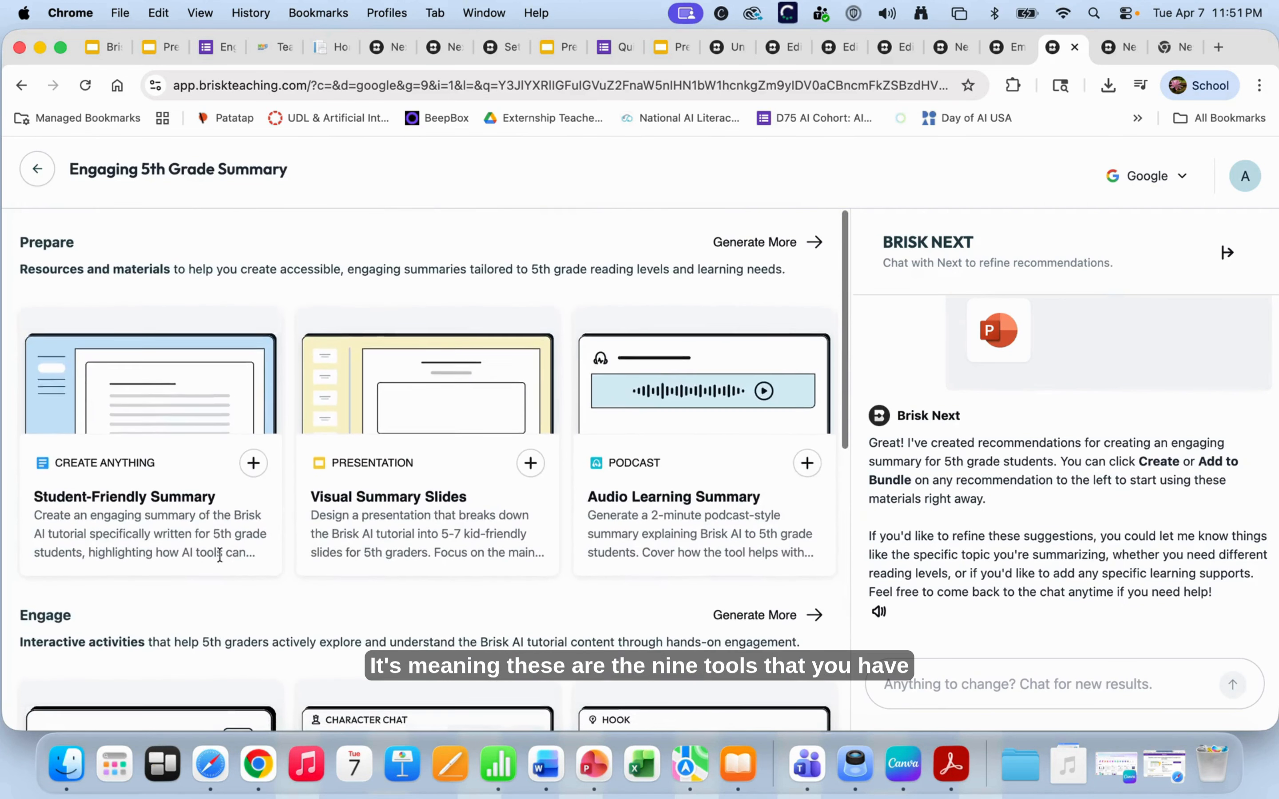
{"action": "scroll", "coordinate": [729, 539], "scroll_direction": "down", "scroll_amount": 10}
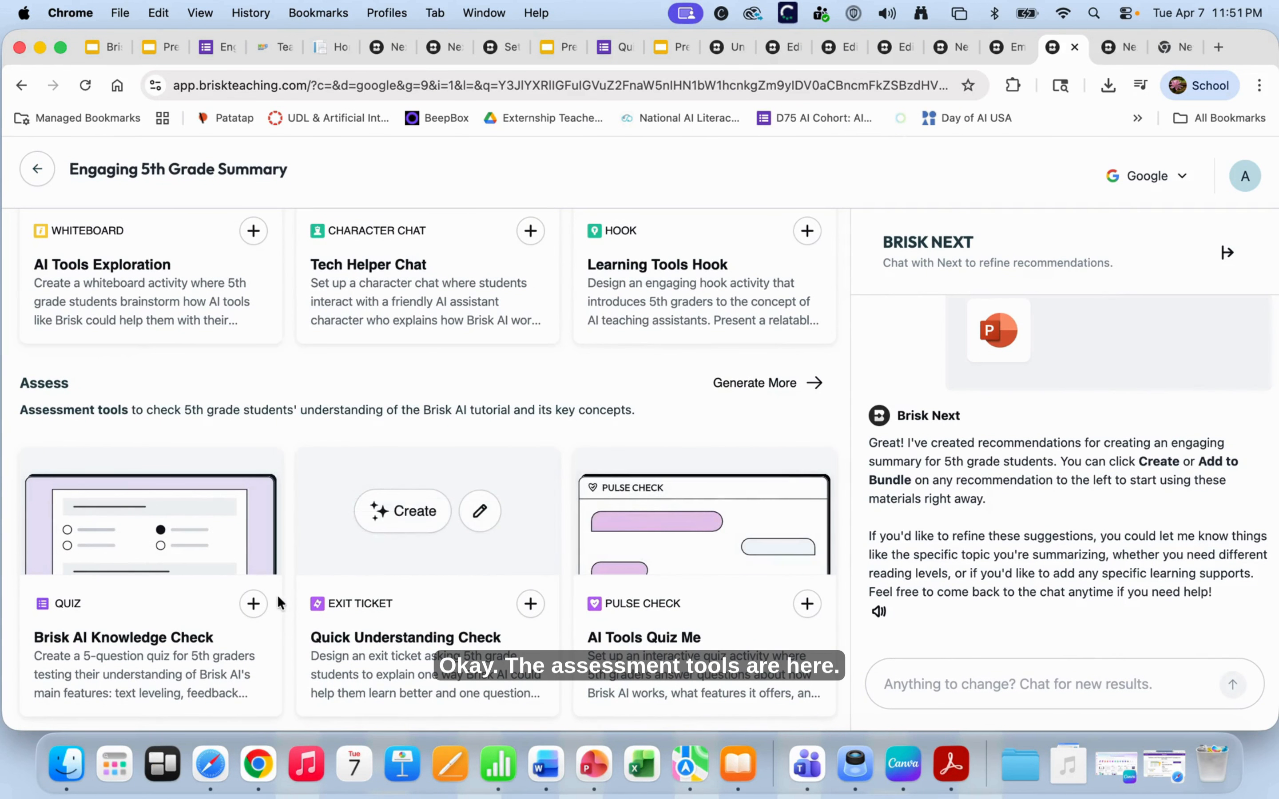
{"action": "scroll", "coordinate": [484, 605], "scroll_direction": "up", "scroll_amount": 8}
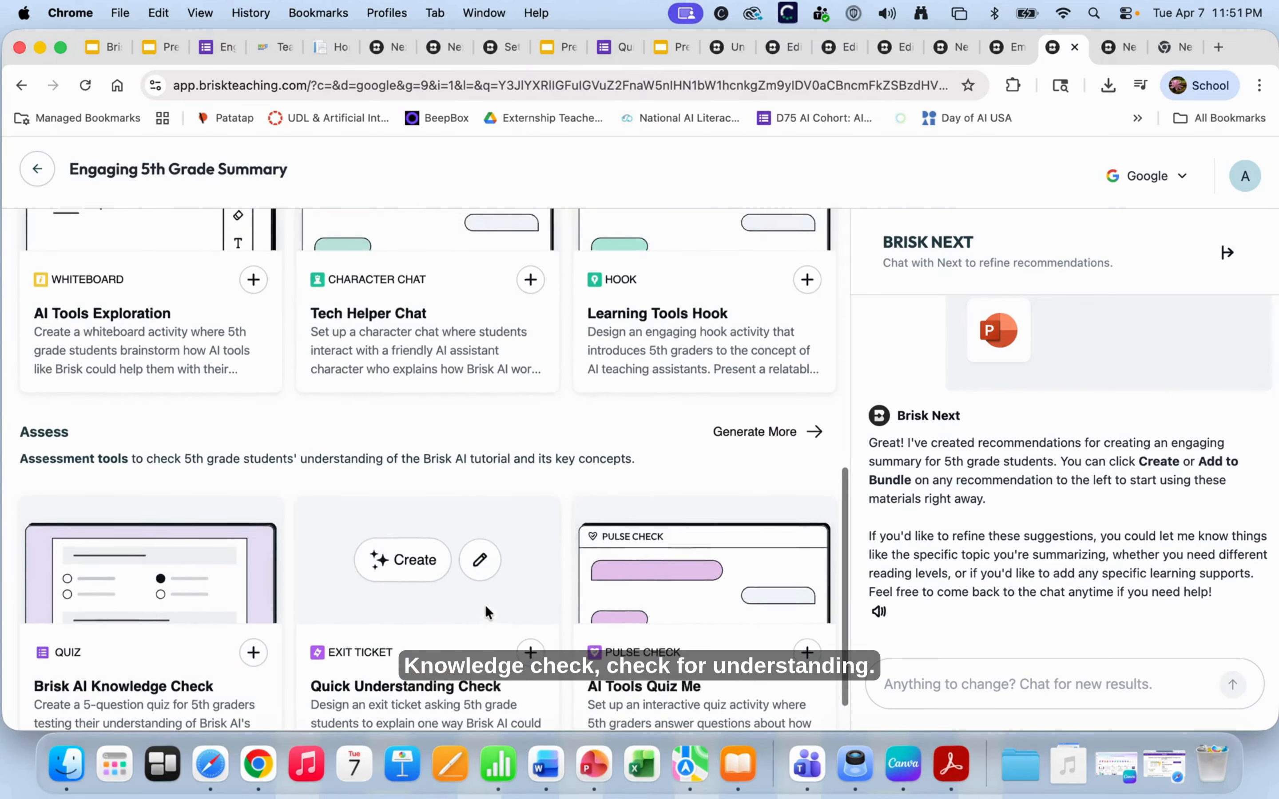
{"action": "scroll", "coordinate": [423, 618], "scroll_direction": "down", "scroll_amount": 2}
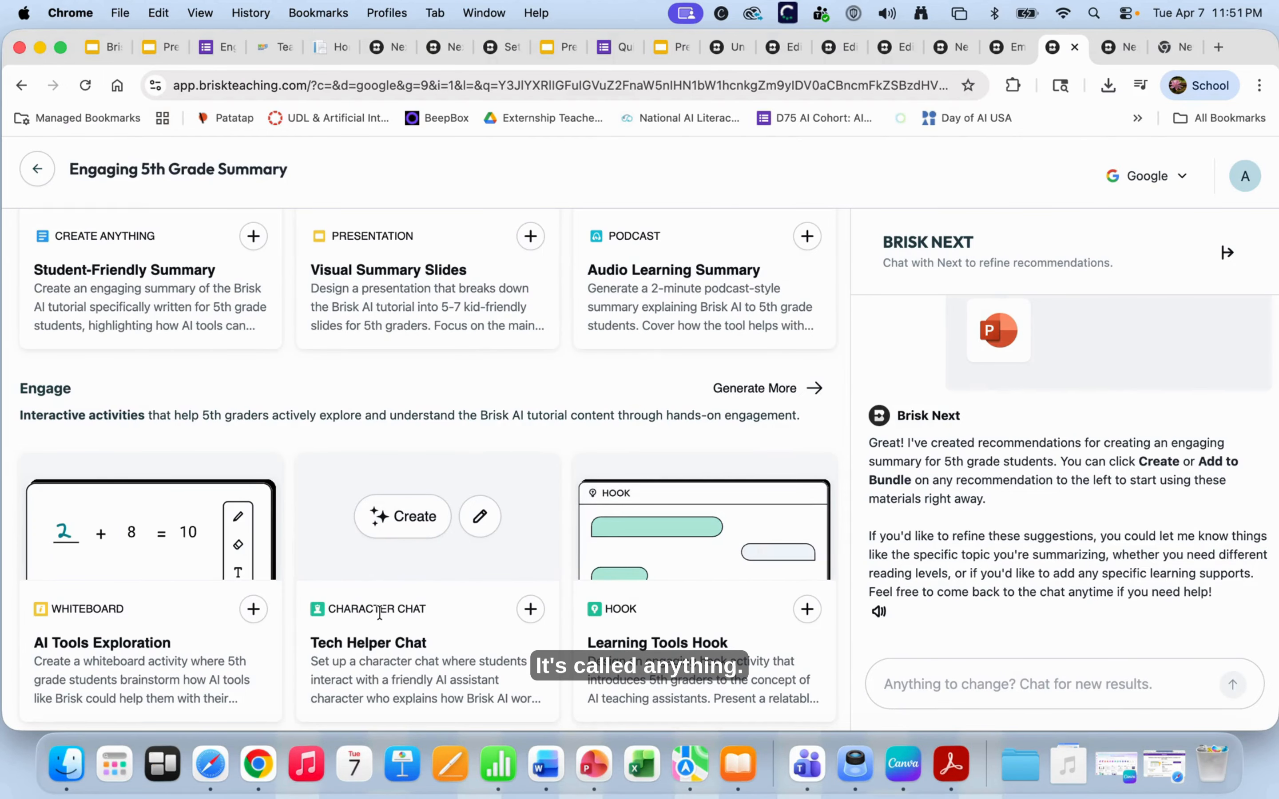
{"action": "scroll", "coordinate": [384, 658], "scroll_direction": "down", "scroll_amount": 1}
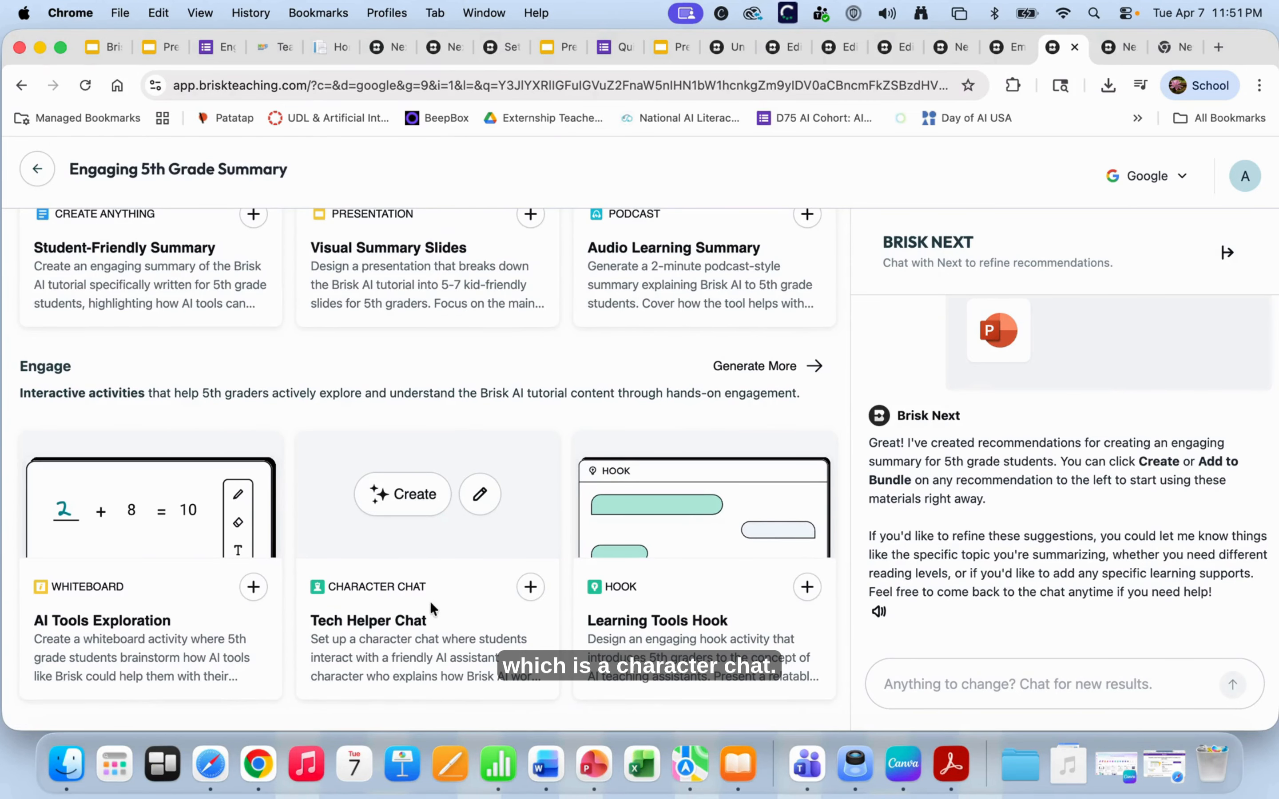
{"action": "scroll", "coordinate": [405, 658], "scroll_direction": "down", "scroll_amount": 1}
{"action": "scroll", "coordinate": [405, 658], "scroll_direction": "down", "scroll_amount": 1}
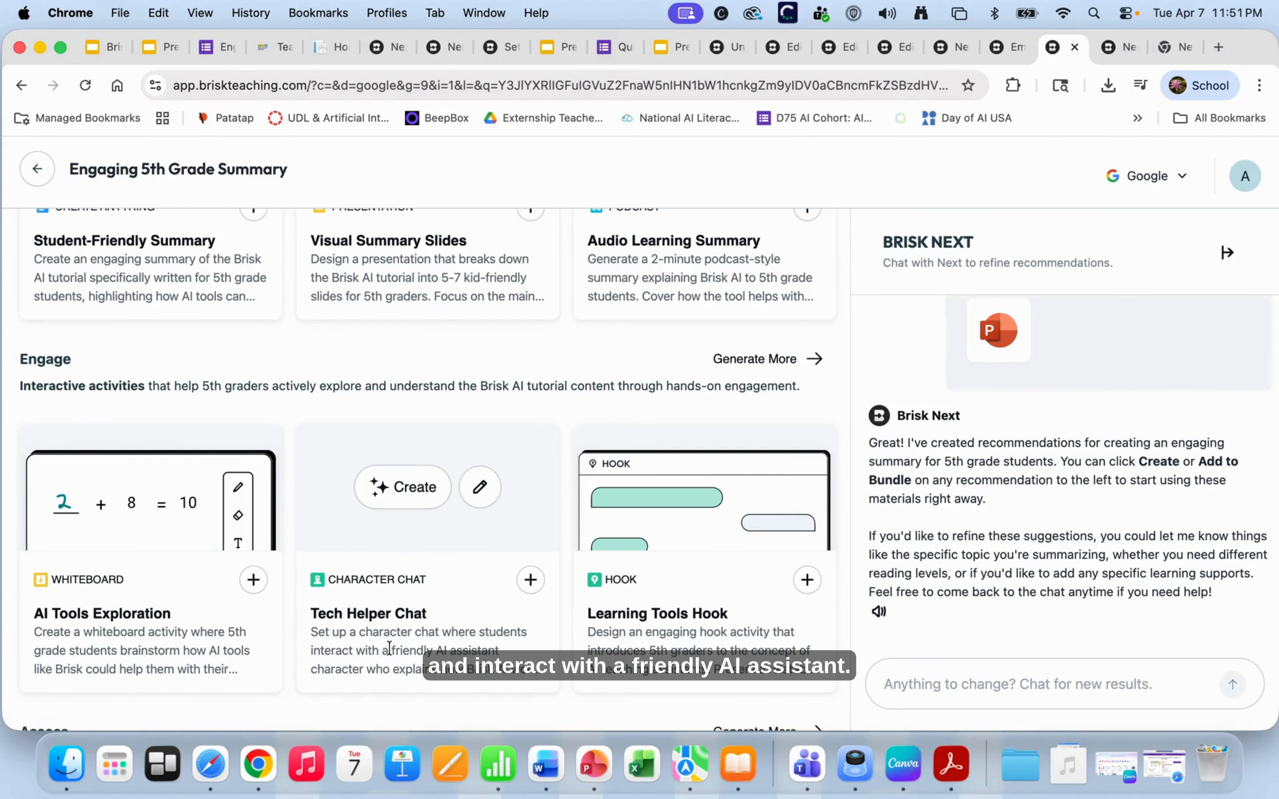
{"action": "scroll", "coordinate": [433, 618], "scroll_direction": "up", "scroll_amount": 2}
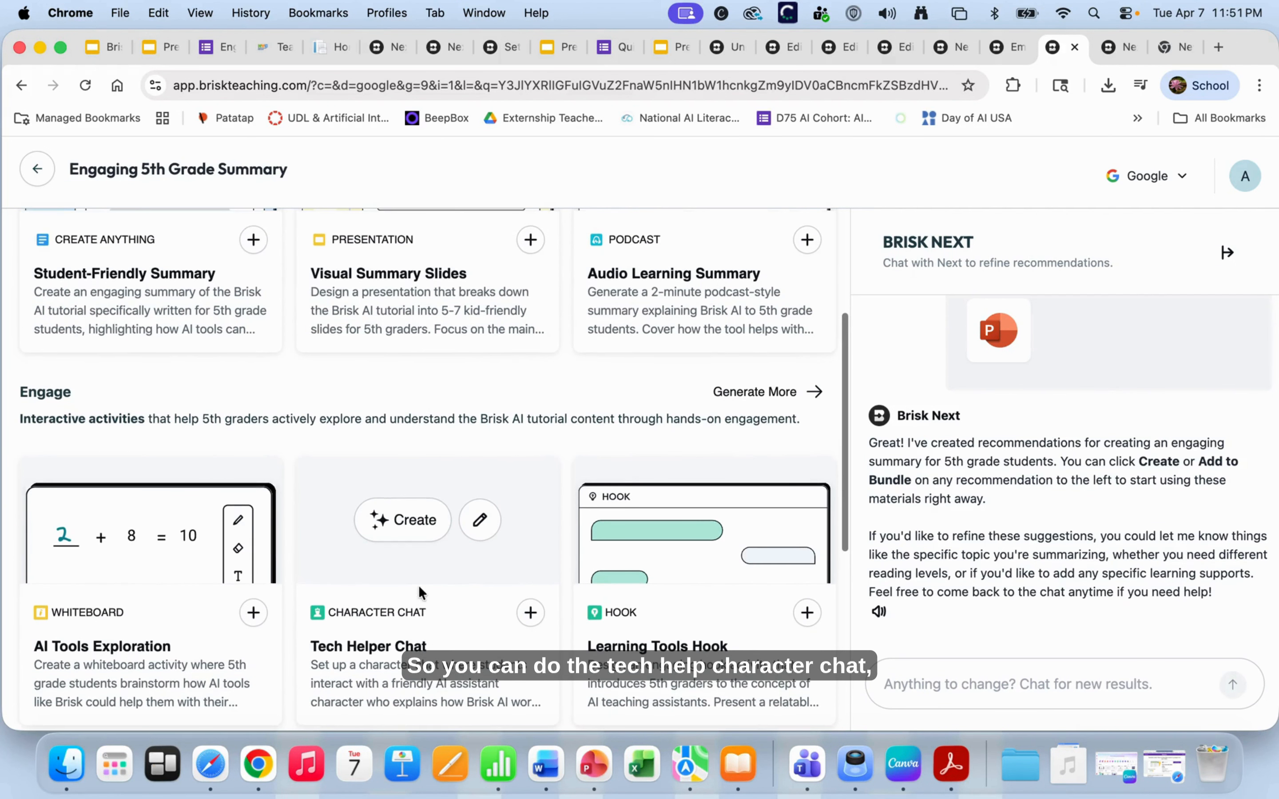
{"action": "scroll", "coordinate": [419, 585], "scroll_direction": "up", "scroll_amount": 5}
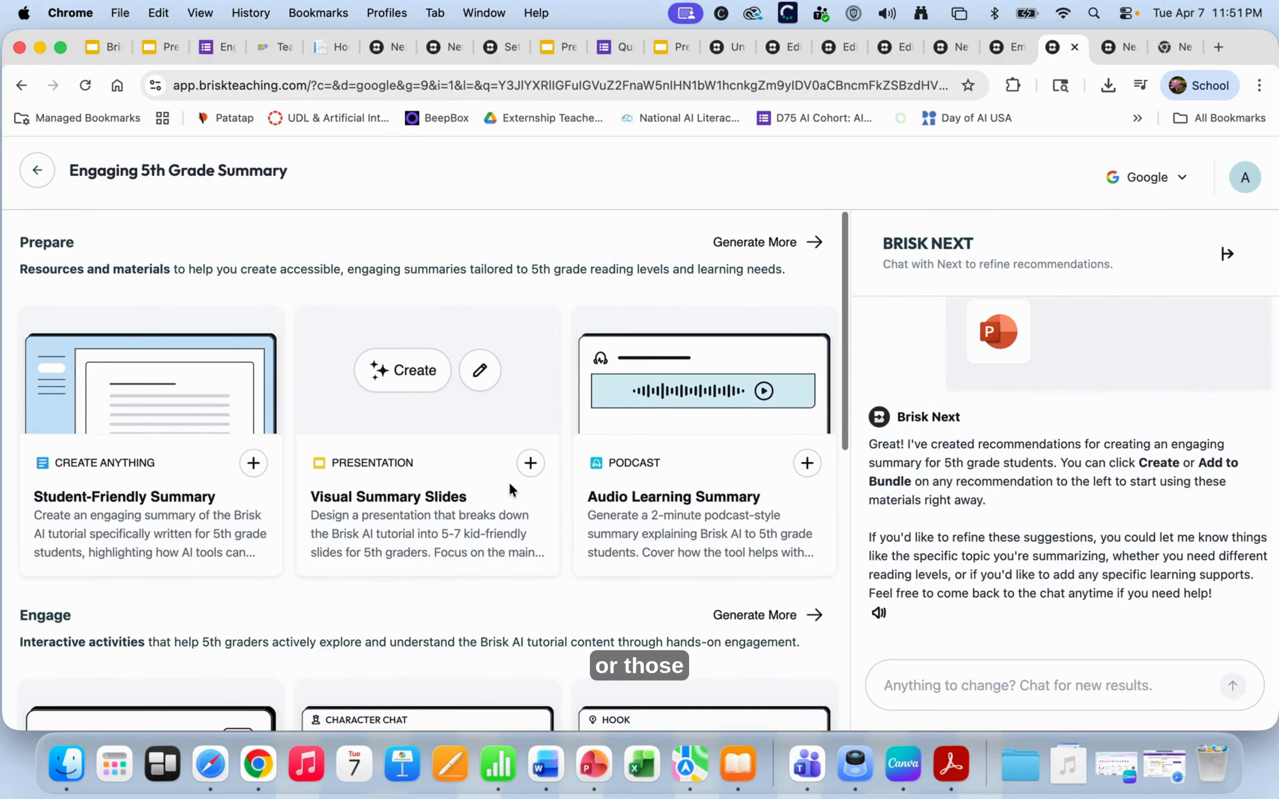
{"action": "scroll", "coordinate": [459, 544], "scroll_direction": "down", "scroll_amount": 5}
{"action": "scroll", "coordinate": [460, 541], "scroll_direction": "down", "scroll_amount": 5}
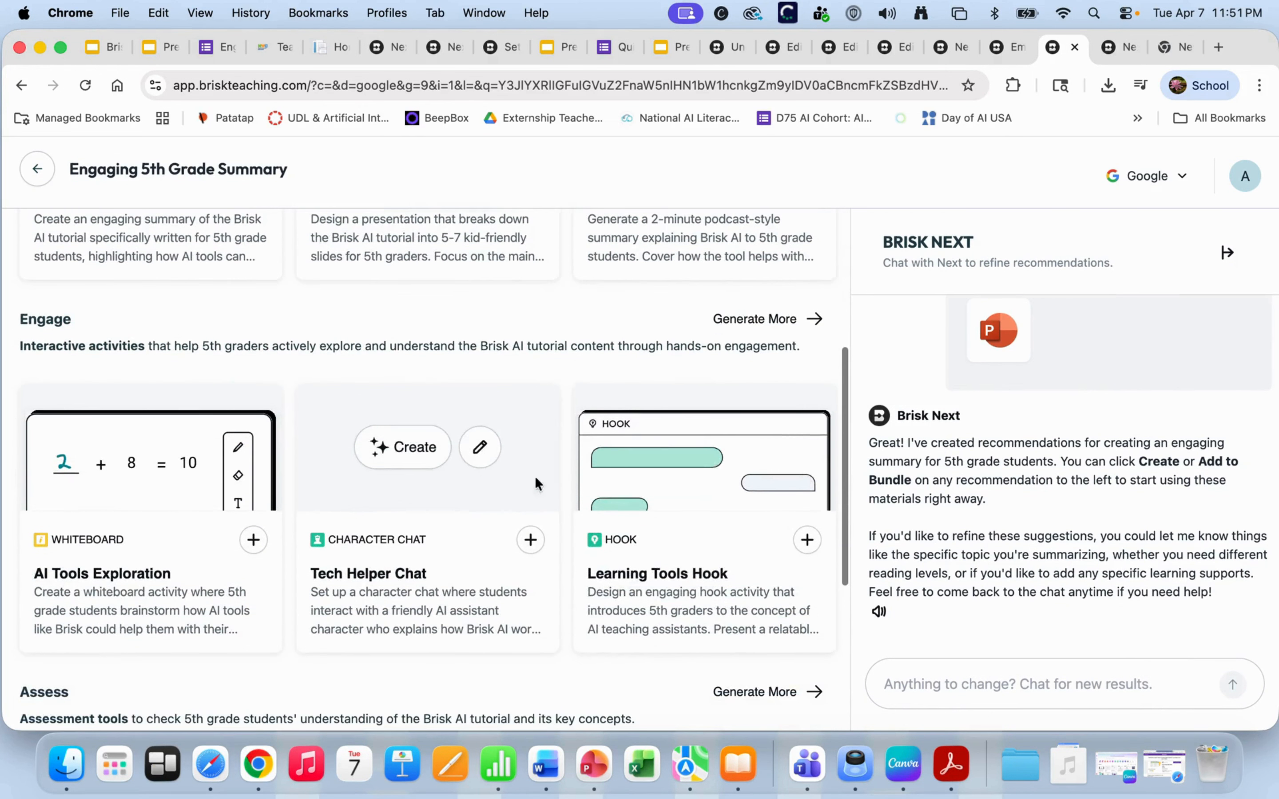
{"action": "scroll", "coordinate": [650, 413], "scroll_direction": "up", "scroll_amount": 2}
{"action": "scroll", "coordinate": [650, 413], "scroll_direction": "up", "scroll_amount": 3}
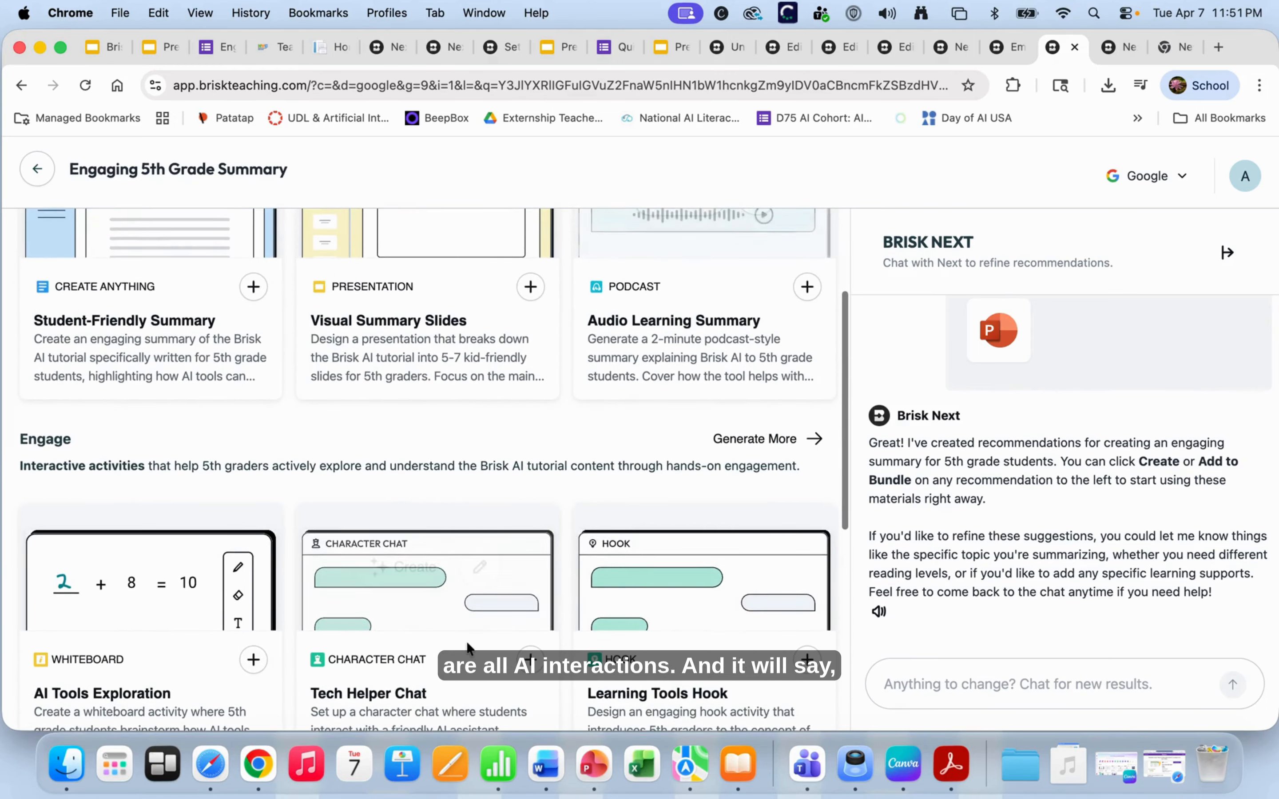
{"action": "scroll", "coordinate": [441, 606], "scroll_direction": "up", "scroll_amount": 3}
{"action": "scroll", "coordinate": [441, 613], "scroll_direction": "up", "scroll_amount": 1}
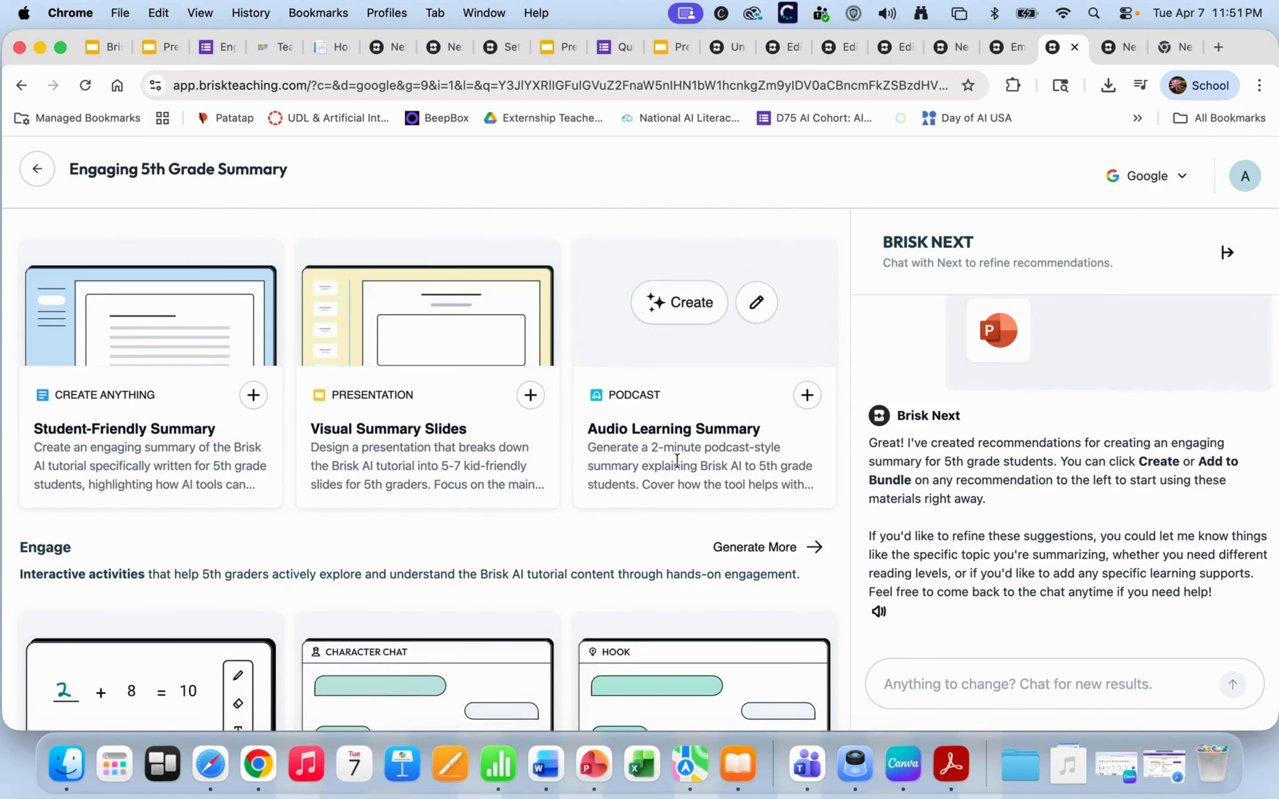
{"action": "scroll", "coordinate": [678, 460], "scroll_direction": "up", "scroll_amount": 1}
{"action": "scroll", "coordinate": [677, 460], "scroll_direction": "up", "scroll_amount": 1}
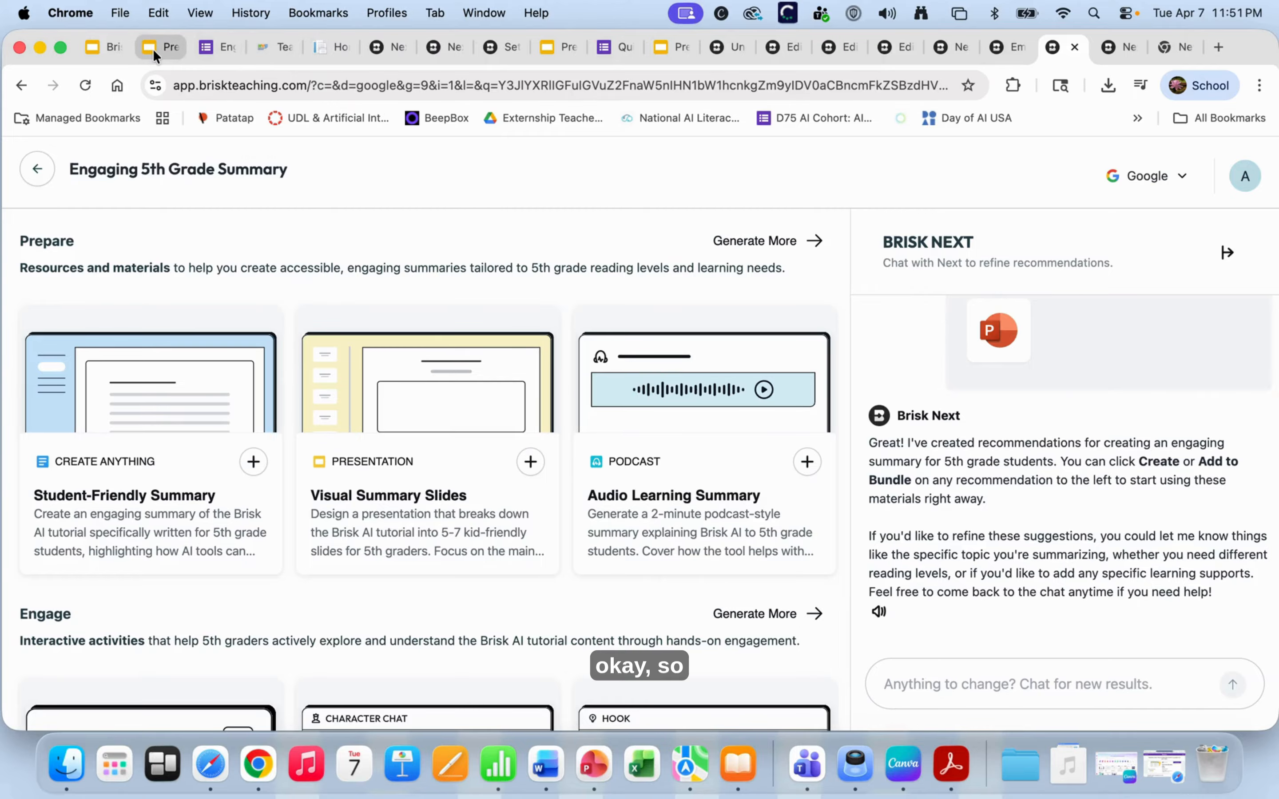
- Switch to the D75 AI Cohort deck and advance to slide 7, UDL Framework + Brisk Teaching
{"action": "left_click", "coordinate": [110, 49]}
{"action": "mouse_move", "coordinate": [213, 494]}
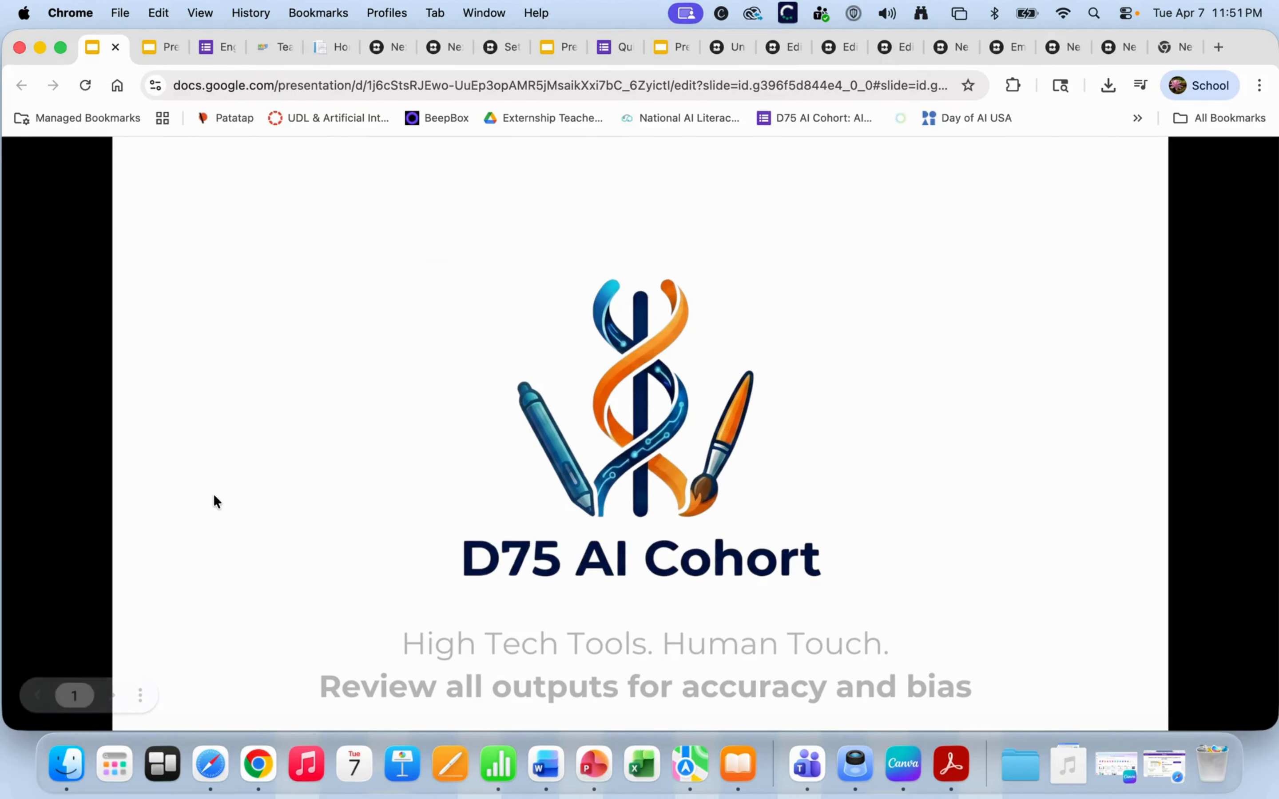
{"action": "left_click", "coordinate": [111, 696]}
{"action": "left_click", "coordinate": [112, 696]}
{"action": "left_click", "coordinate": [112, 696]}
{"action": "left_click", "coordinate": [112, 696]}
{"action": "left_click", "coordinate": [111, 696]}
{"action": "left_click", "coordinate": [112, 695]}
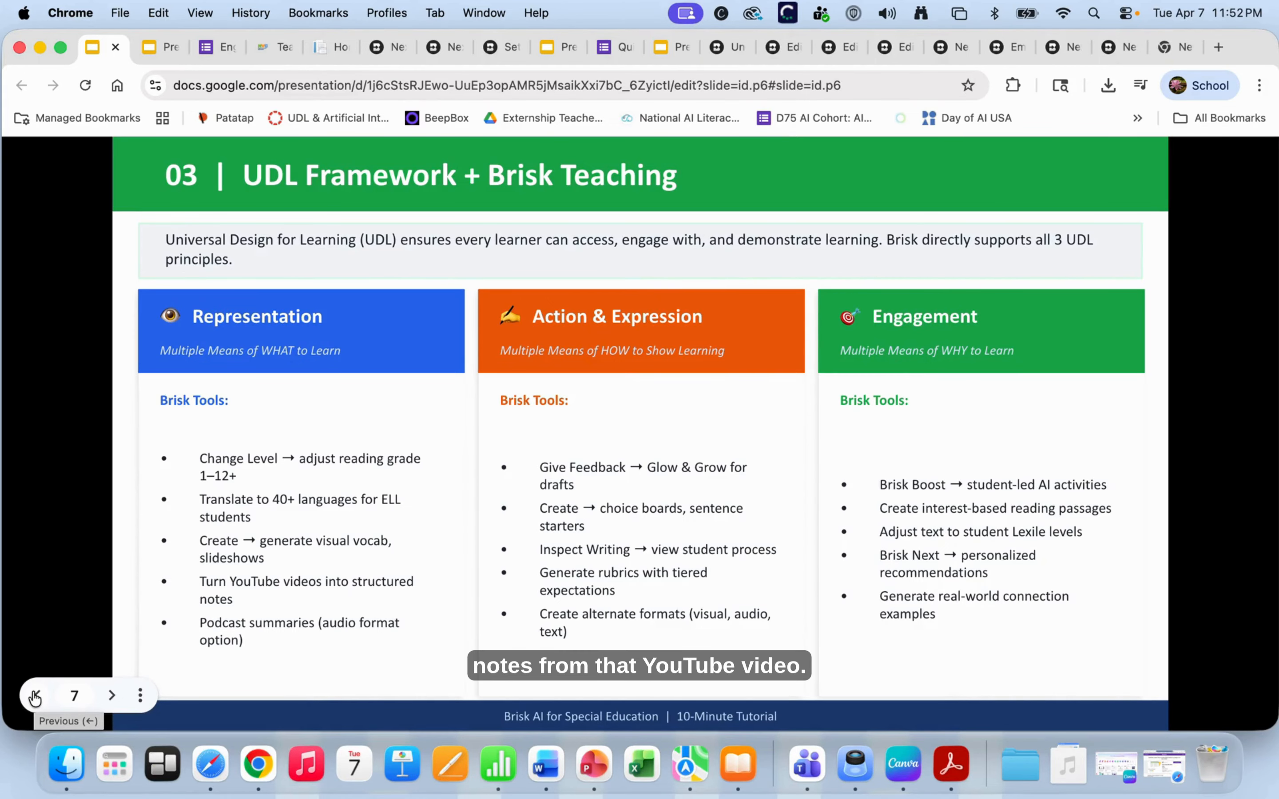
- Step back to The 6 Core Brisk Tools, then advance through slides 8–12 to the closing D75 slide
{"action": "left_click", "coordinate": [35, 696]}
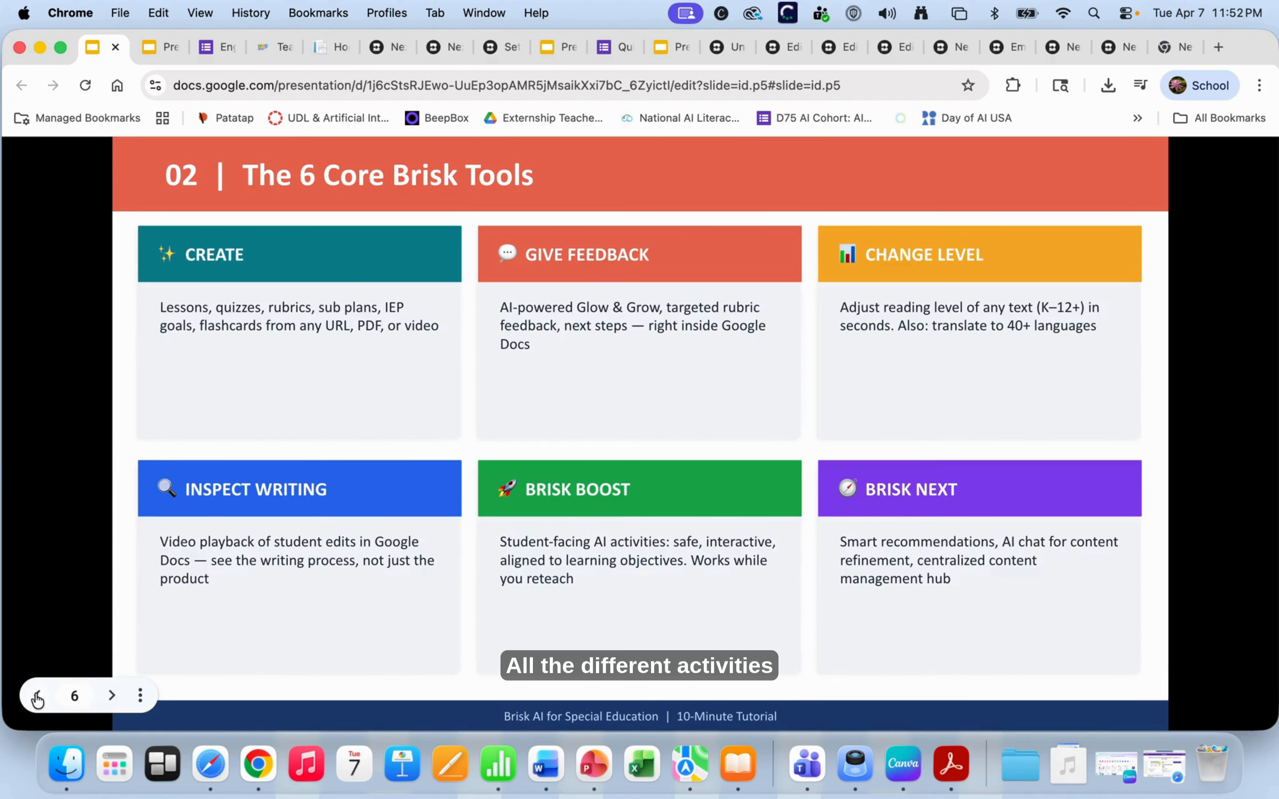
{"action": "left_click", "coordinate": [111, 696]}
{"action": "left_click", "coordinate": [111, 699]}
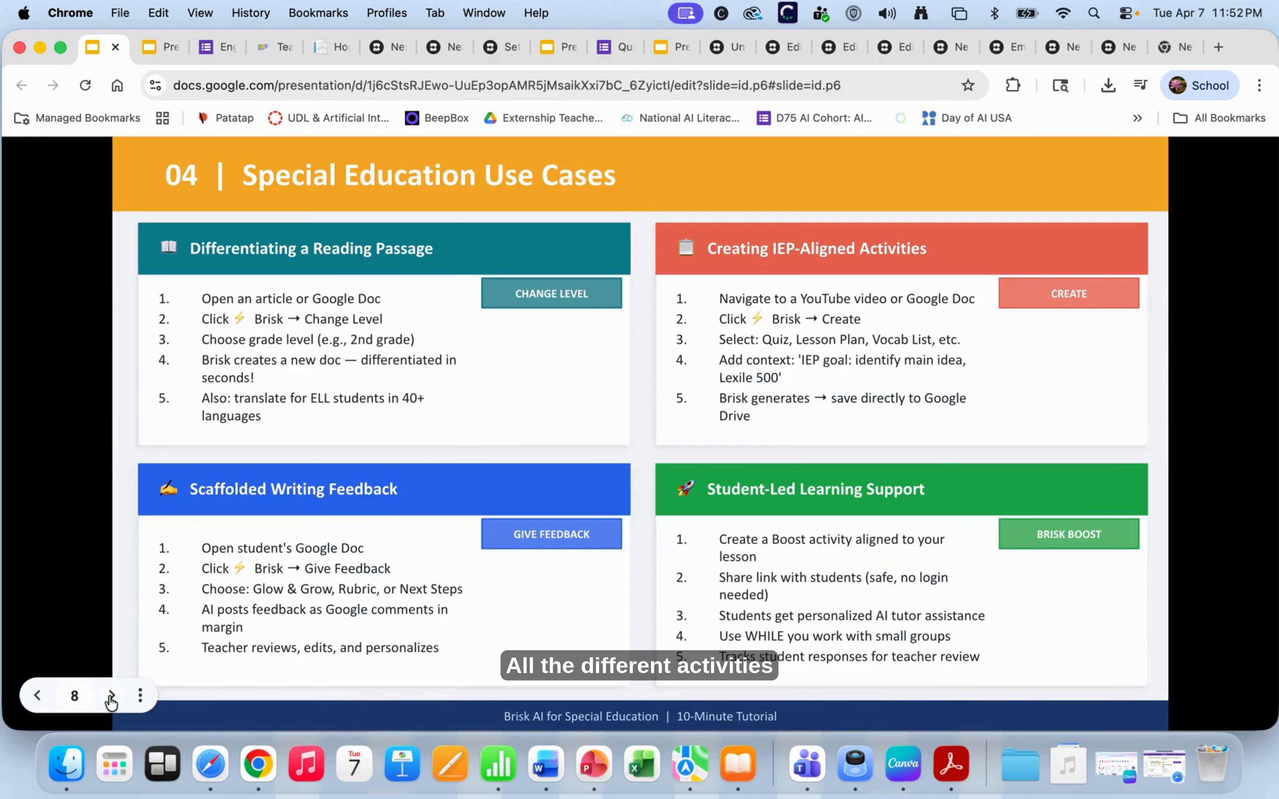
{"action": "left_click", "coordinate": [111, 699]}
{"action": "left_click", "coordinate": [112, 698]}
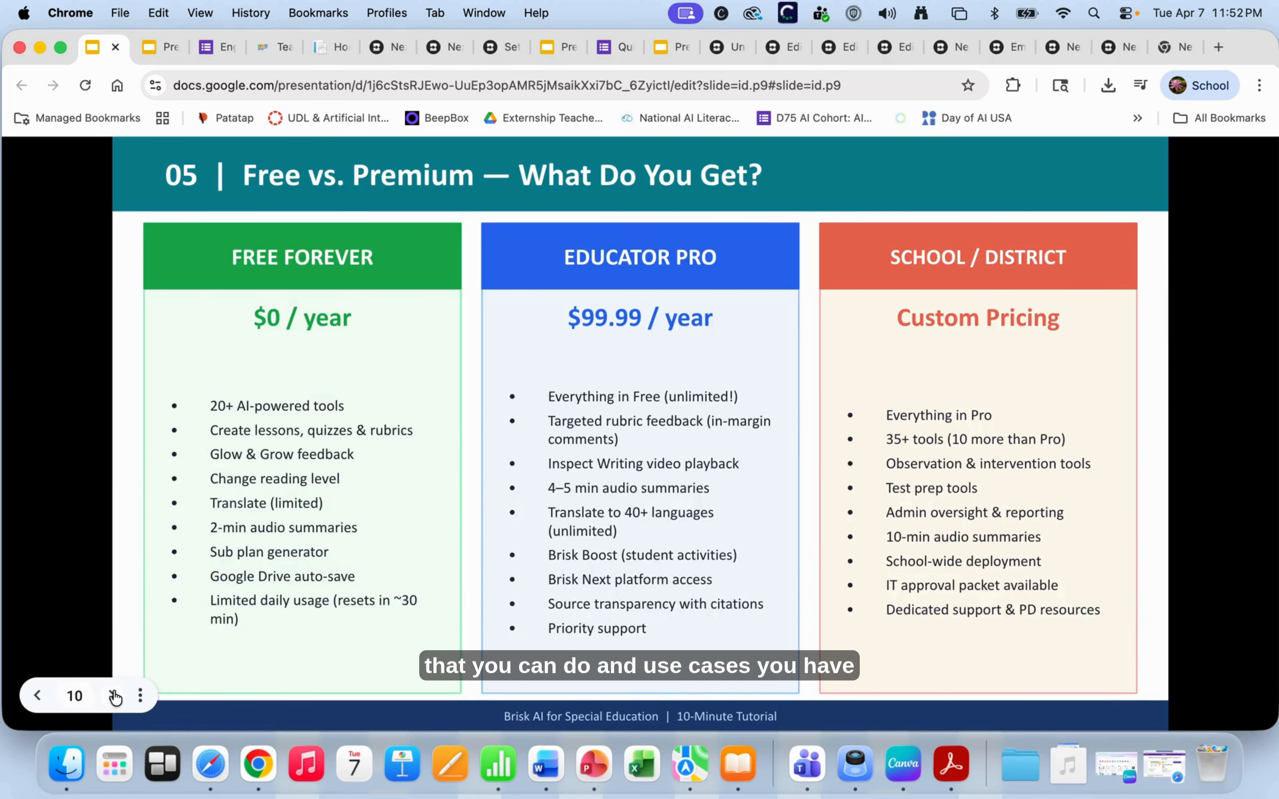
{"action": "left_click", "coordinate": [114, 697]}
{"action": "left_click", "coordinate": [115, 696]}
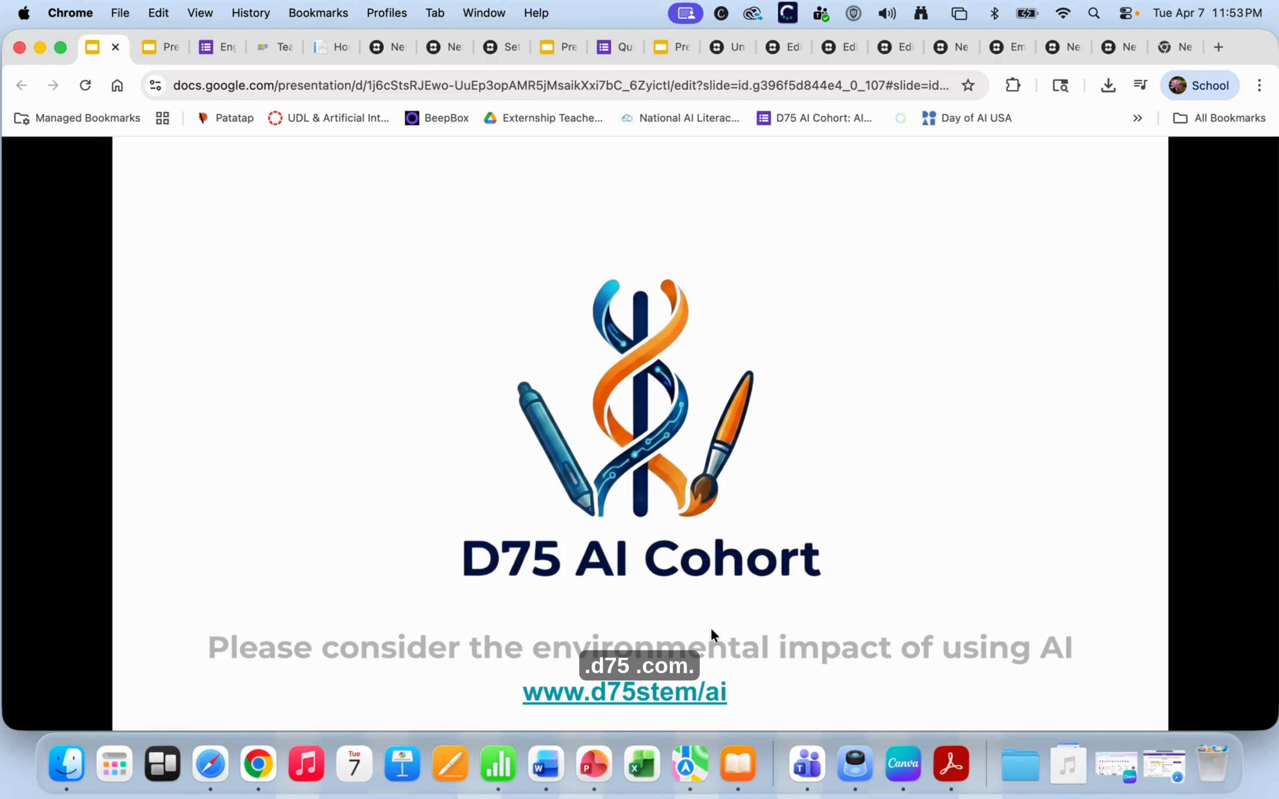
{"action": "key", "text": "Escape"}
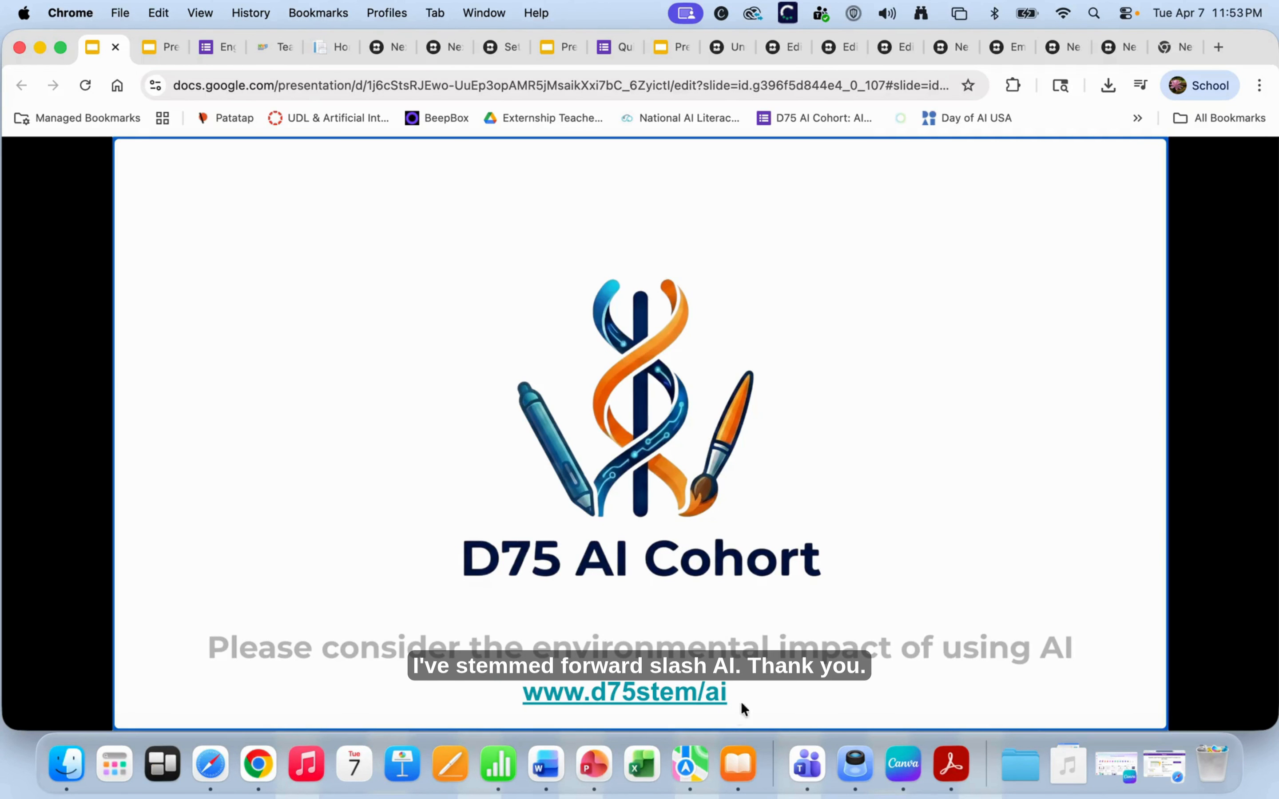